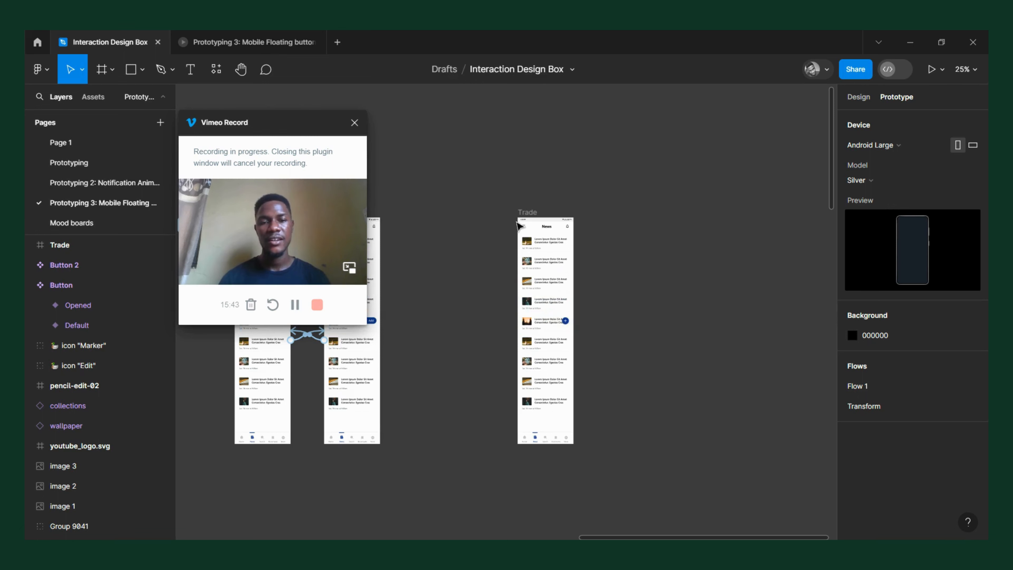
Examine the linked Trade frames and the floating plus button on the separate, unlinked Trade news frame
scroll(558, 324, up, 2)
scroll(557, 325, up, 3)
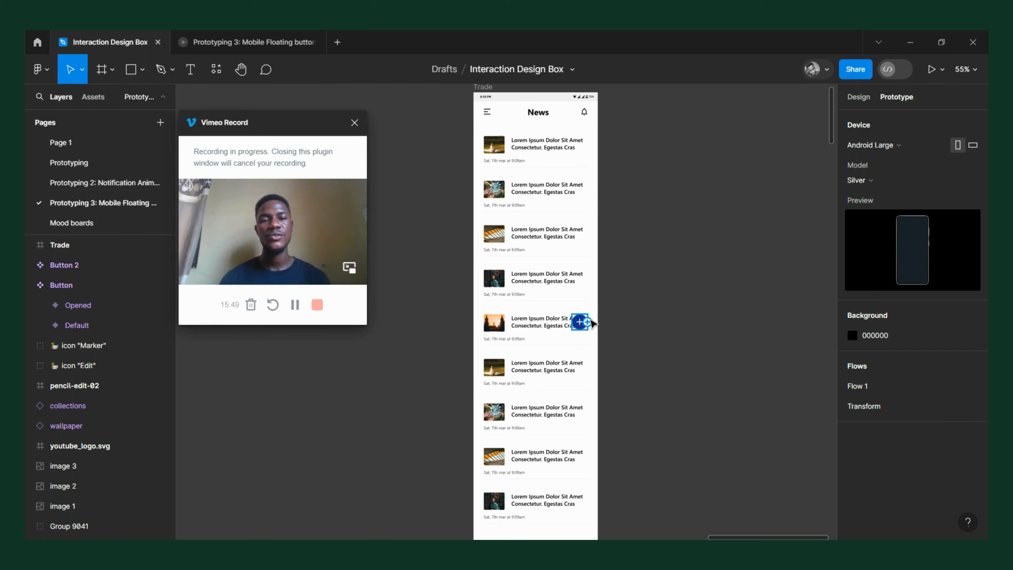
scroll(561, 294, down, 3)
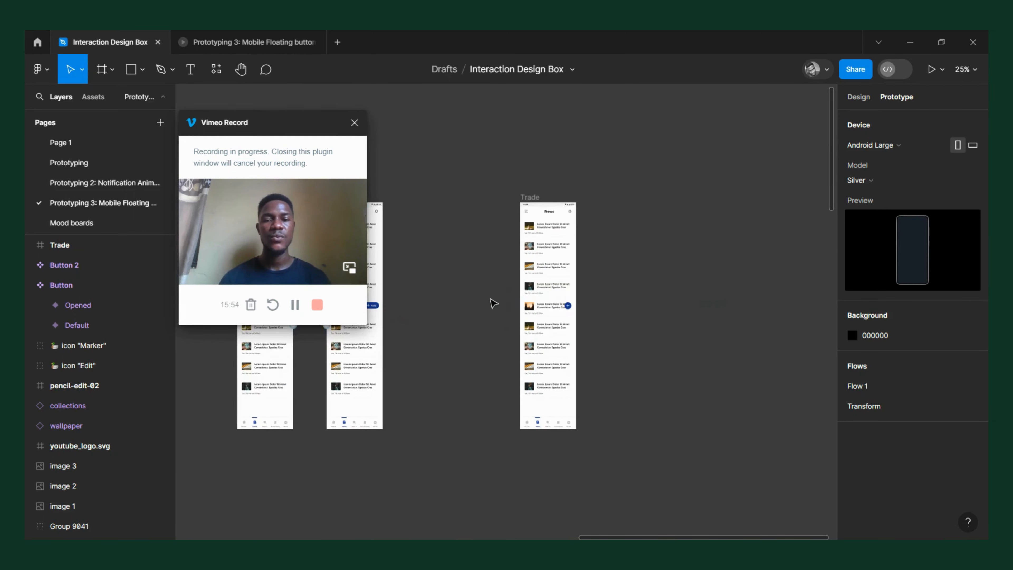
scroll(494, 304, left, 3)
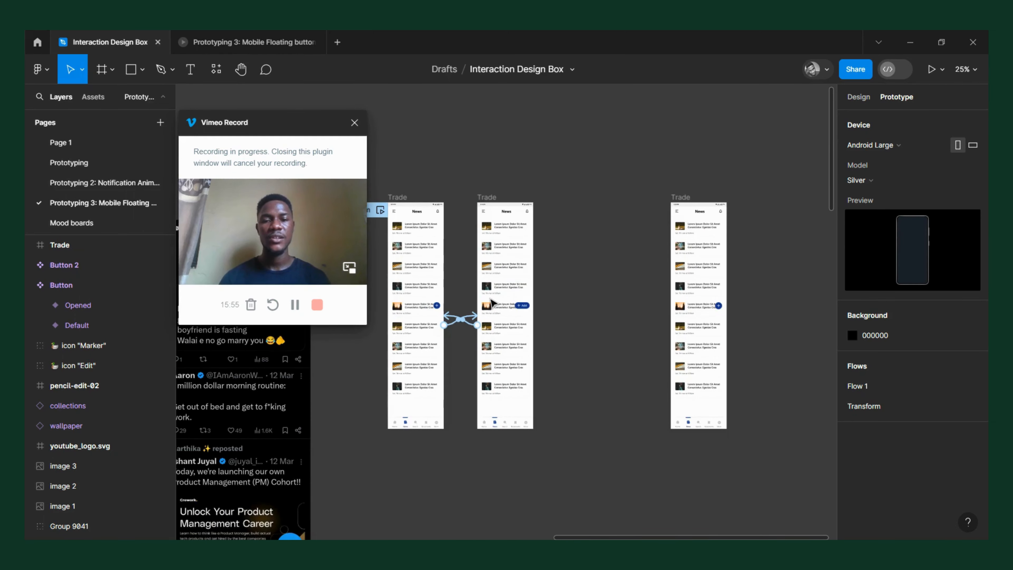
scroll(470, 295, up, 6)
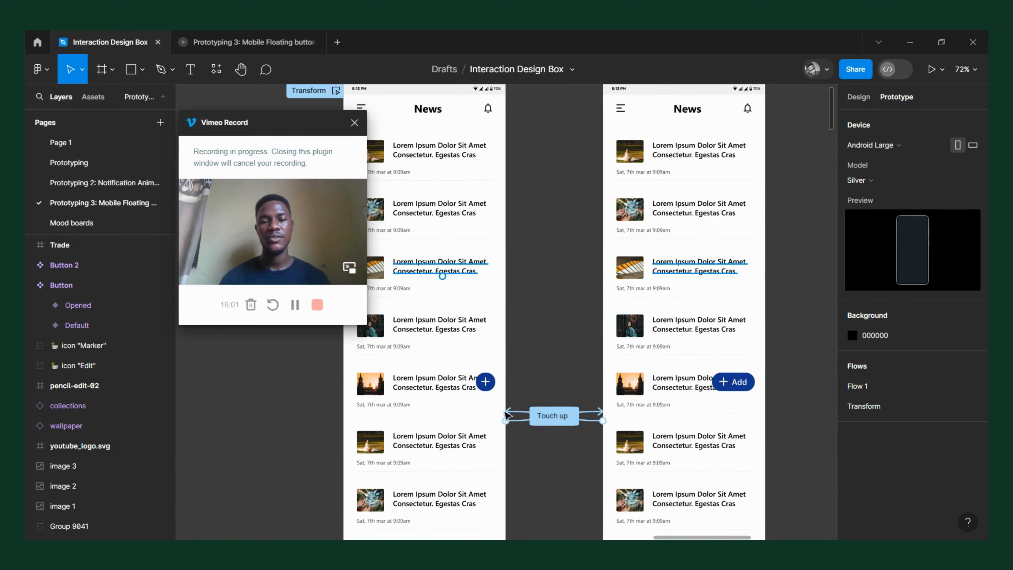
scroll(464, 373, down, 5)
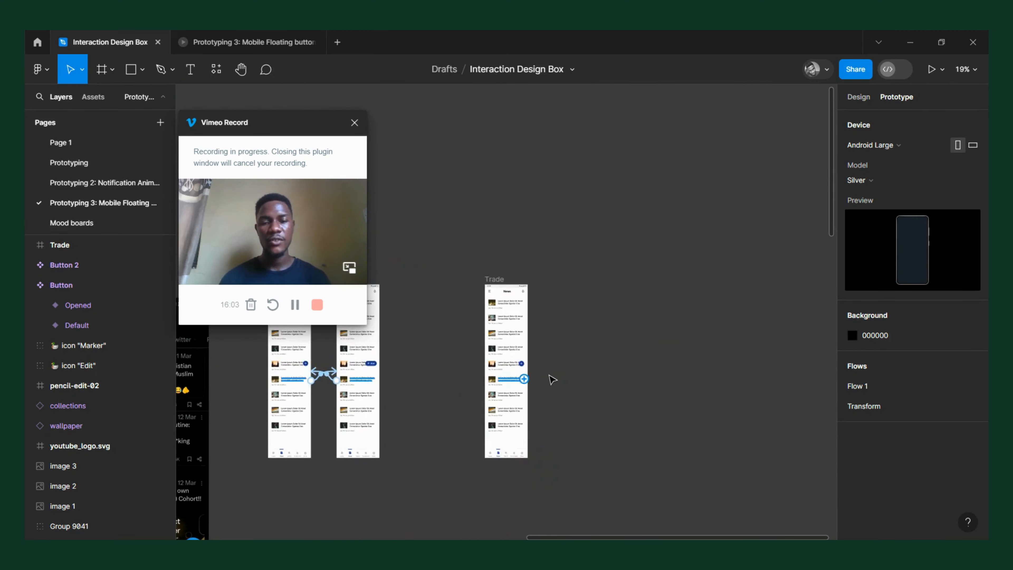
scroll(549, 377, up, 5)
scroll(627, 369, up, 3)
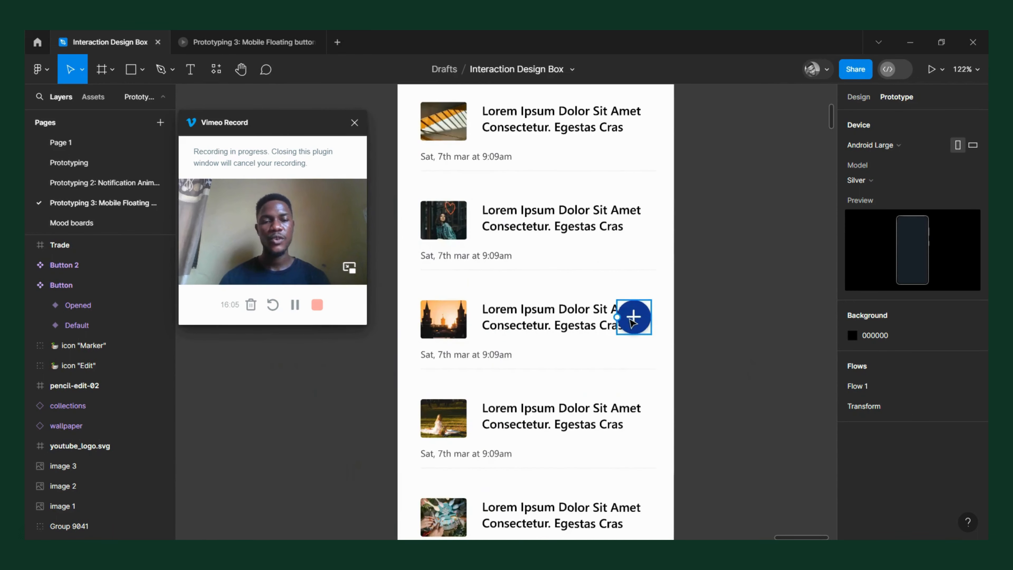
scroll(632, 331, down, 1)
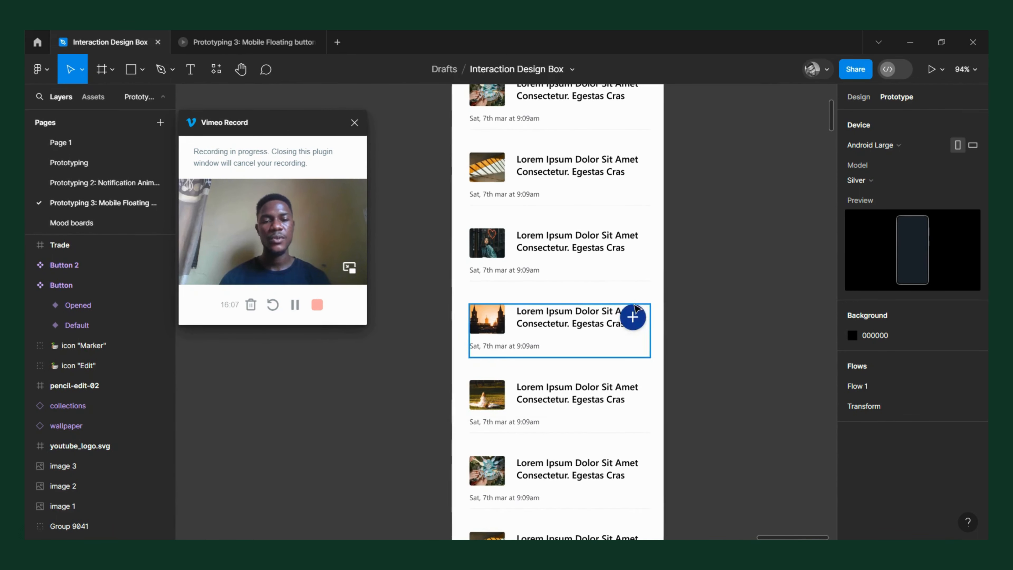
click(633, 315)
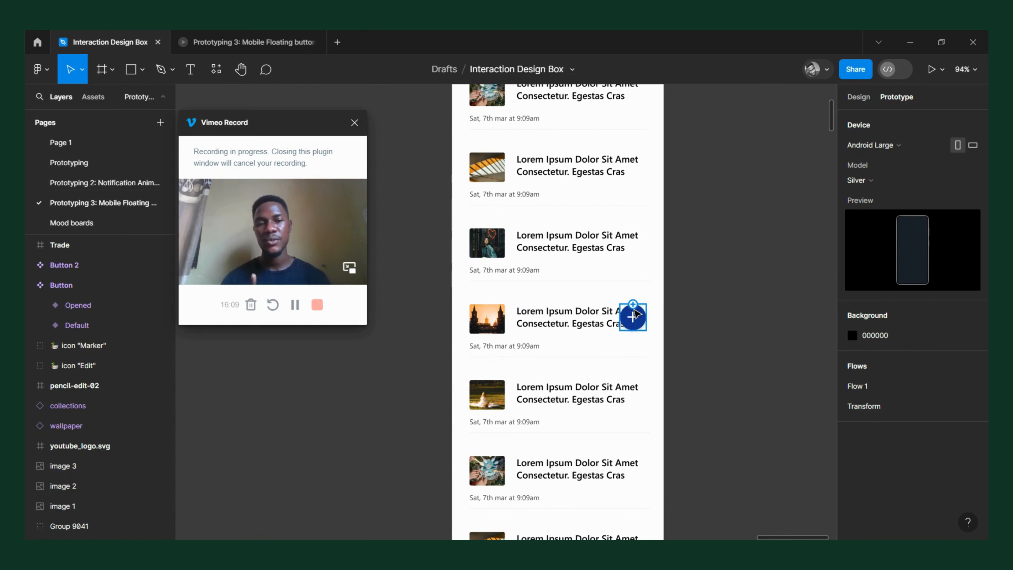
scroll(497, 302, down, 4)
scroll(504, 294, right, 2)
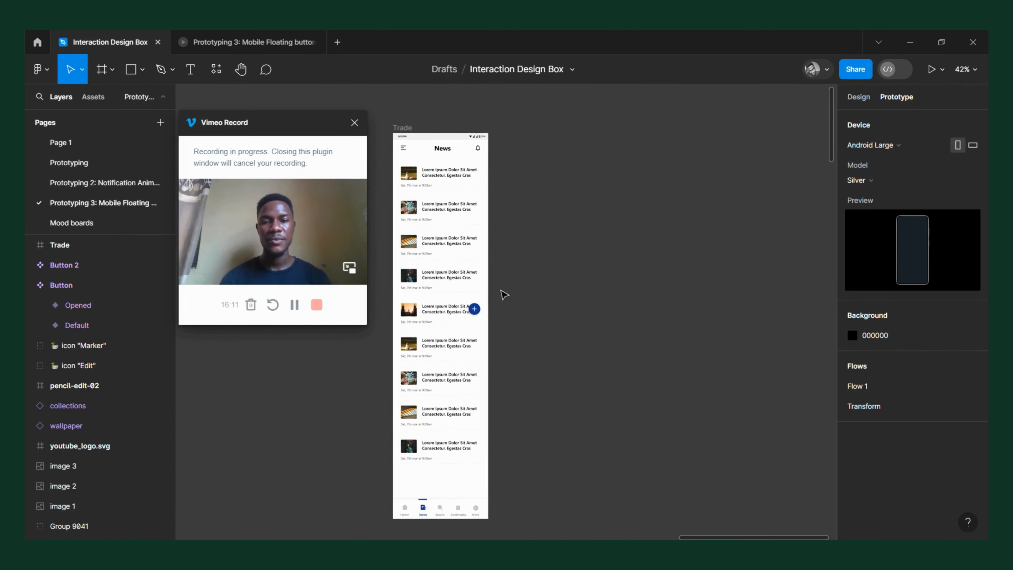
scroll(515, 290, left, 2)
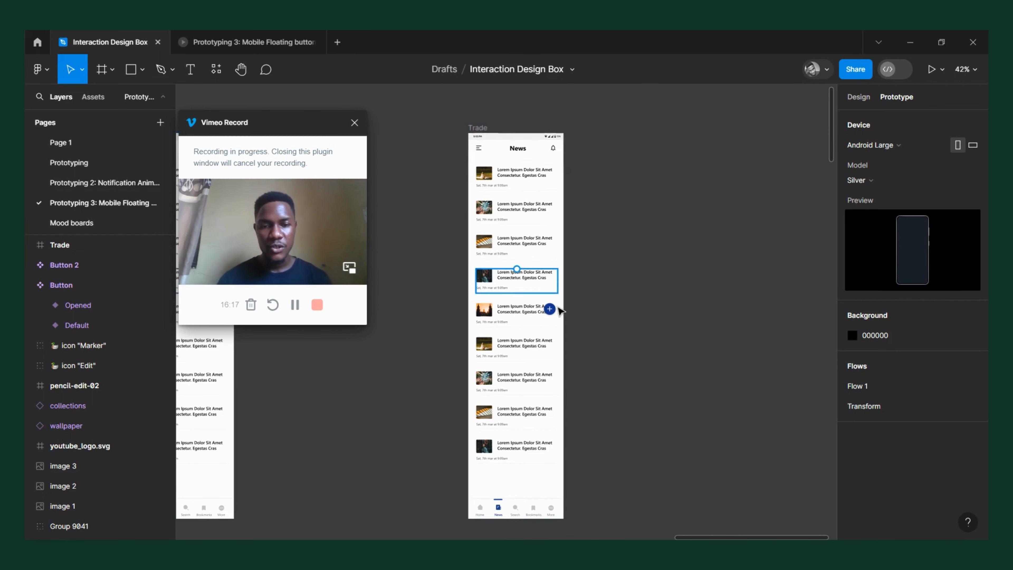
Duplicate the floating plus button of the separate Trade frame onto the empty canvas beside that frame
scroll(578, 317, up, 5)
click(515, 303)
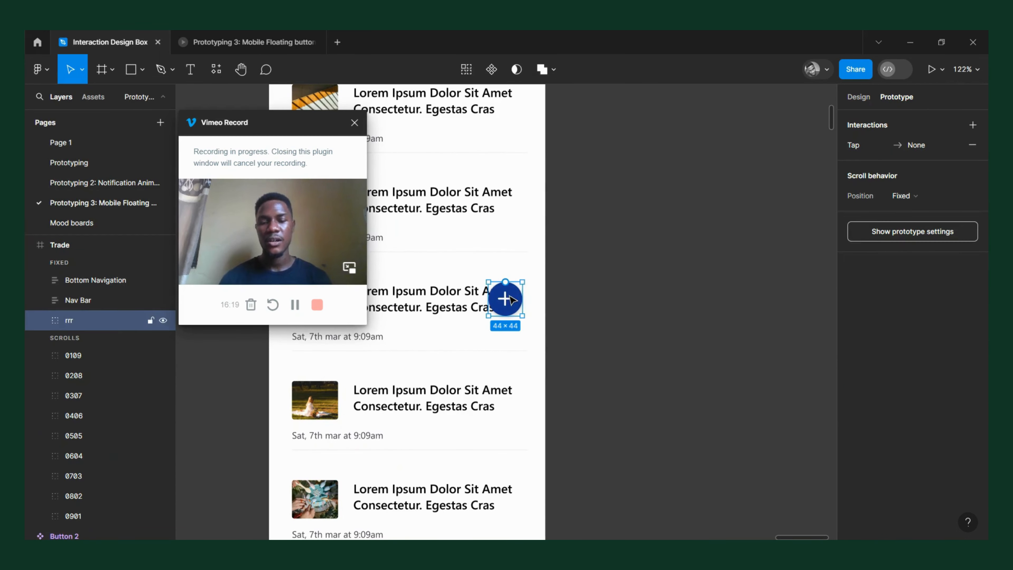
drag(510, 296, 689, 235)
scroll(658, 238, right, 5)
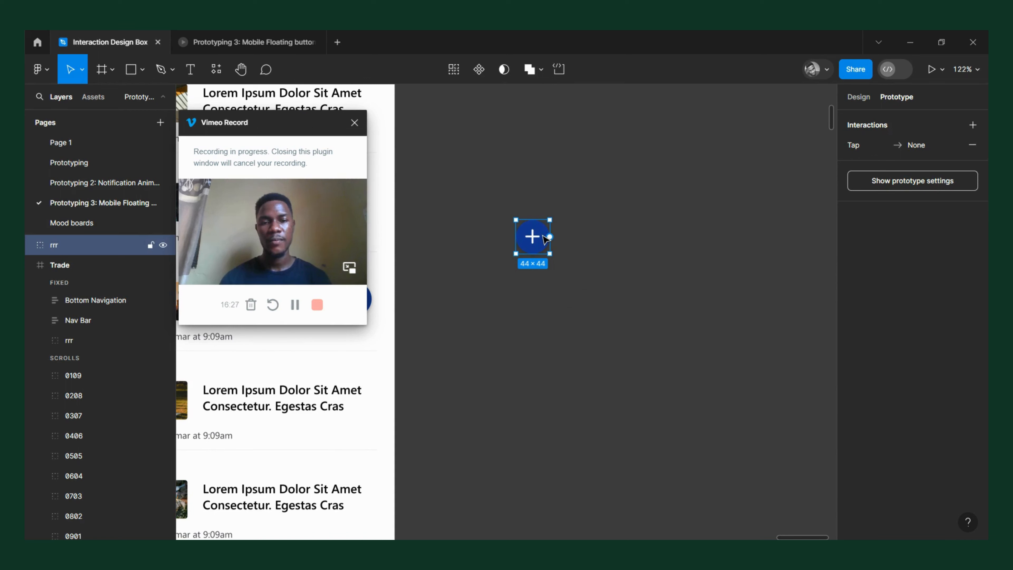
scroll(547, 238, up, 5)
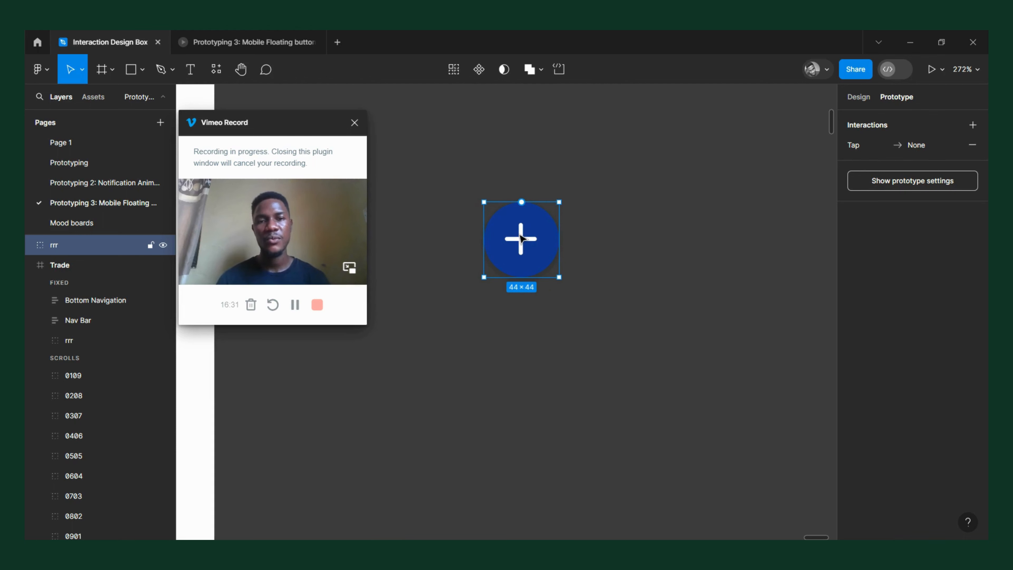
Lower the copied plus button a little and duplicate it twice upward to form a vertical stack of three buttons
drag(520, 239, 520, 313)
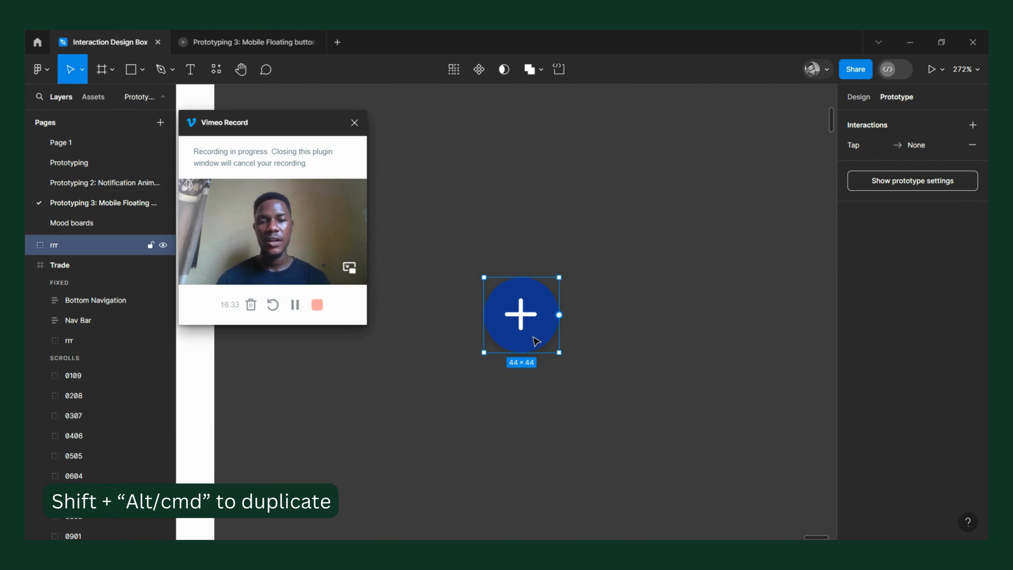
drag(533, 270, 536, 140)
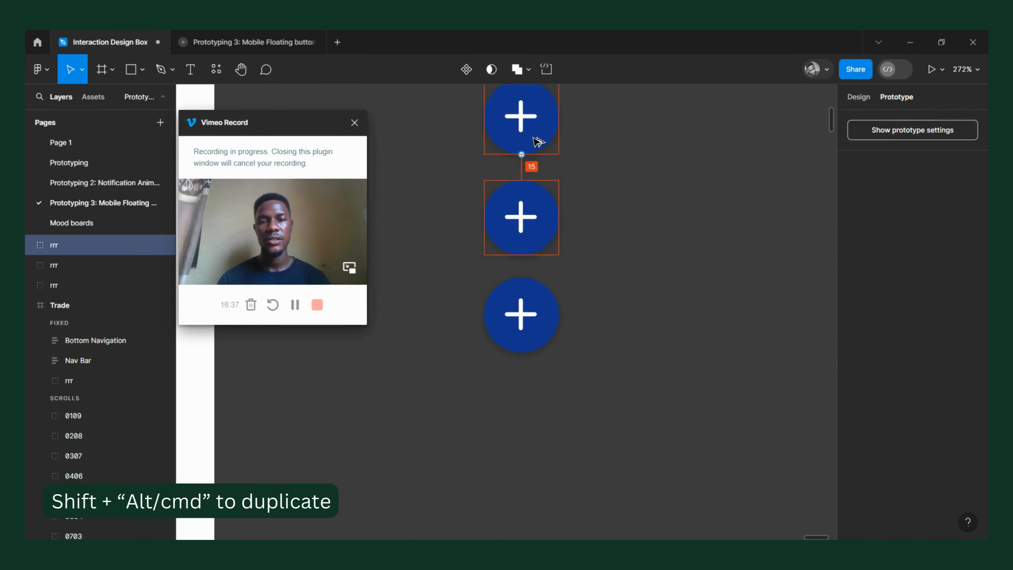
scroll(547, 224, up, 4)
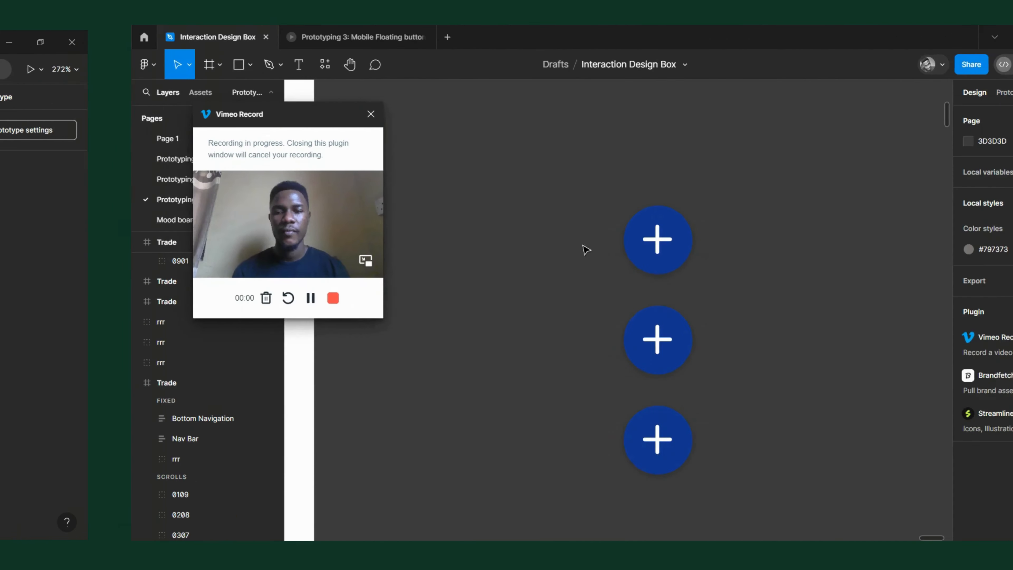
scroll(477, 275, down, 2)
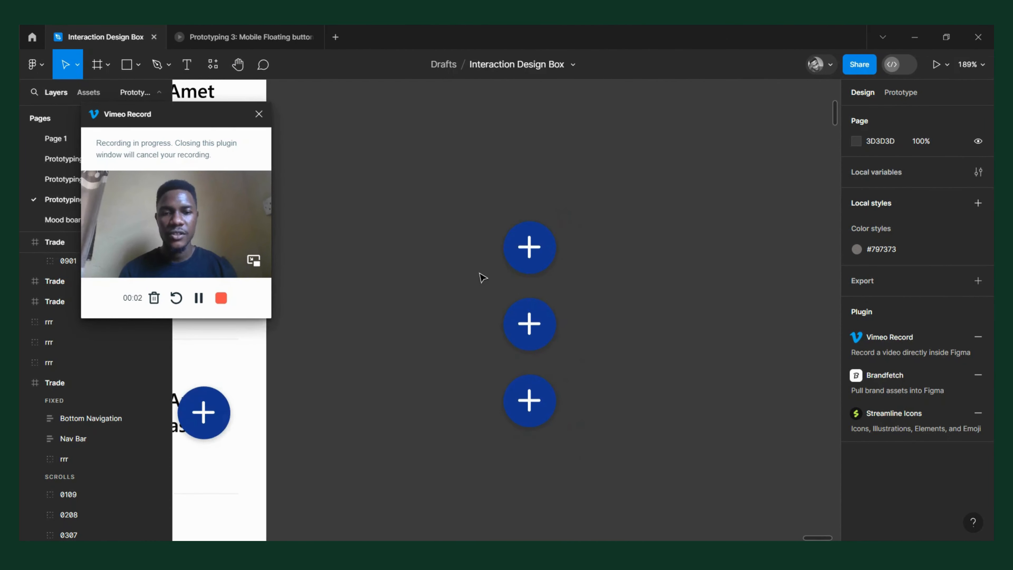
scroll(481, 277, up, 2)
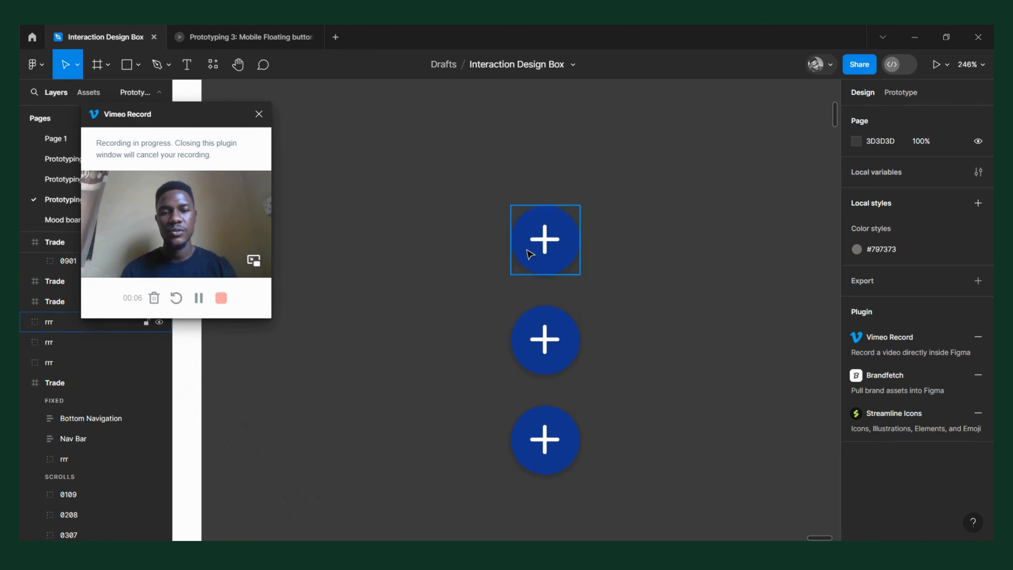
Copy the black feather and camera icons from elsewhere on the page and paste them near the three stacked plus buttons
scroll(484, 240, down, 12)
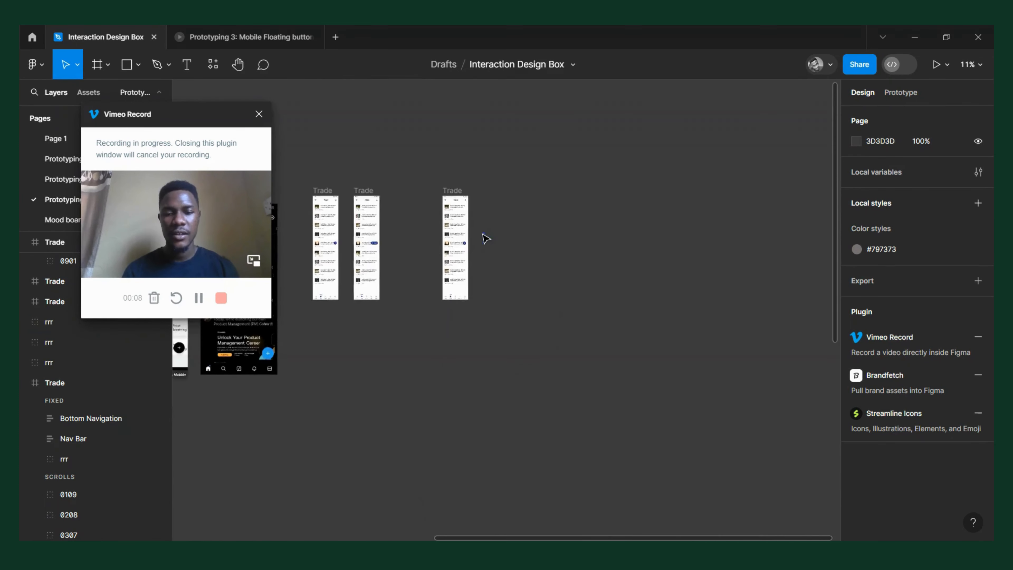
scroll(485, 240, down, 5)
scroll(294, 355, up, 3)
scroll(294, 354, up, 10)
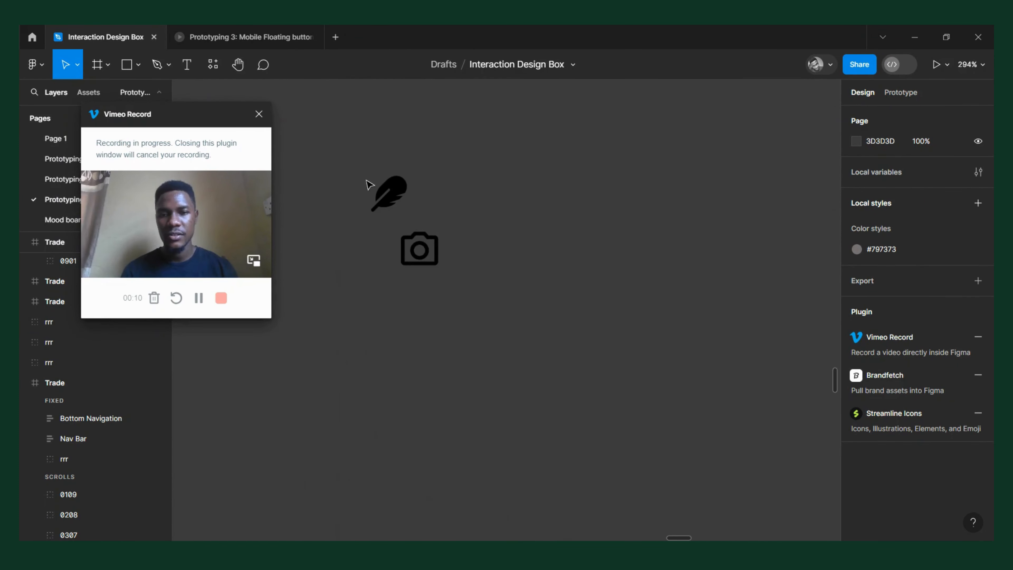
drag(344, 154, 468, 317)
scroll(468, 317, down, 10)
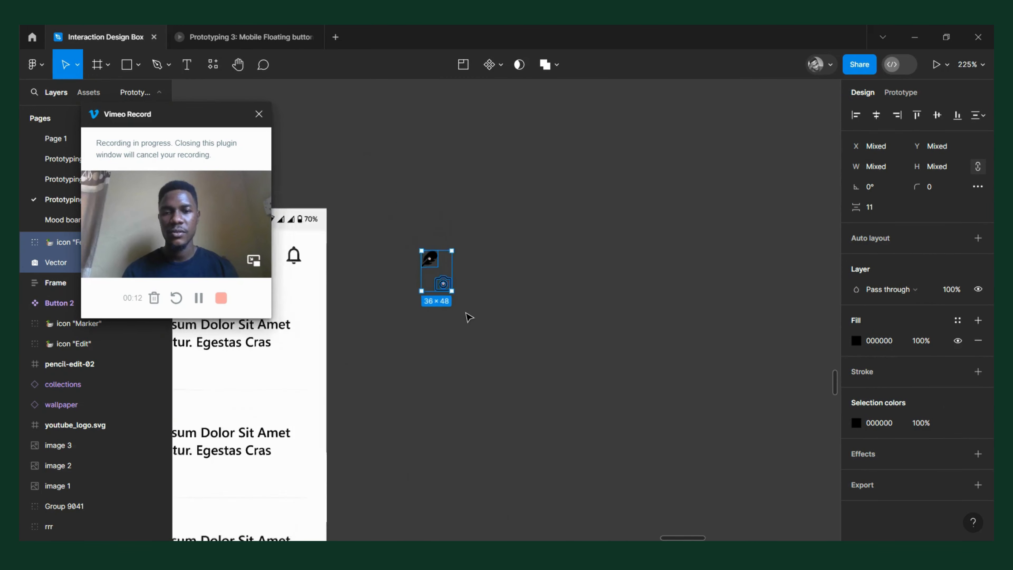
scroll(472, 318, up, 4)
scroll(472, 318, right, 2)
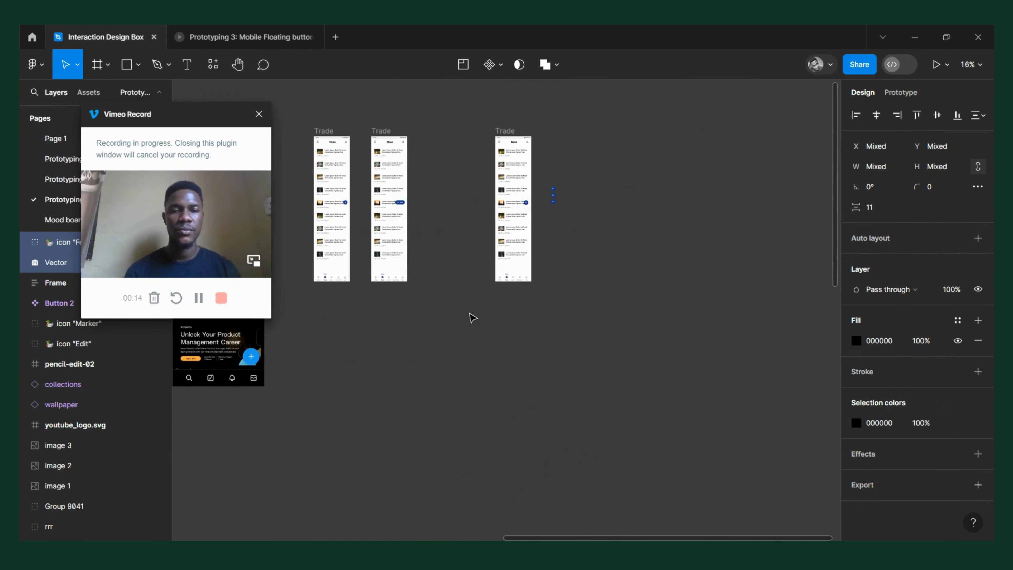
scroll(566, 204, up, 5)
scroll(566, 203, up, 8)
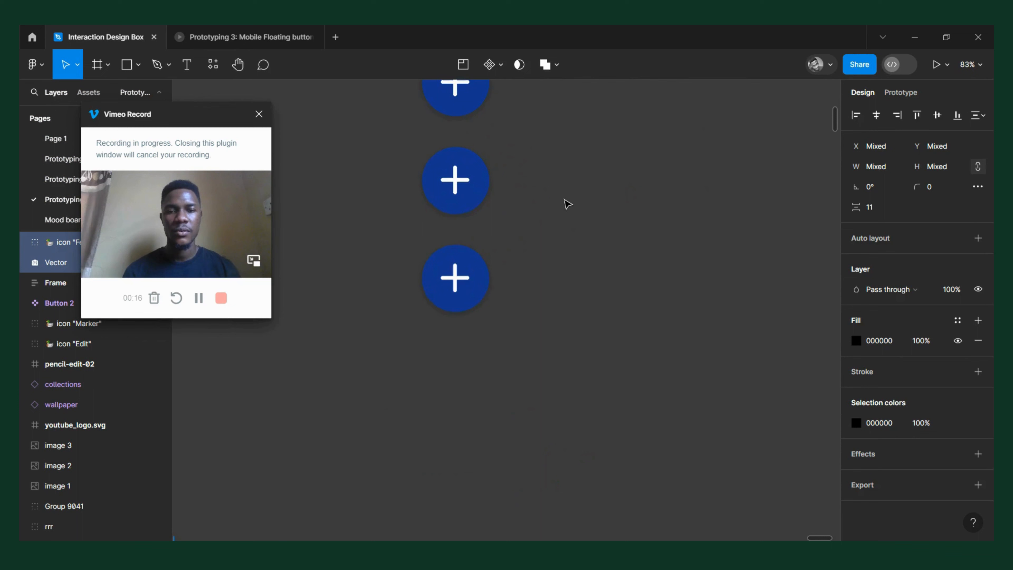
click(617, 179)
key(ctrl+v)
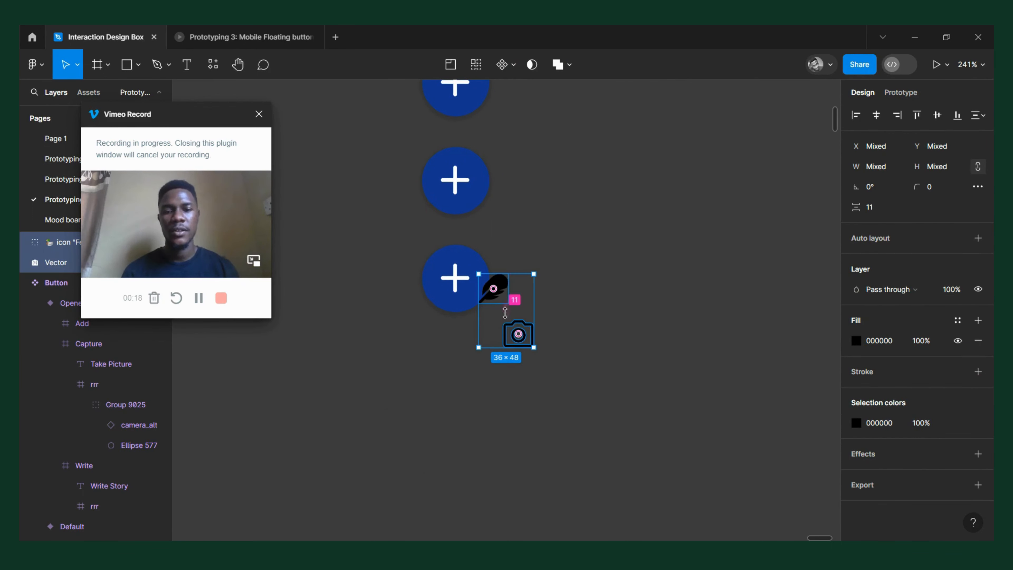
Widen the vertical gap between the feather and camera icons to 49 and move both clear of the plus buttons
drag(506, 312, 533, 375)
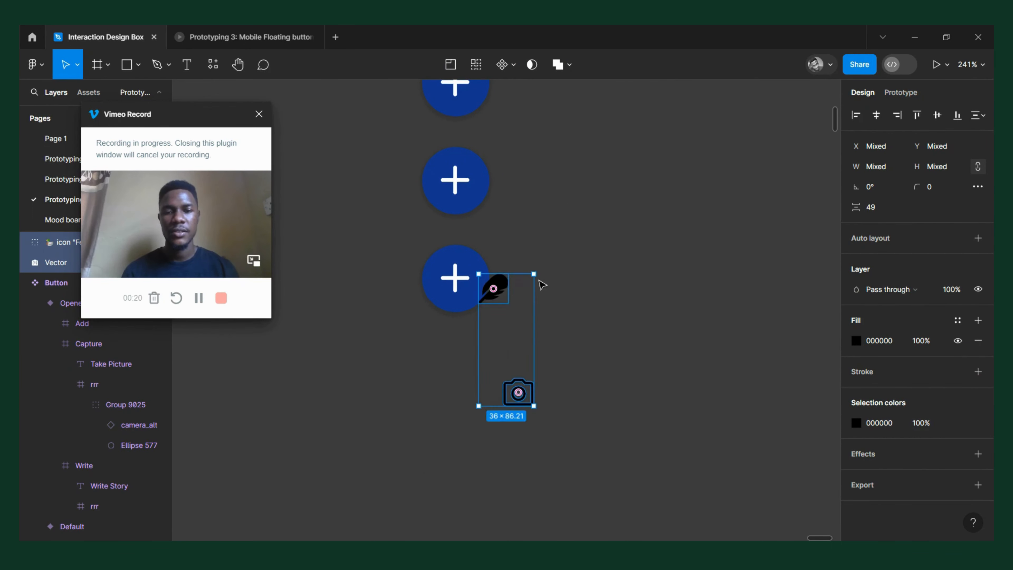
drag(519, 311, 613, 170)
scroll(518, 216, up, 3)
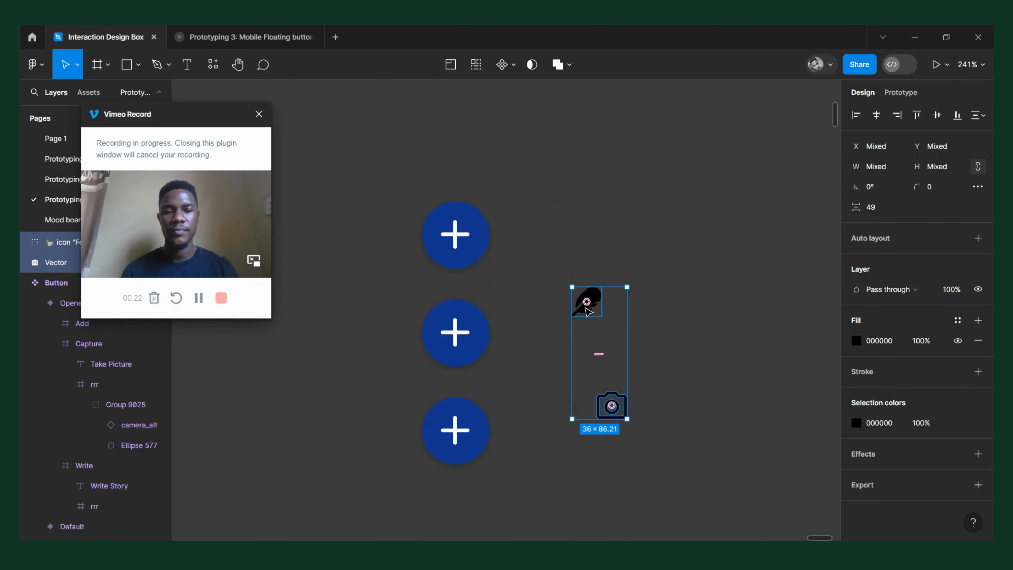
Cut the feather icon and paste it in place of the plus icon frame inside the topmost stacked button
click(593, 309)
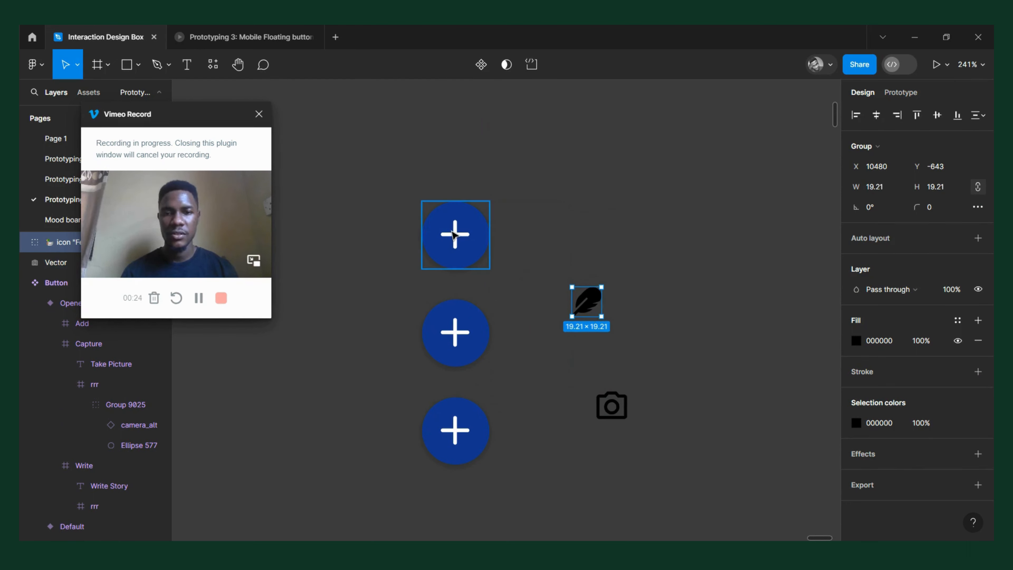
key(Escape)
scroll(474, 251, up, 5)
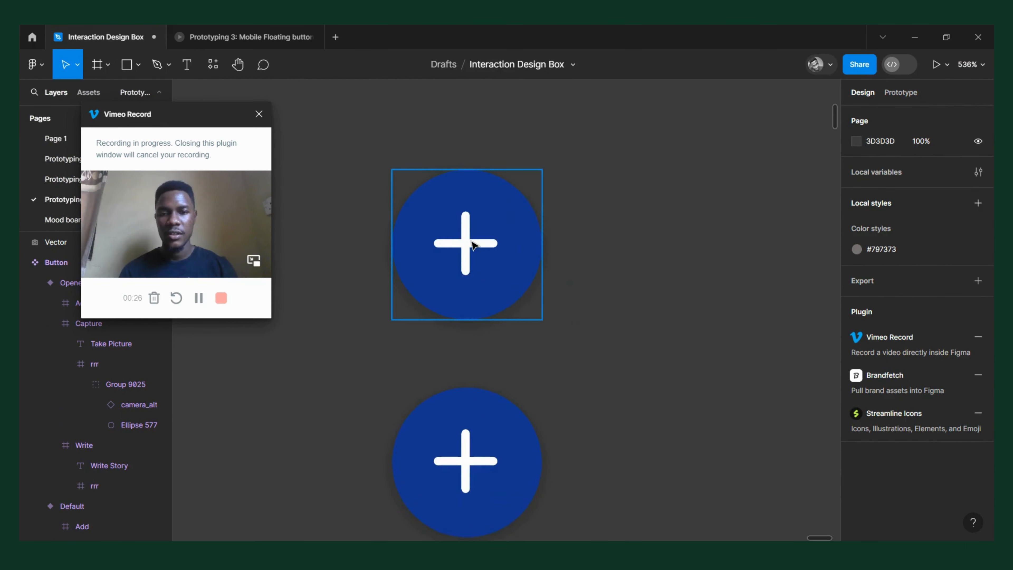
click(476, 245)
double_click(476, 245)
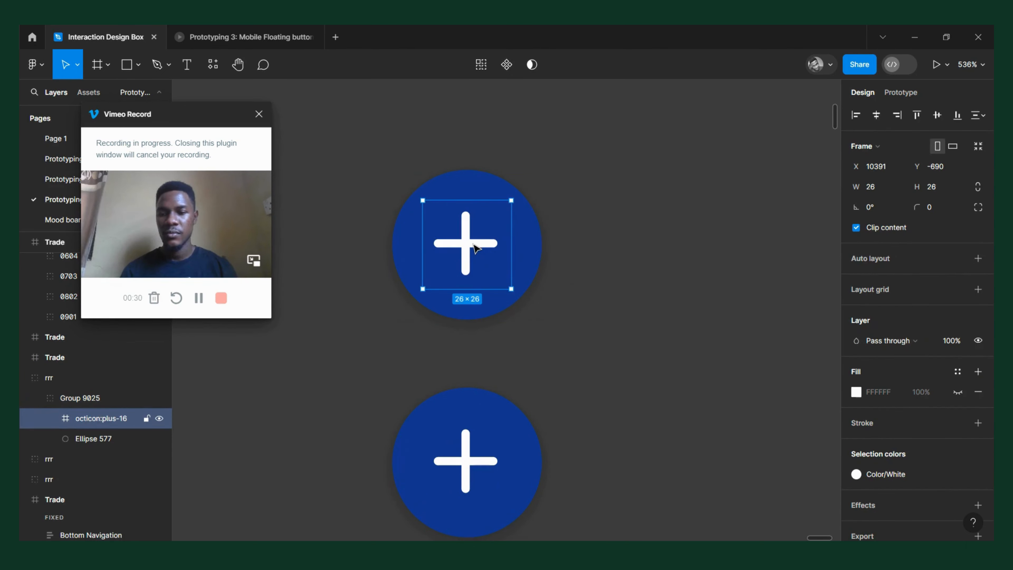
right_click(477, 248)
click(460, 244)
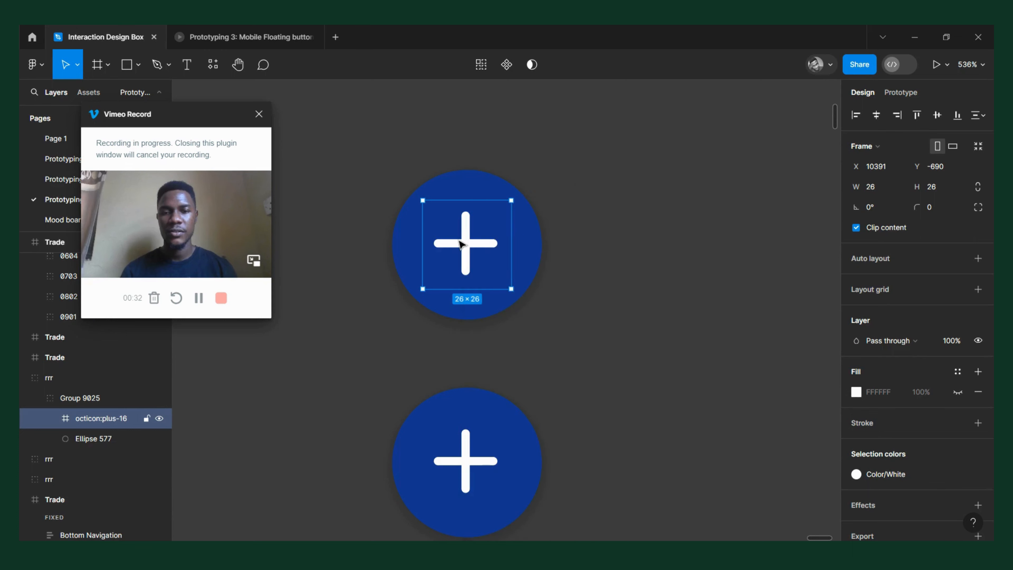
double_click(460, 244)
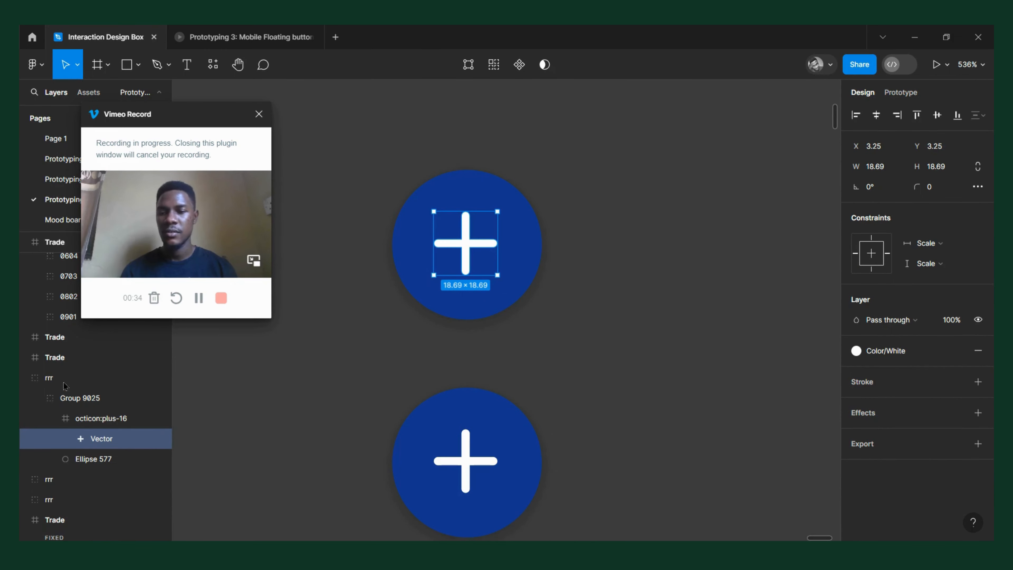
click(452, 261)
right_click(441, 257)
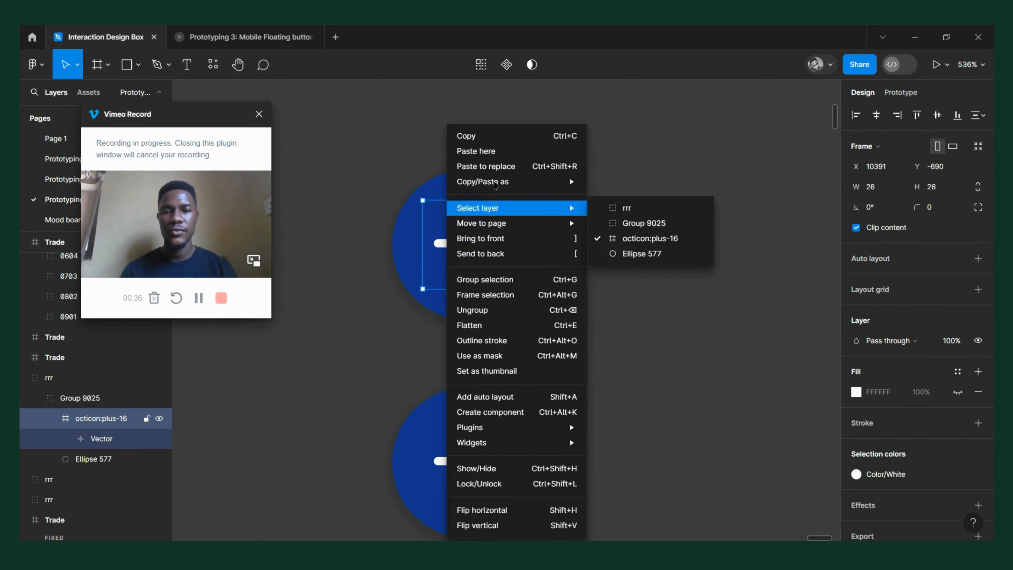
click(494, 167)
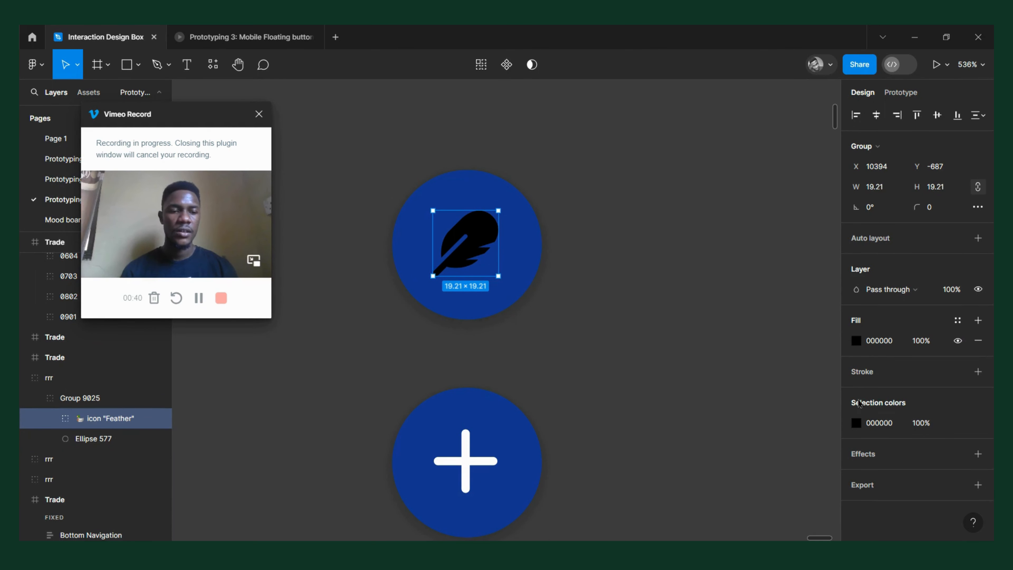
Set the feather icon's fill to the button's blue, 143791, by sampling it with the eyedropper
click(856, 341)
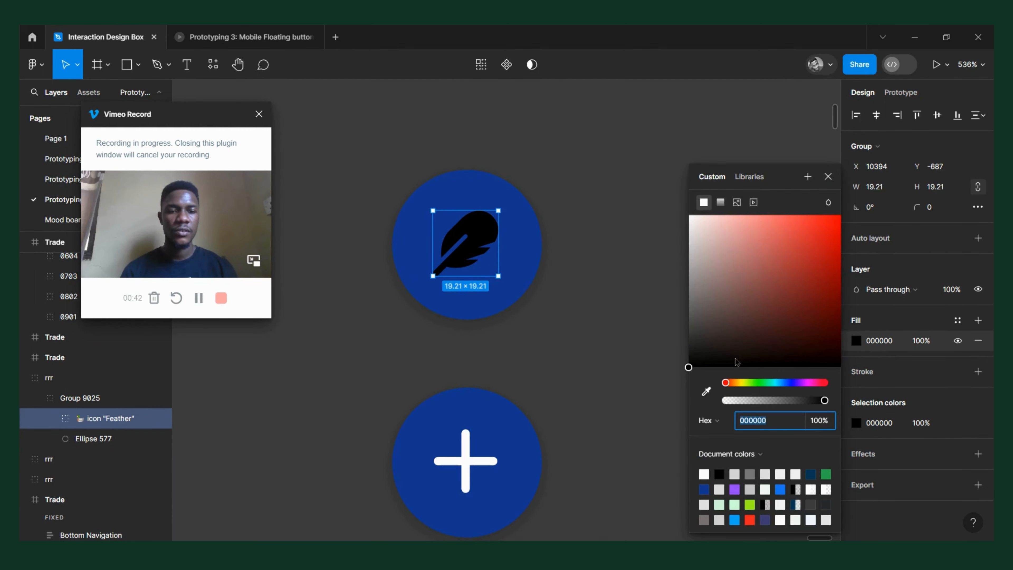
click(706, 391)
click(514, 250)
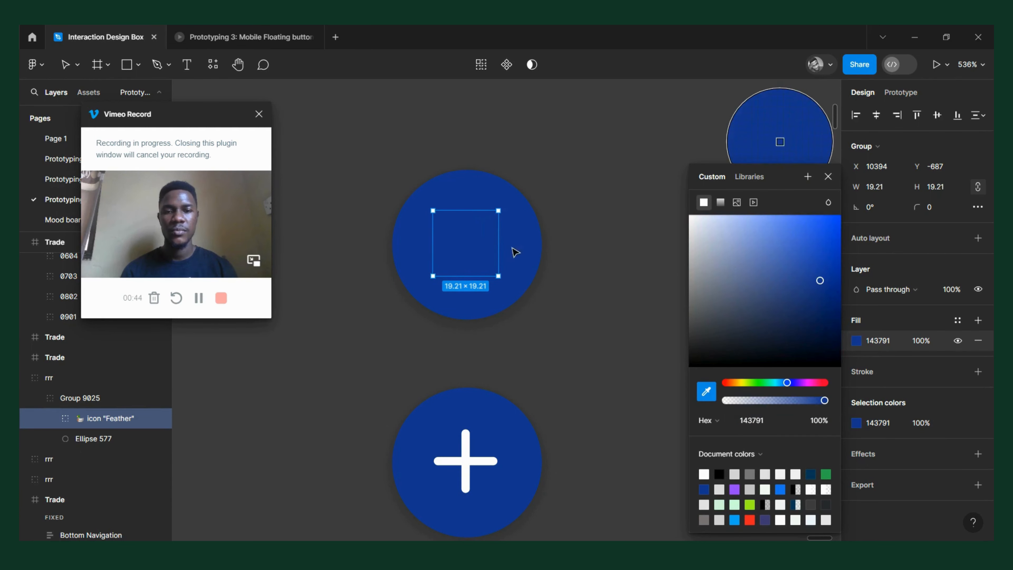
Change the circle behind the feather icon in the topmost button to a pale blue fill, E6EBF6
click(526, 229)
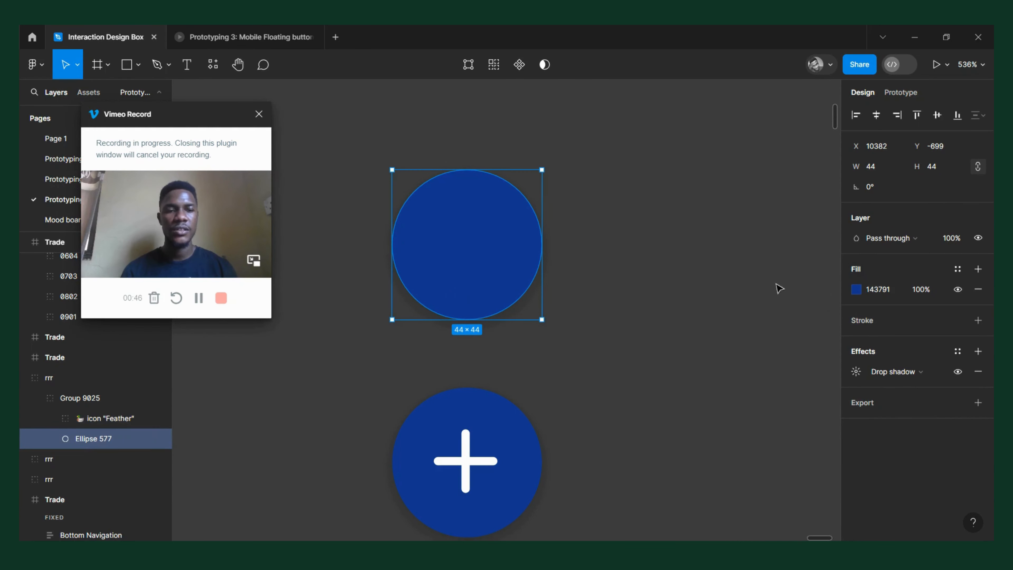
ctrl+scroll(543, 362, down, 3)
scroll(513, 373, down, 3)
scroll(543, 332, up, 2)
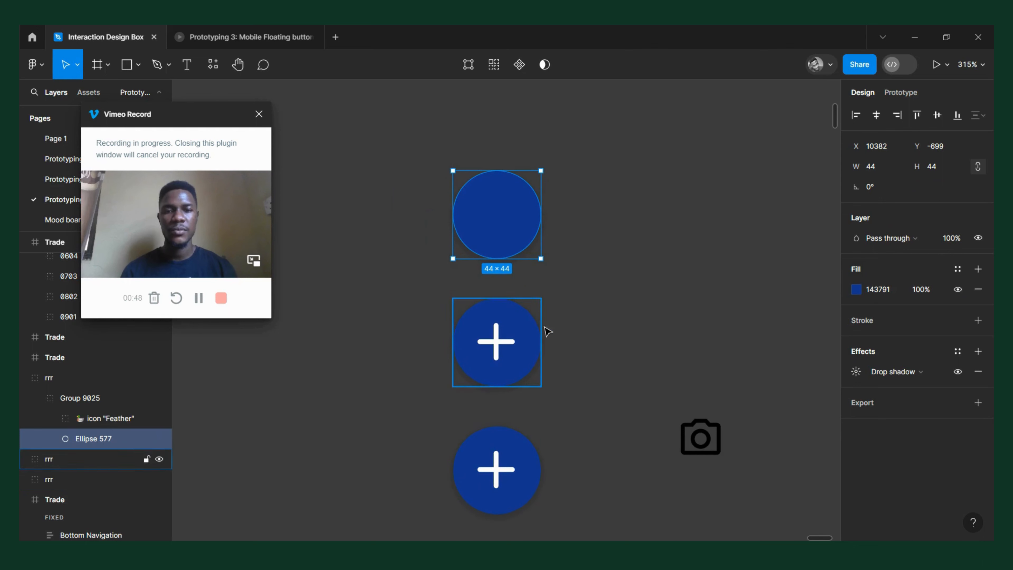
click(856, 291)
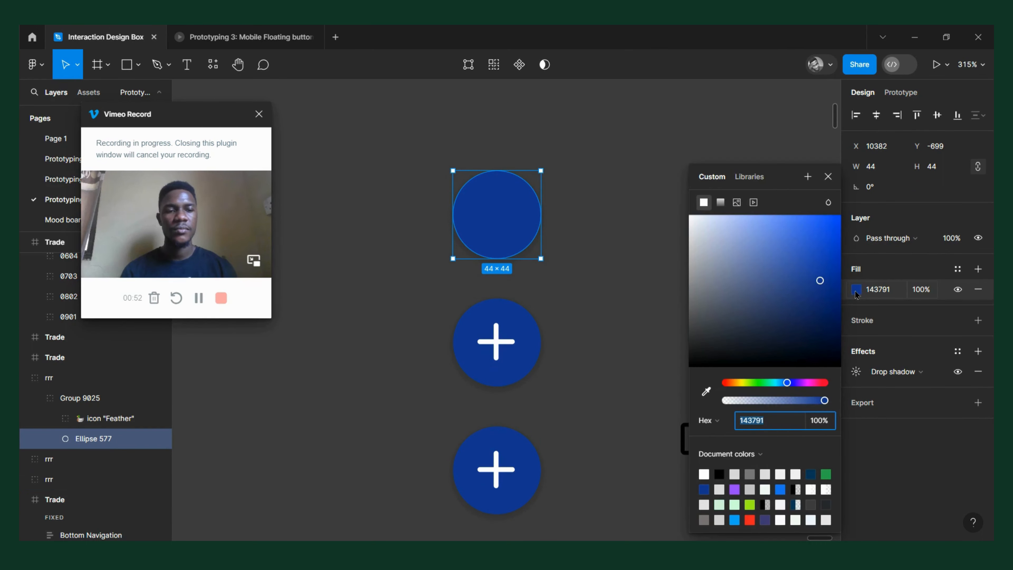
drag(710, 240, 698, 224)
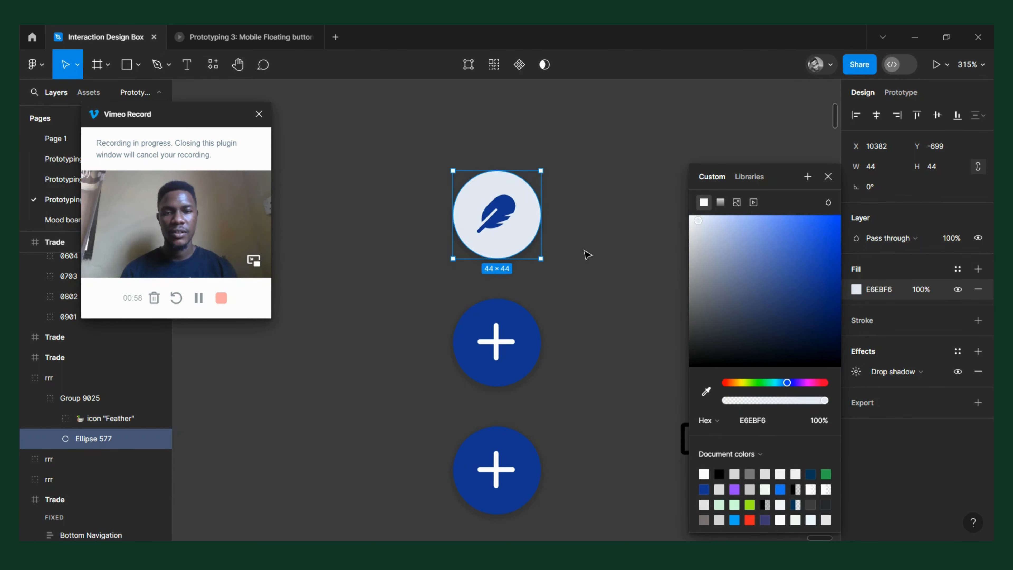
Move the feather button onto the mobile screen, above the plus button, to check it against the white background
scroll(592, 235, down, 5)
click(597, 234)
scroll(596, 235, left, 2)
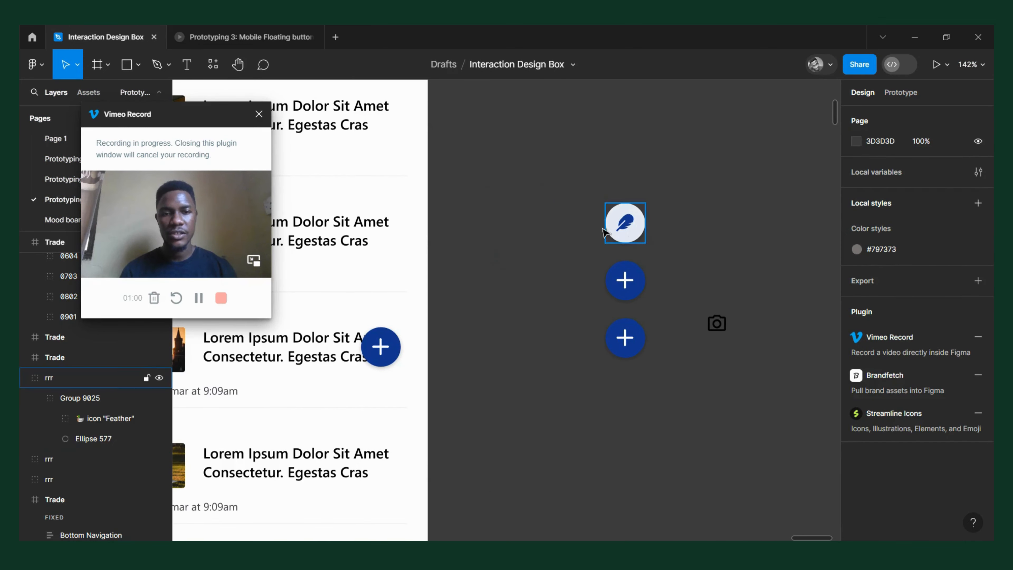
drag(629, 229, 400, 202)
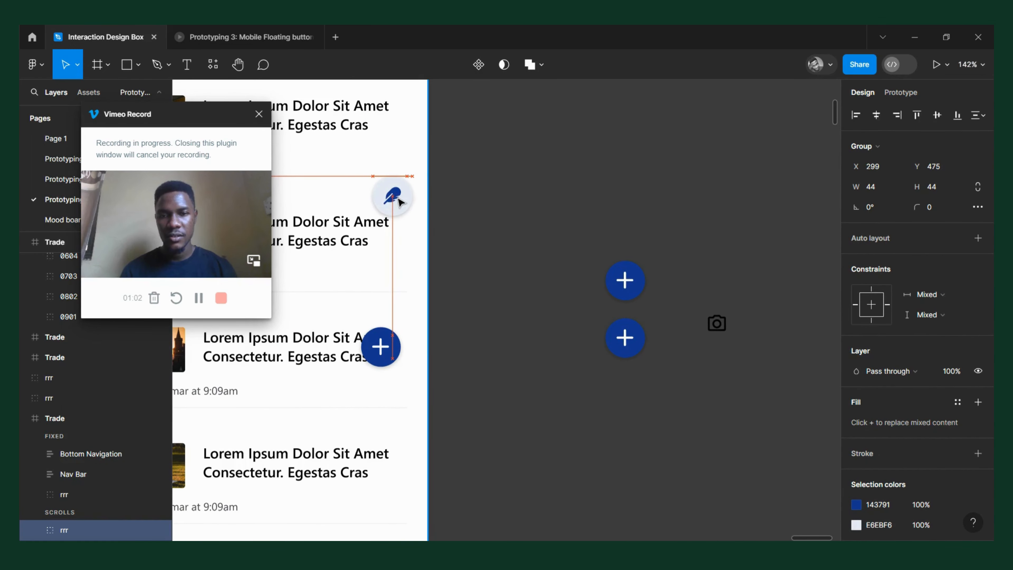
Remove the drop shadow from the feather button's pale circle
key(shift+2)
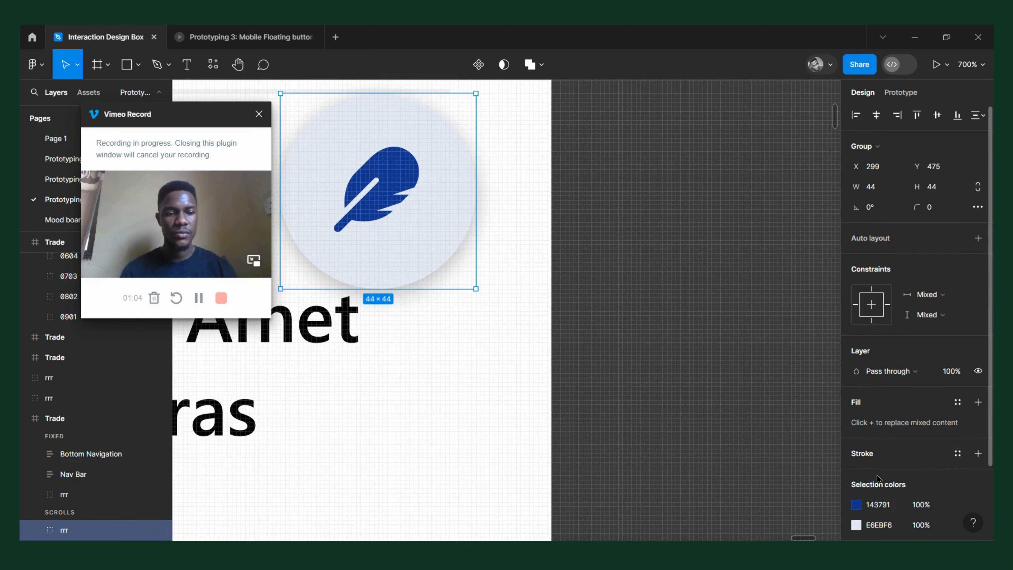
scroll(877, 478, down, 3)
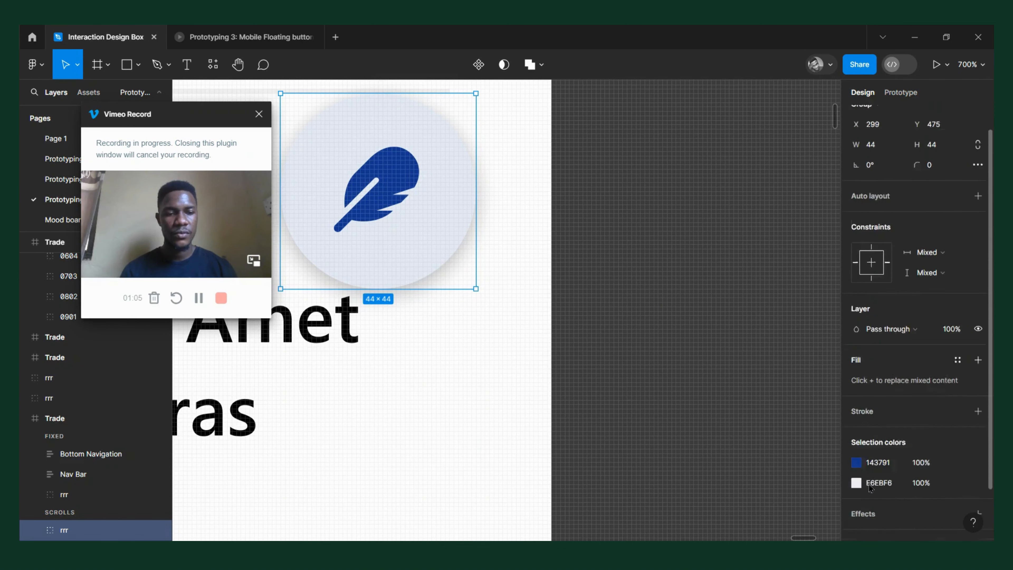
double_click(455, 235)
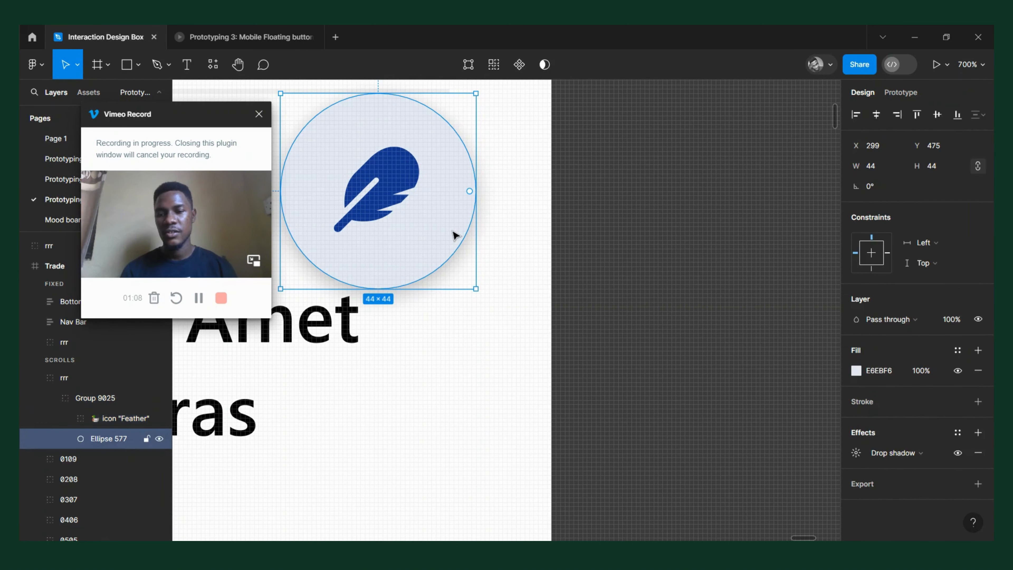
click(978, 453)
scroll(725, 297, down, 4)
click(725, 298)
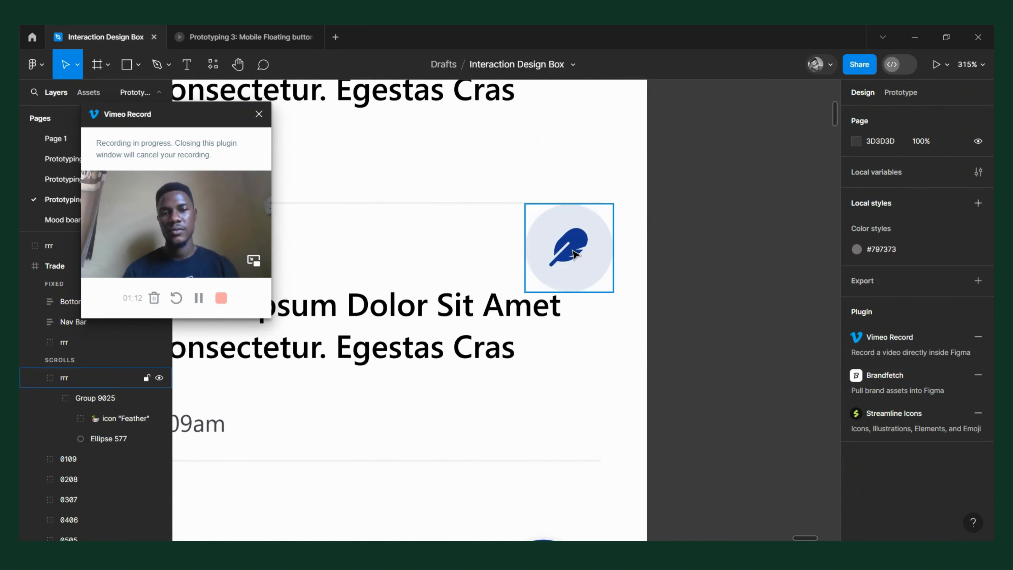
Move the feather button off the mobile screen and back above the two plus buttons, aligned with their column
click(584, 222)
scroll(596, 168, down, 5)
click(608, 212)
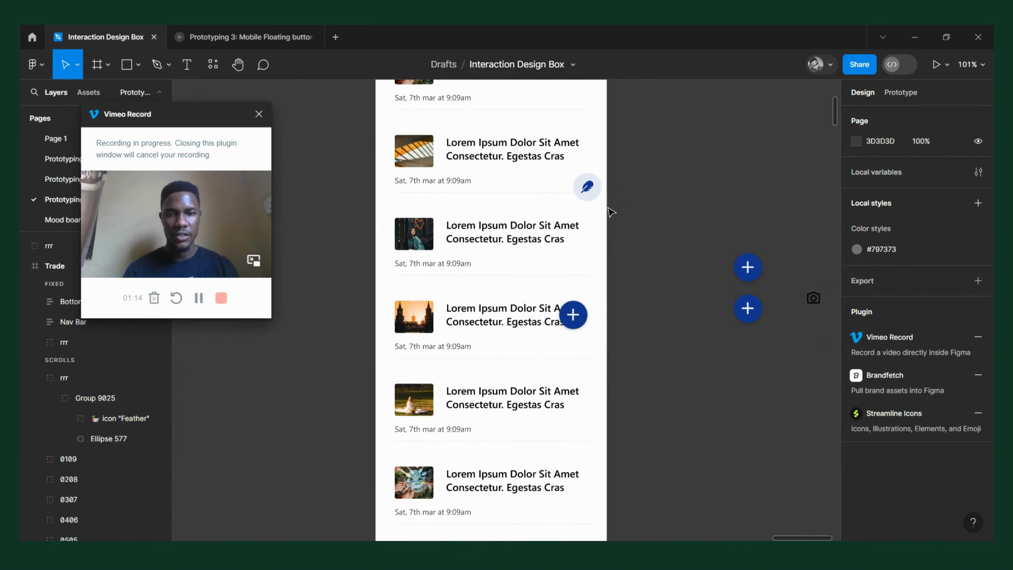
scroll(597, 203, up, 2)
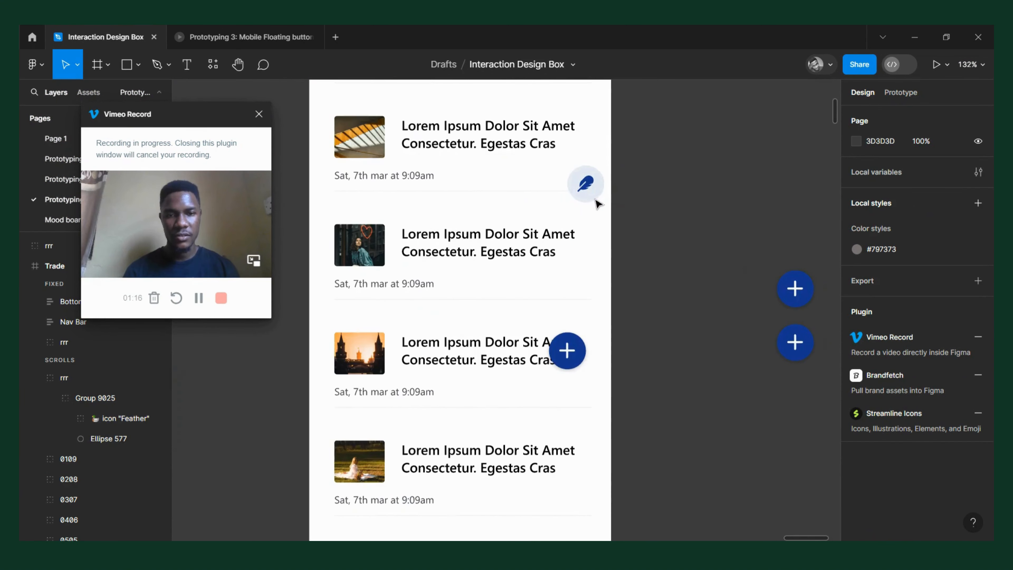
drag(596, 204, 803, 243)
scroll(715, 267, right, 4)
scroll(674, 284, up, 10)
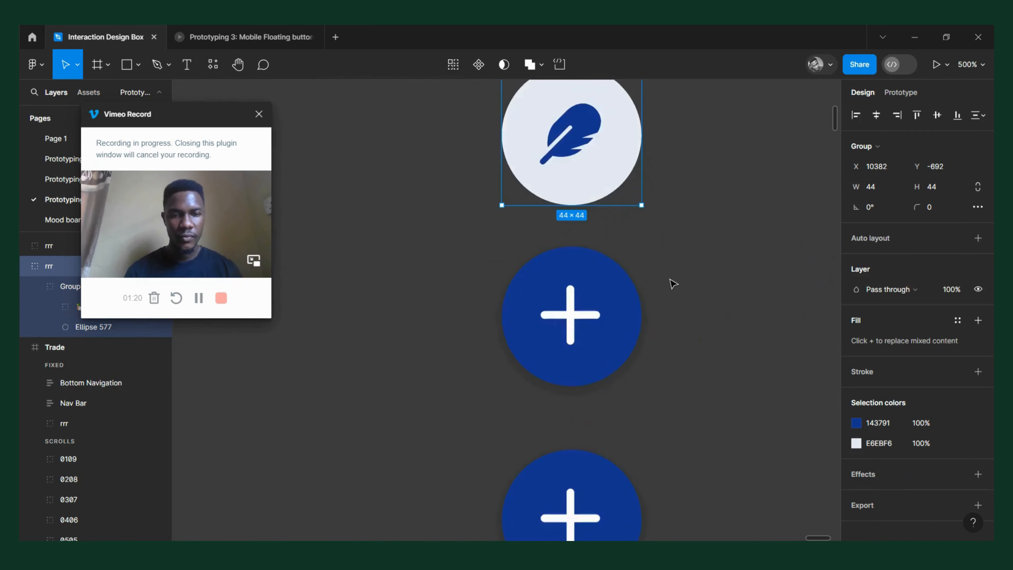
Remove the drop shadow from the circle of the plus button directly below the feather button
scroll(673, 284, down, 5)
click(624, 292)
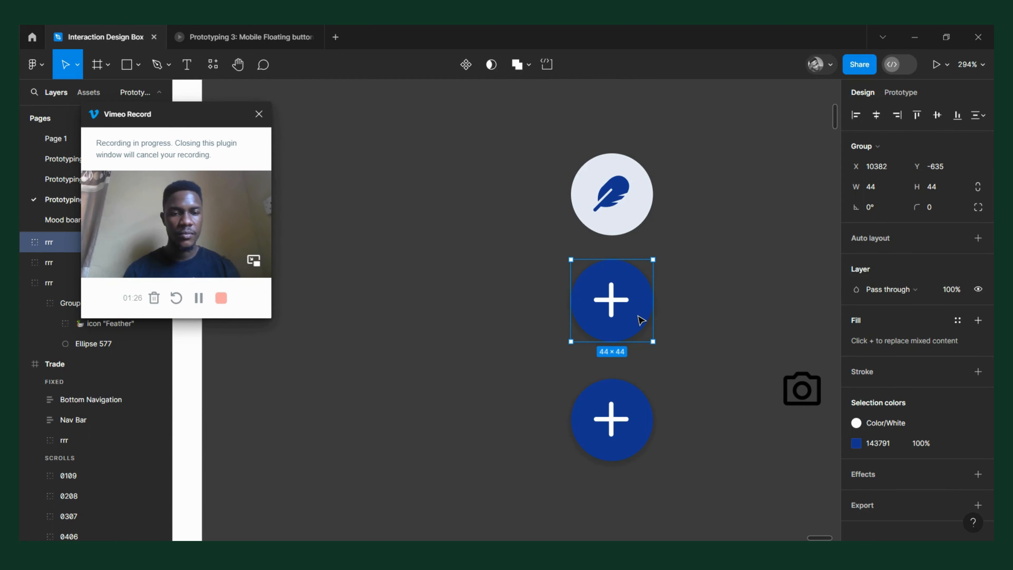
double_click(641, 320)
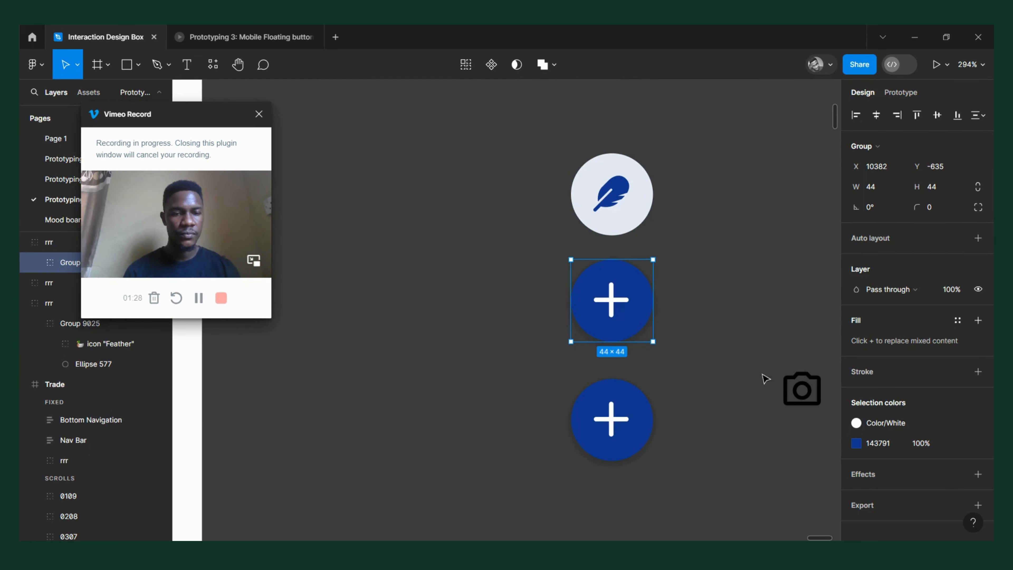
double_click(631, 323)
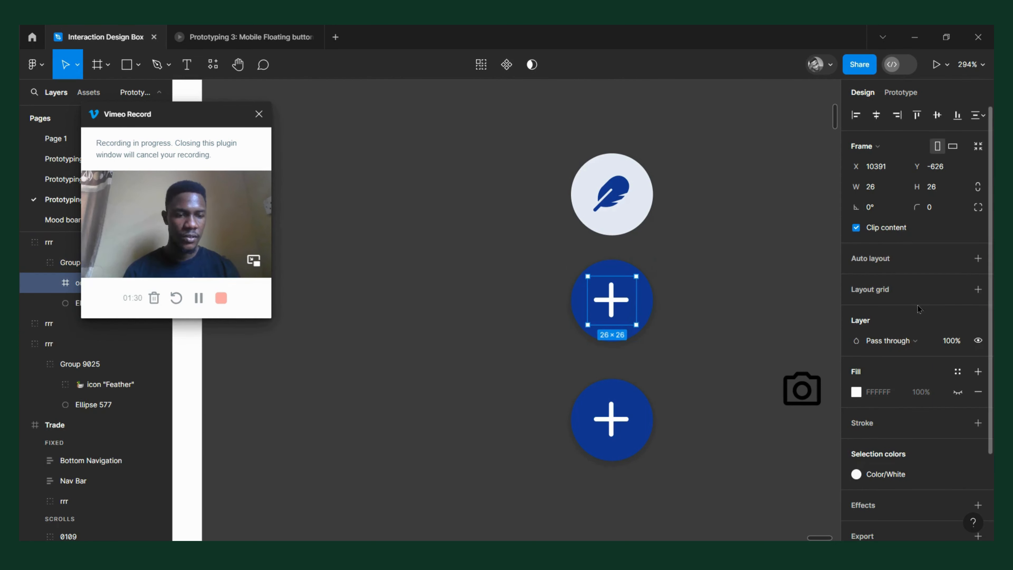
click(647, 303)
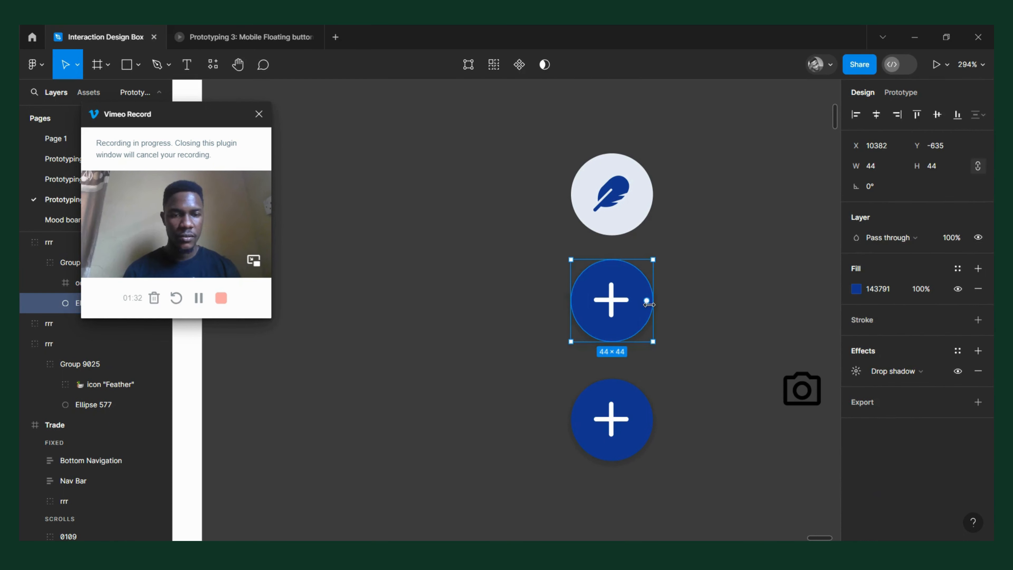
click(978, 371)
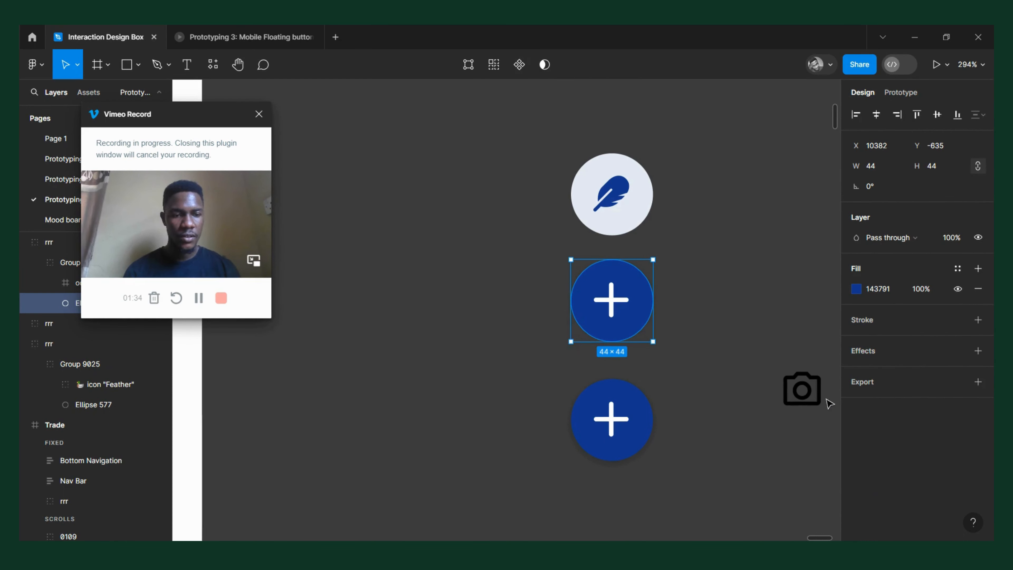
Cut the black camera icon and paste it to replace the plus icon frame inside the middle button
click(818, 394)
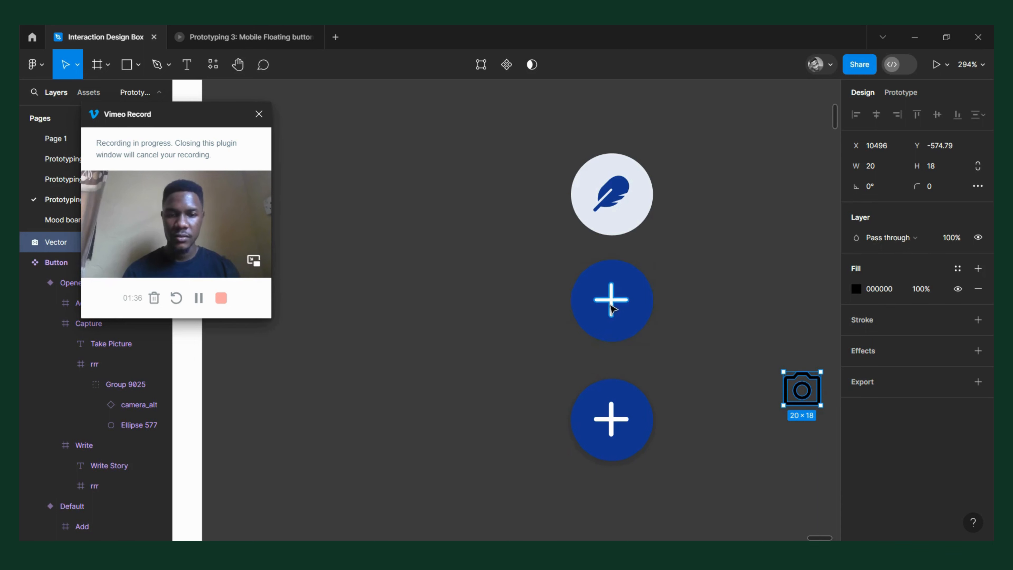
key(ctrl+x)
scroll(617, 315, up, 3)
click(616, 315)
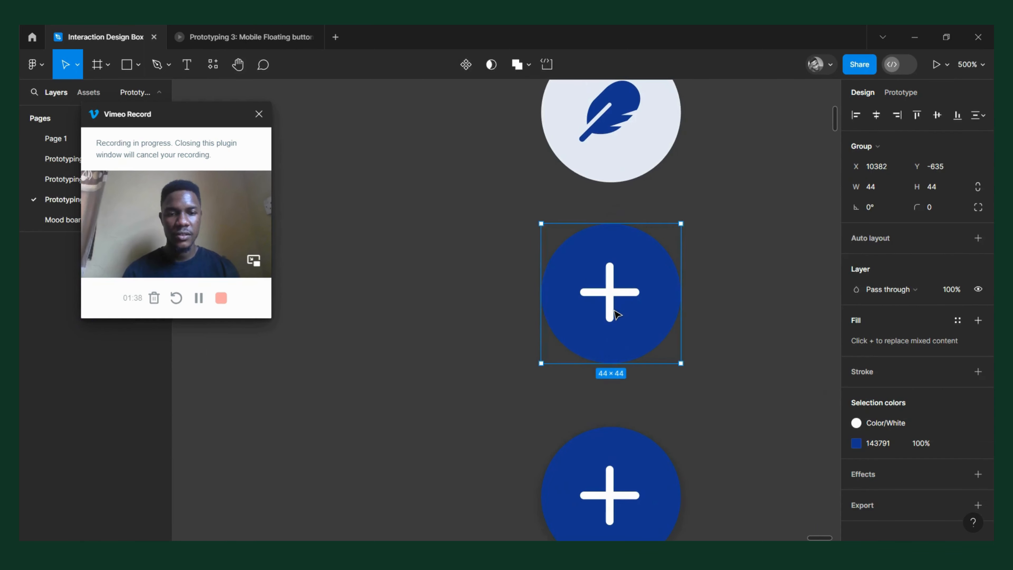
double_click(616, 315)
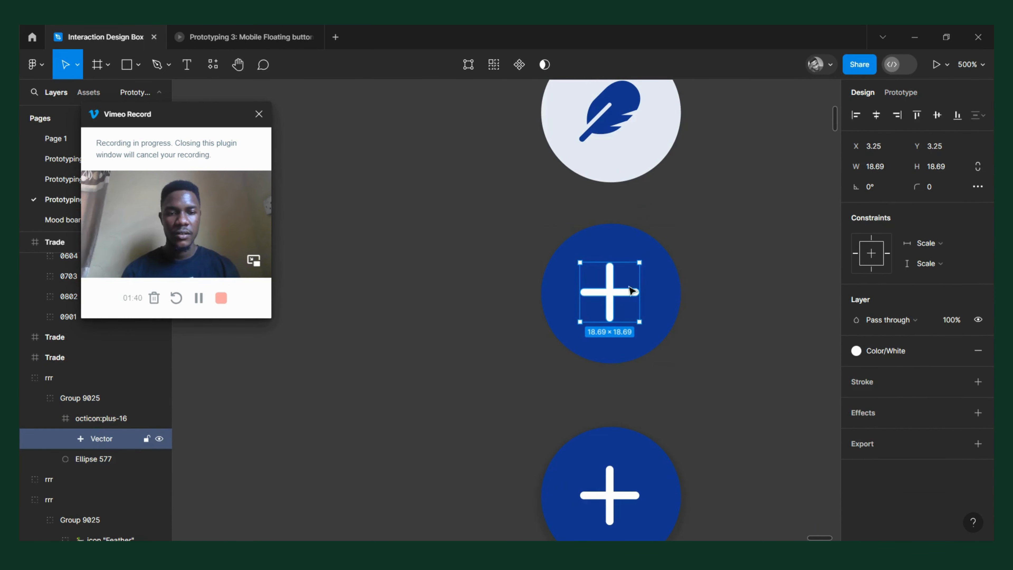
click(649, 291)
right_click(646, 276)
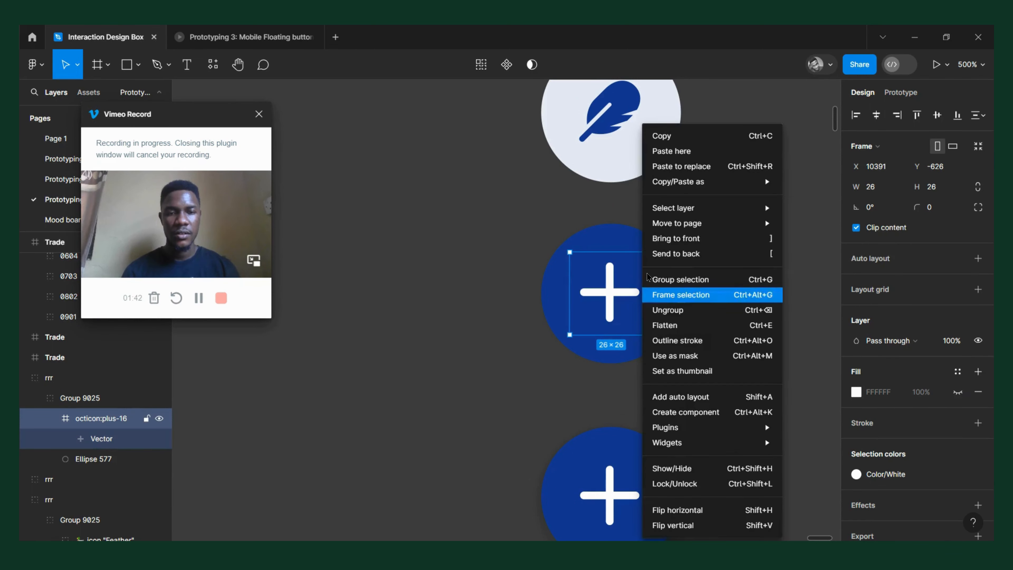
click(681, 166)
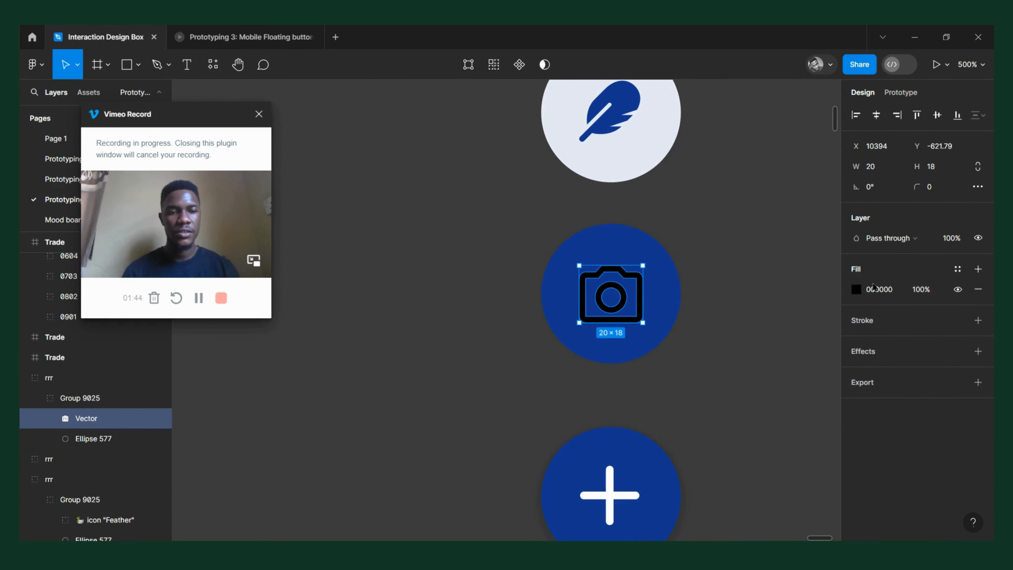
Set the camera icon's fill to the button's blue, 143791, by sampling it with the eyedropper
click(856, 289)
click(706, 391)
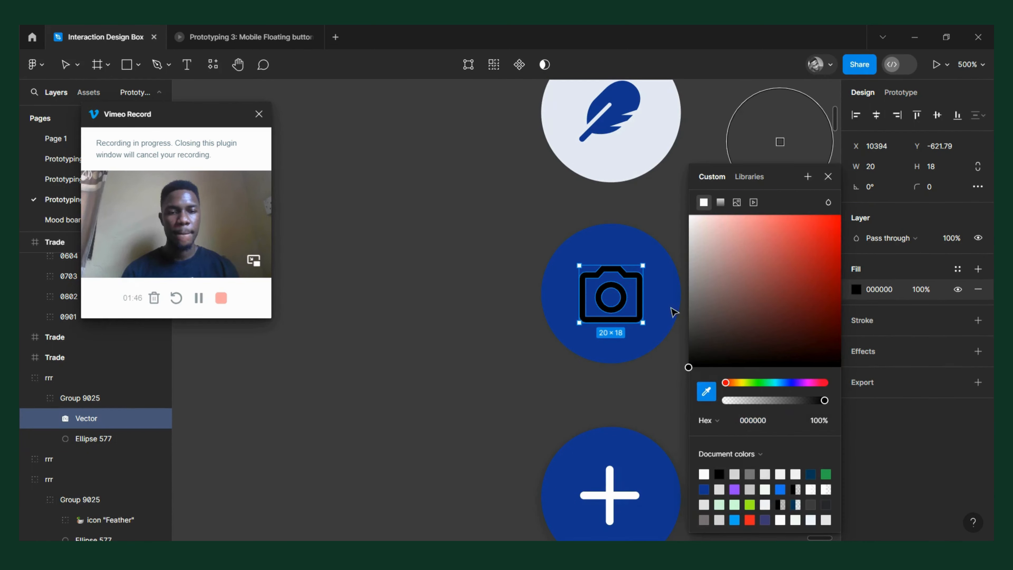
click(672, 302)
Set the camera button's circle to pale blue by sampling the feather button's circle with the eyedropper
click(656, 262)
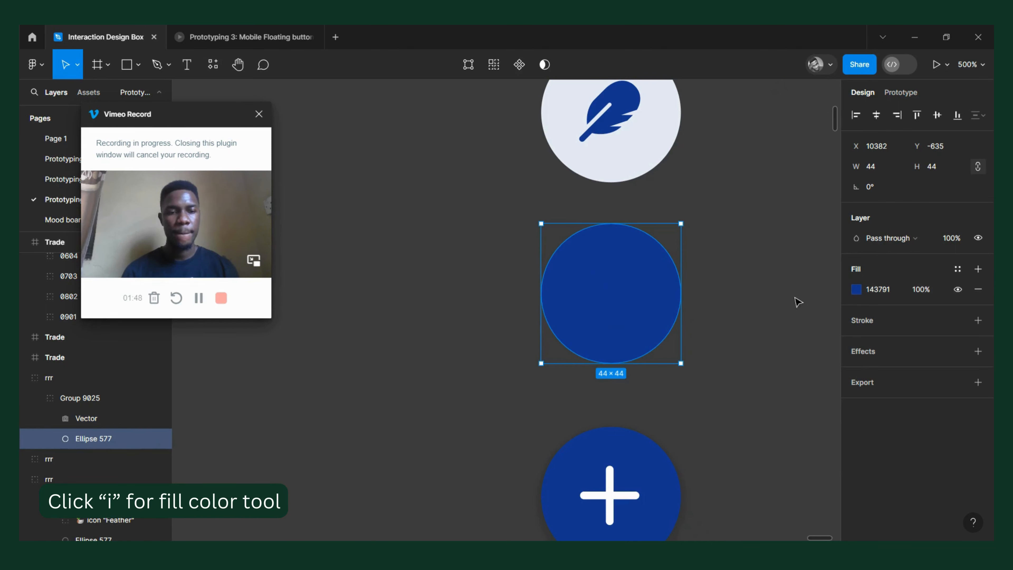
key(i)
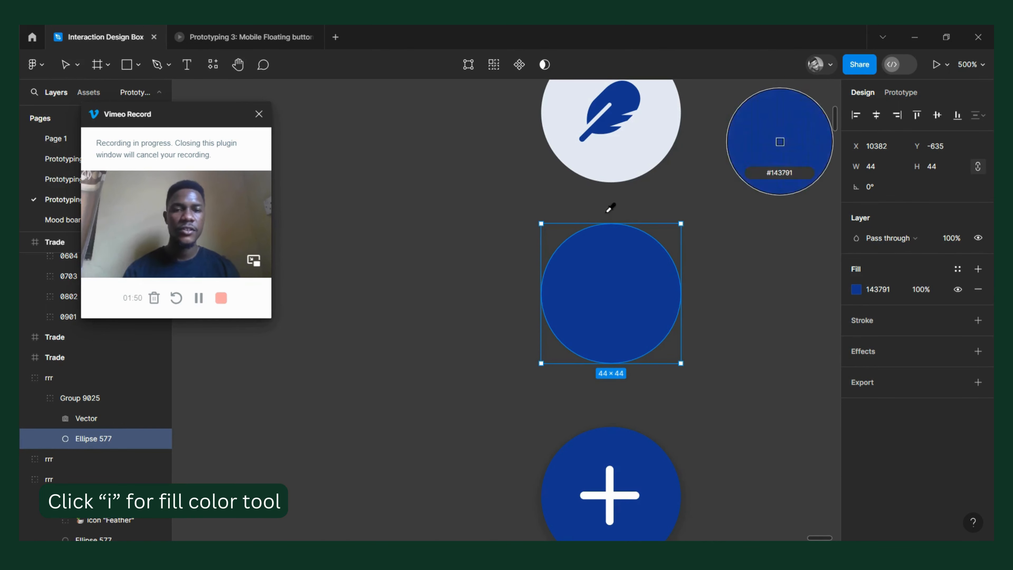
click(643, 153)
click(735, 249)
scroll(719, 308, down, 4)
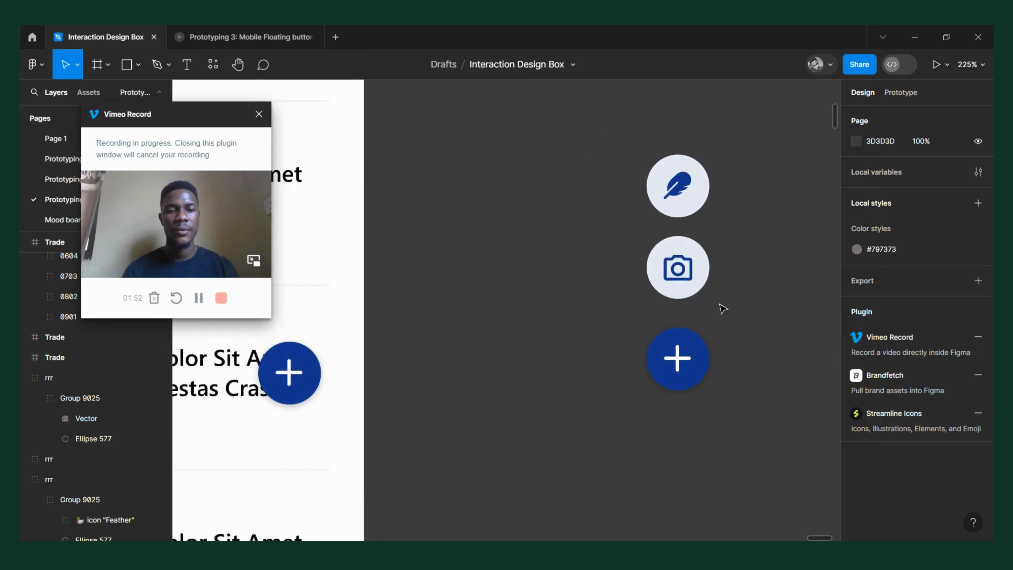
scroll(629, 335, right, 4)
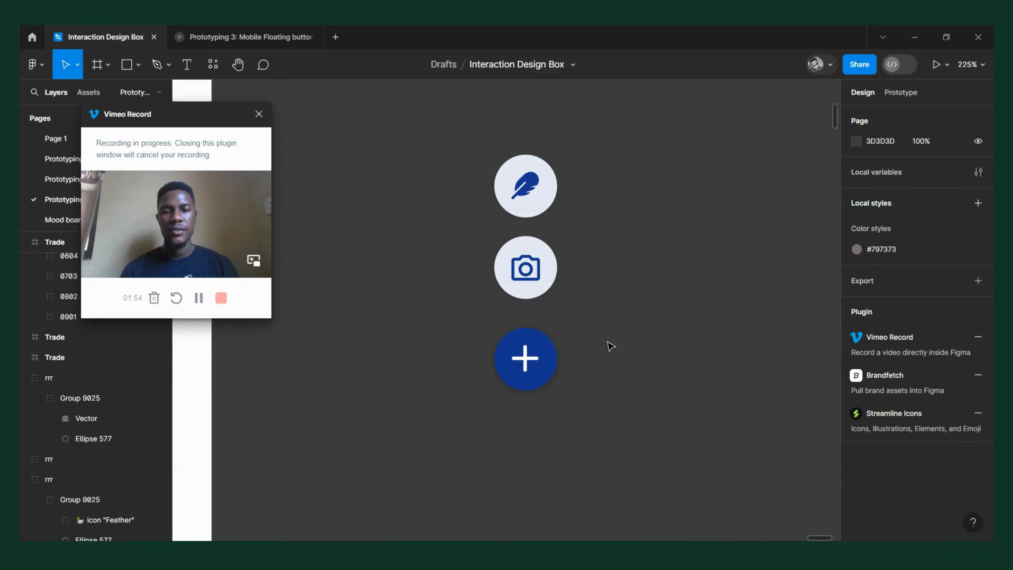
Space the feather, camera and plus buttons evenly in the vertical direction
scroll(606, 345, left, 2)
drag(558, 151, 662, 389)
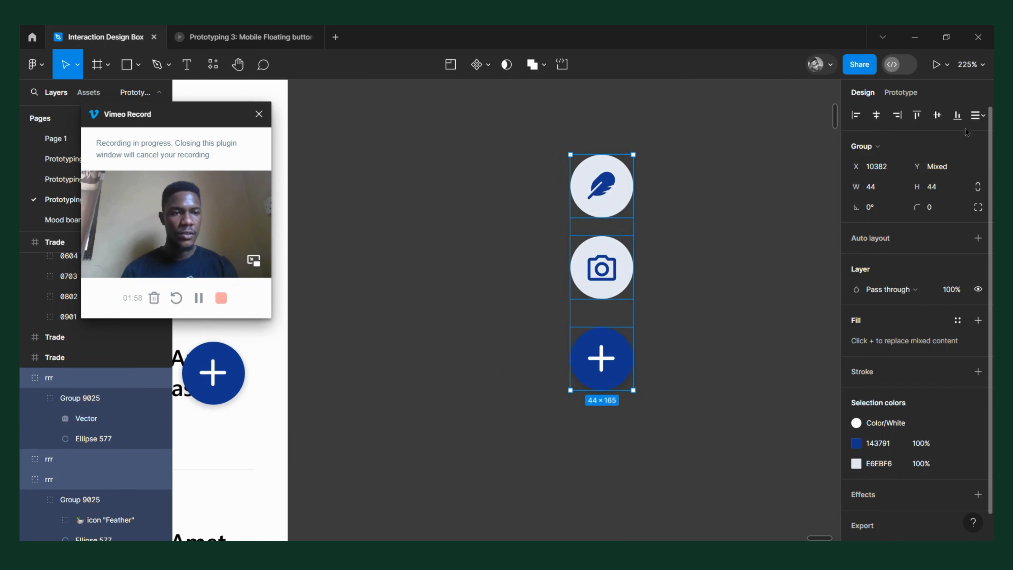
click(957, 116)
key(ctrl+z)
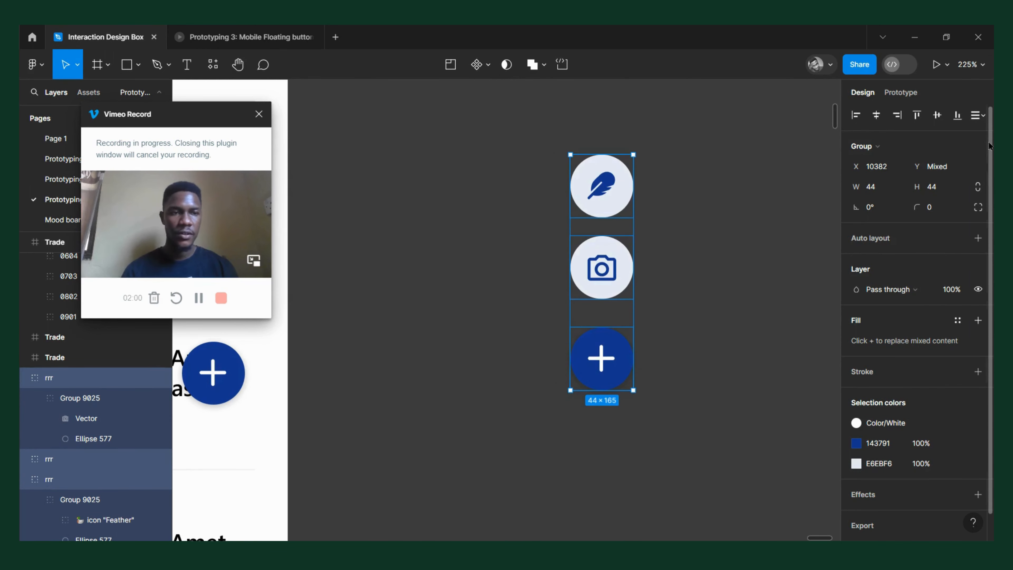
click(977, 115)
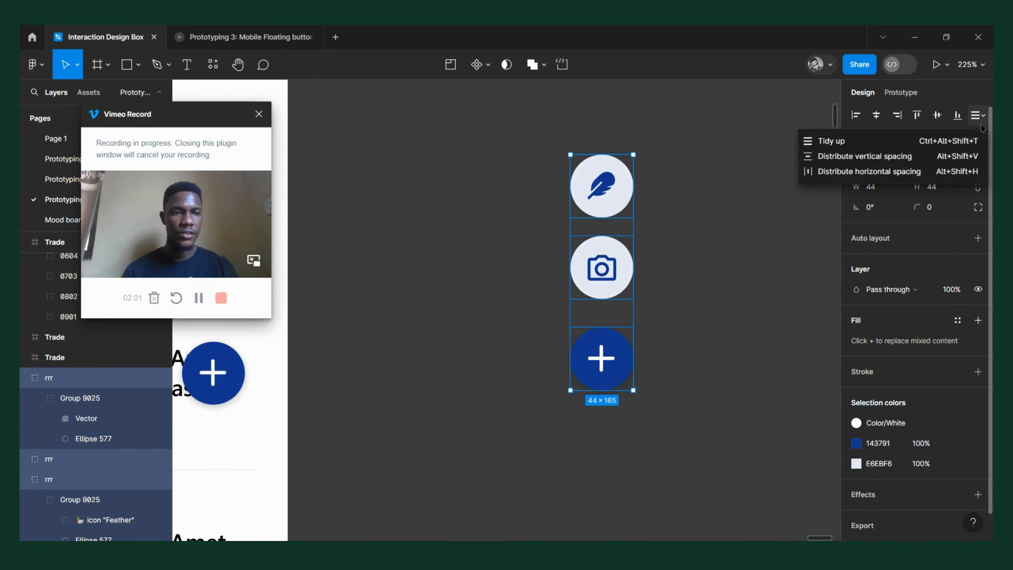
click(878, 149)
key(Escape)
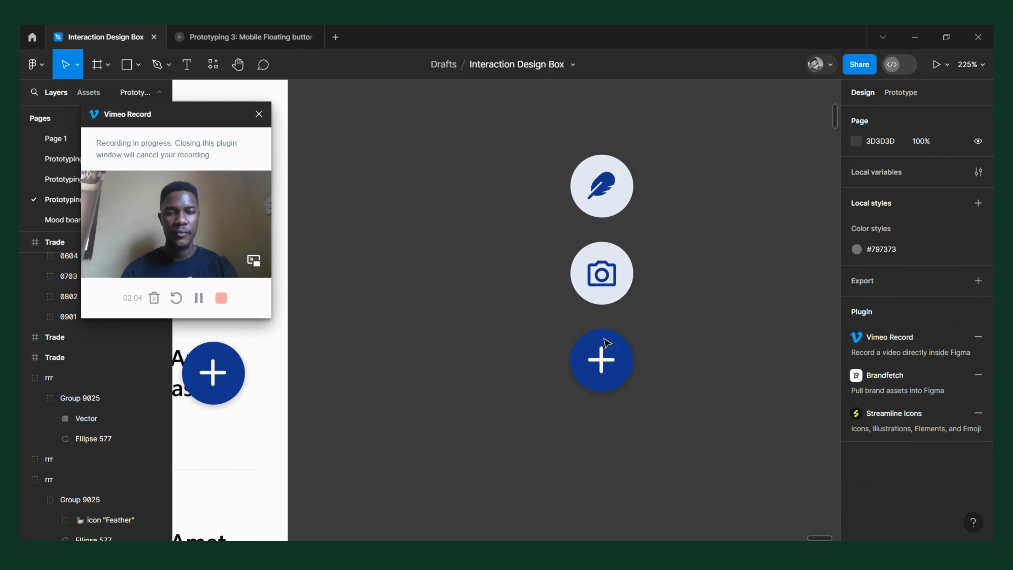
Add a white "Write Story" text label beside the feather button
scroll(509, 182, up, 5)
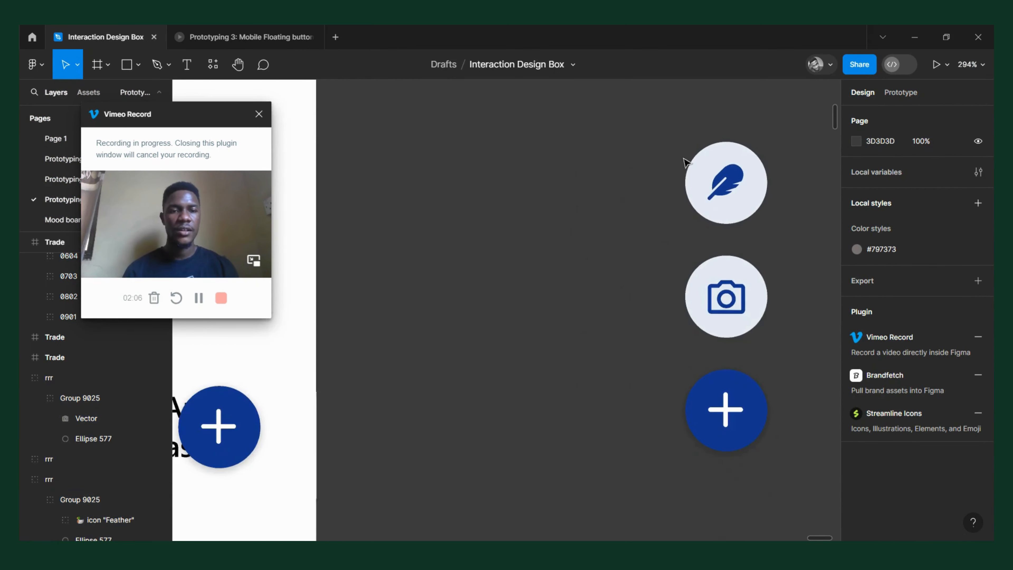
key(t)
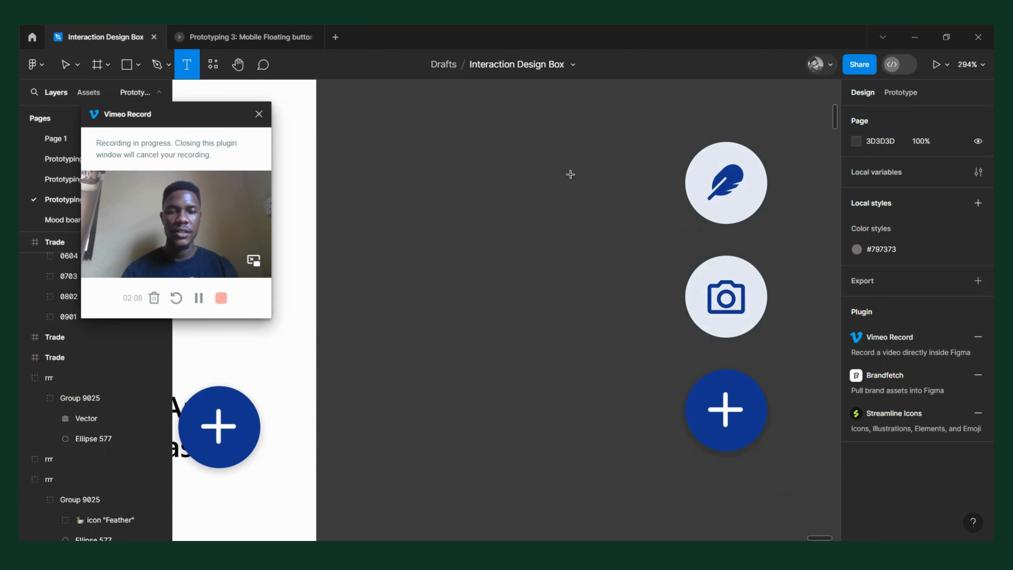
click(593, 174)
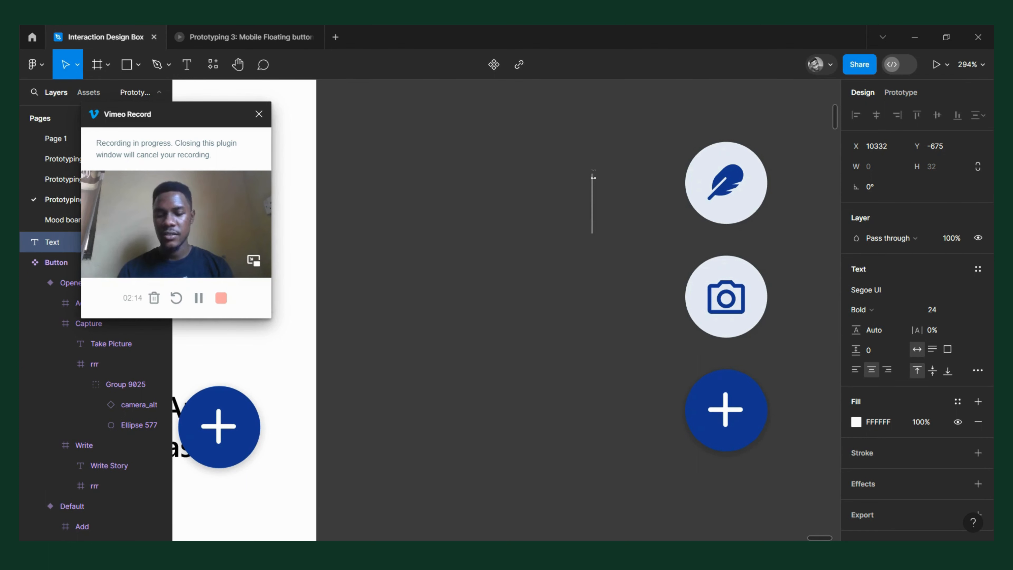
text(Wri)
text(t)
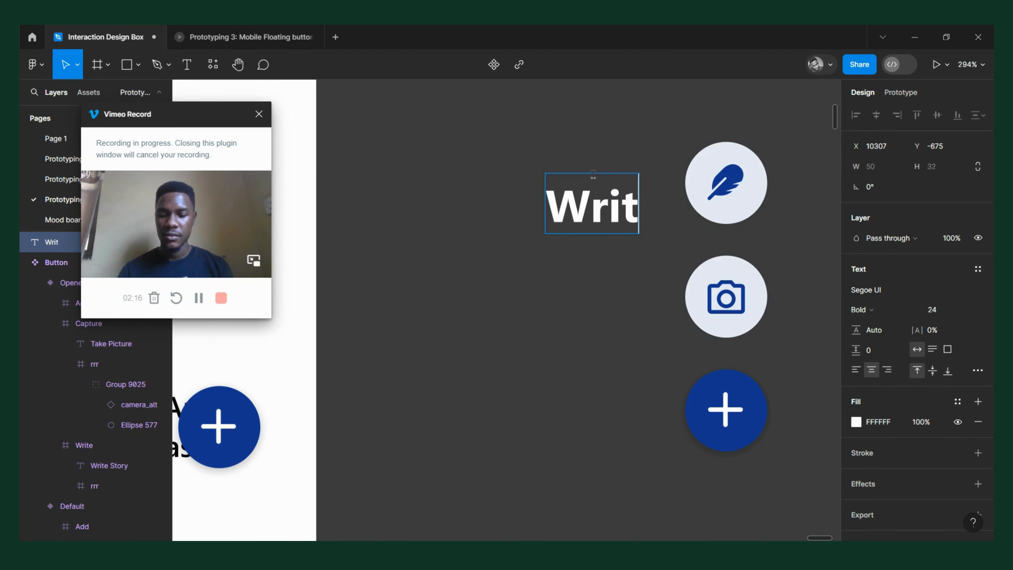
text(e Story)
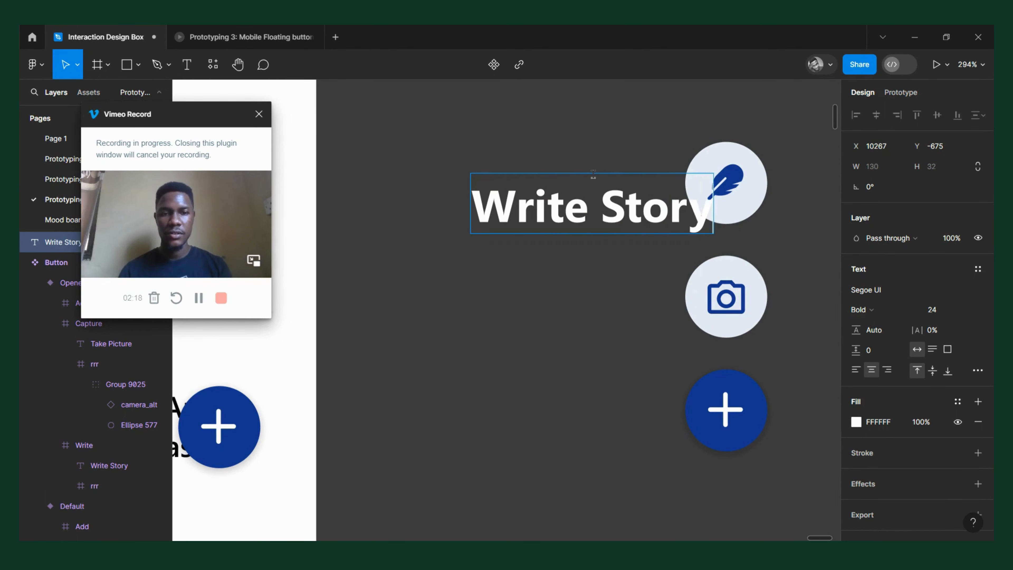
key(Escape)
Set the Write Story label's font size to 14 and its weight to Regular
click(936, 311)
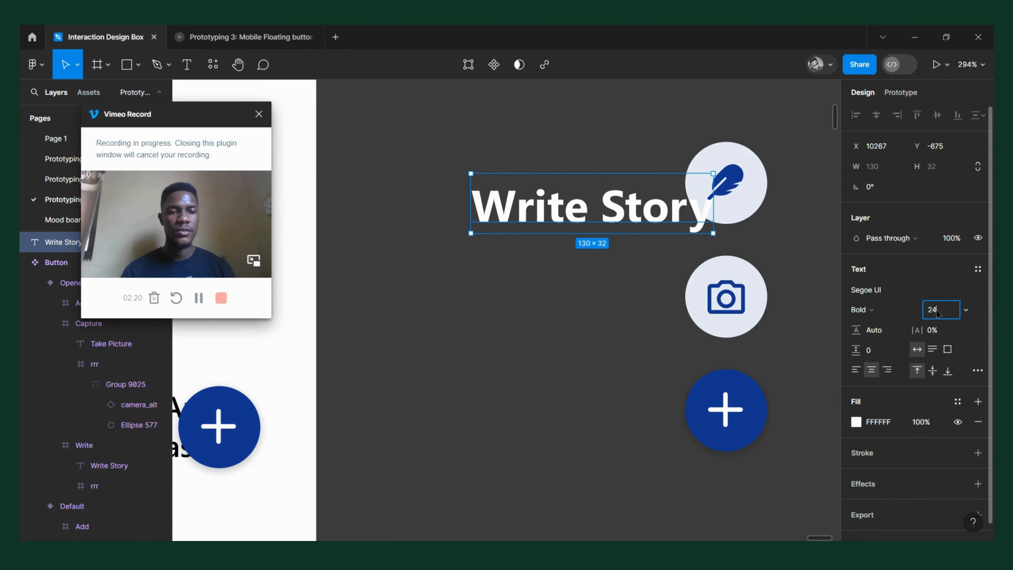
text(14)
key(Return)
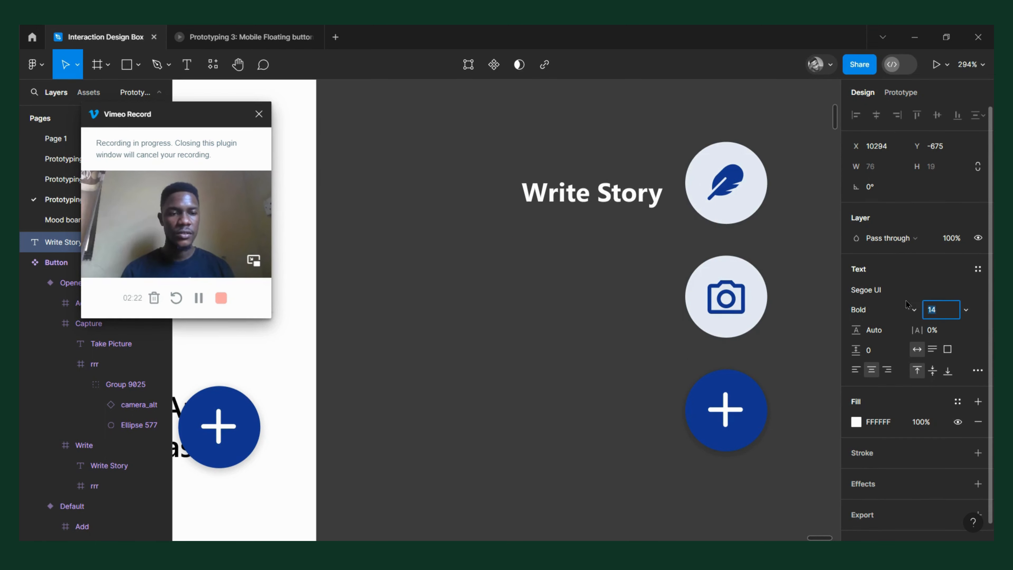
click(910, 309)
click(898, 277)
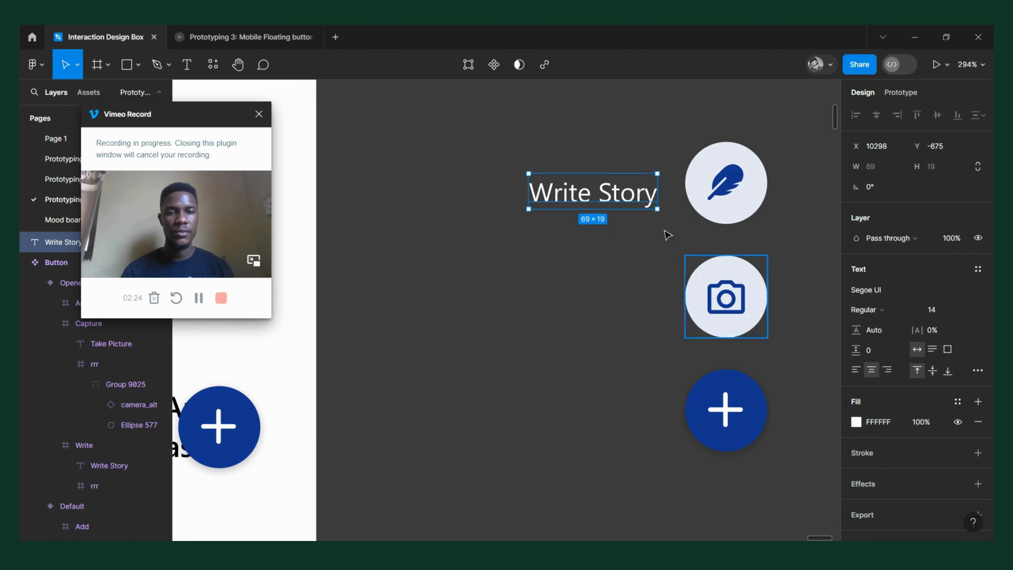
Place the Write Story label about 10 px from the feather button and align their vertical centres
mouse_move(595, 202)
mouse_down()
mouse_move(611, 182)
mouse_move(602, 184)
mouse_move(618, 184)
mouse_move(603, 193)
mouse_up()
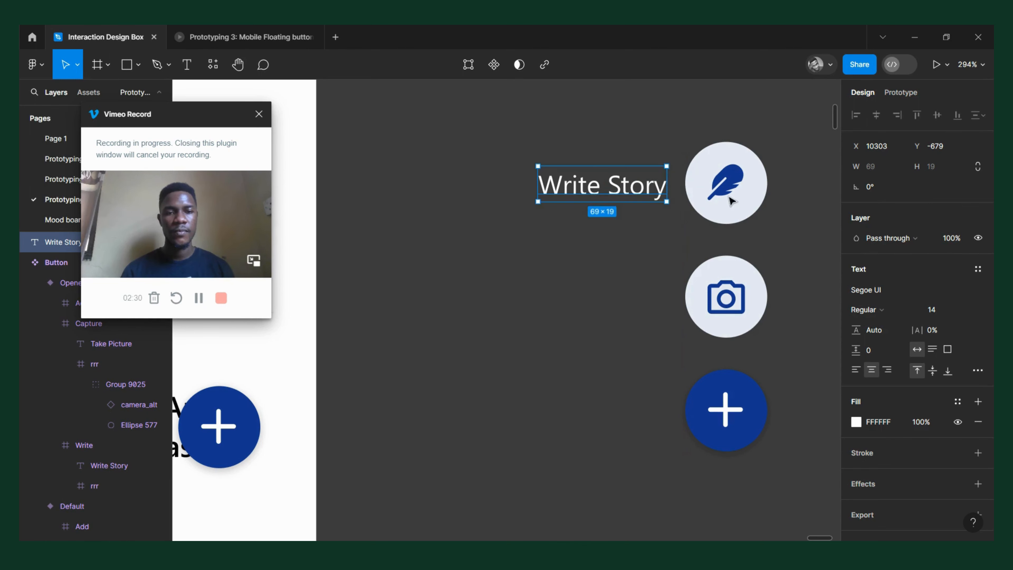
shift+click(726, 183)
click(650, 197)
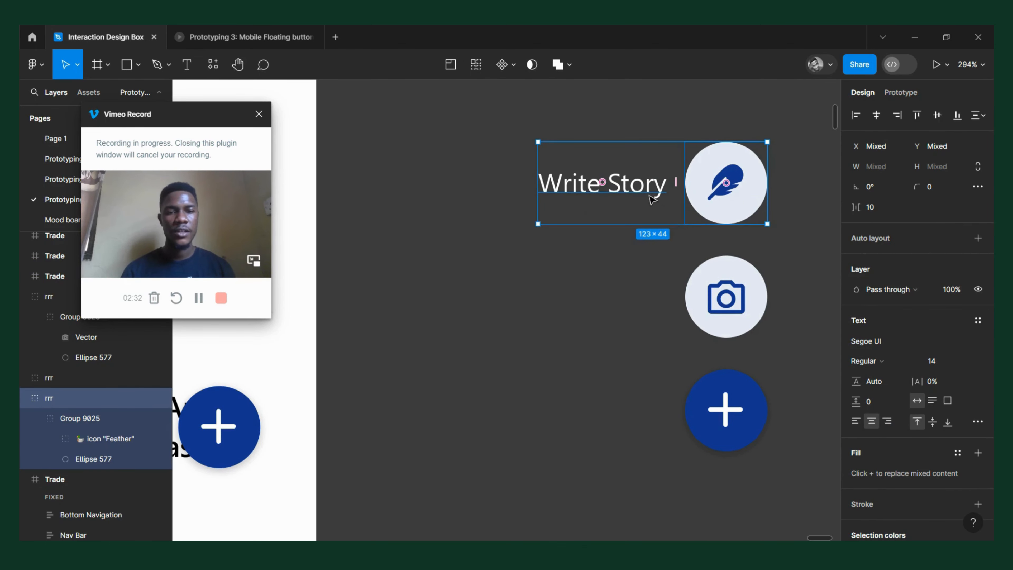
shift+click(726, 188)
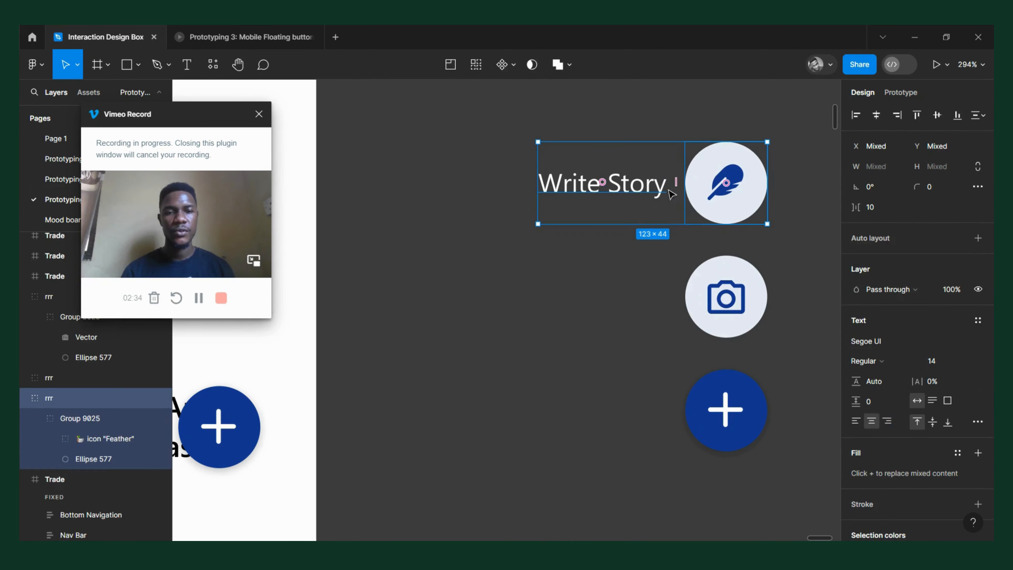
Wrap the Write Story label and feather button in a frame named Write
right_click(648, 184)
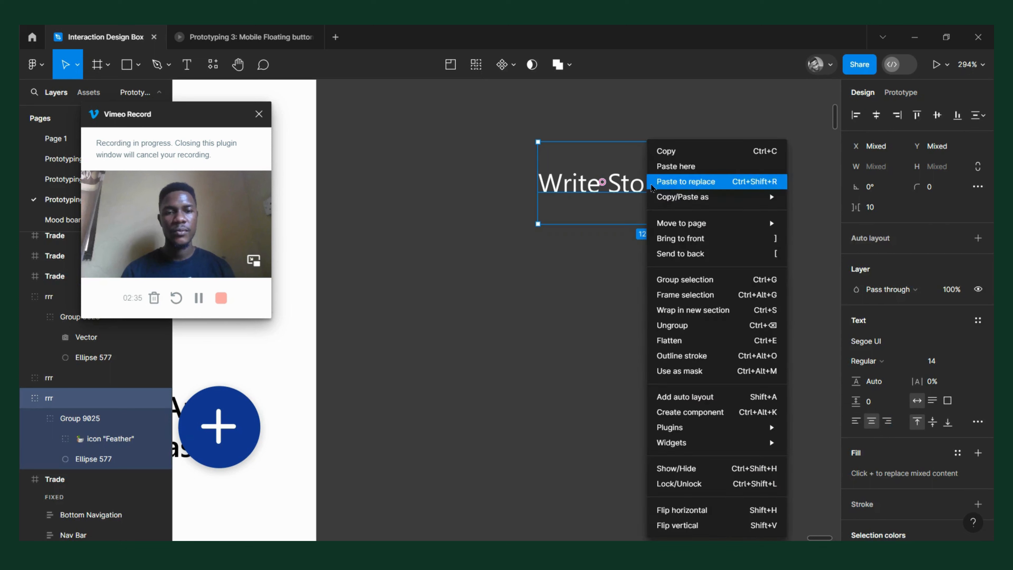
click(694, 295)
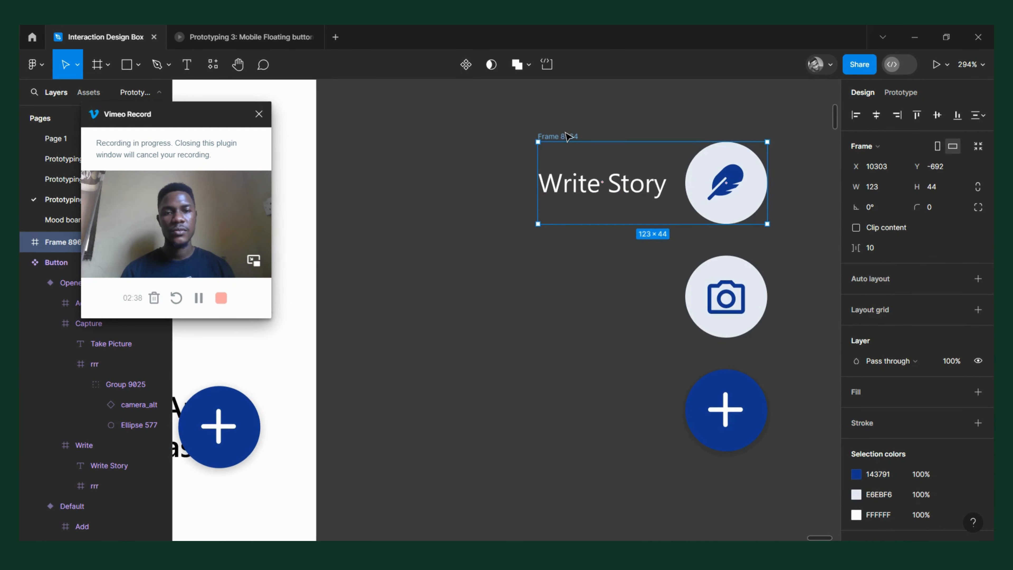
double_click(566, 136)
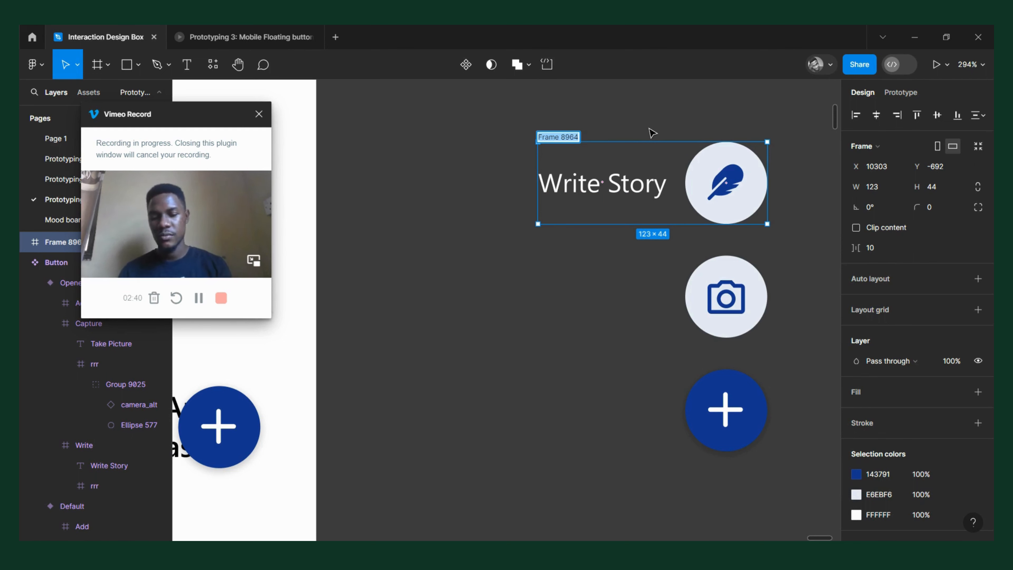
text(Write)
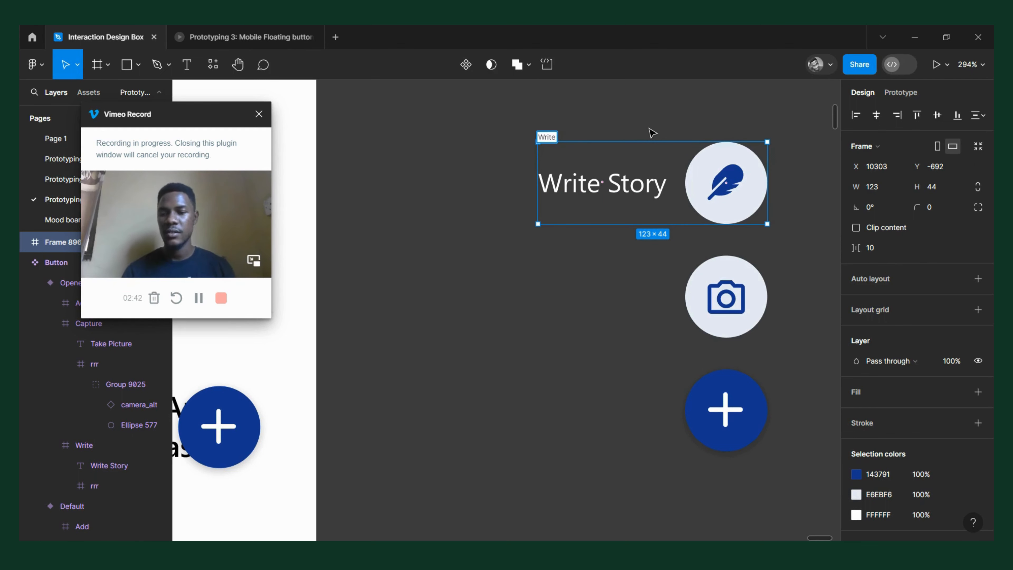
click(492, 282)
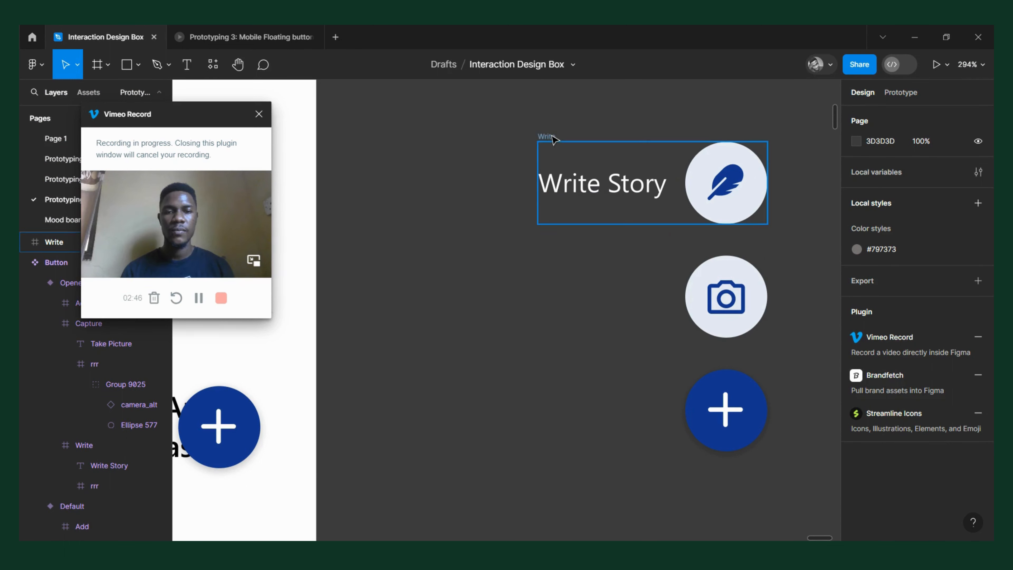
Duplicate the Write Story label beside the camera button and change the copy's text to "Take Picture"
click(557, 147)
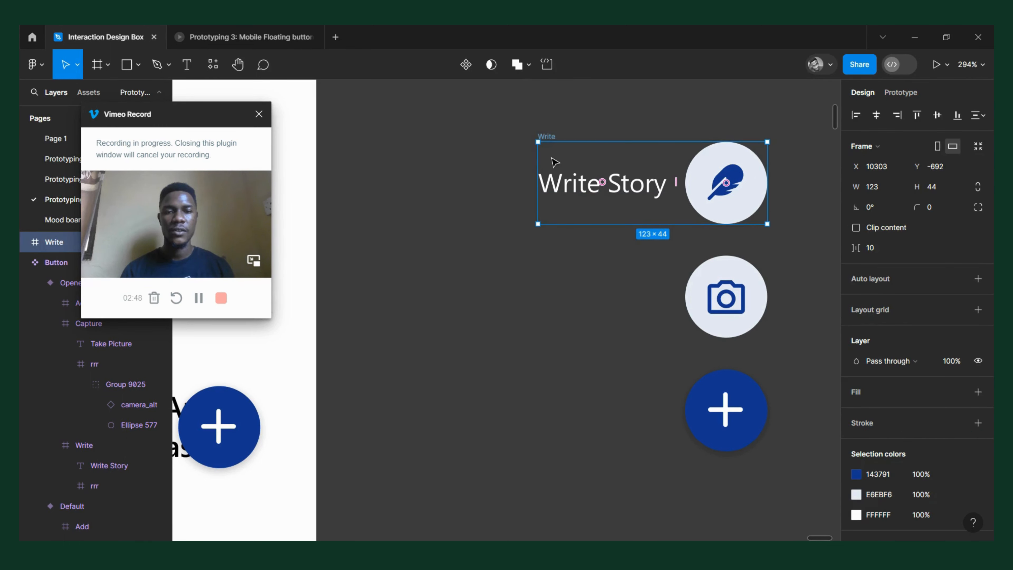
double_click(598, 185)
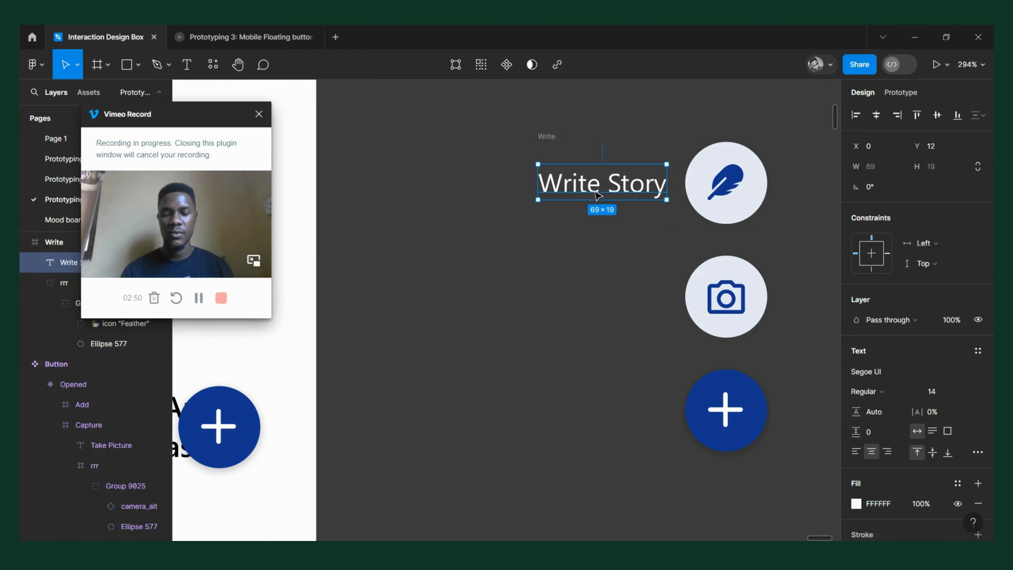
drag(597, 195, 599, 301)
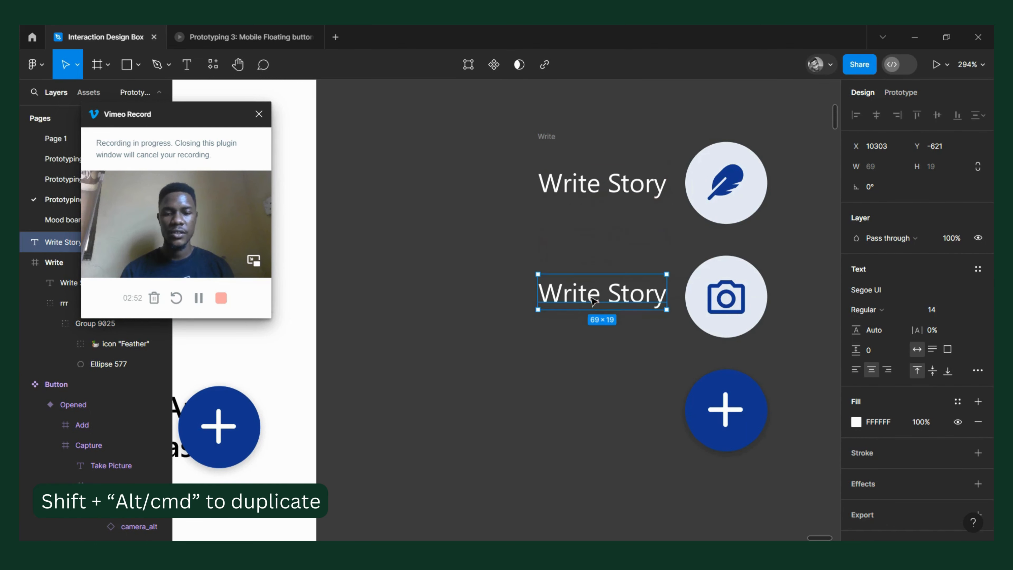
double_click(603, 289)
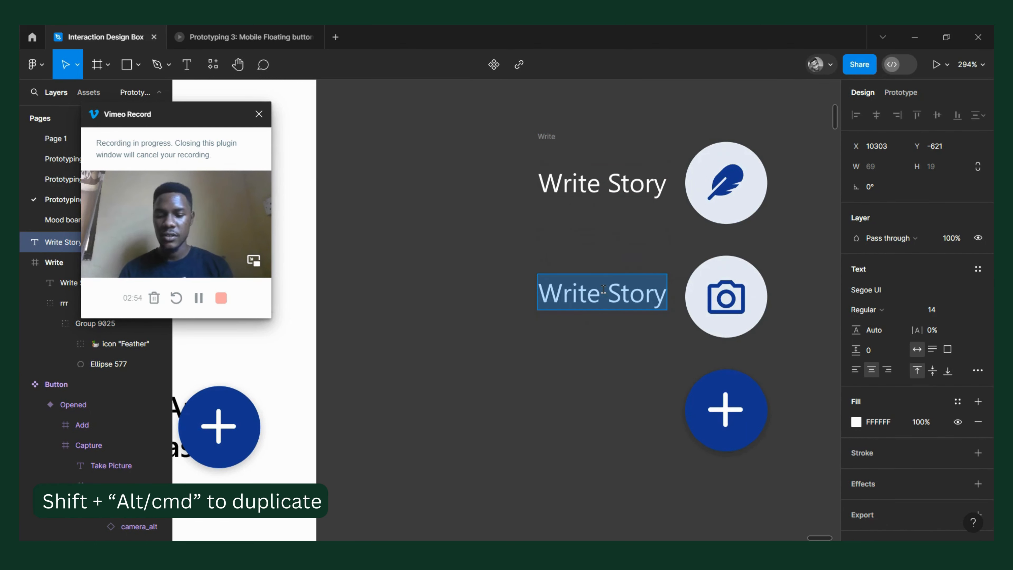
text(Take )
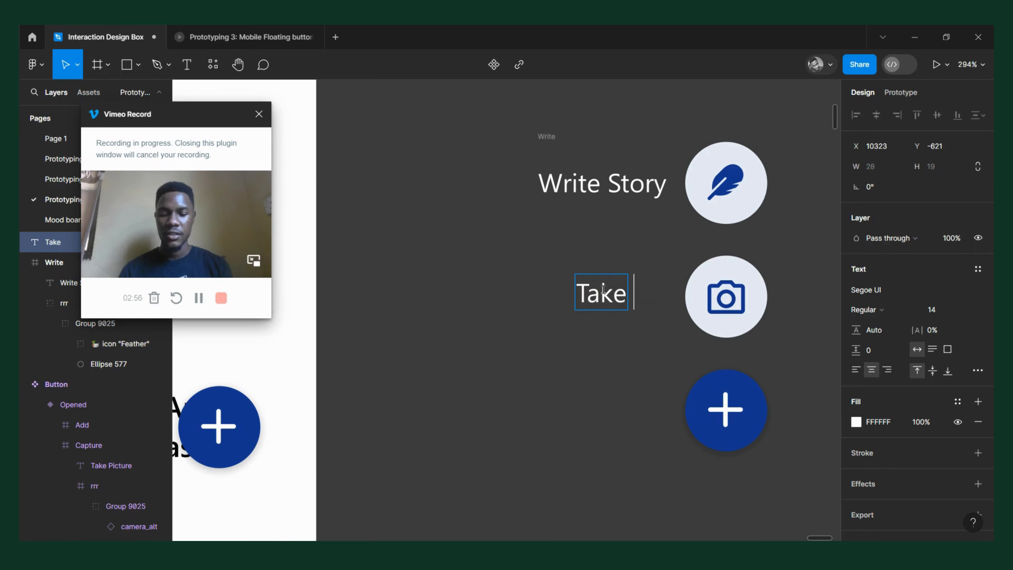
text(Picture)
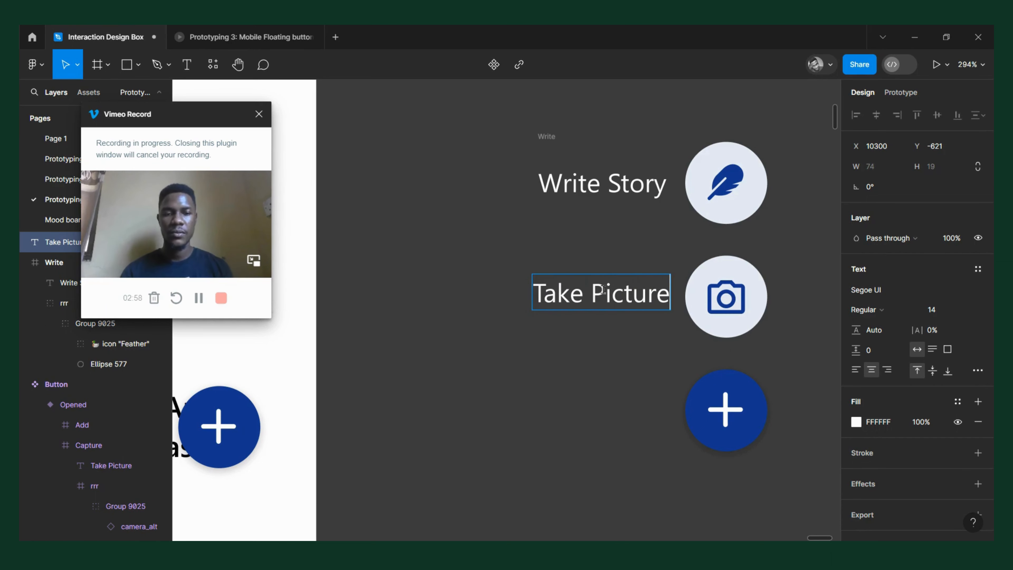
key(Escape)
Place the Take Picture label about 12 px from the camera button and align their vertical centres
drag(569, 292, 562, 293)
shift+click(691, 302)
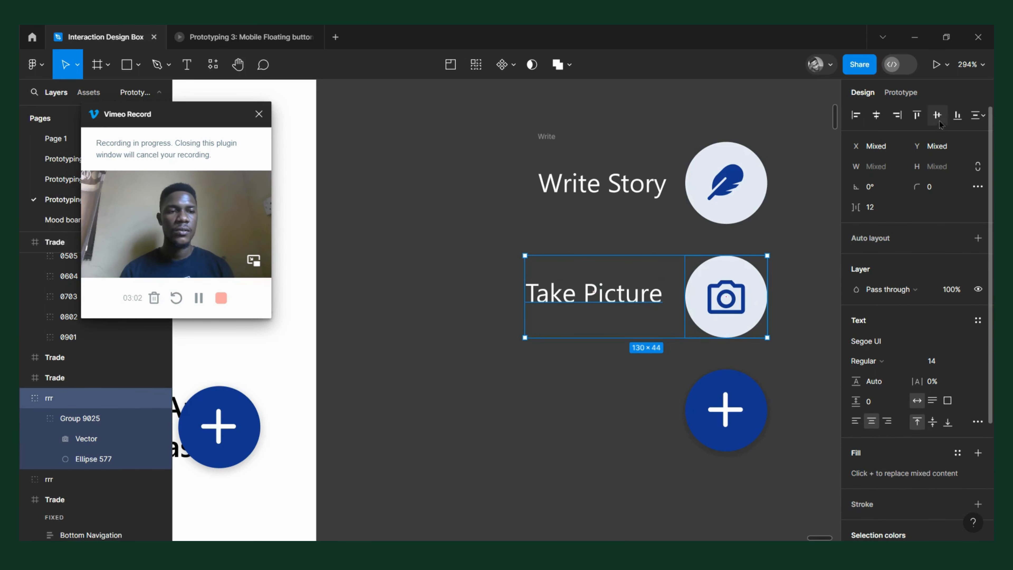
ctrl+scroll(465, 245, down, 4)
ctrl+scroll(474, 261, up, 2)
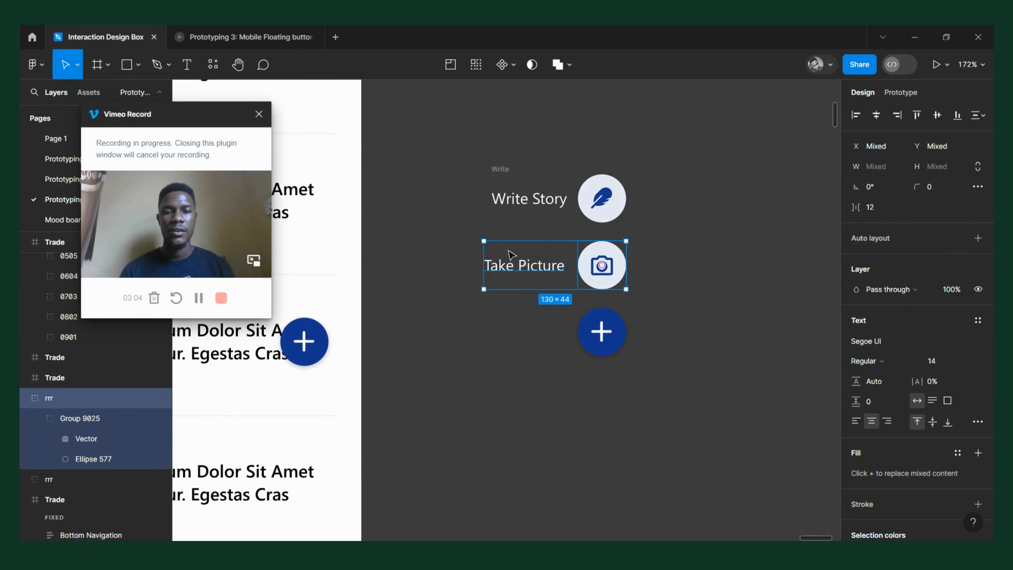
Wrap the Take Picture label and camera button in a frame named Picture
right_click(557, 272)
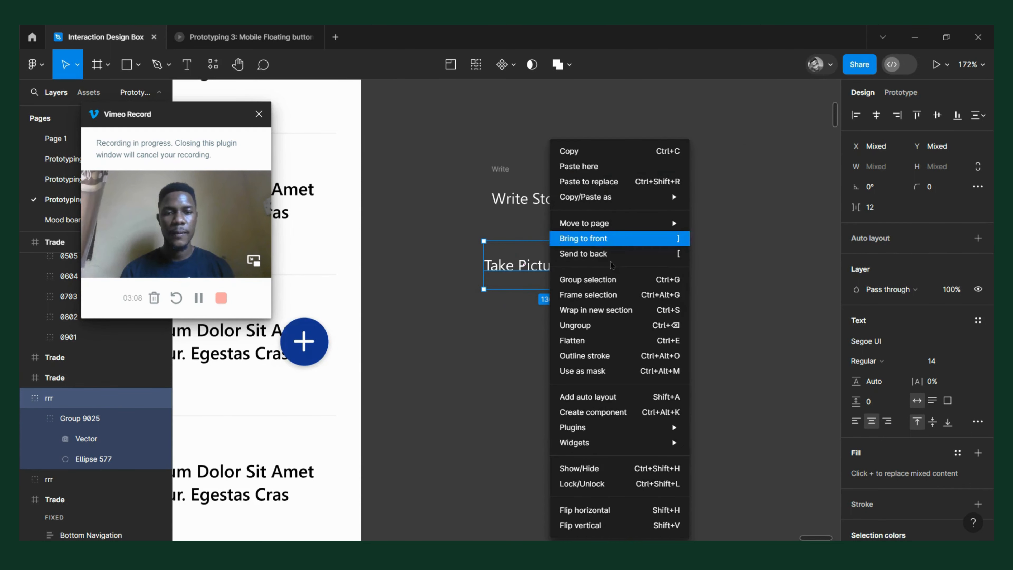
click(588, 294)
ctrl+scroll(505, 239, up, 2)
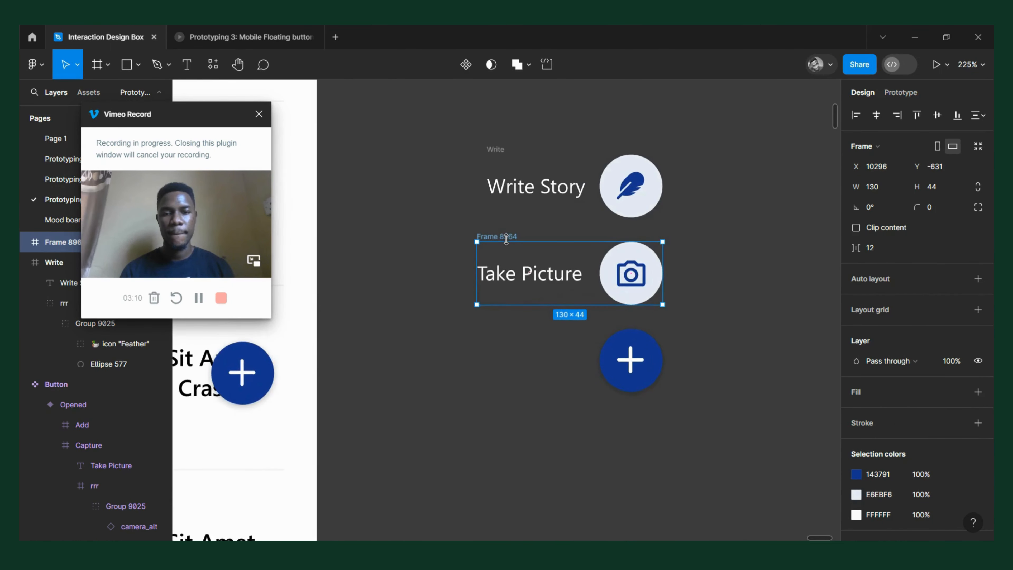
double_click(504, 236)
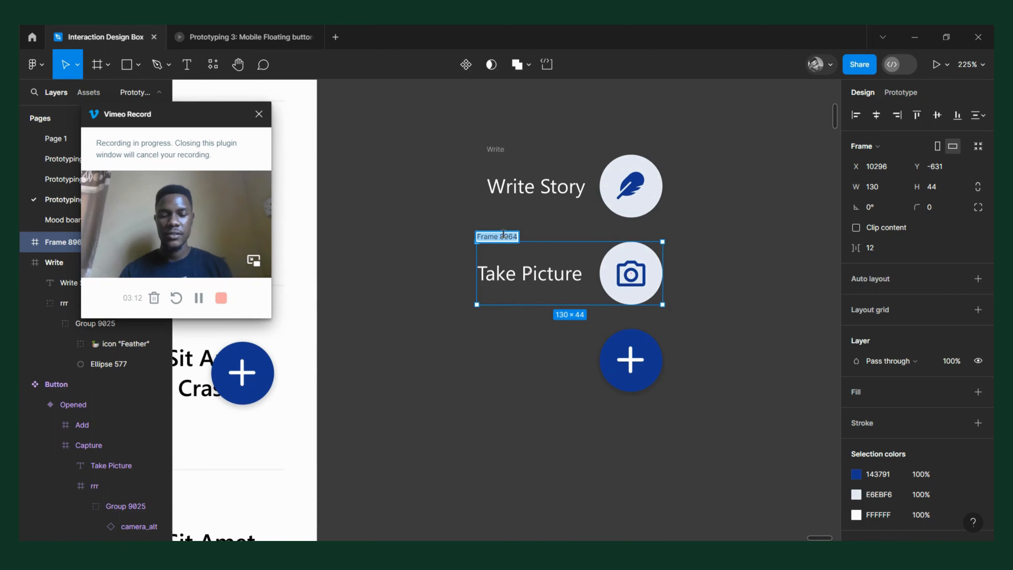
text(Picture)
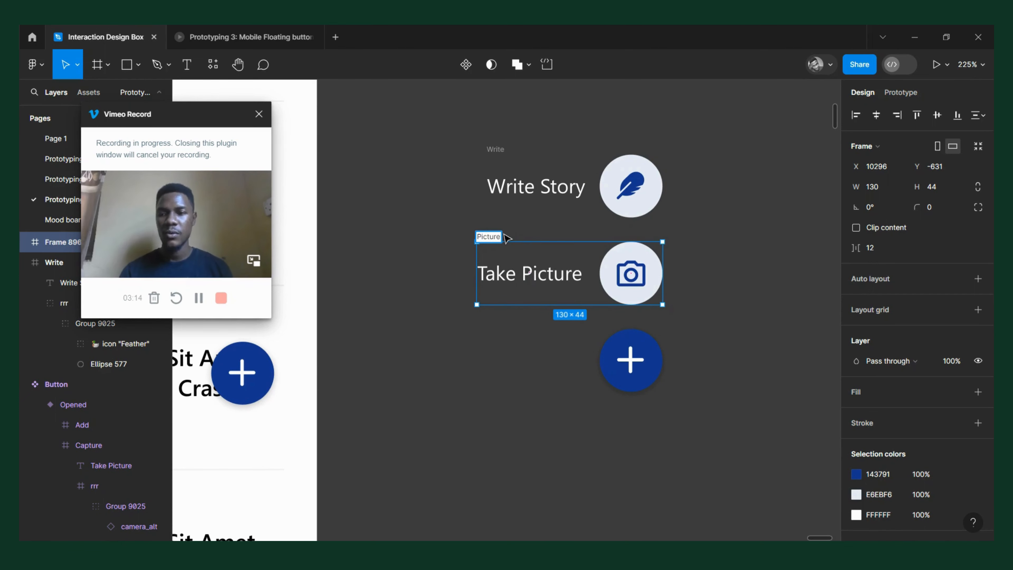
click(394, 370)
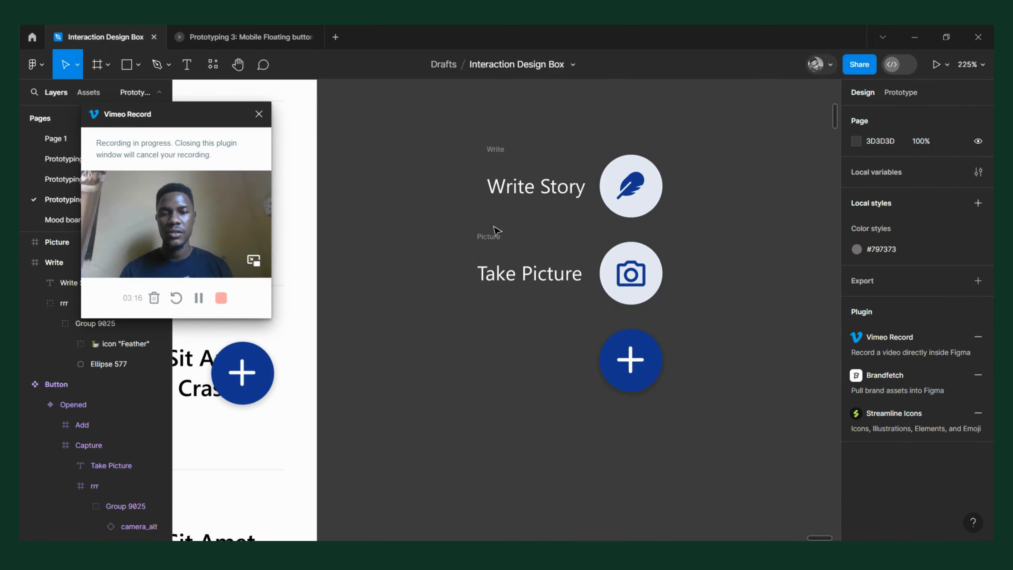
Extend the Write and Picture frames outward on their label side to a width of 140 each
click(494, 151)
scroll(490, 181, up, 4)
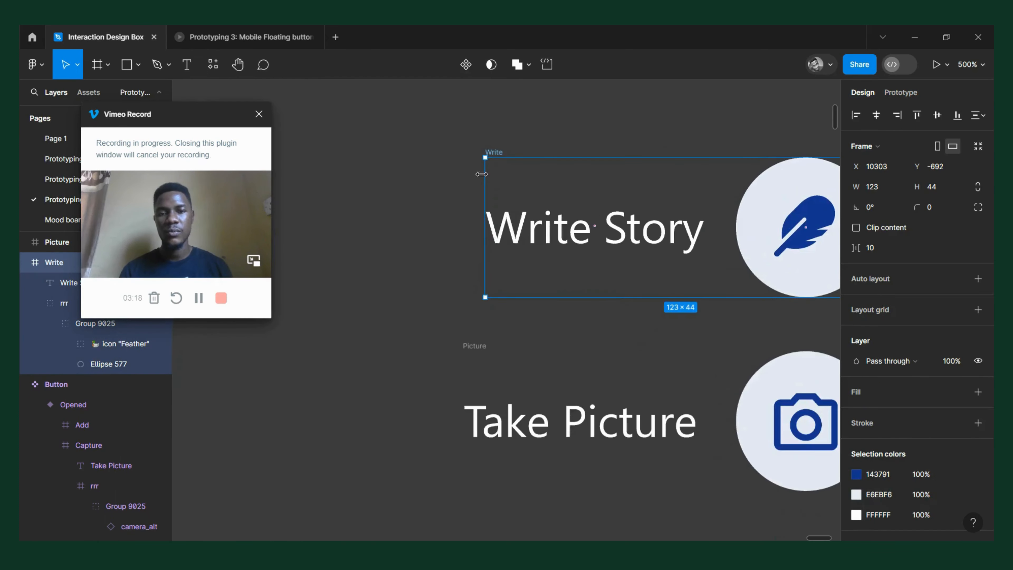
drag(489, 181, 438, 188)
scroll(459, 259, down, 3)
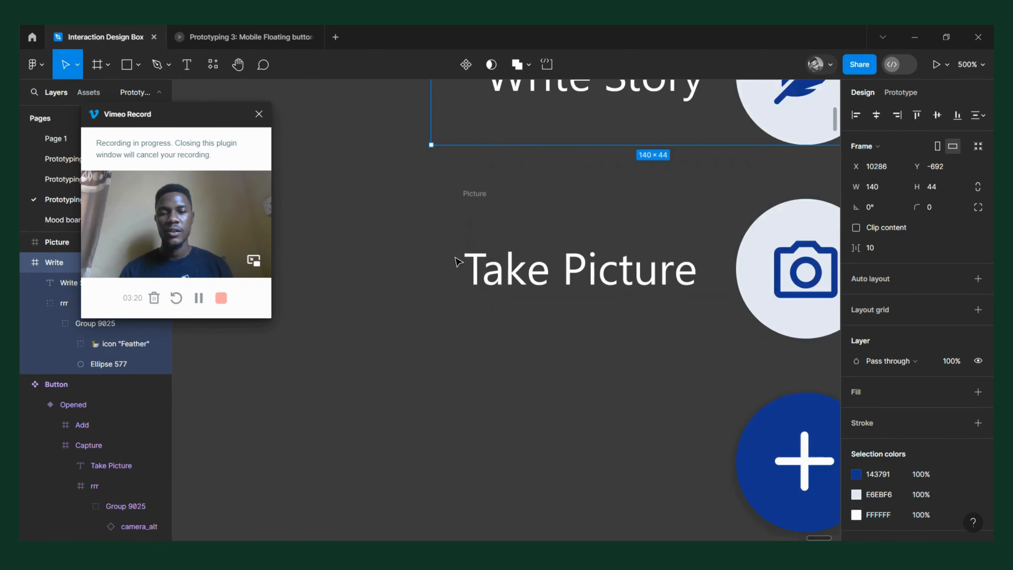
click(459, 255)
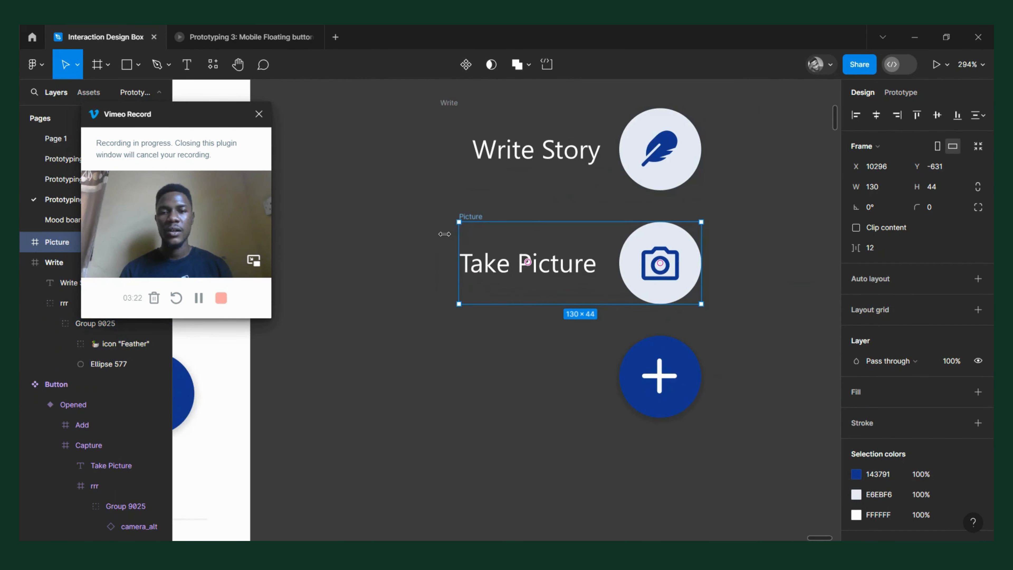
drag(444, 234, 440, 234)
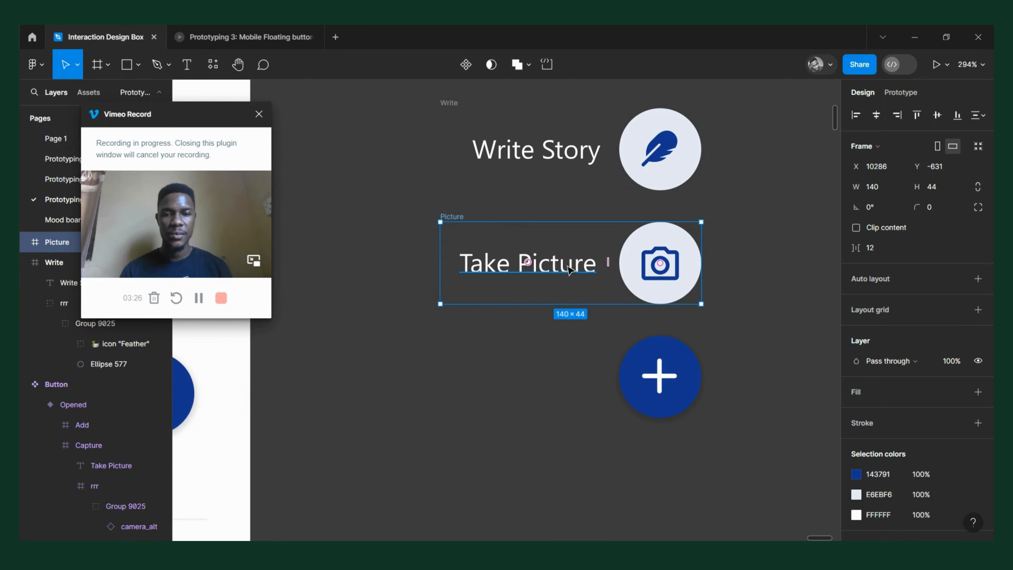
Convert the plus button group below the Picture frame into a frame and name it Add
click(654, 364)
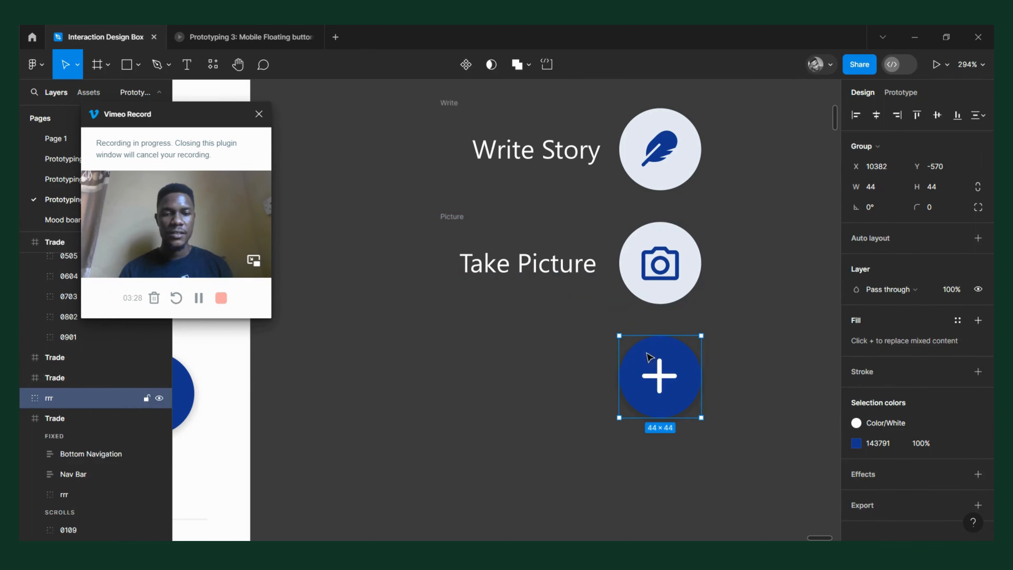
click(878, 147)
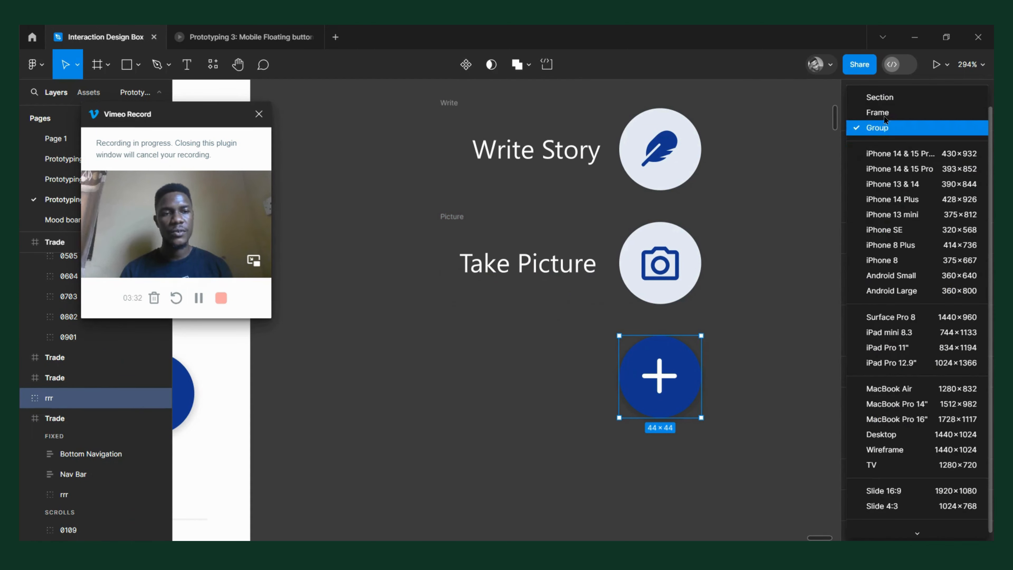
click(885, 108)
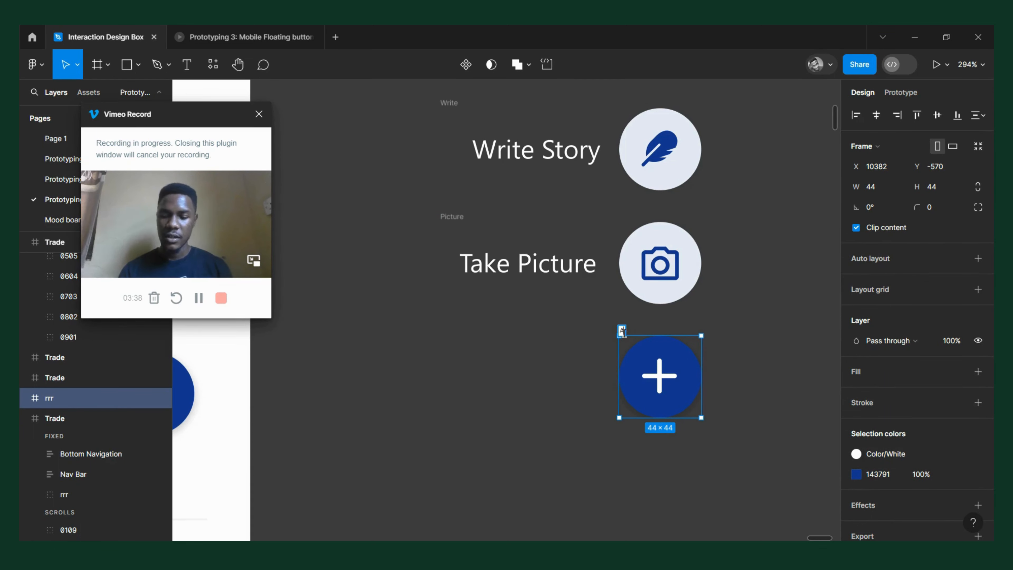
click(520, 394)
Wrap the Write, Picture and Add frames together in one enclosing frame
scroll(520, 393, down, 5)
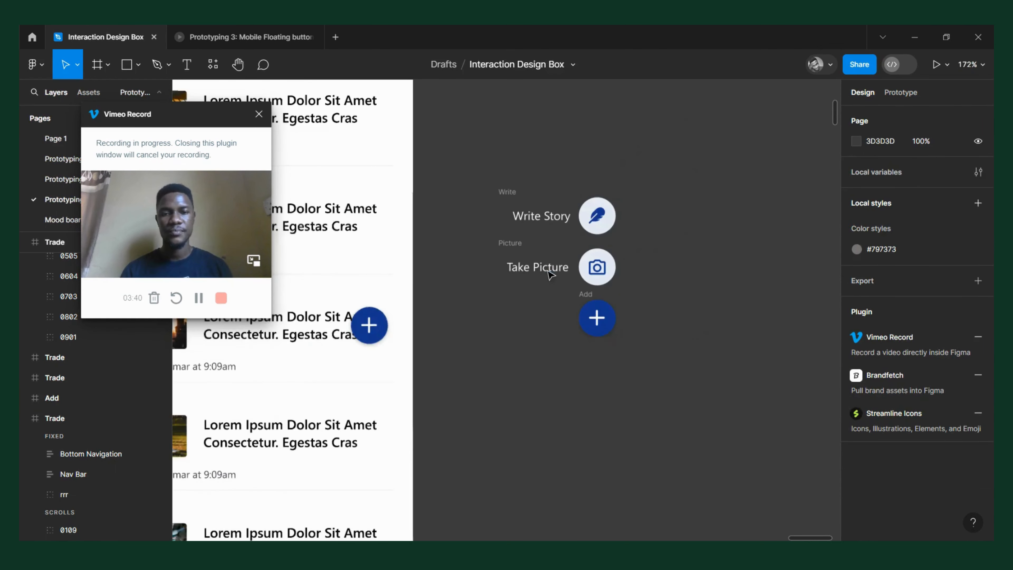
scroll(517, 198, up, 4)
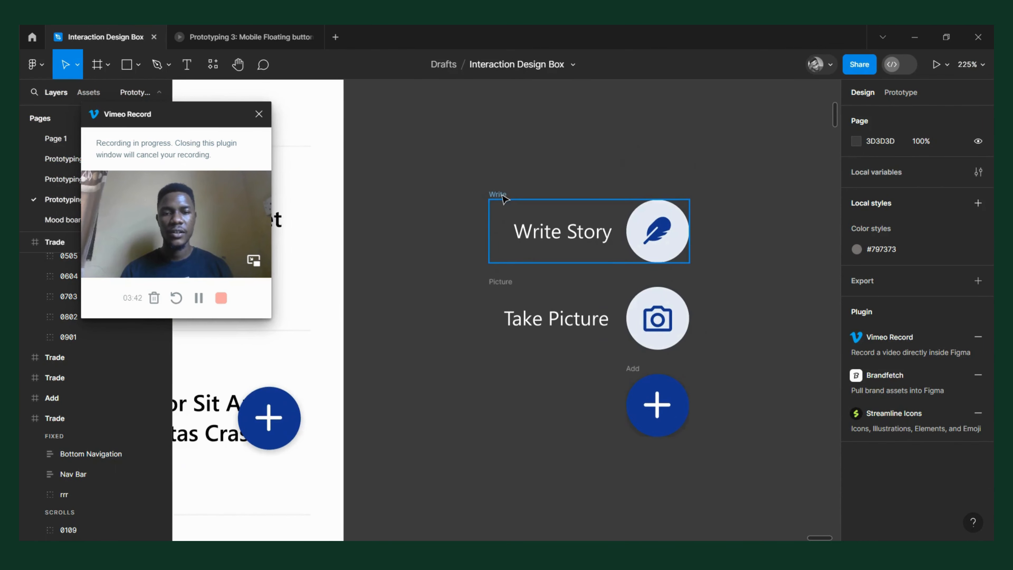
click(502, 197)
shift+click(505, 282)
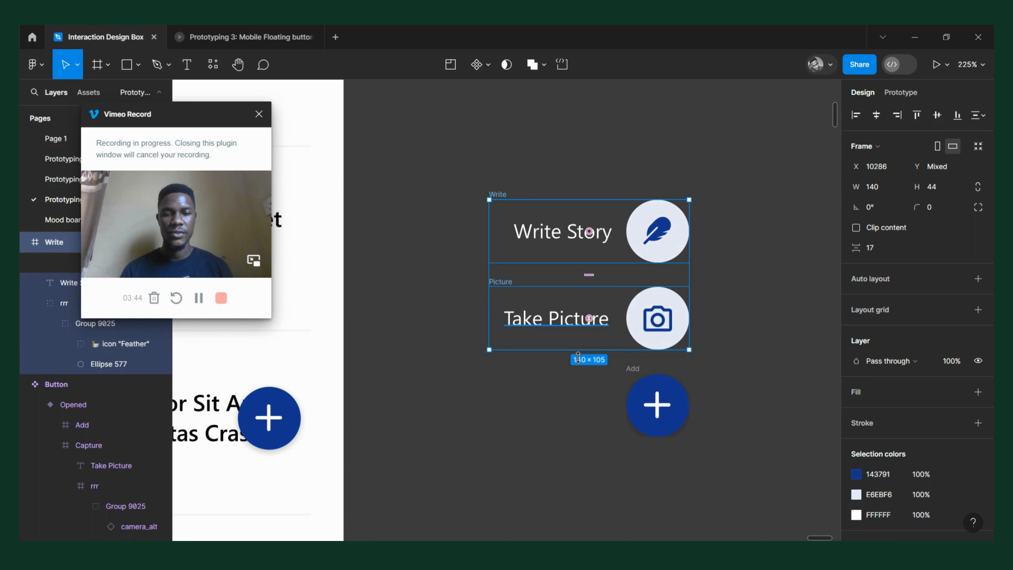
shift+click(631, 379)
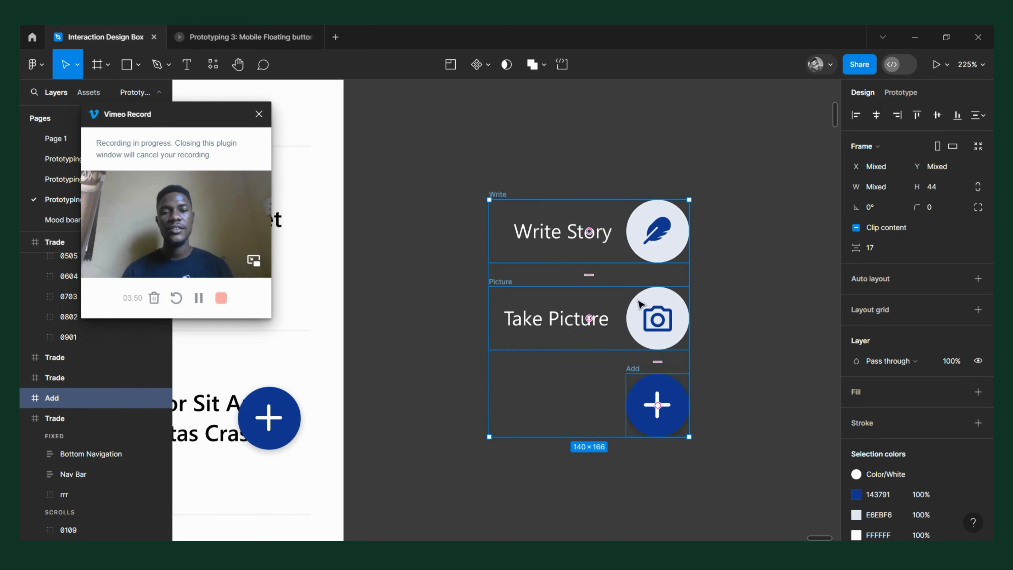
right_click(551, 372)
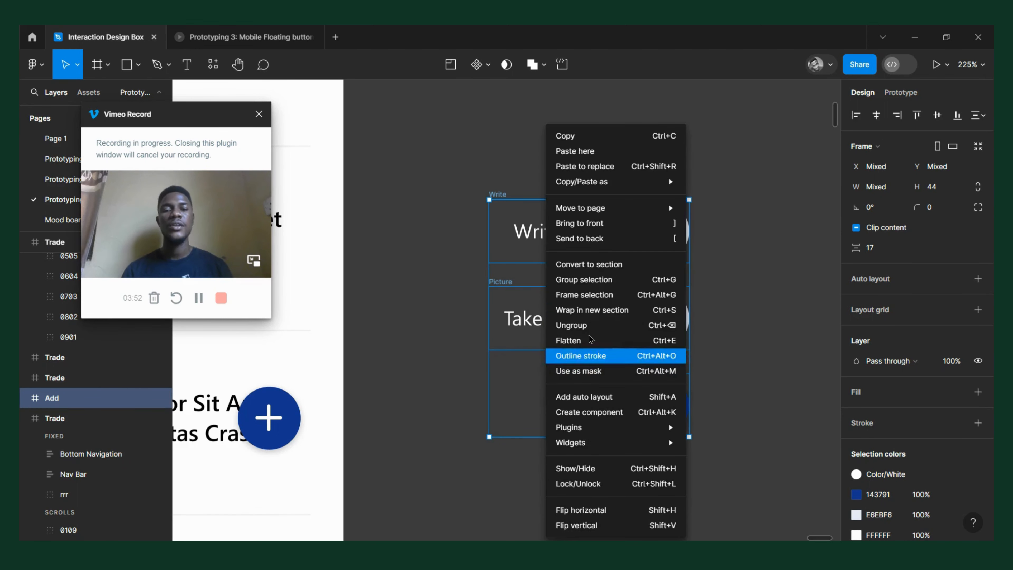
click(594, 302)
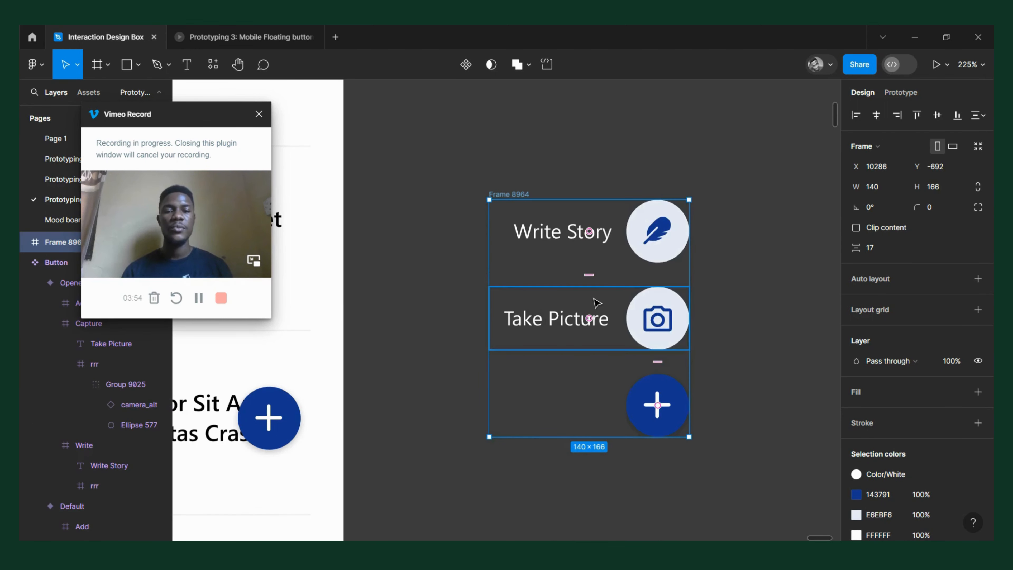
scroll(604, 281, down, 3)
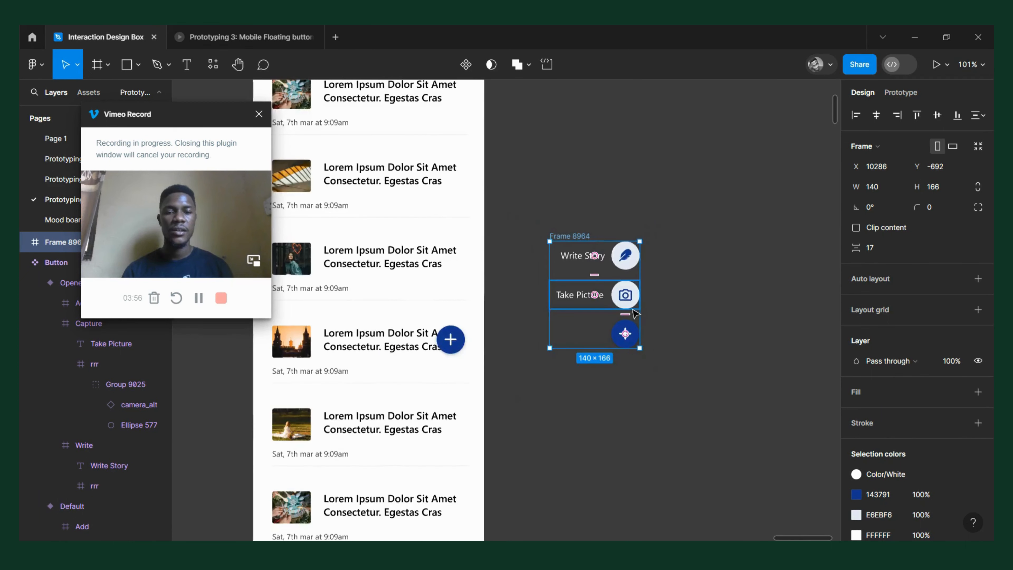
Rename the new frame enclosing the three stacked buttons as Button
scroll(574, 263, up, 2)
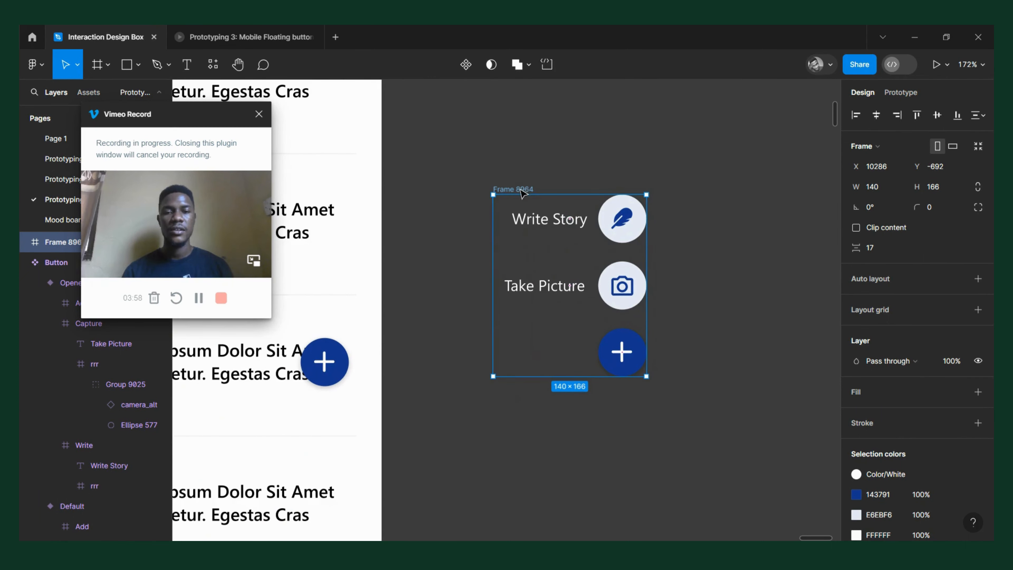
double_click(520, 190)
text(Bu)
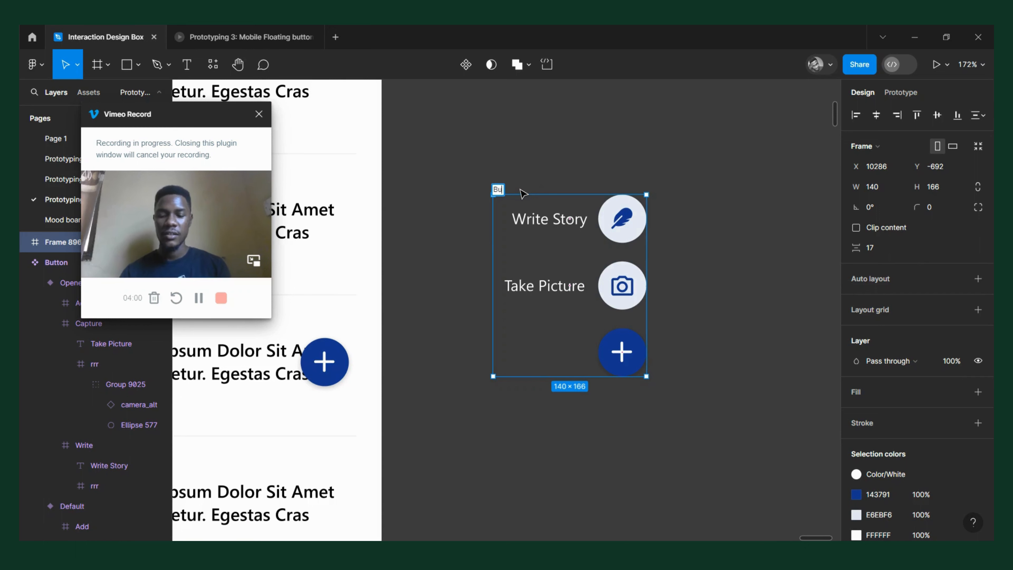
text(tton)
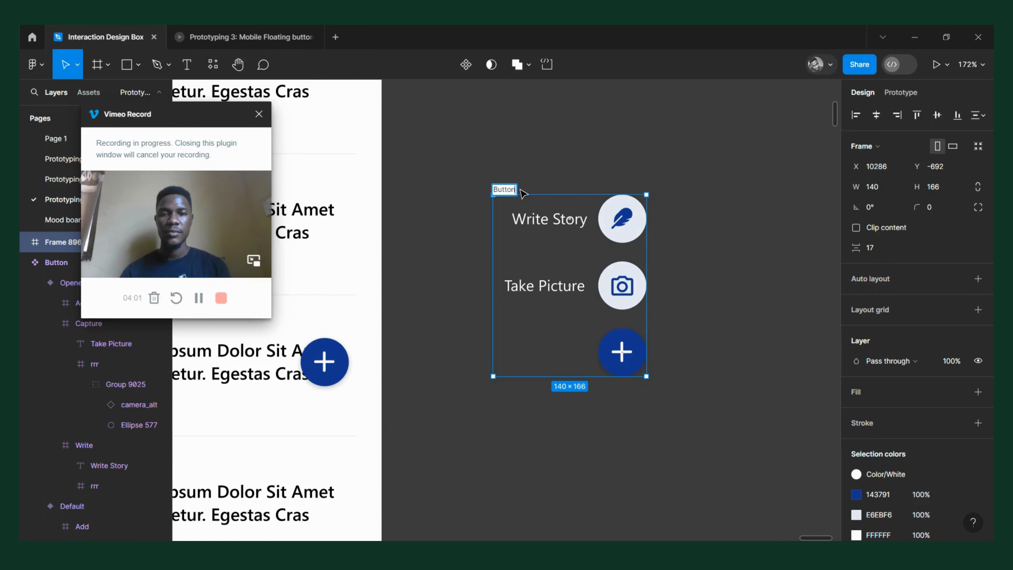
click(621, 155)
ctrl+scroll(536, 228, up, 3)
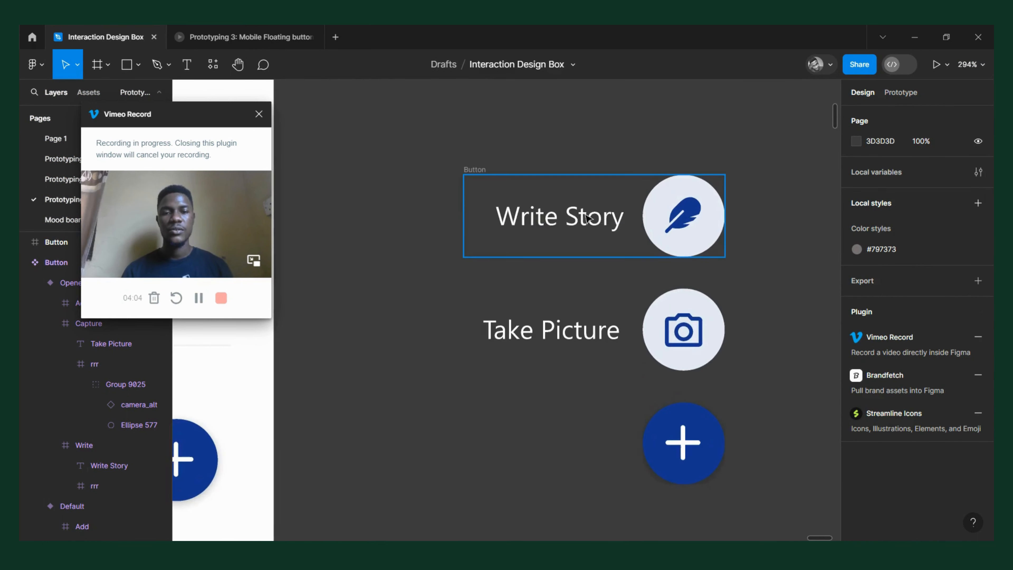
double_click(660, 217)
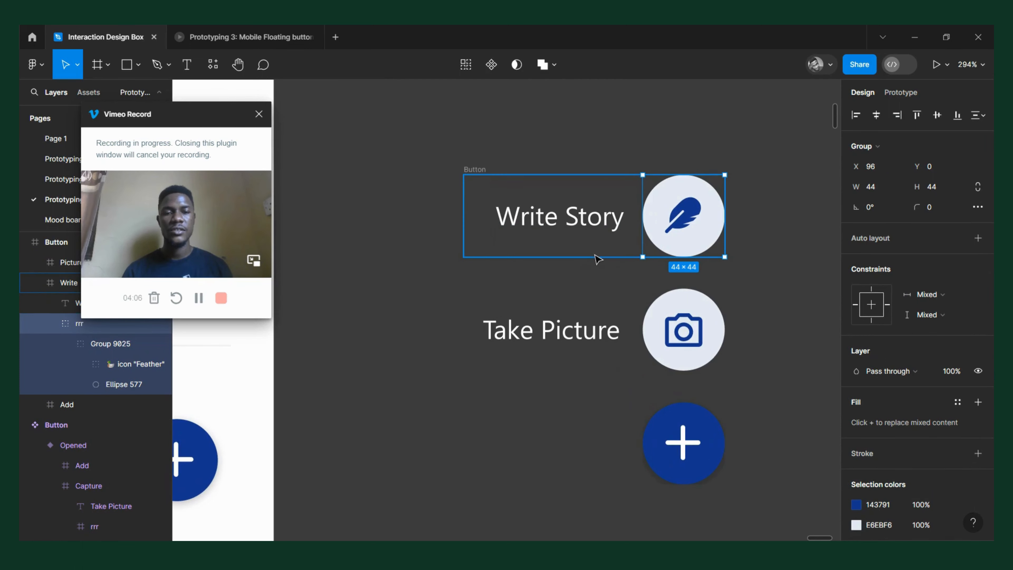
click(602, 247)
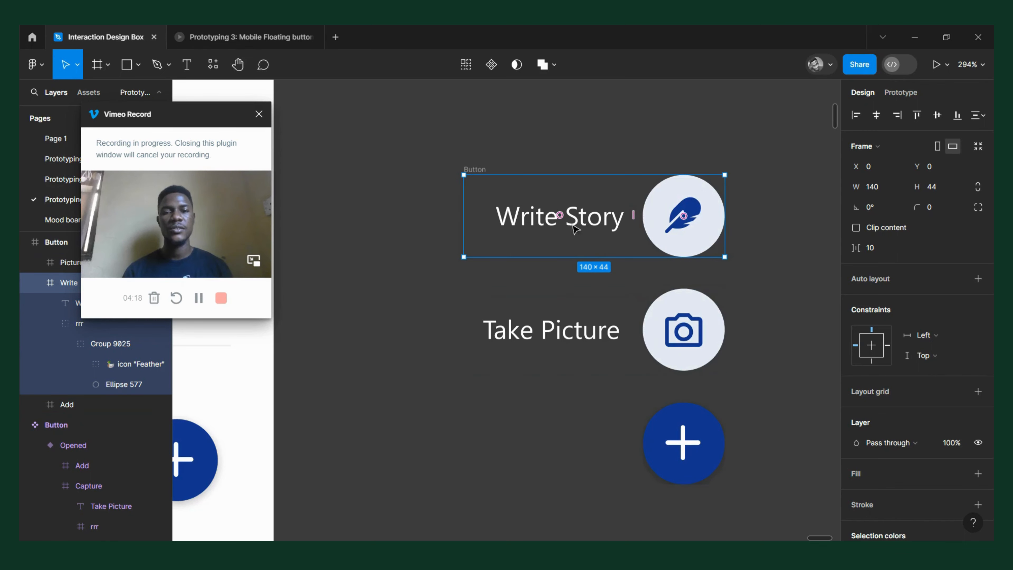
scroll(543, 232, down, 4)
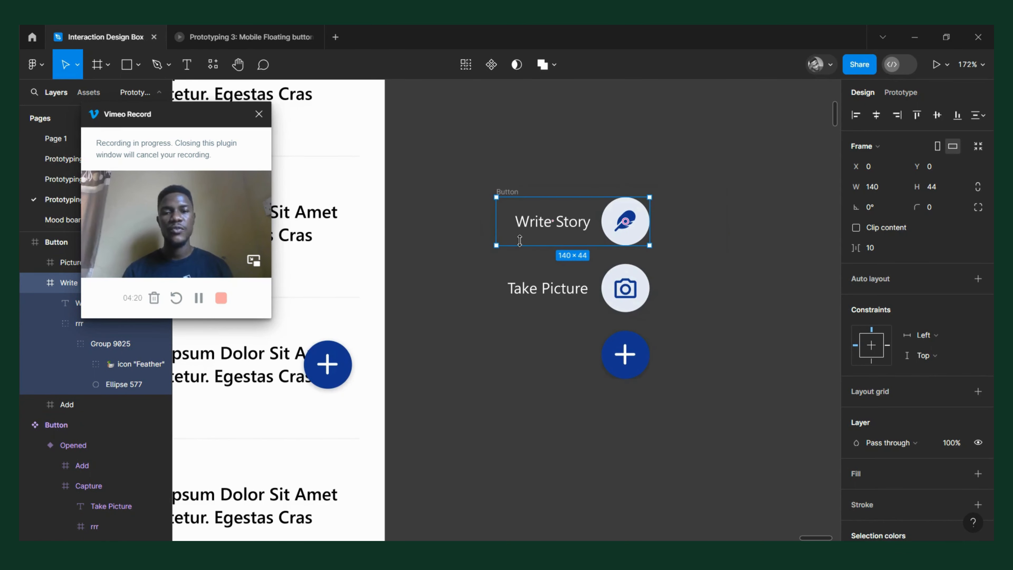
click(708, 317)
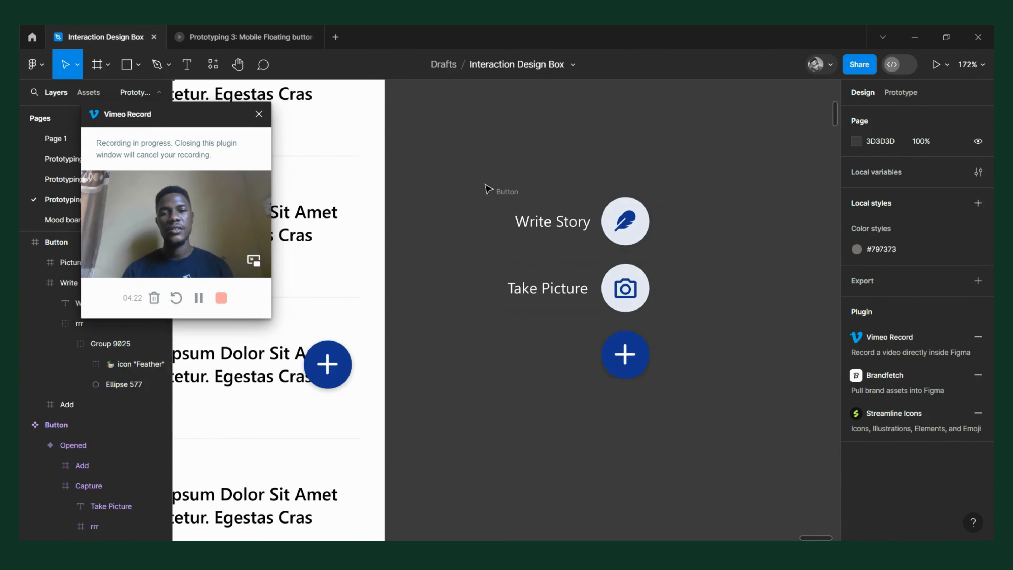
Duplicate the Button frame beside the original at the same height, placing the copy at about X 10473
click(500, 195)
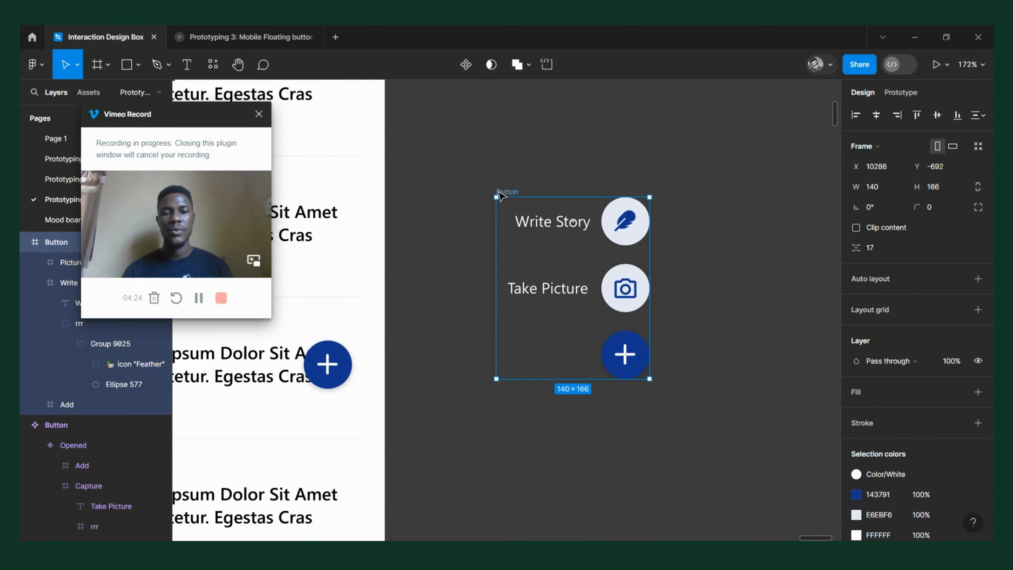
drag(535, 200, 774, 200)
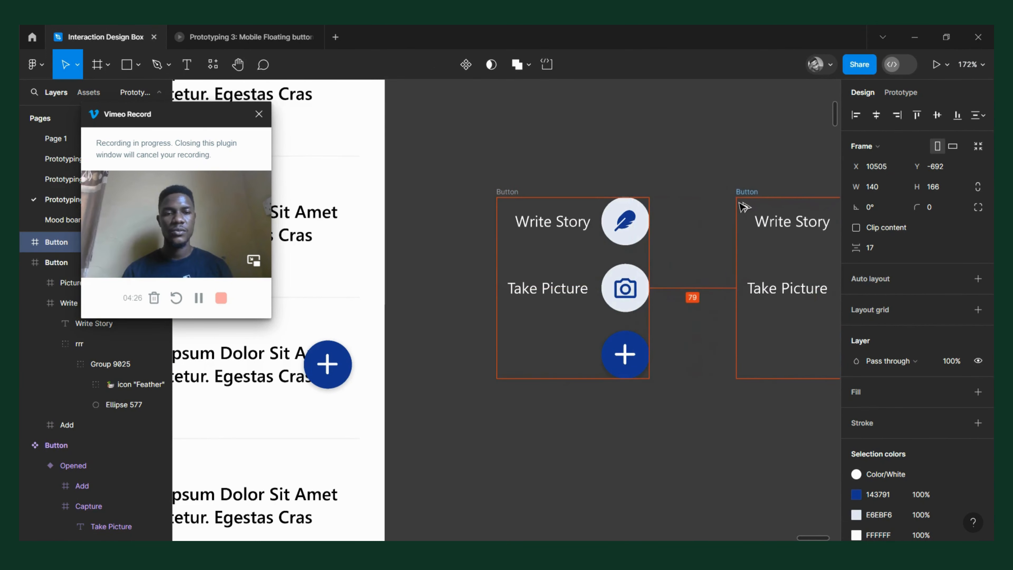
scroll(571, 263, right, 4)
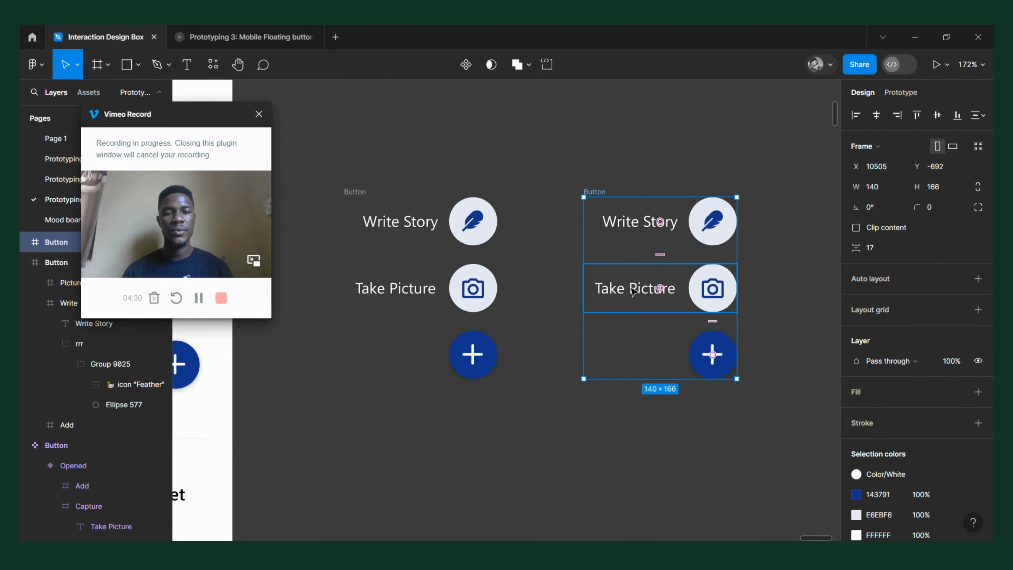
scroll(634, 292, up, 1)
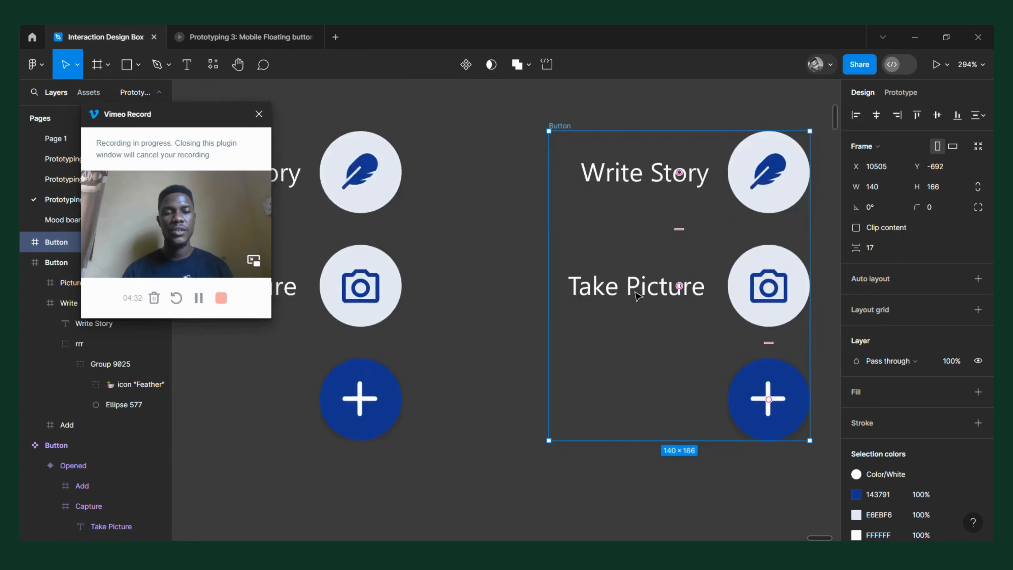
scroll(634, 292, down, 1)
scroll(637, 296, left, 1)
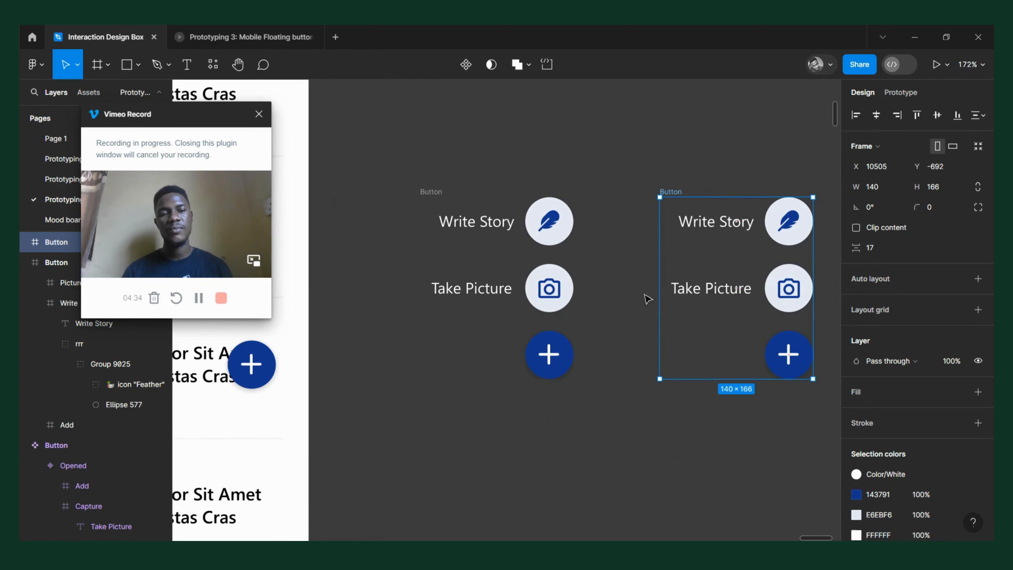
scroll(712, 292, left, 2)
scroll(785, 245, down, 5)
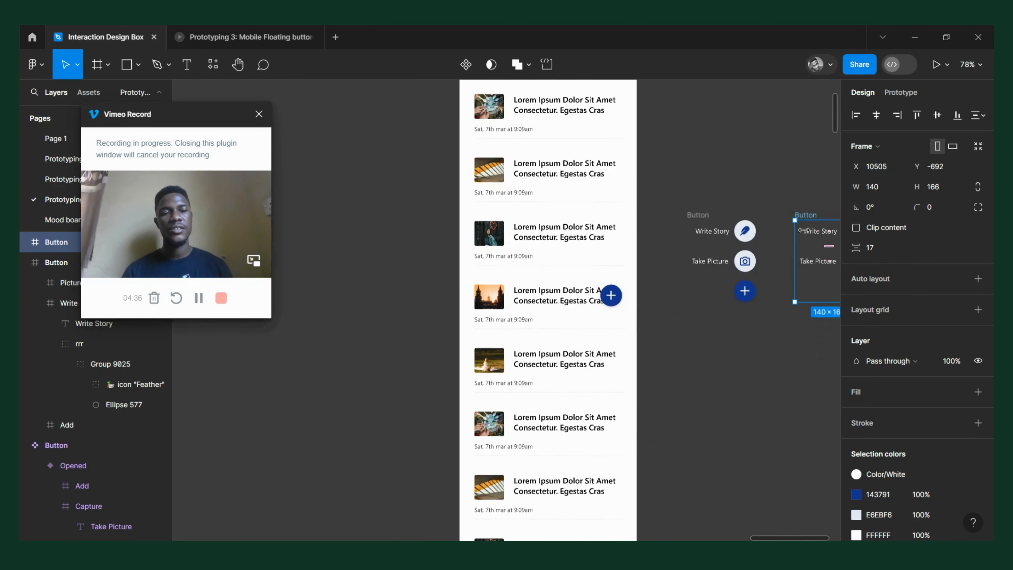
drag(696, 250, 795, 215)
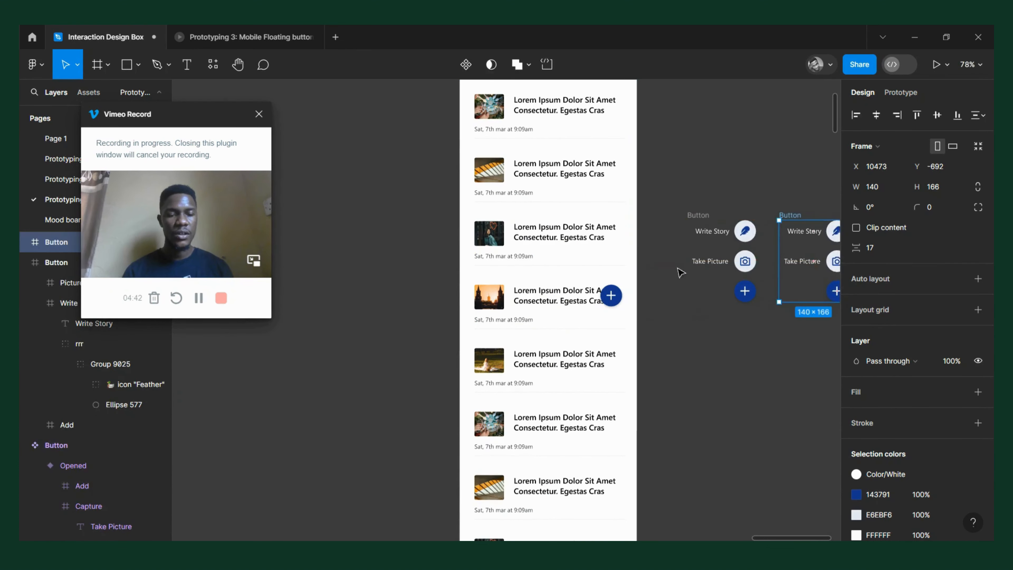
In the Button copy, fill the Write Story label with blue 143791 sampled from the feather icon and set its weight to Semibold
scroll(678, 270, right, 4)
scroll(651, 226, up, 5)
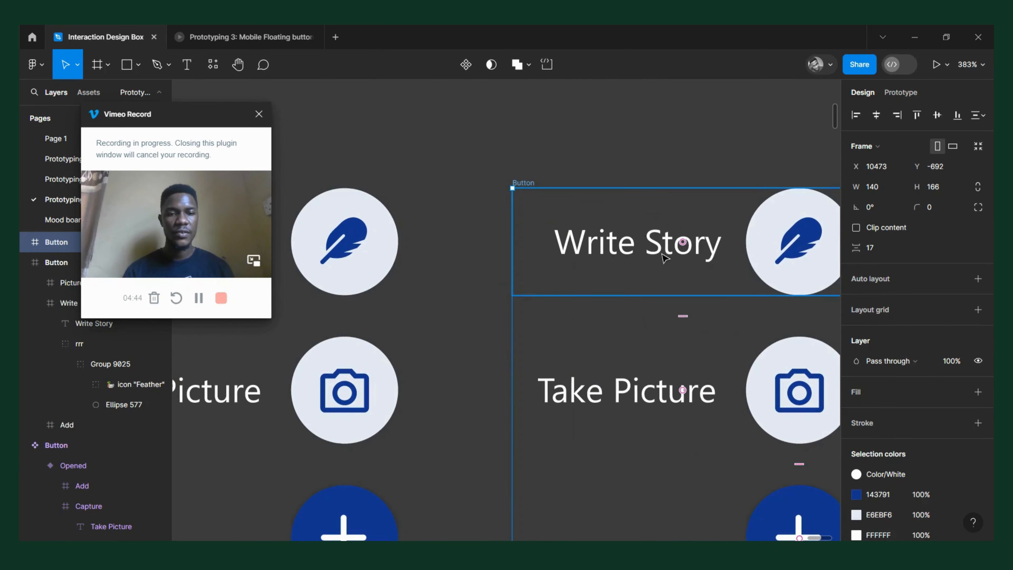
double_click(665, 258)
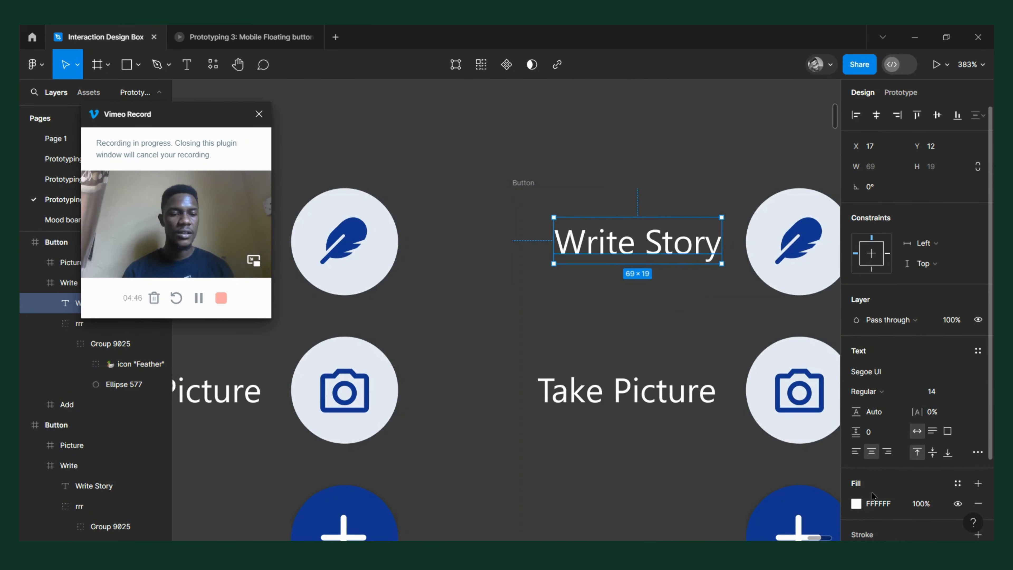
click(858, 505)
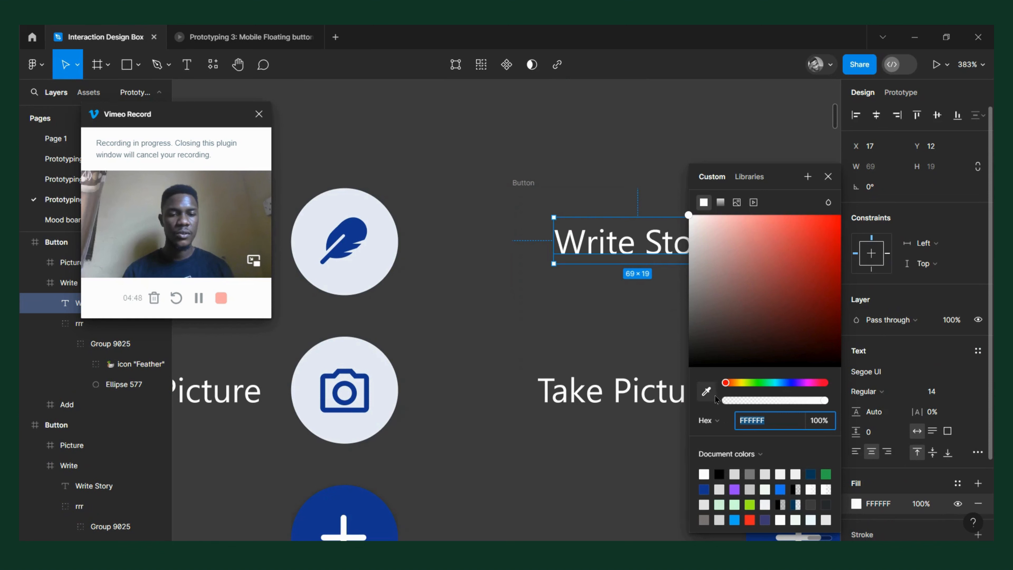
click(705, 390)
scroll(574, 252, right, 3)
scroll(574, 252, right, 4)
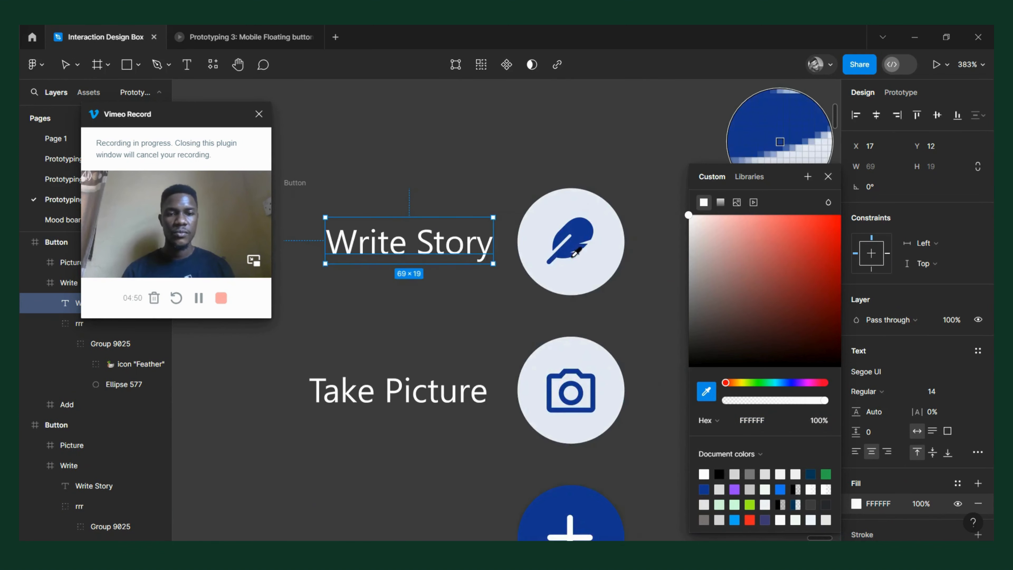
click(574, 249)
scroll(498, 304, right, 6)
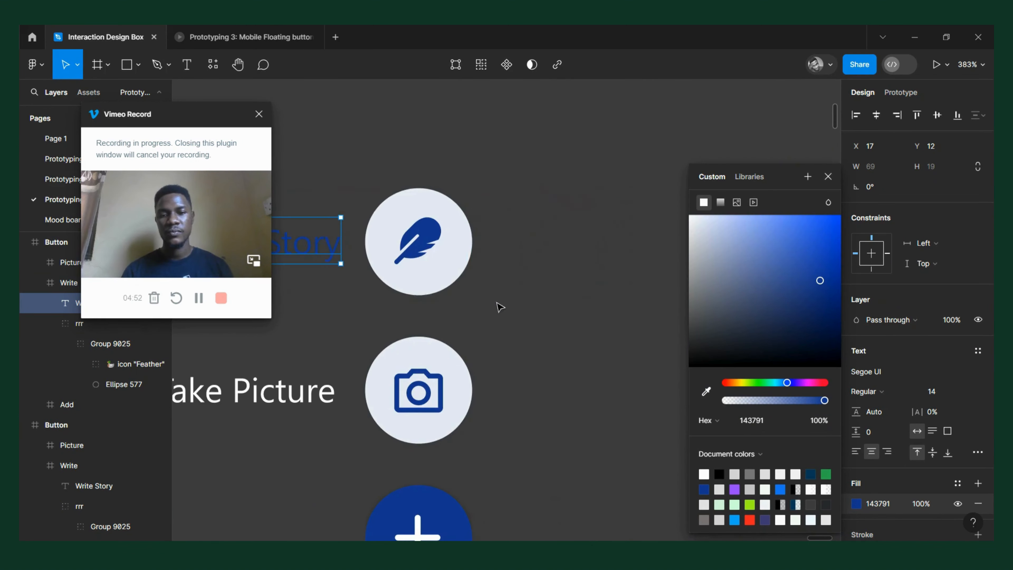
scroll(631, 347, left, 6)
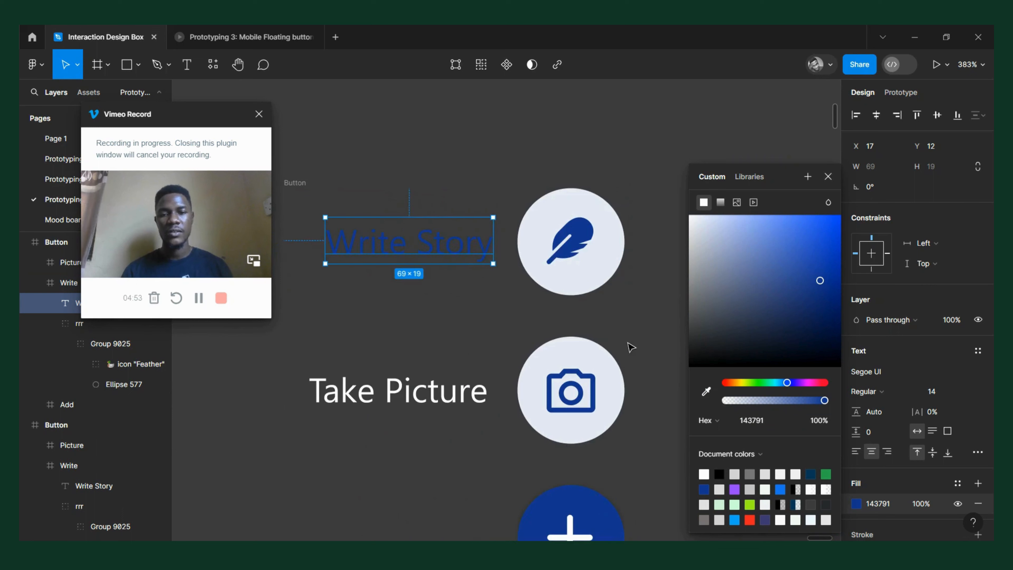
click(878, 400)
click(884, 392)
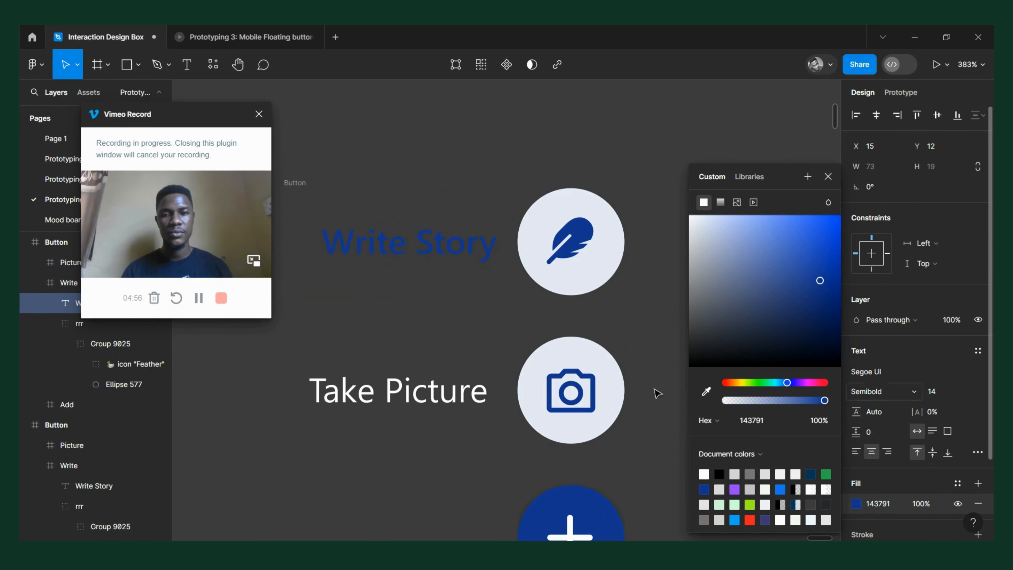
Align the left edges of the Write Story and Take Picture labels in the Button copy
click(483, 399)
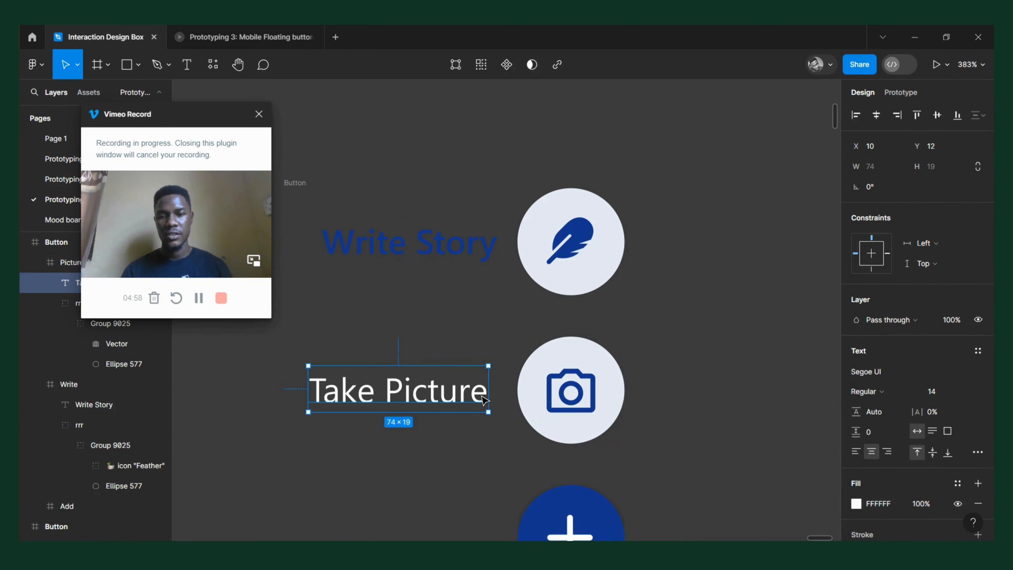
shift+click(369, 246)
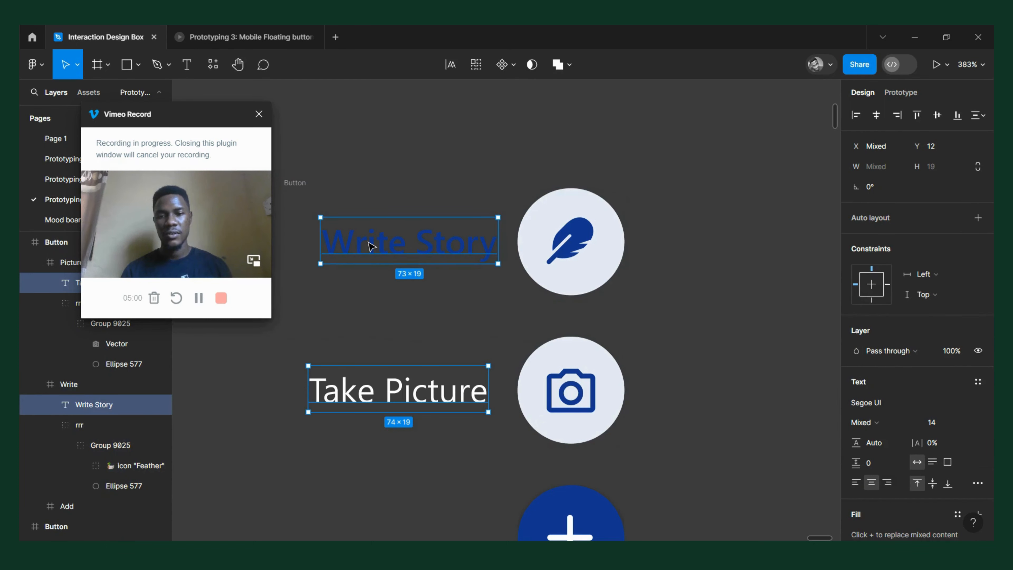
click(855, 115)
click(437, 398)
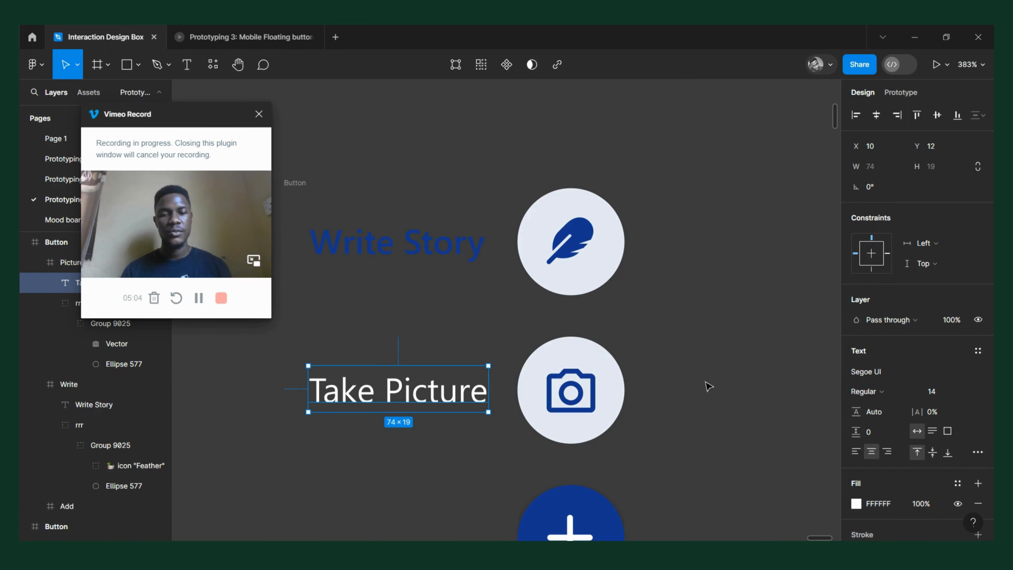
Fill the Take Picture label in the Button copy with blue 143791 sampled from the feather icon
click(856, 504)
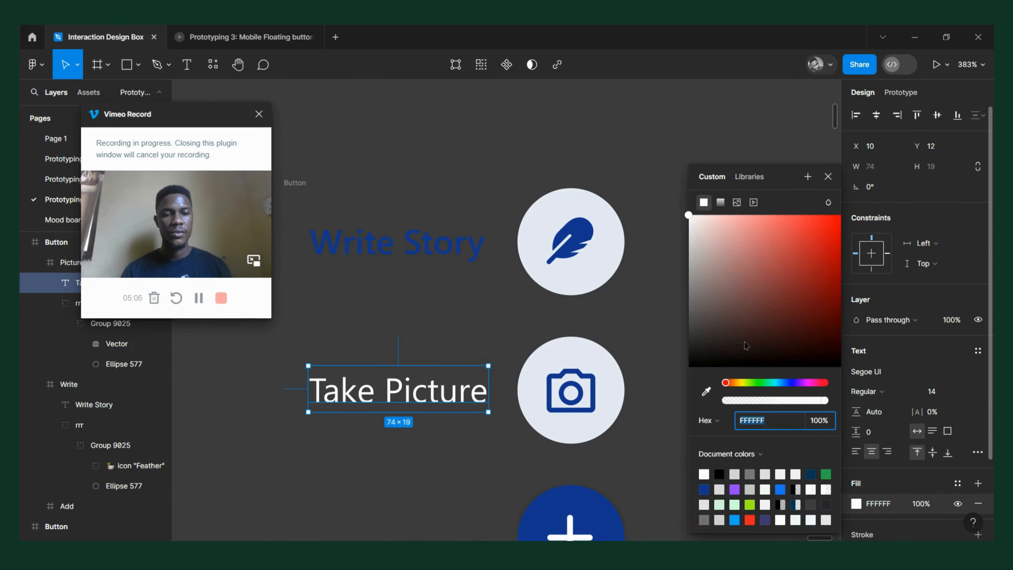
click(706, 392)
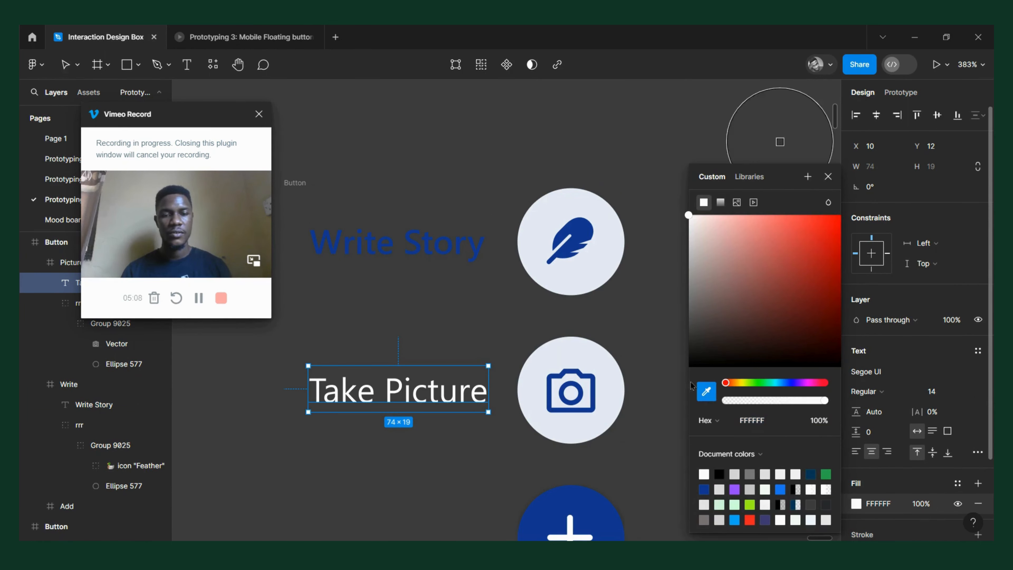
click(582, 235)
scroll(502, 298, down, 2)
scroll(500, 296, down, 2)
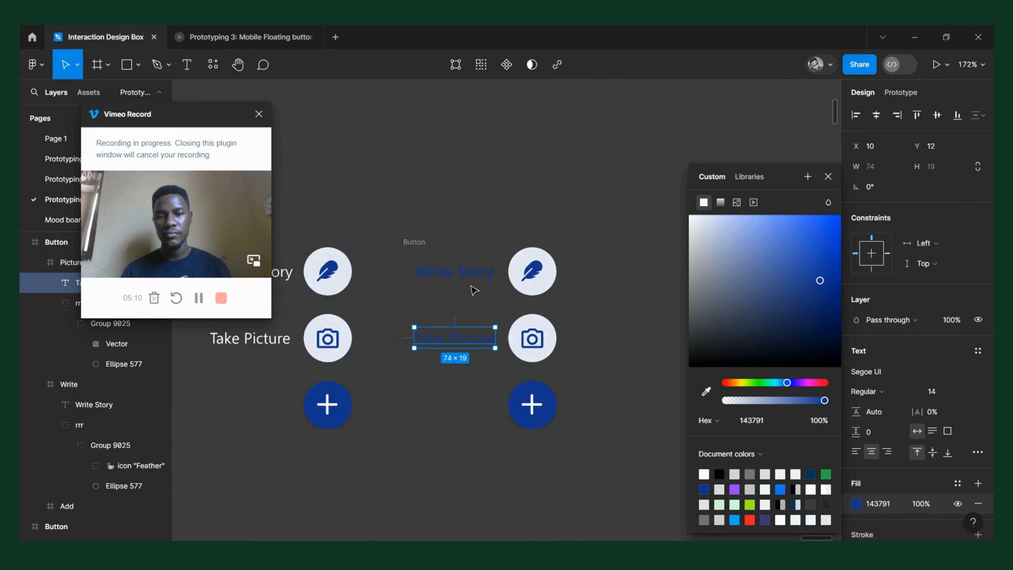
scroll(490, 286, left, 1)
scroll(515, 277, up, 2)
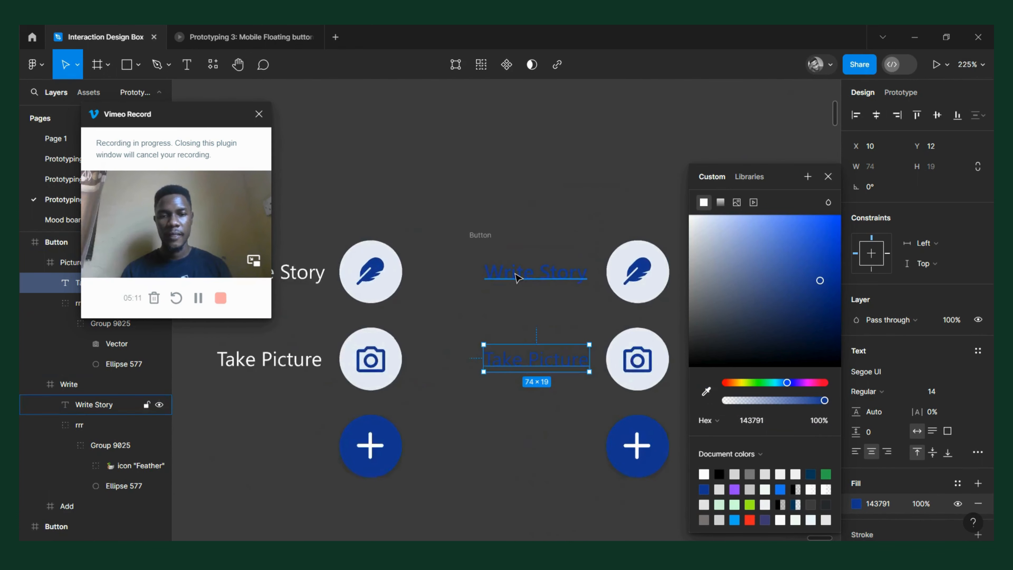
Add a white FFFFFF fill to the Write frame in the Button copy
click(530, 262)
scroll(536, 268, down, 2)
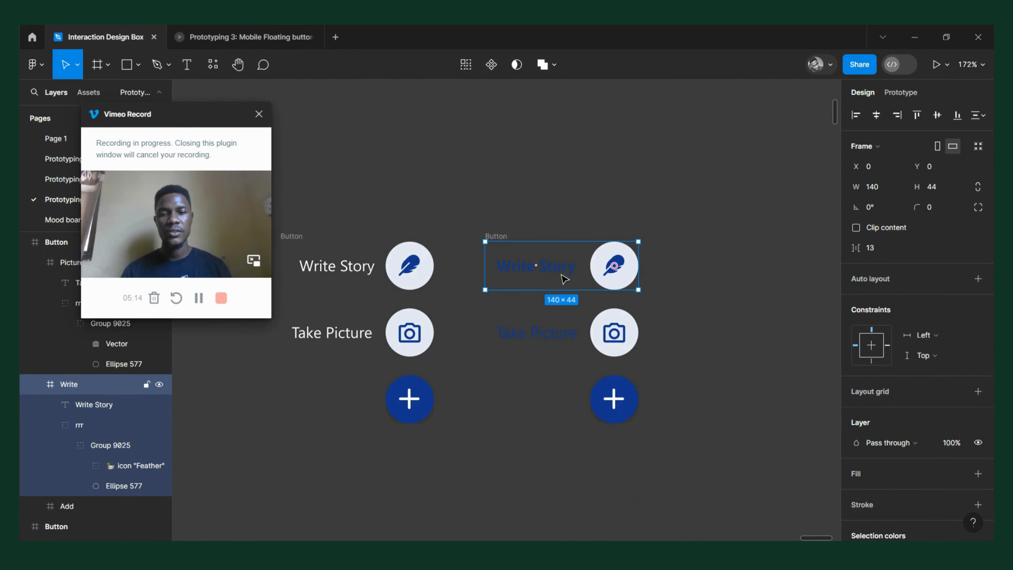
scroll(570, 280, up, 1)
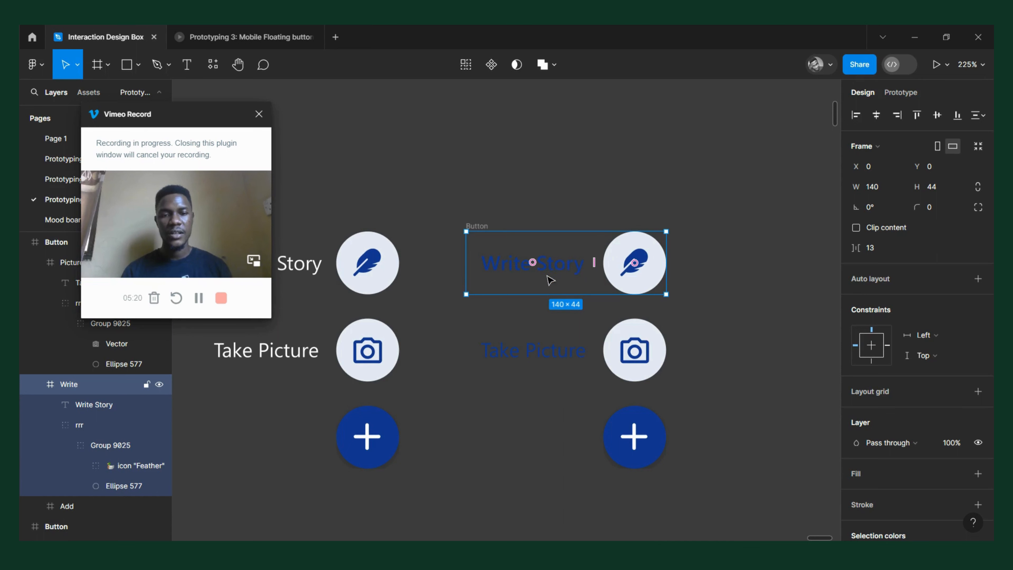
scroll(561, 268, up, 2)
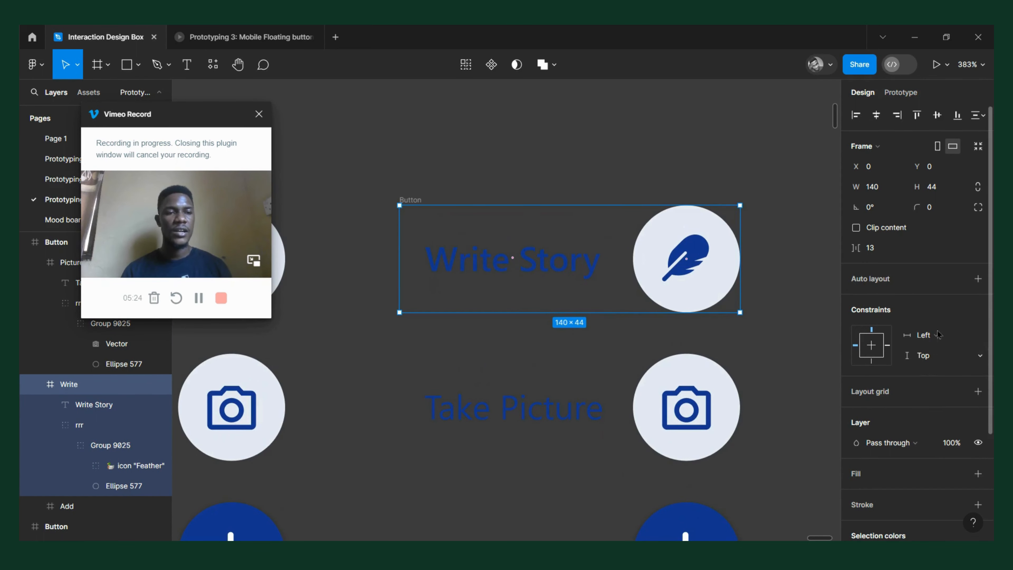
scroll(938, 385, down, 3)
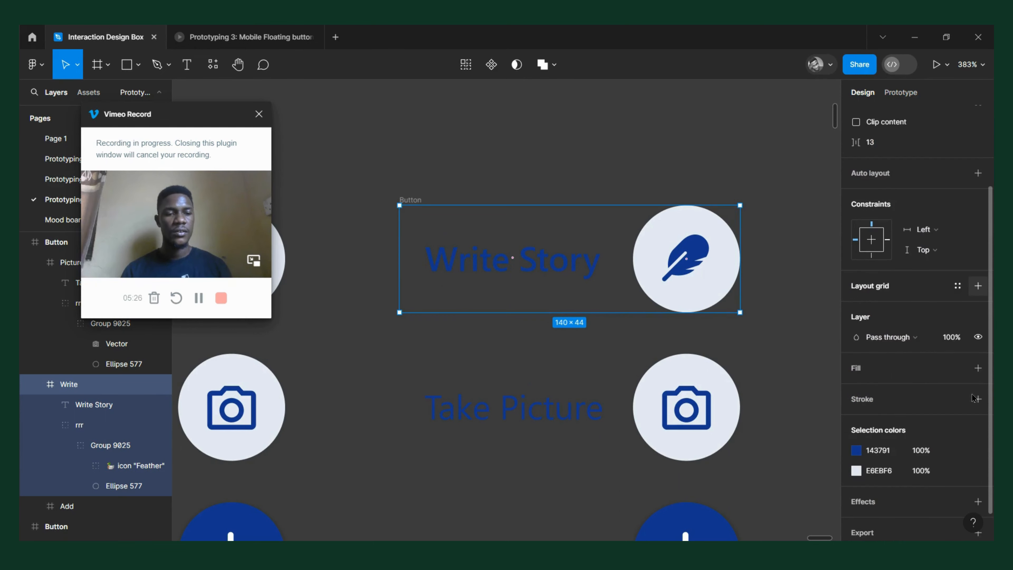
click(977, 373)
scroll(935, 217, up, 3)
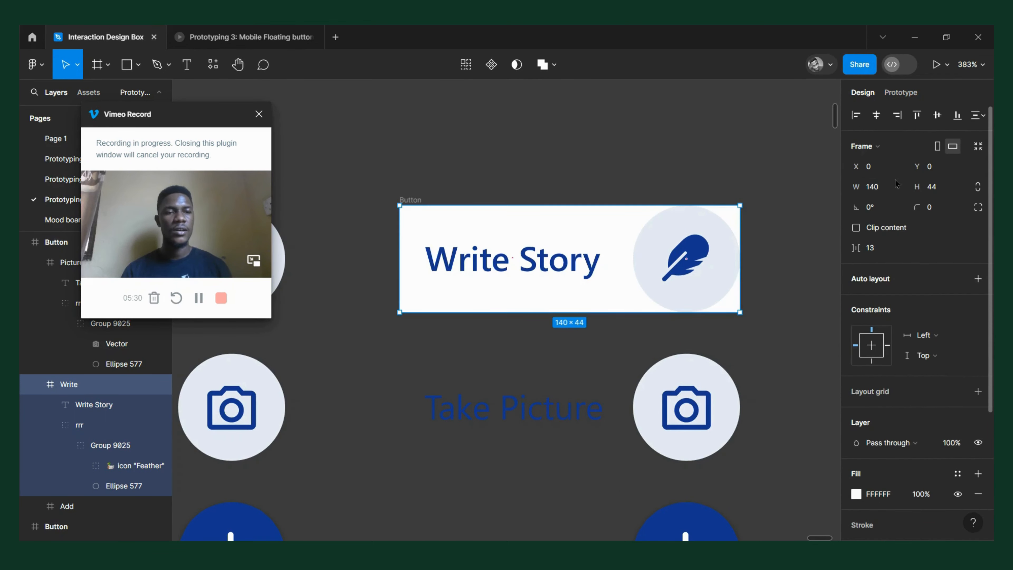
Round the Write frame in the Button copy with a corner radius of 44 and check its curve around the feather circle
click(934, 214)
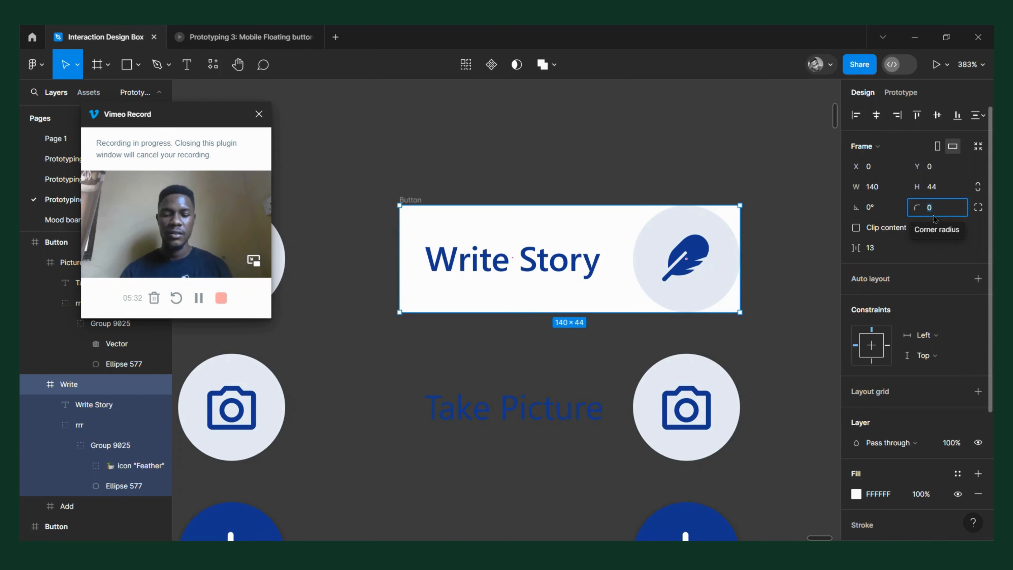
text(44)
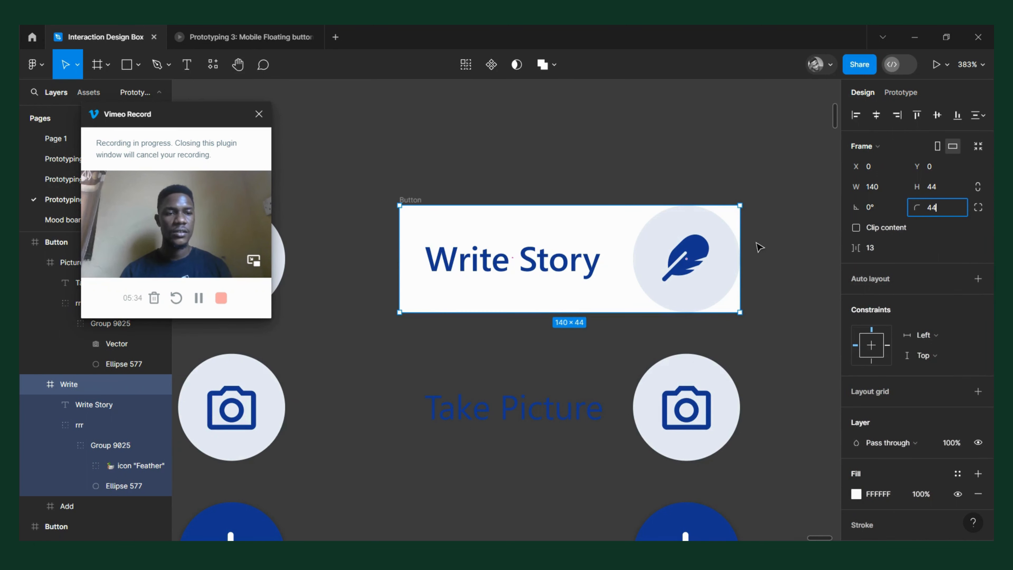
key(Return)
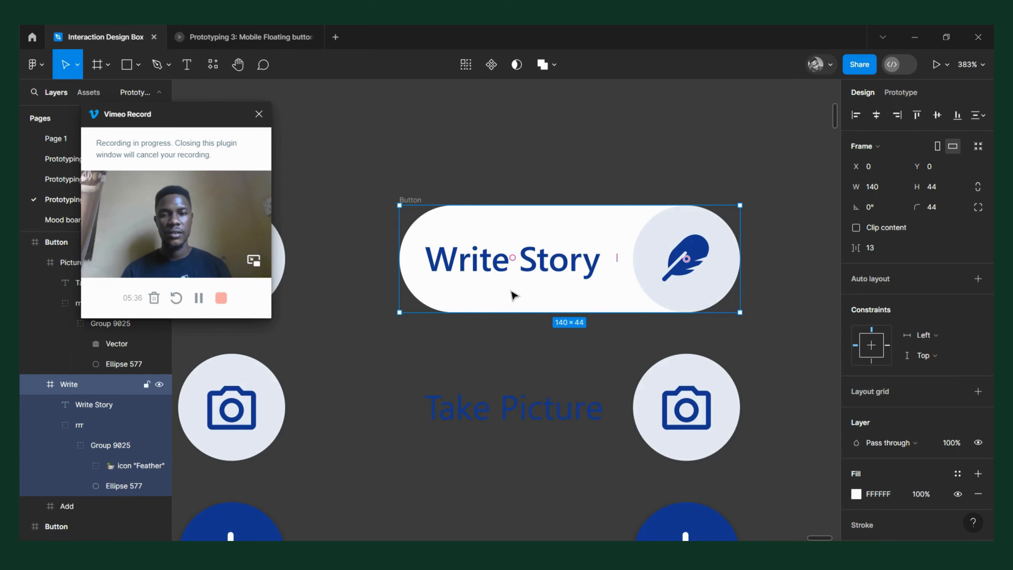
scroll(513, 293, down, 3)
click(484, 364)
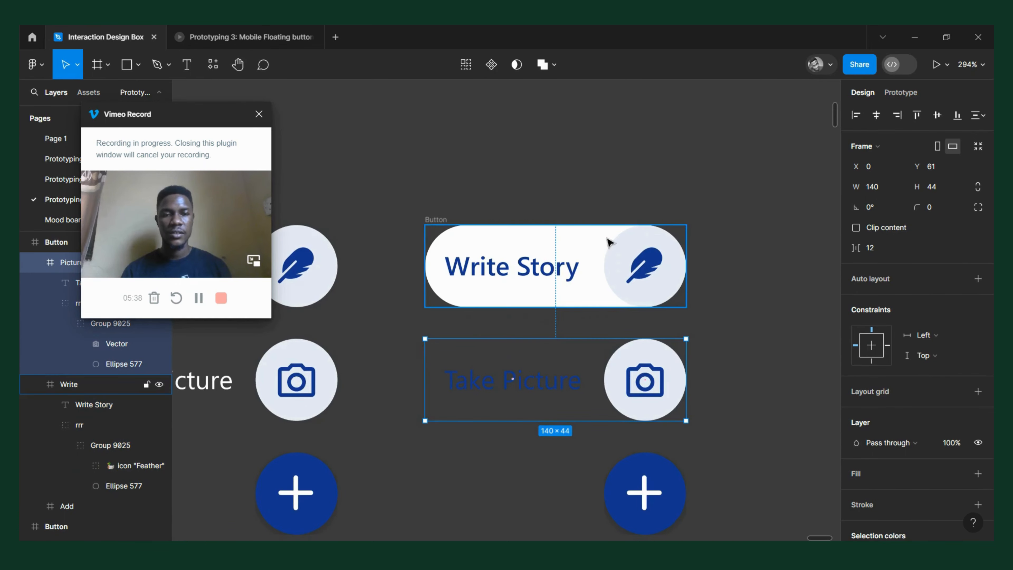
scroll(608, 242, up, 4)
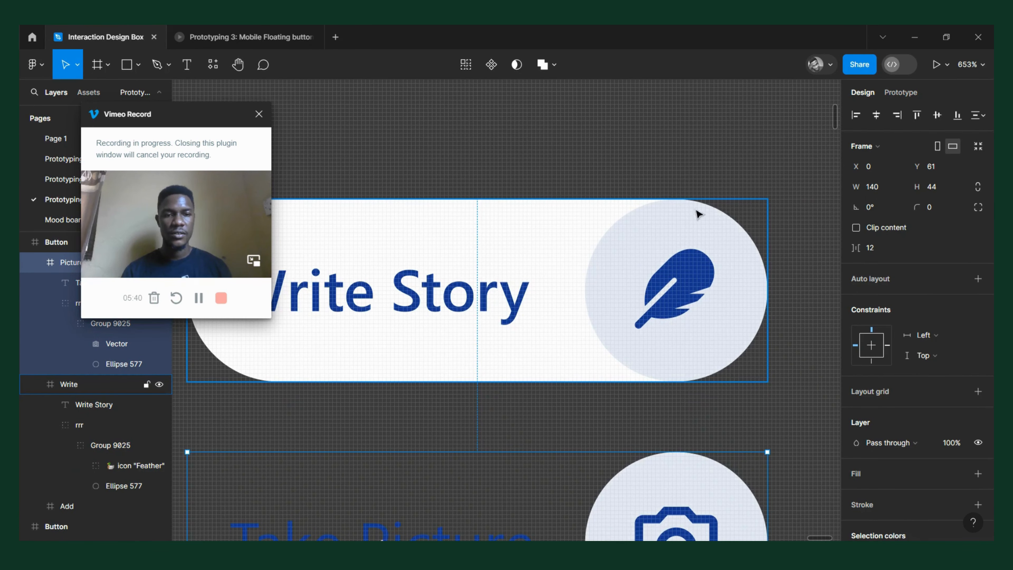
click(614, 269)
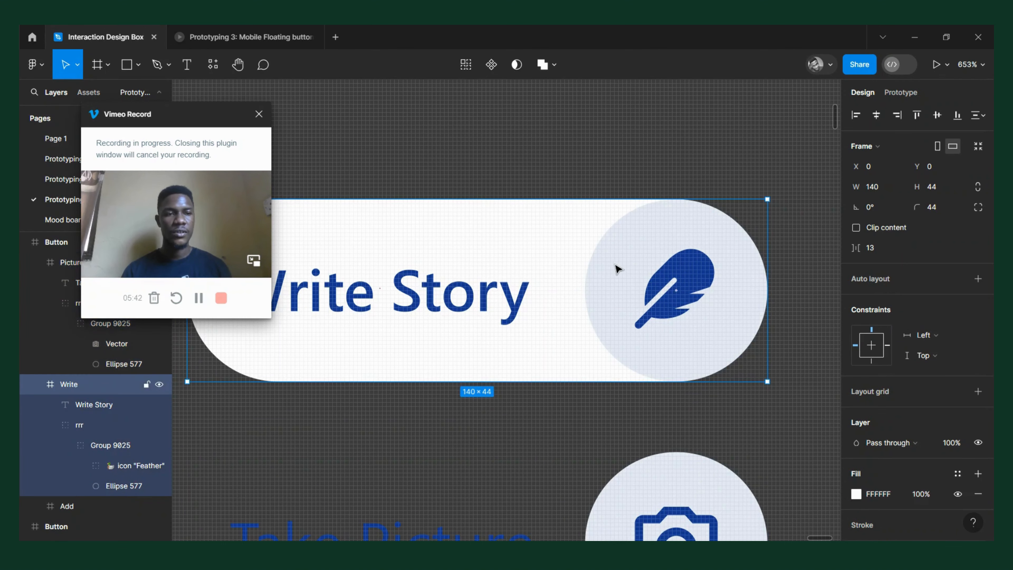
scroll(597, 244, down, 5)
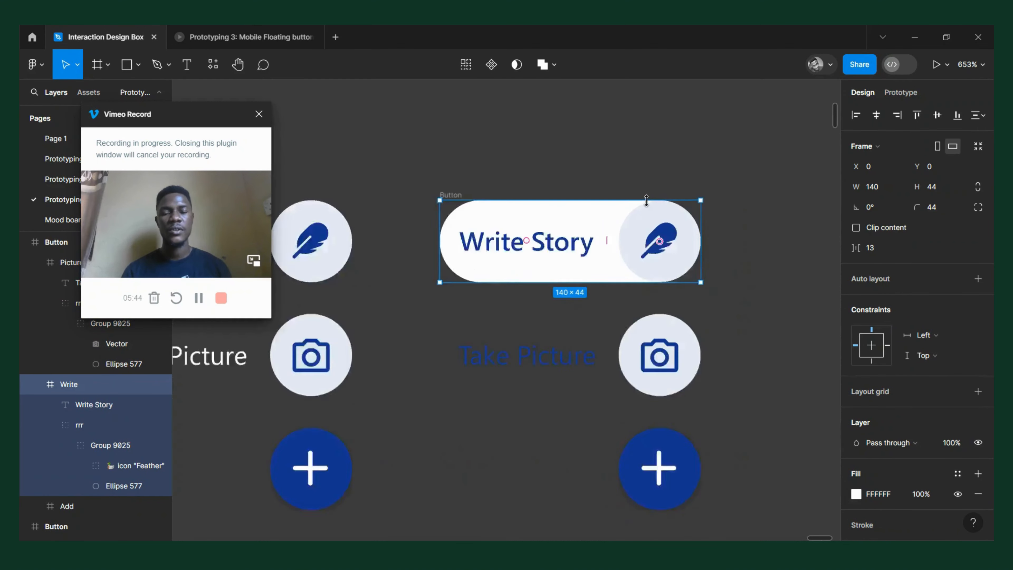
Give the Picture frame in the Button copy a white FFFFFF fill and a corner radius of 44
click(567, 315)
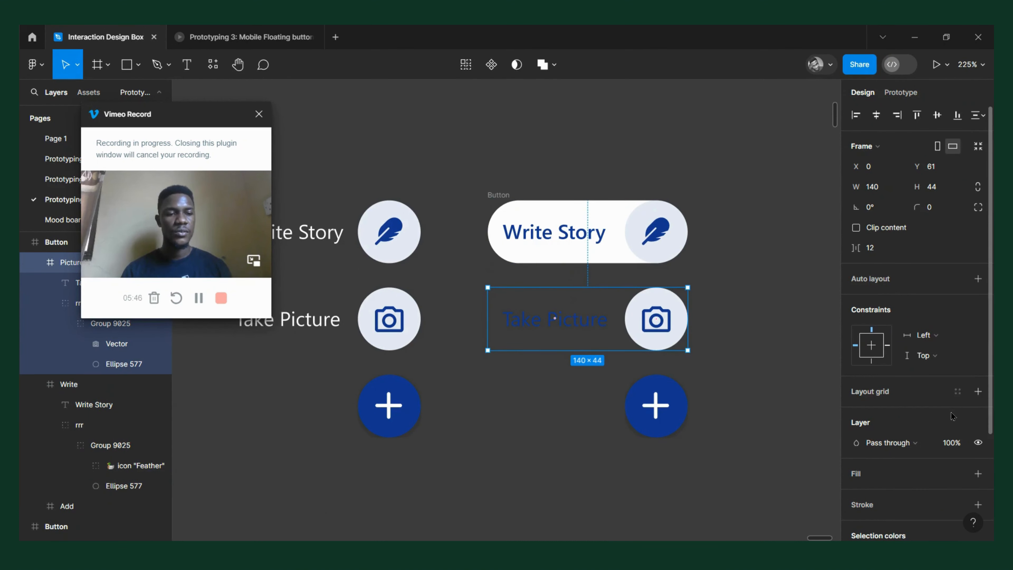
scroll(951, 416, down, 3)
click(978, 332)
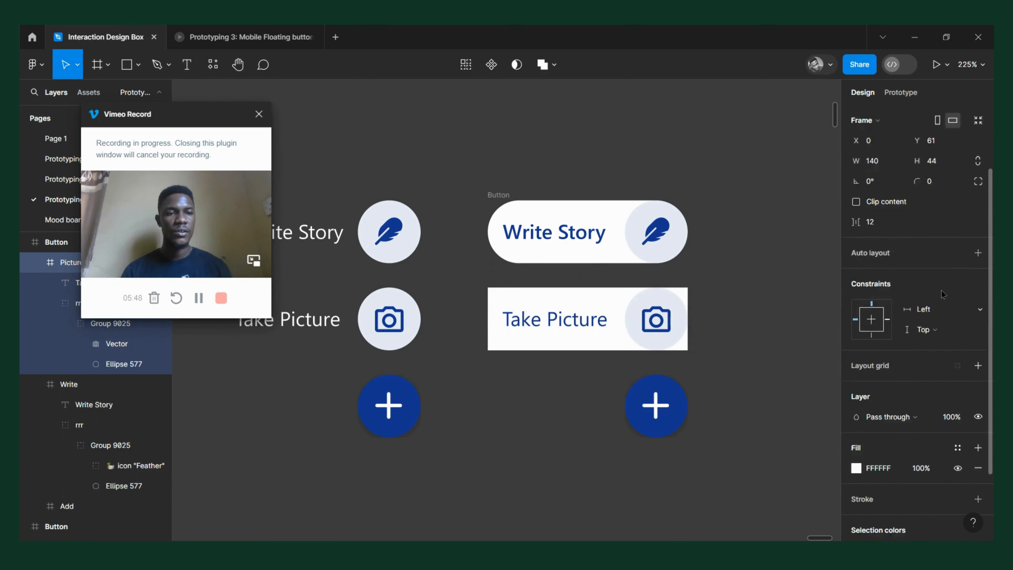
scroll(942, 295, up, 1)
click(935, 208)
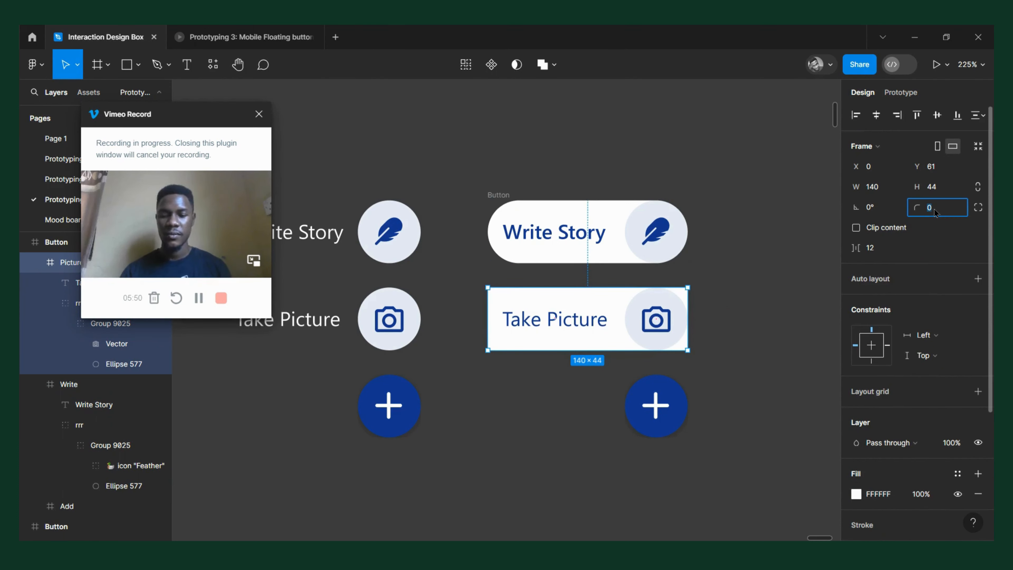
text(44)
click(704, 379)
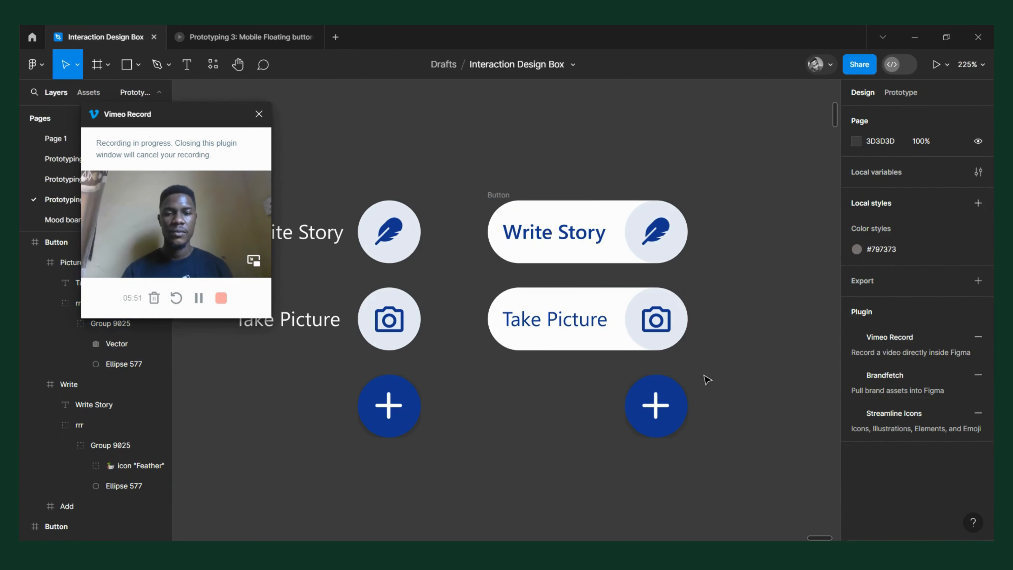
Set the weight of the Take Picture label in the Button copy to Semibold
double_click(531, 324)
click(865, 399)
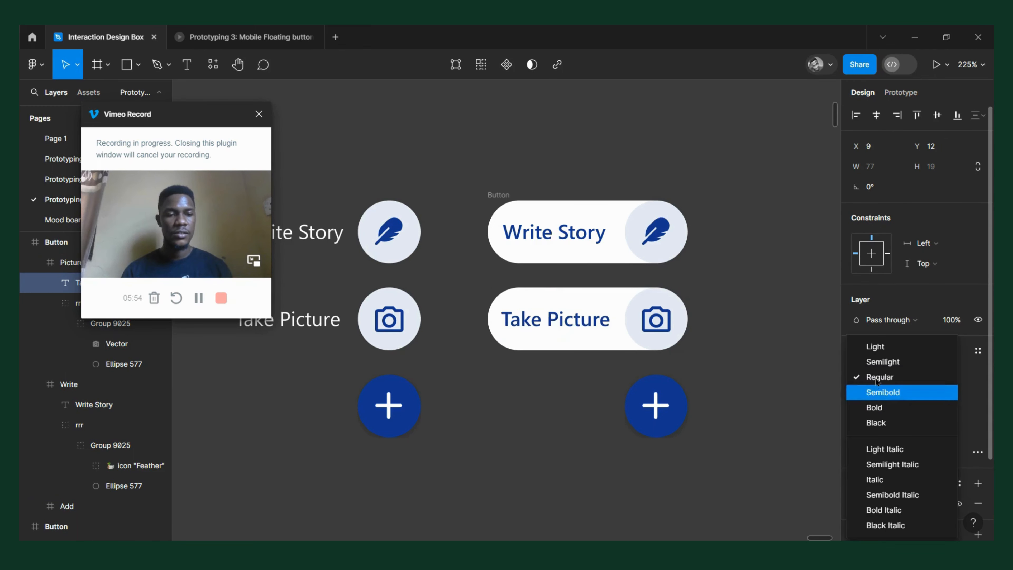
click(869, 392)
click(507, 377)
scroll(505, 375, down, 3)
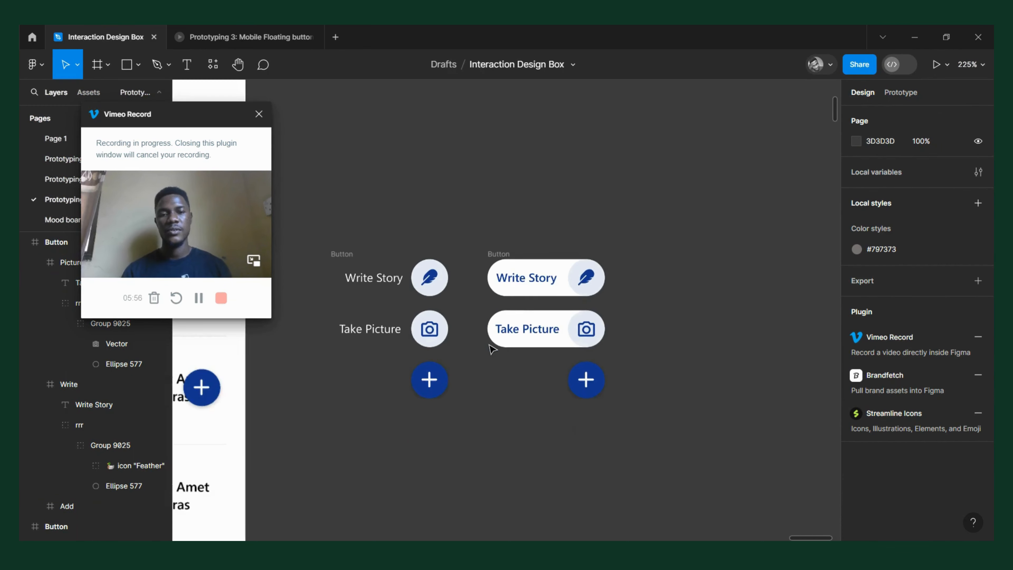
scroll(482, 328, up, 3)
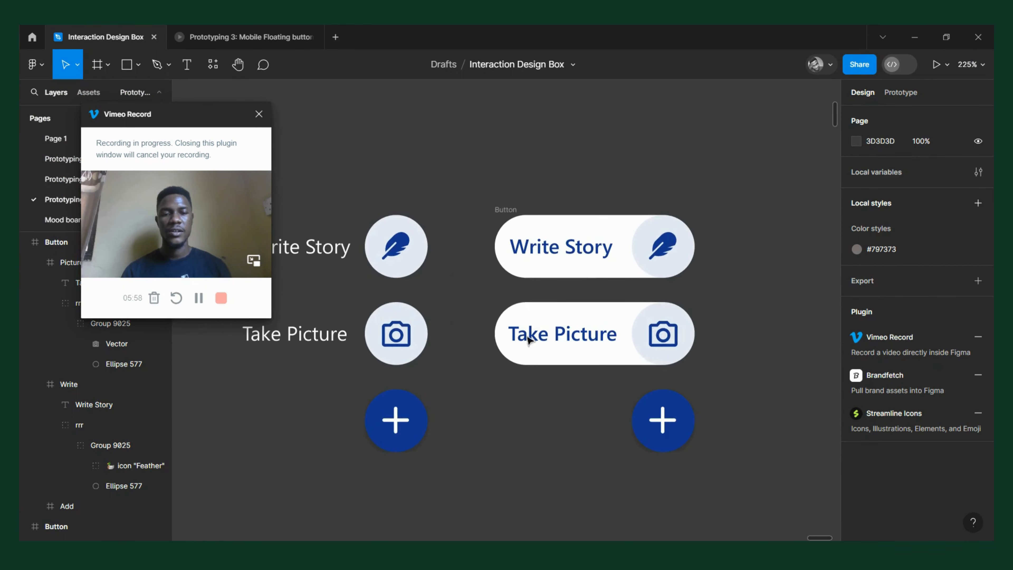
scroll(625, 360, down, 5)
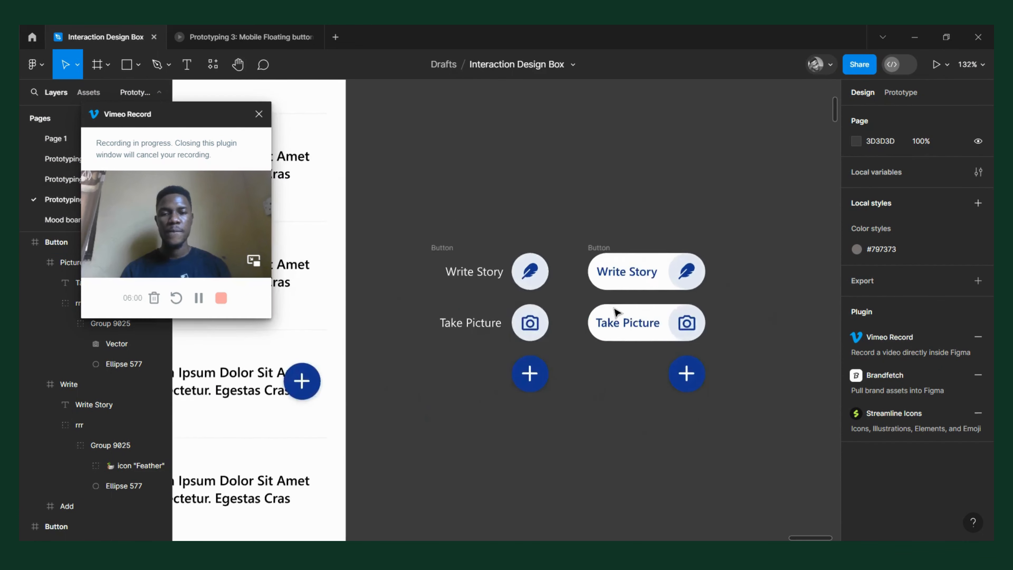
scroll(577, 324, right, 3)
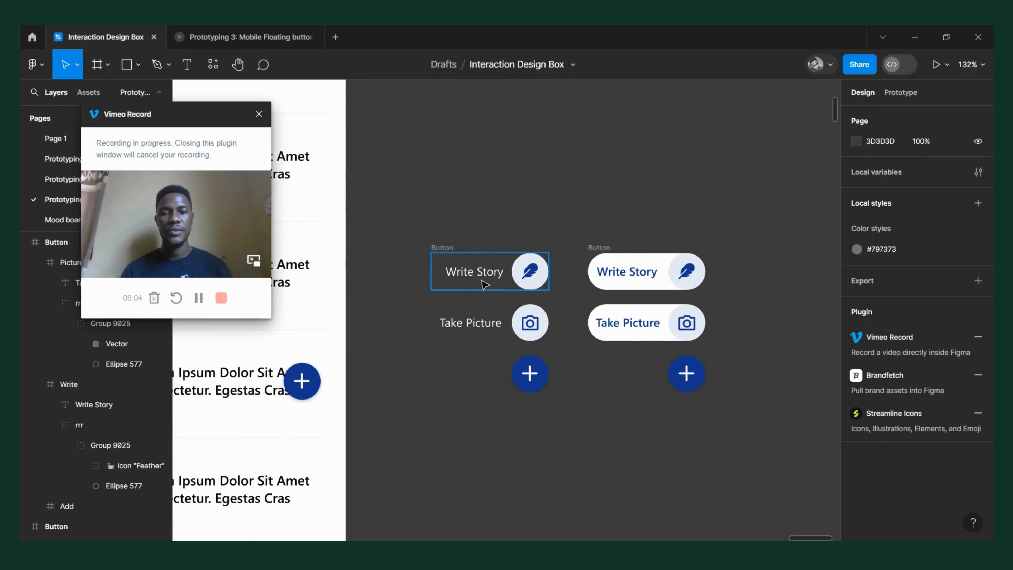
Align the left edges of the white Write Story and Take Picture labels in the original Button frame
scroll(473, 291, up, 3)
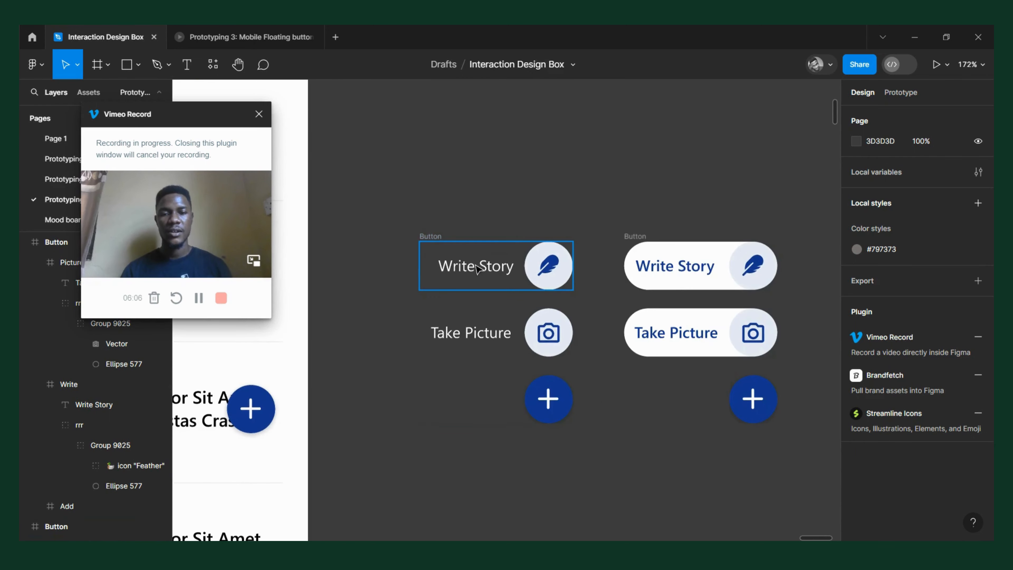
click(469, 268)
double_click(469, 268)
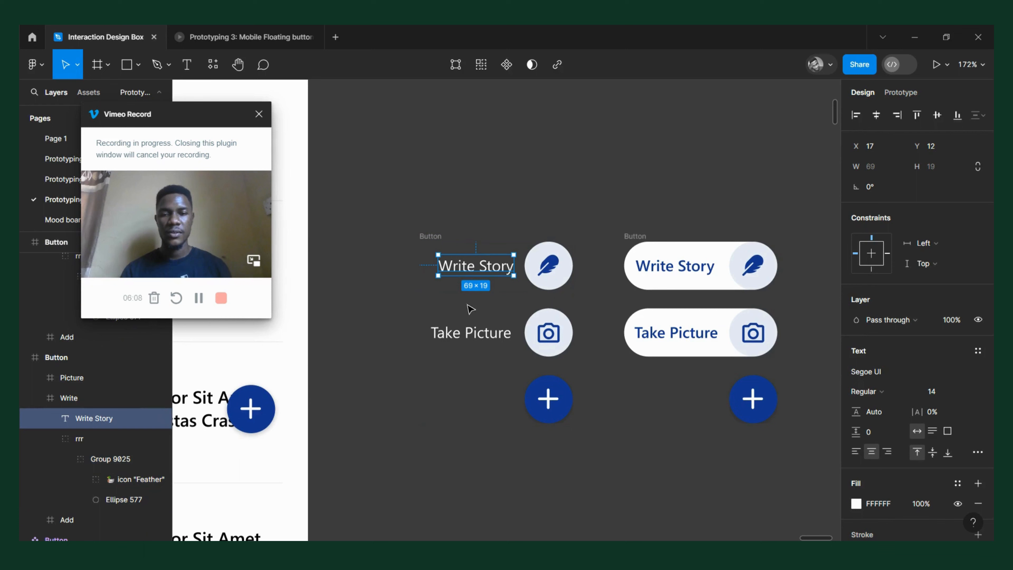
shift+click(470, 336)
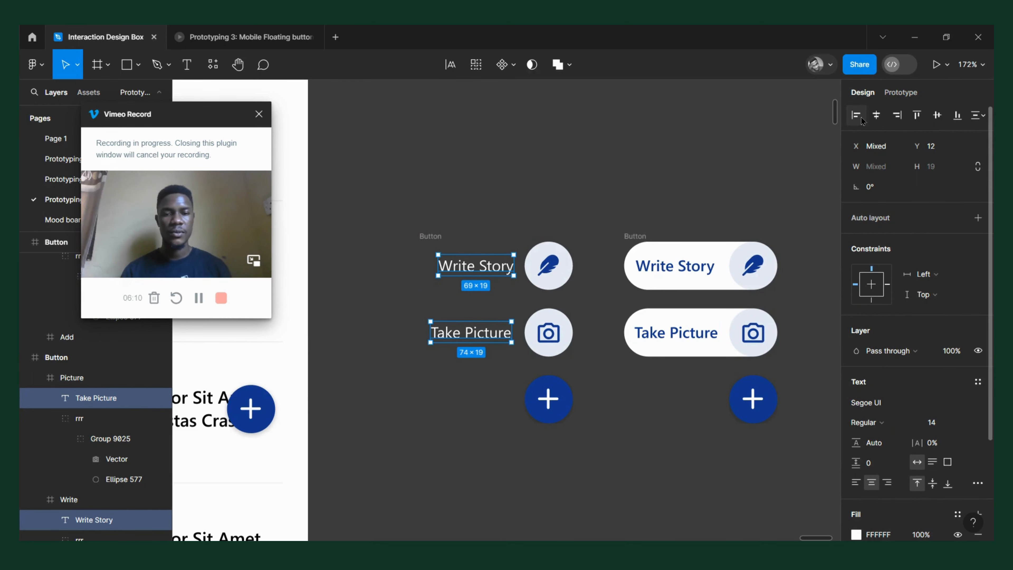
key(alt+a)
click(598, 359)
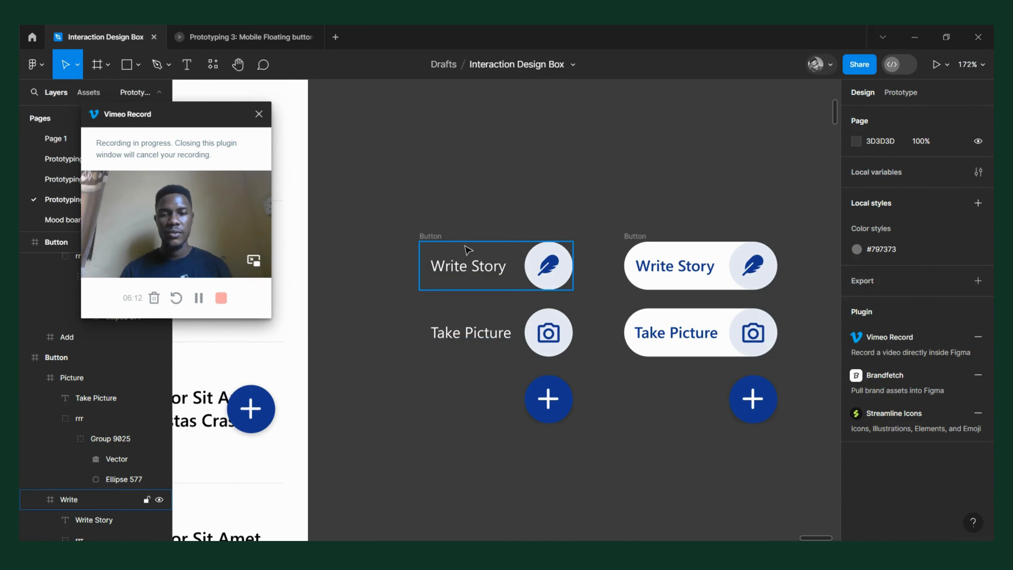
Narrow the Write frame in the original Button from its label side to 44 × 44 around the feather circle and clip its content
click(447, 266)
scroll(442, 270, up, 5)
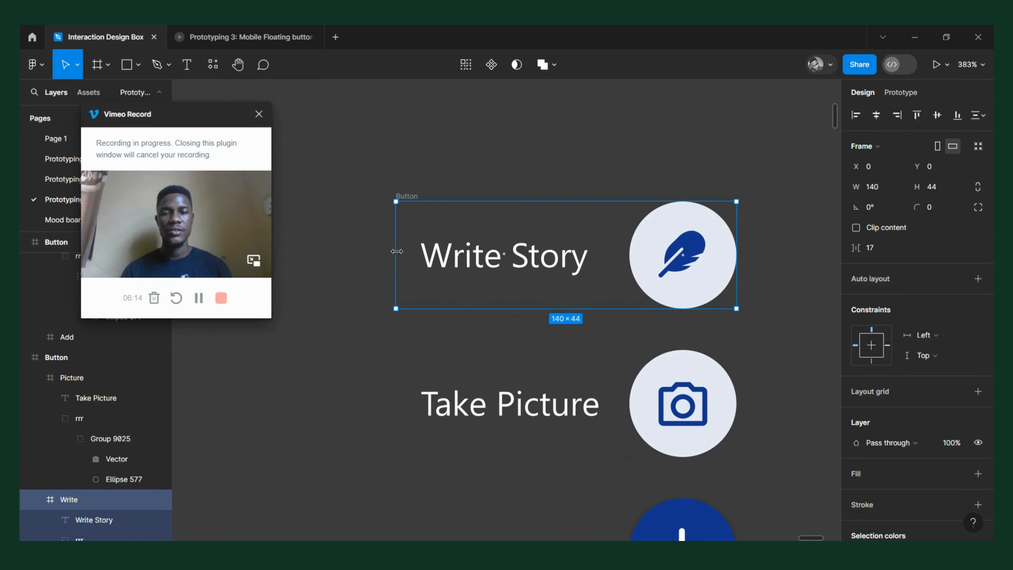
scroll(400, 266, down, 3)
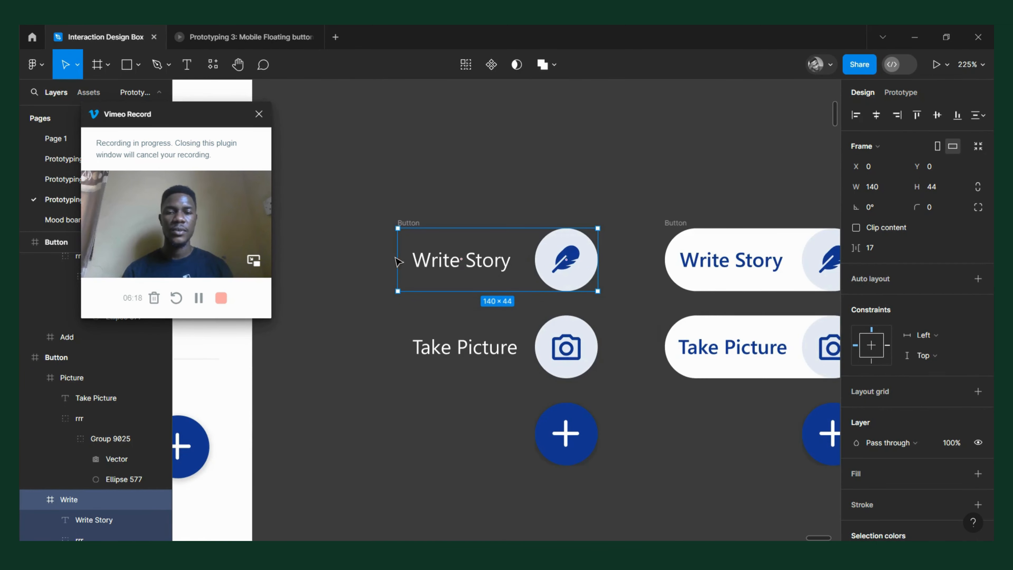
drag(397, 260, 536, 266)
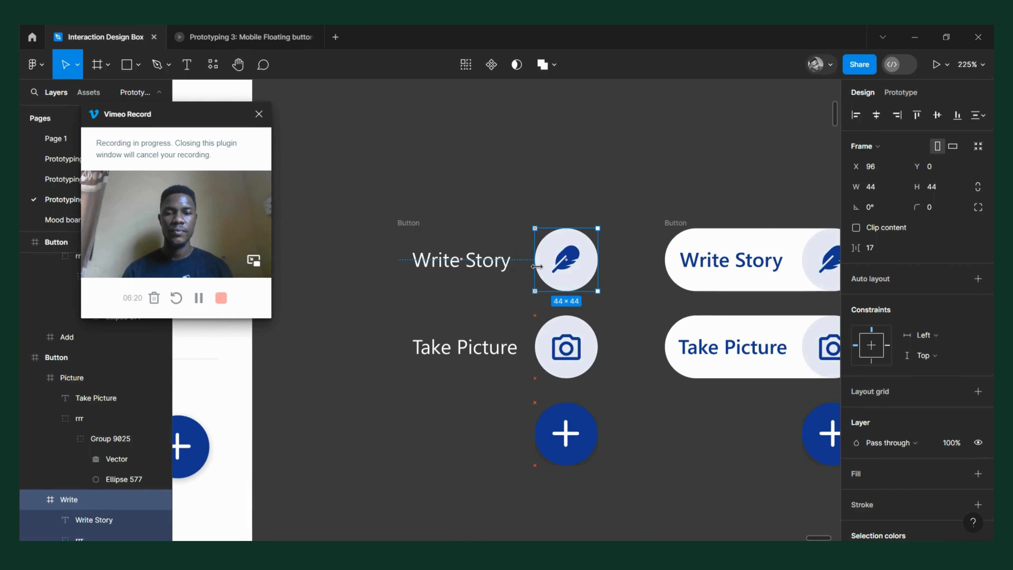
click(857, 227)
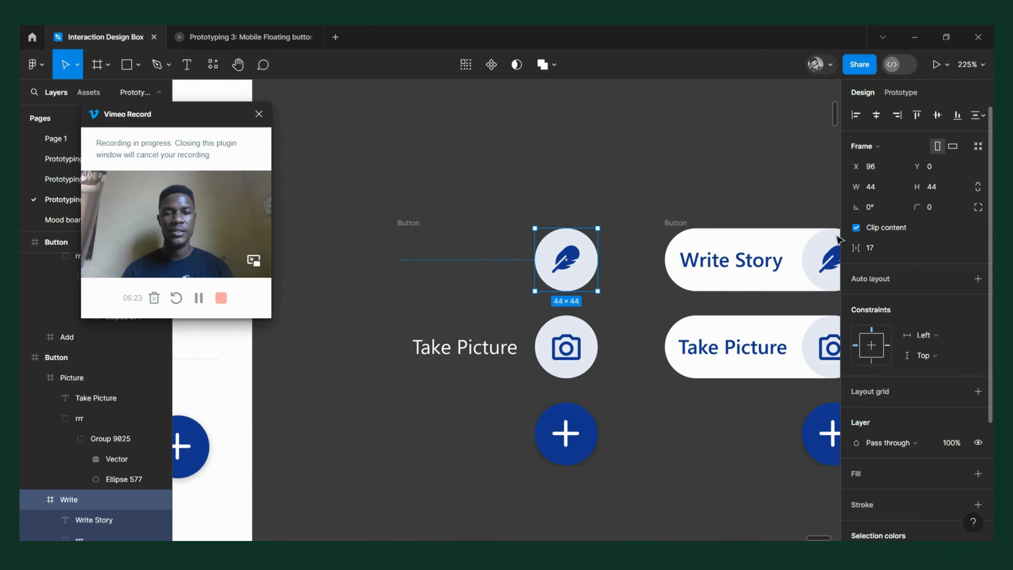
Narrow the original Button's Picture frame to 44 × 44 with its content clipped, and add the Write frame to the selection
click(461, 358)
drag(398, 346, 534, 351)
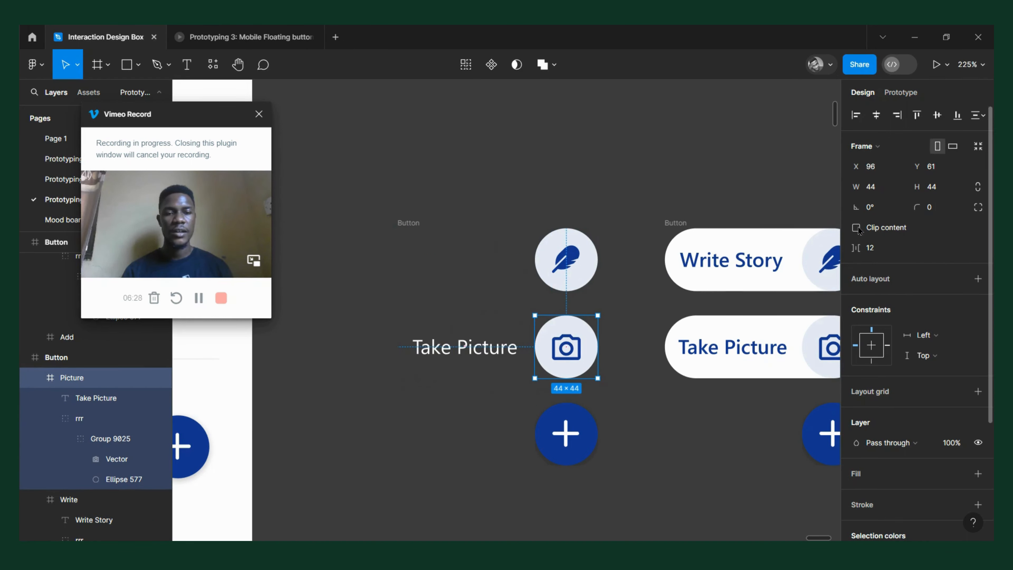
shift+click(565, 257)
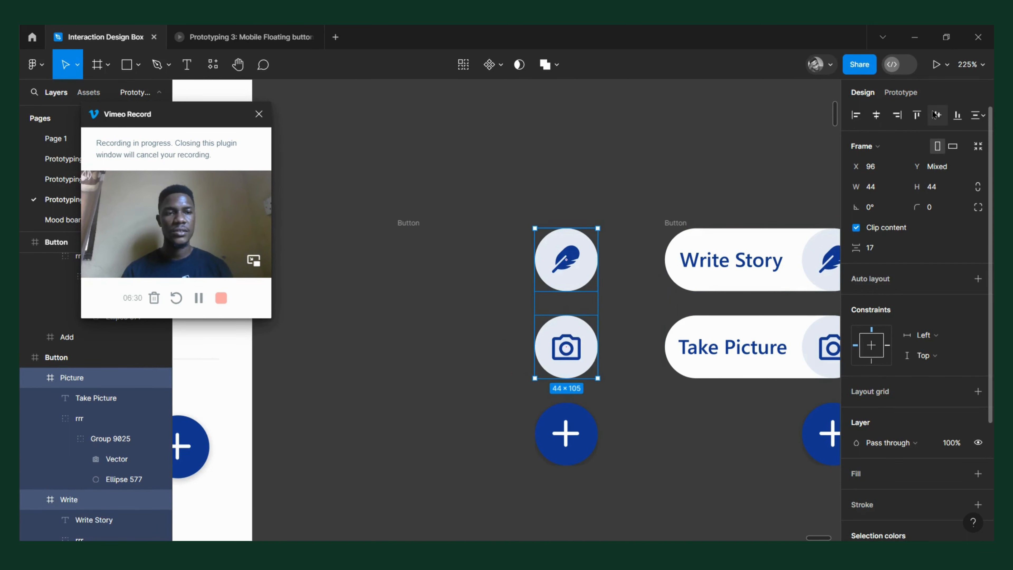
Align the Picture and Write circles on their vertical centers, shift them down to Y 100 and send them behind the plus button
click(933, 115)
key(shift+Down)
key(shift+Down)
key(shift+Down)
key(shift+Down)
key(shift+Down)
key(shift+Down)
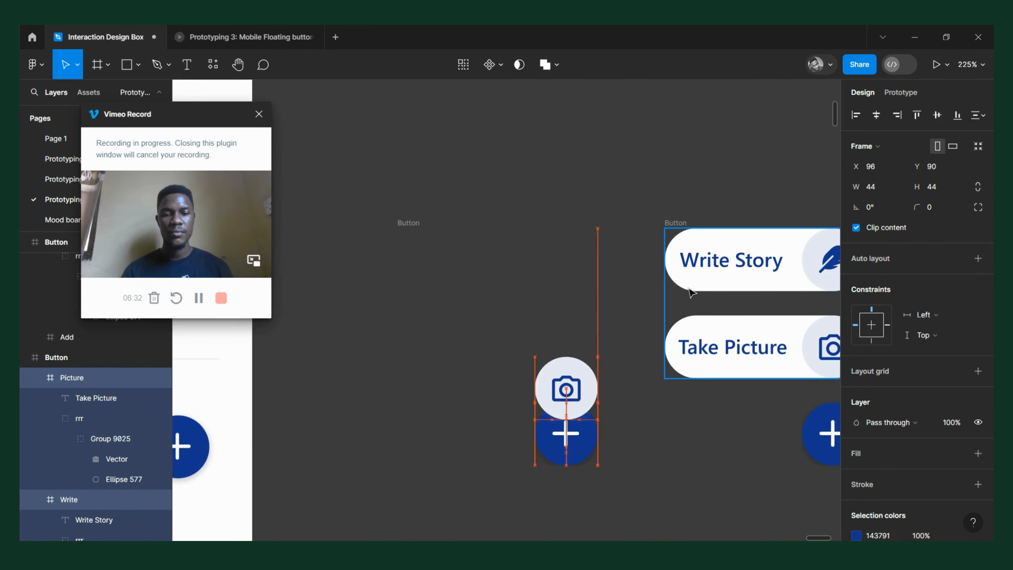
key(shift+Down)
key(bracketleft)
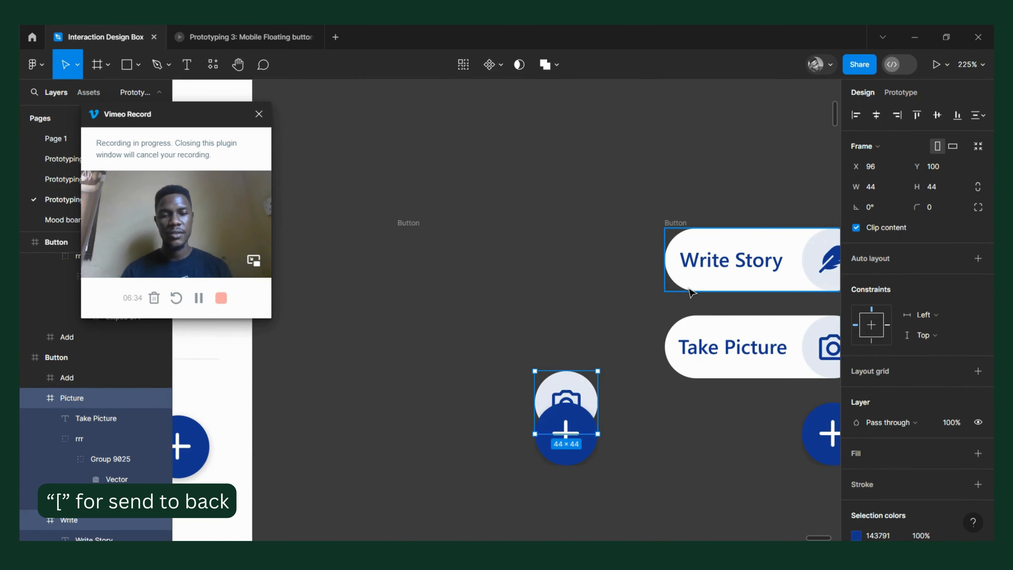
Nudge the stacked Picture and Write frames down to Y 122, fully behind the original Button's plus circle
key(shift+Down)
key(Down)
key(Down)
key(Down)
key(Down)
key(Down)
key(Down)
key(Down)
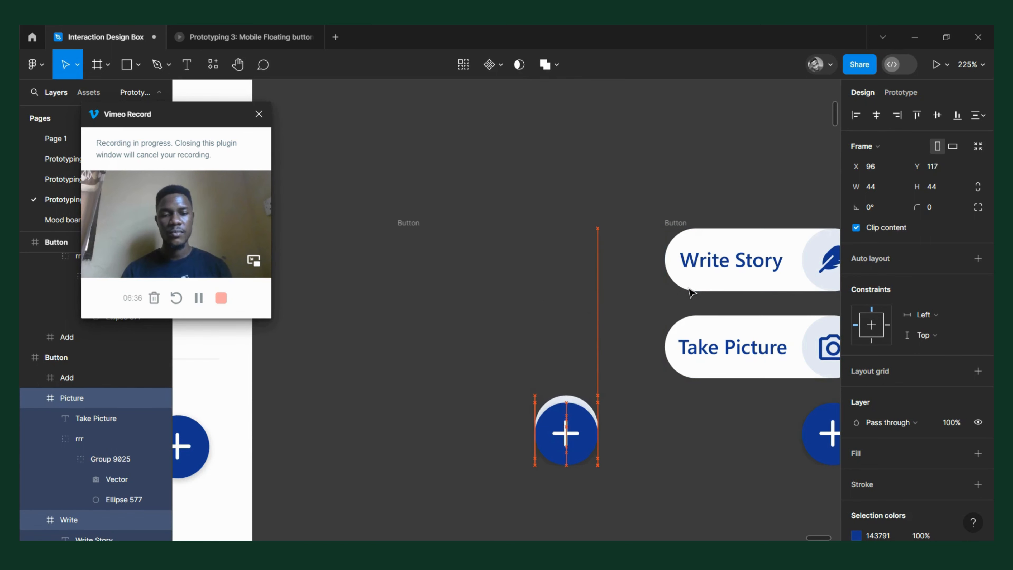
key(Down)
key(Down)
key(Down)
key(Down)
key(Down)
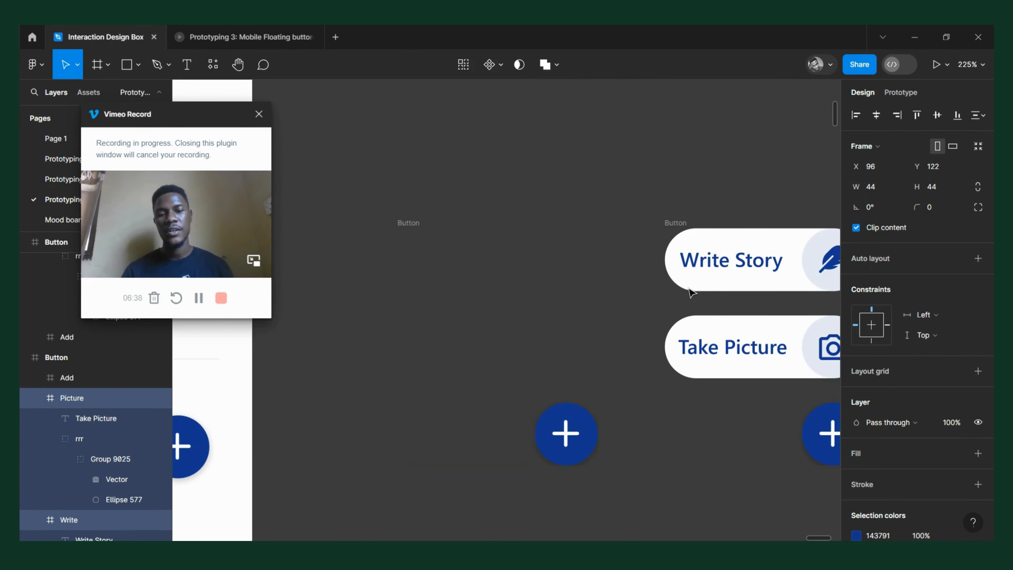
scroll(691, 292, down, 3)
scroll(511, 296, right, 3)
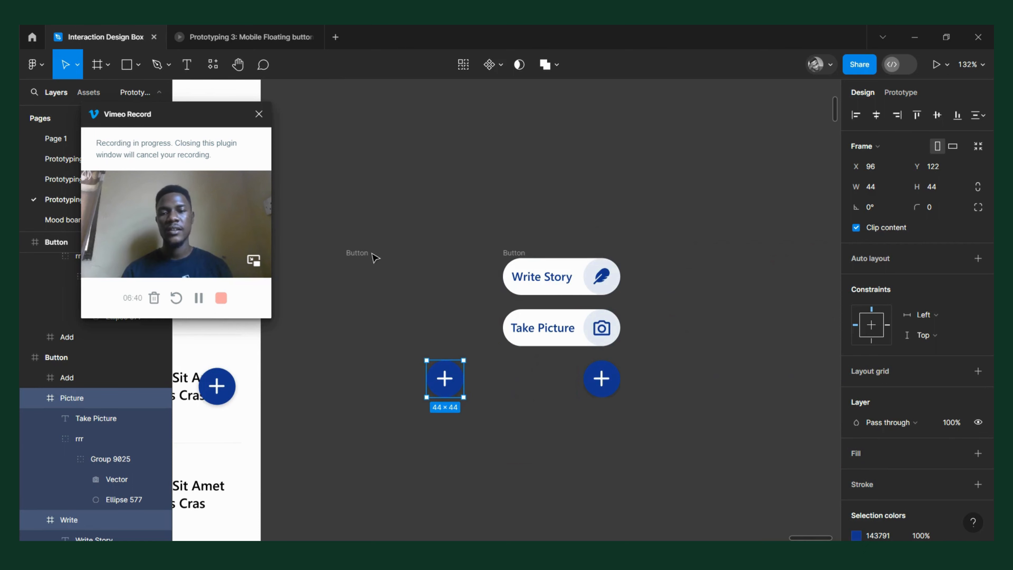
click(361, 253)
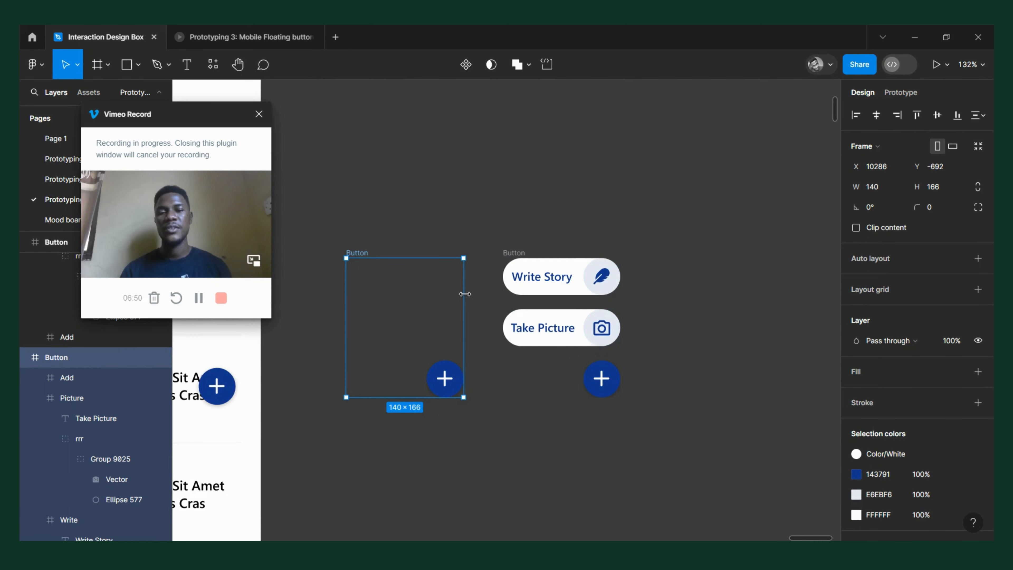
scroll(465, 294, down, 5)
click(441, 266)
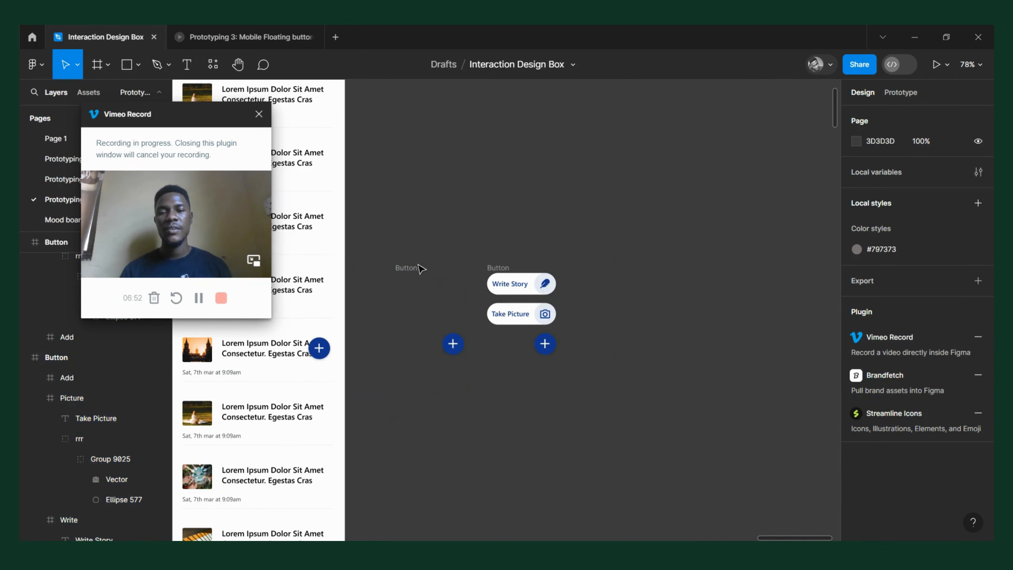
click(416, 270)
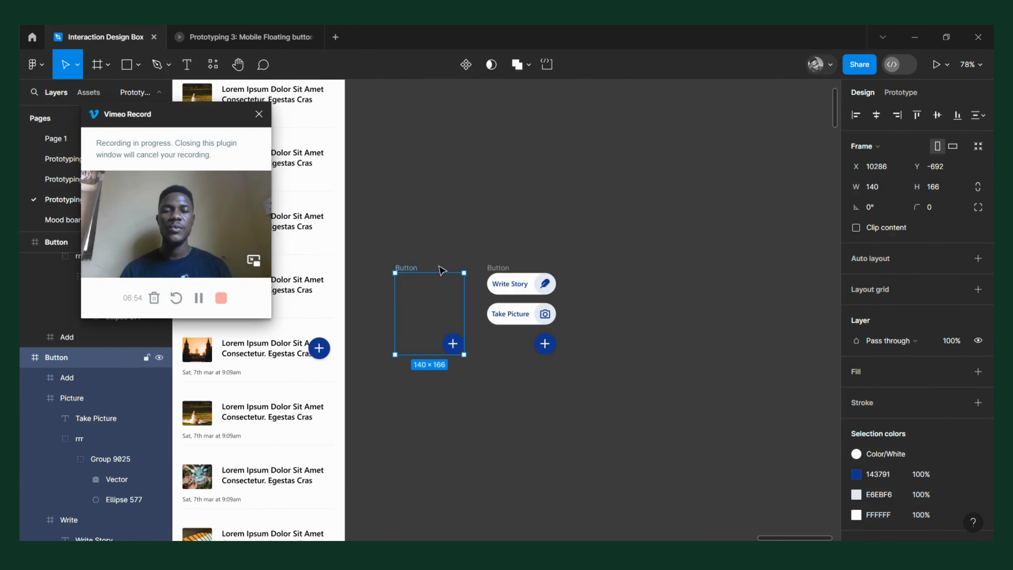
shift+click(497, 273)
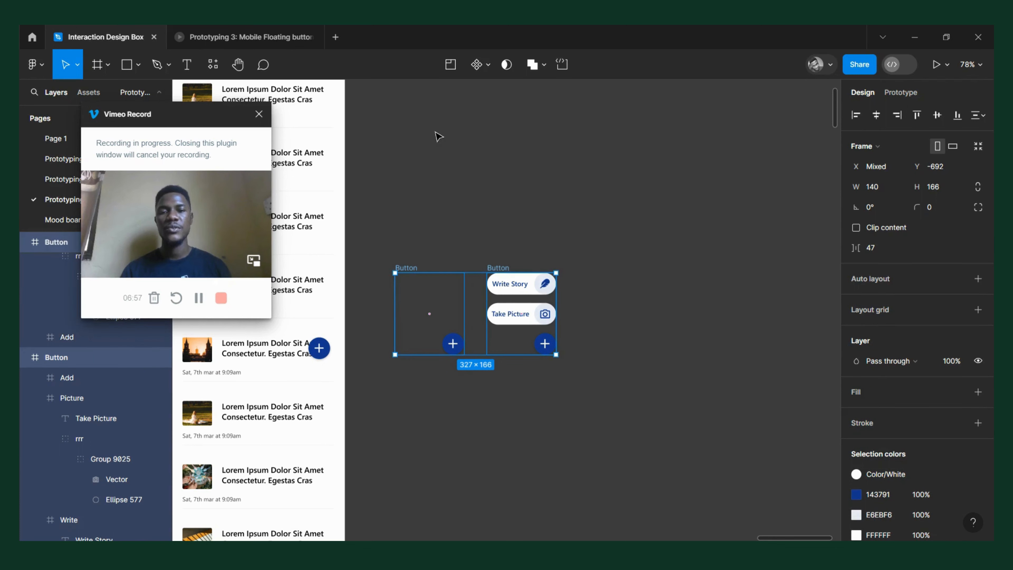
click(488, 71)
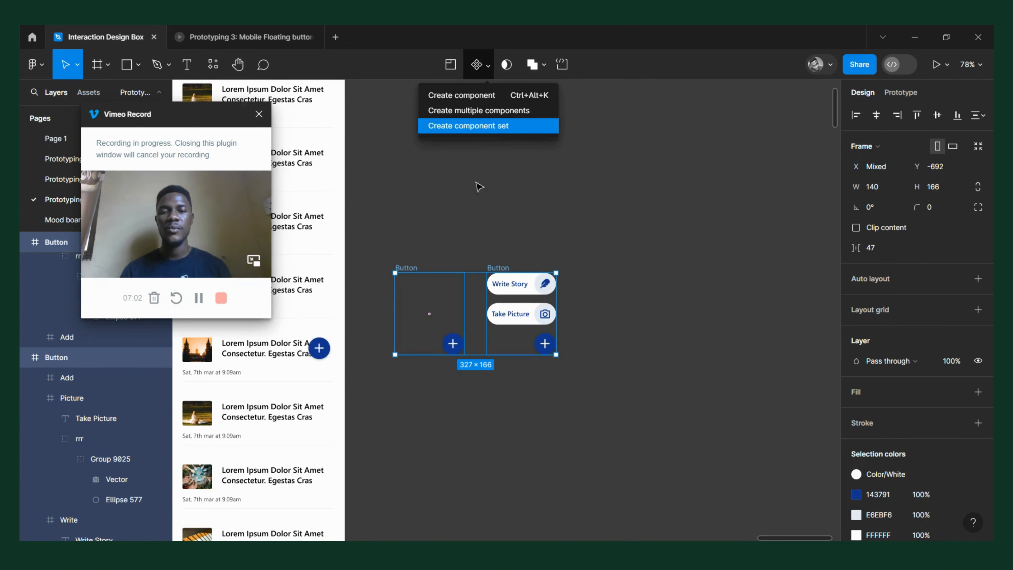
click(463, 236)
Combine the collapsed and expanded Button frames into one component set
scroll(609, 197, down, 5)
scroll(547, 218, up, 3)
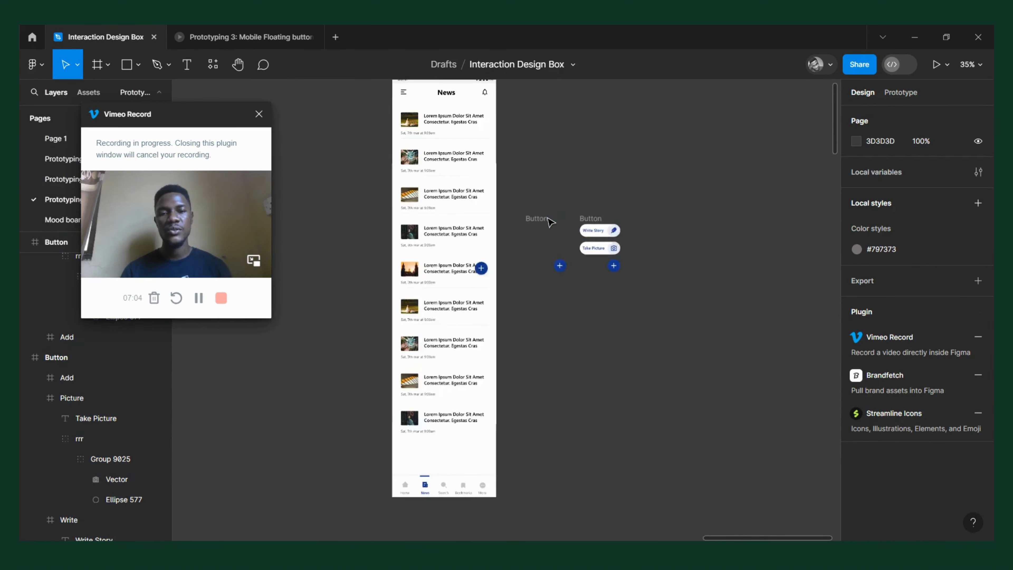
scroll(551, 221, up, 3)
scroll(481, 180, up, 4)
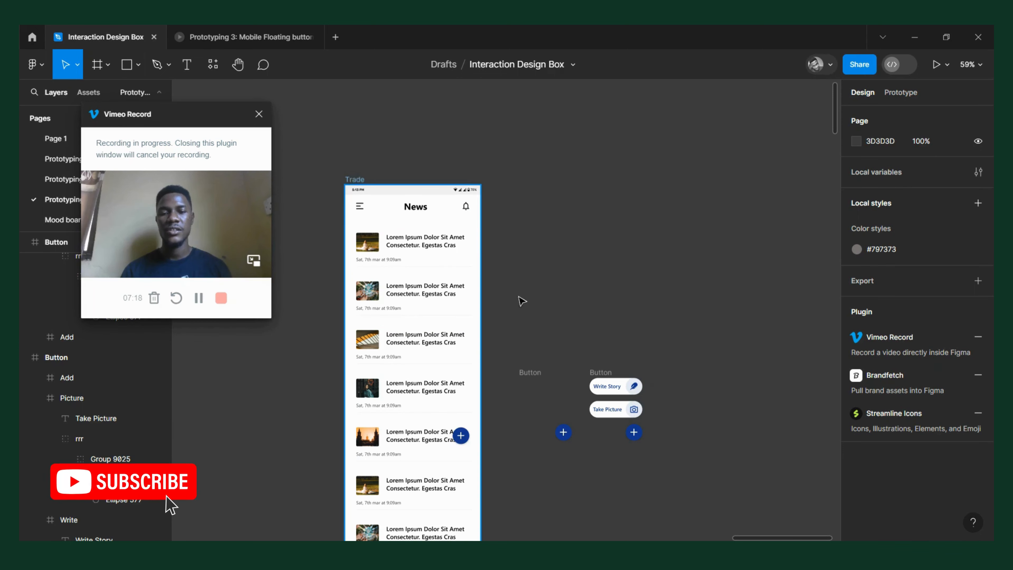
scroll(559, 402, up, 3)
scroll(474, 307, down, 3)
scroll(471, 281, down, 2)
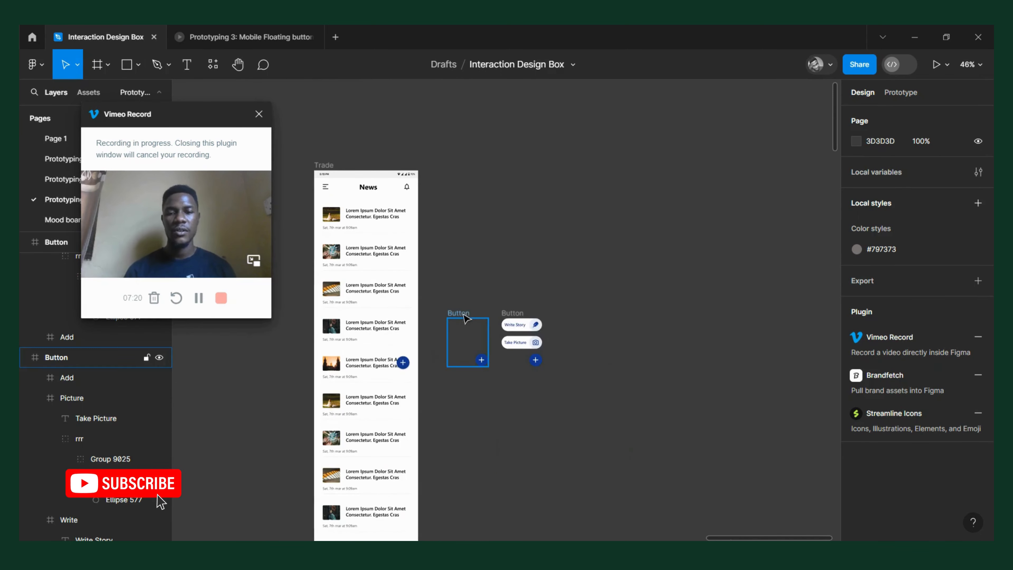
click(459, 314)
shift+click(515, 313)
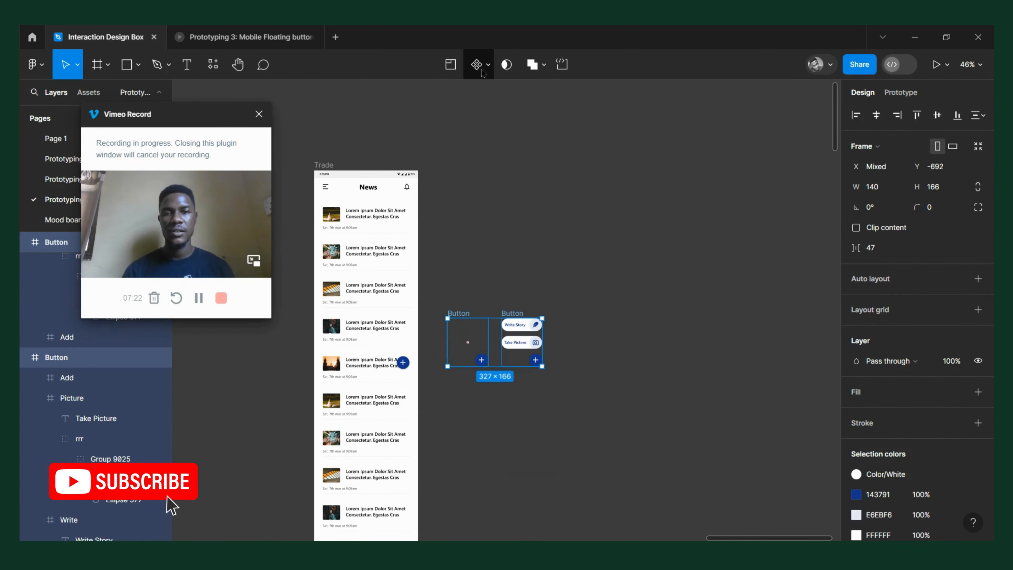
click(482, 64)
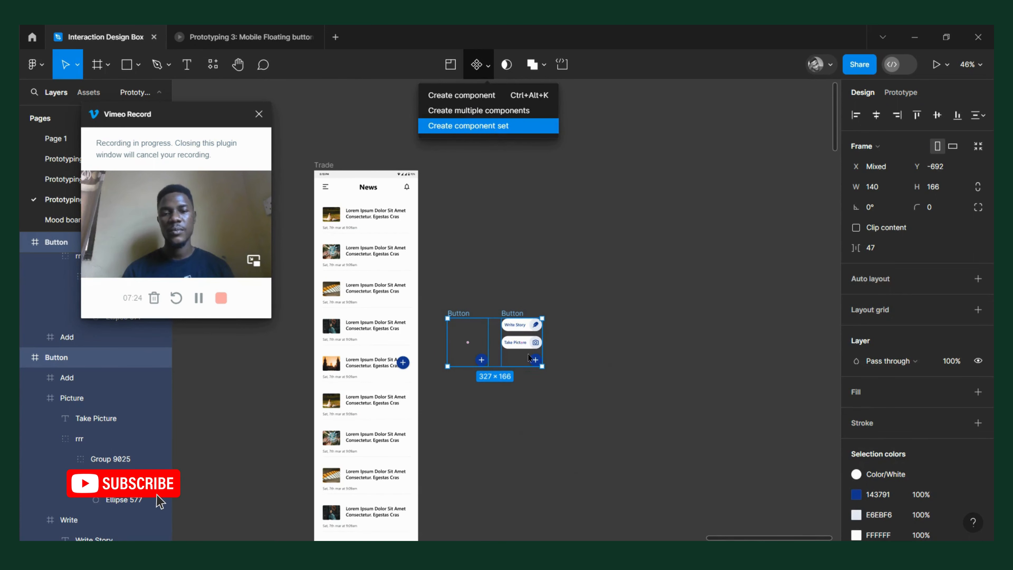
click(494, 126)
Shrink the collapsed Button variant's frame to 44 × 44 around its plus circle
scroll(463, 339, up, 5)
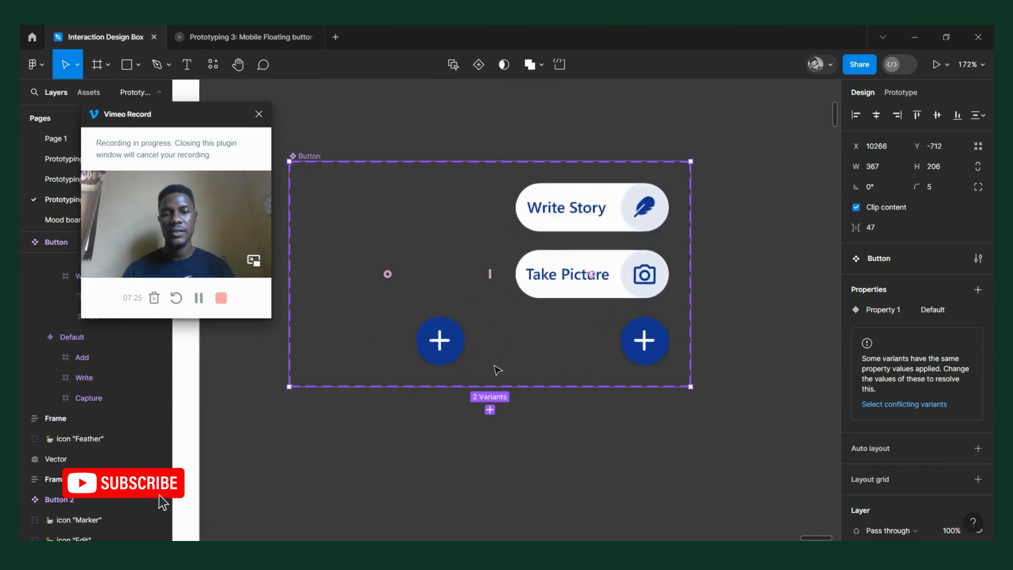
click(460, 336)
drag(443, 182, 438, 316)
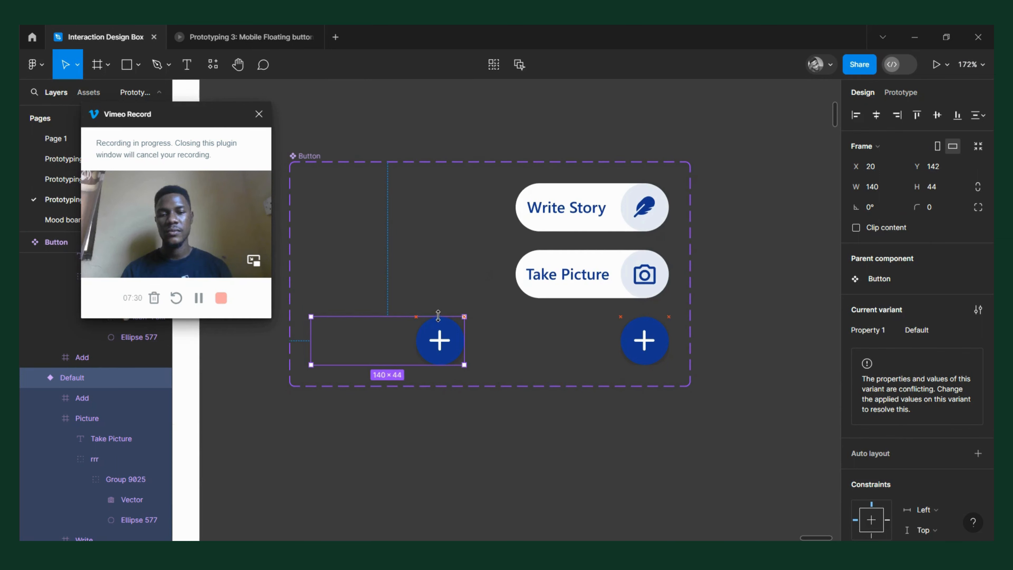
drag(311, 340, 414, 340)
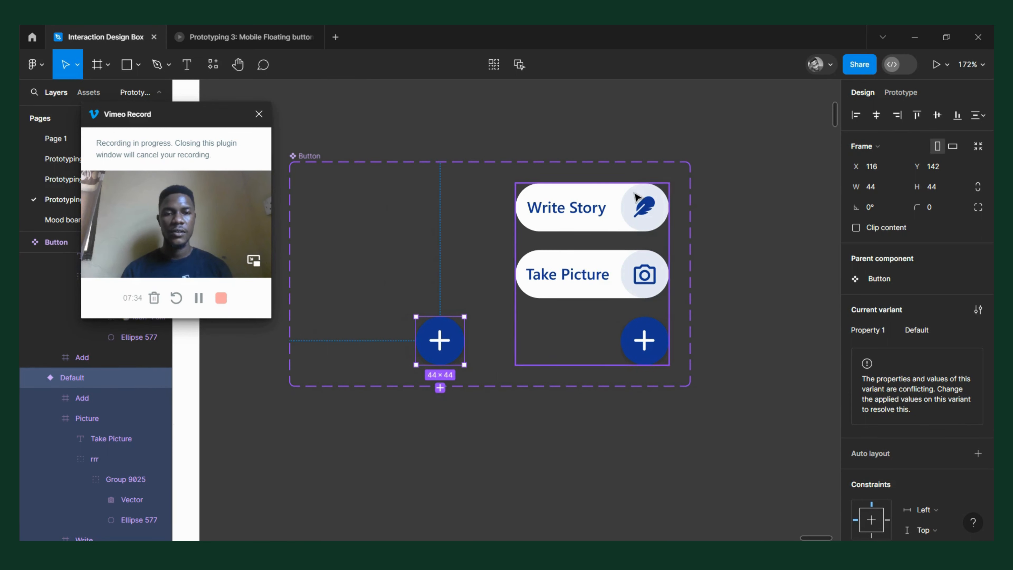
Shrink the expanded Button variant's frame to 44 × 44 around its plus circle, leaving both pills outside the frame
click(647, 195)
drag(649, 183, 650, 316)
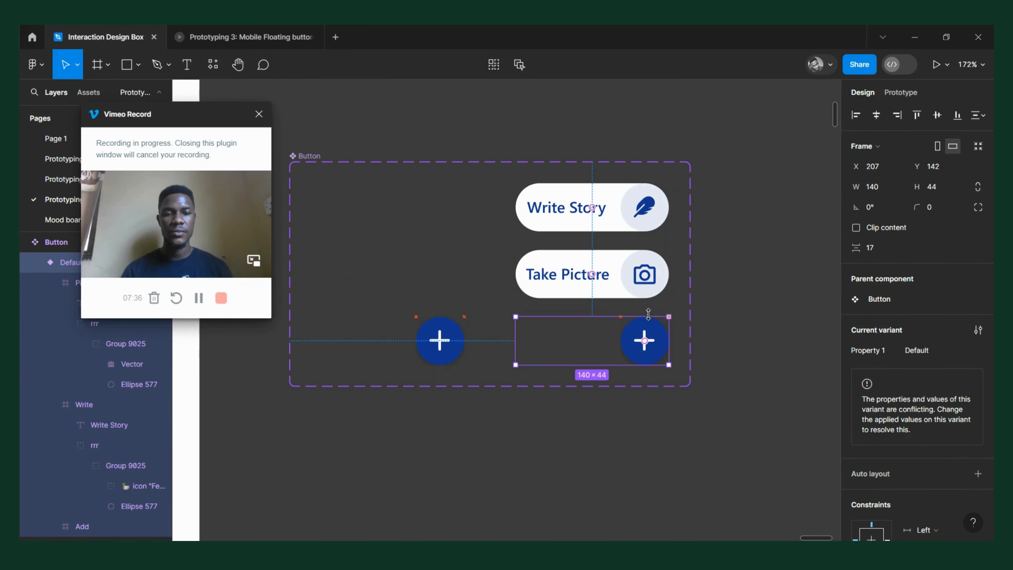
drag(547, 351, 620, 351)
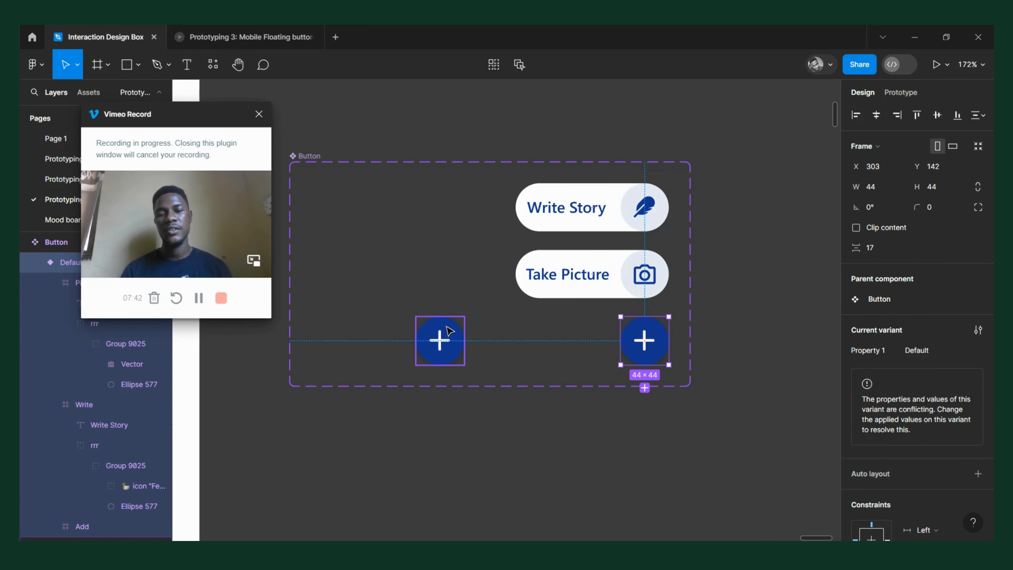
Preview the expanded variant with Clip content enabled, and turn the clipping off again
scroll(658, 310, down, 5)
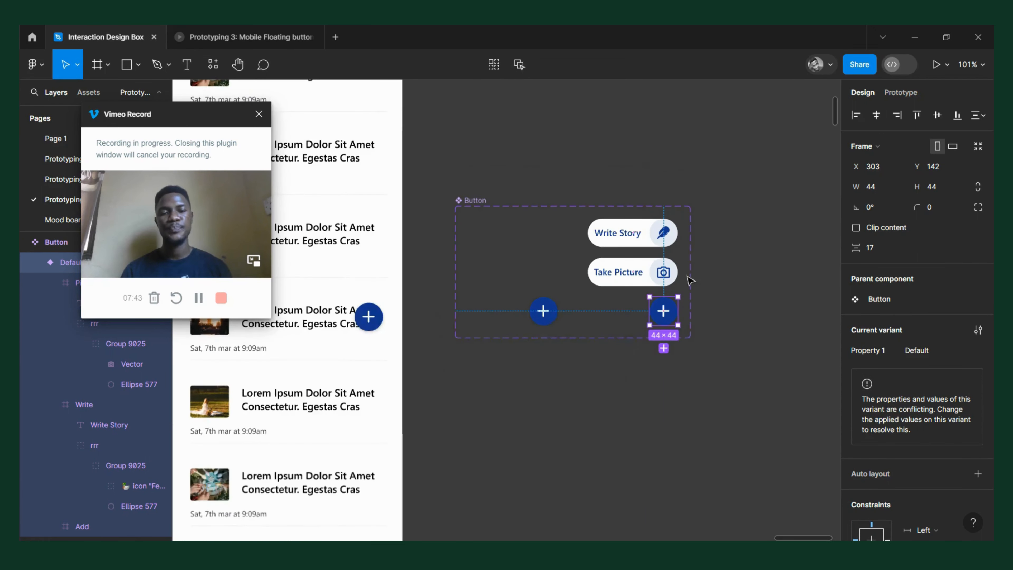
click(554, 313)
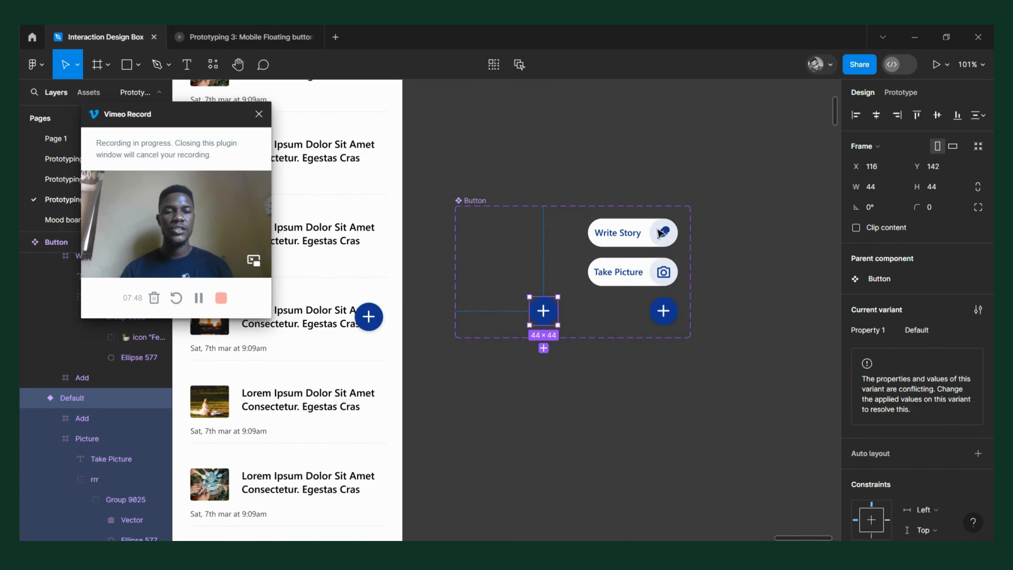
scroll(666, 279, up, 5)
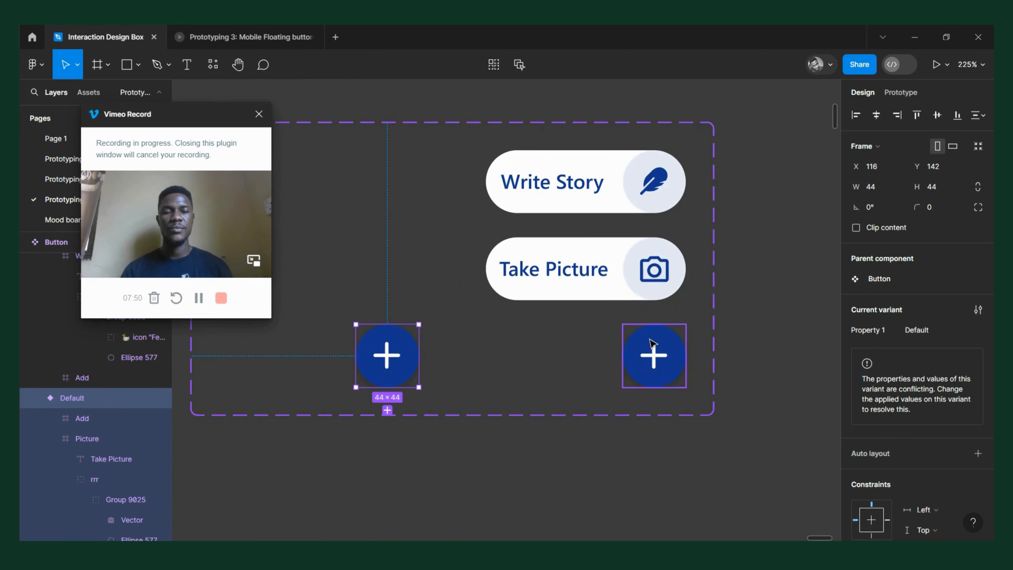
scroll(650, 342, down, 3)
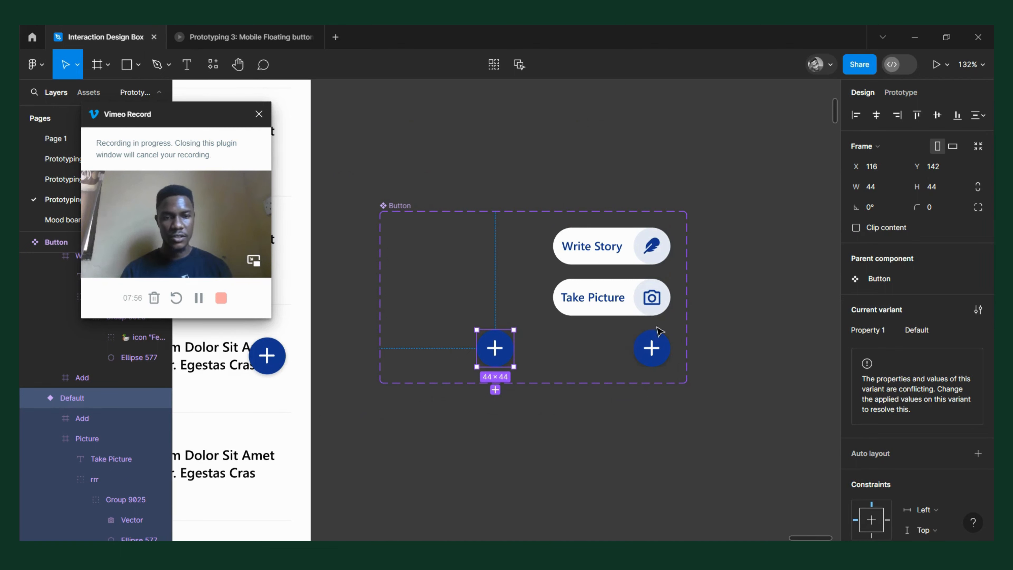
click(652, 345)
click(856, 227)
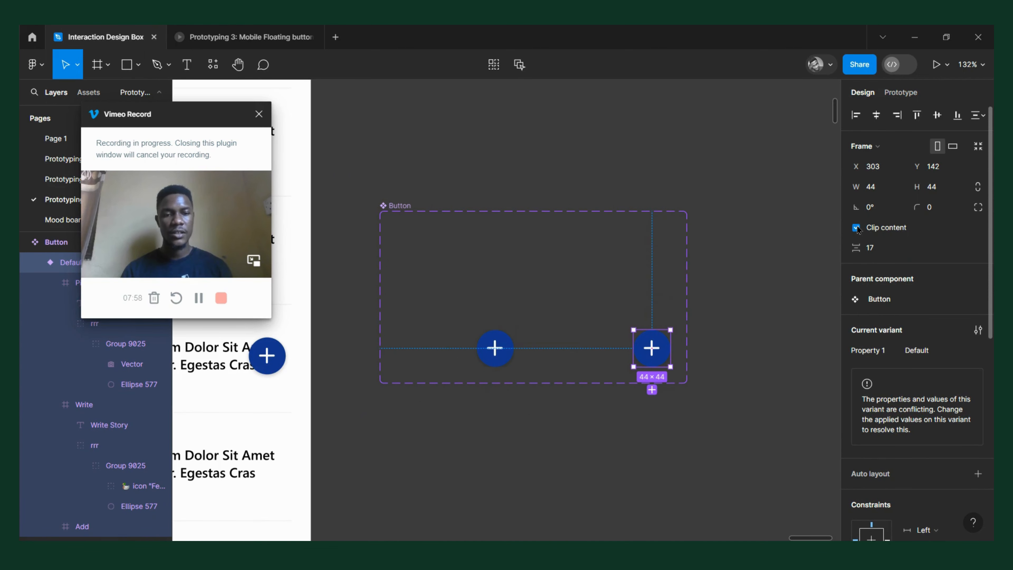
click(856, 228)
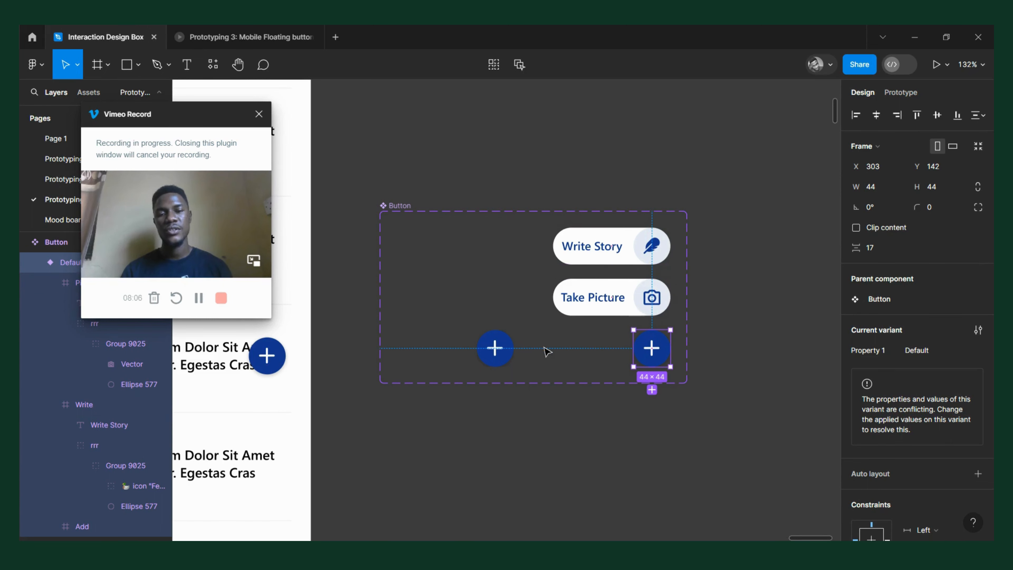
Link the collapsed variant to the expanded variant with an On tap Change to interaction using Smart animate, Ease out, 300ms
click(495, 348)
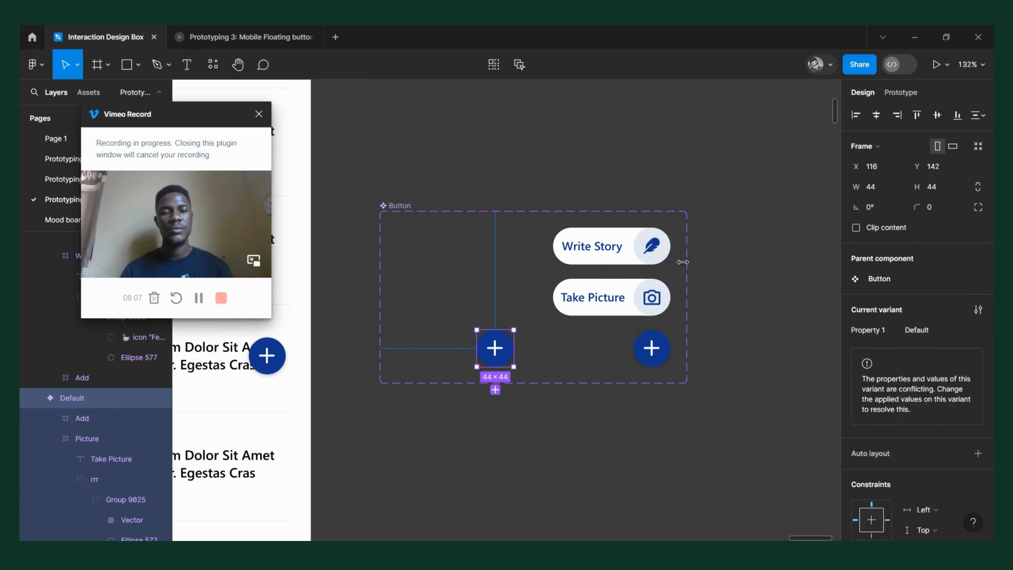
click(910, 93)
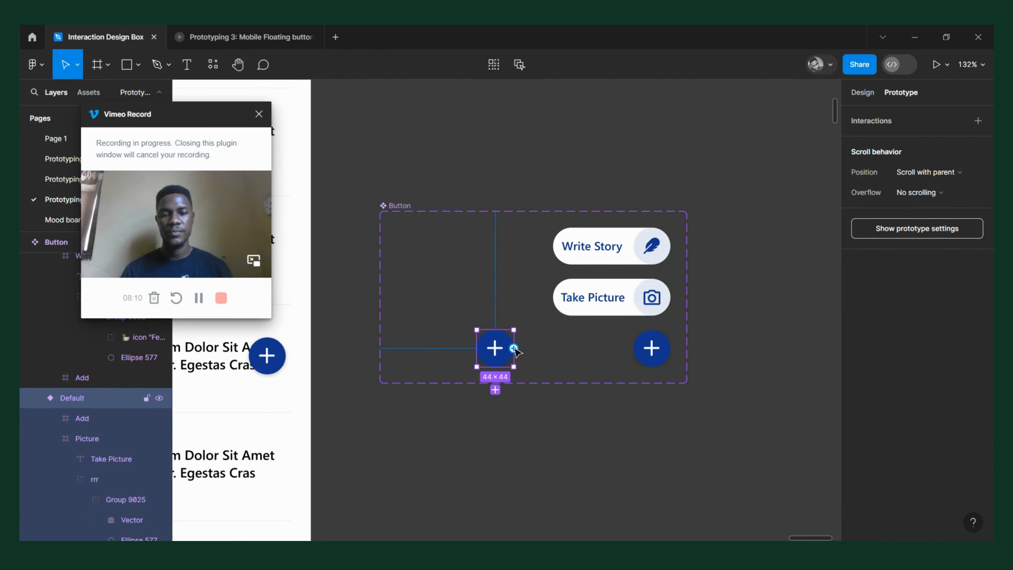
drag(514, 348, 652, 348)
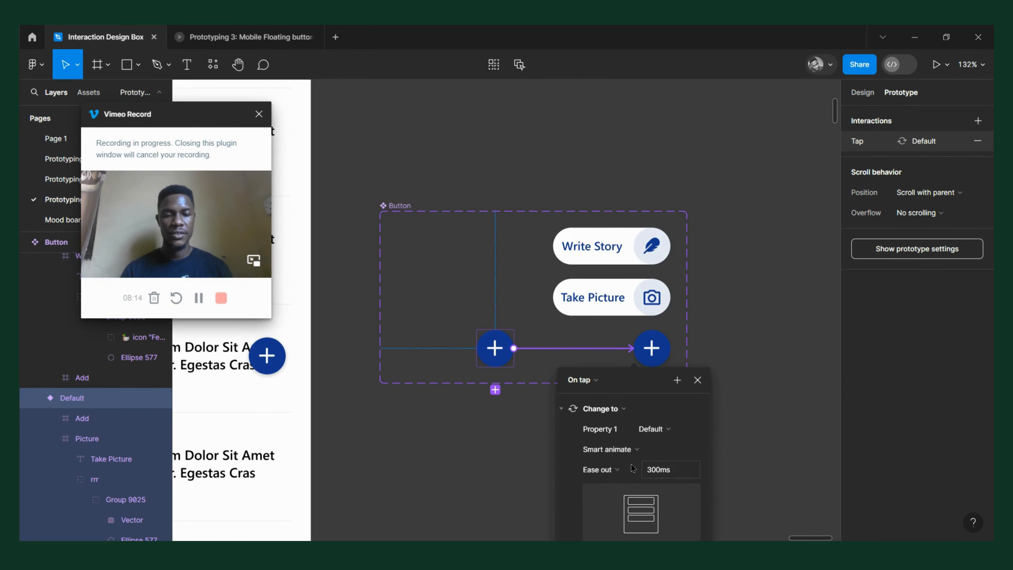
scroll(632, 468, down, 4)
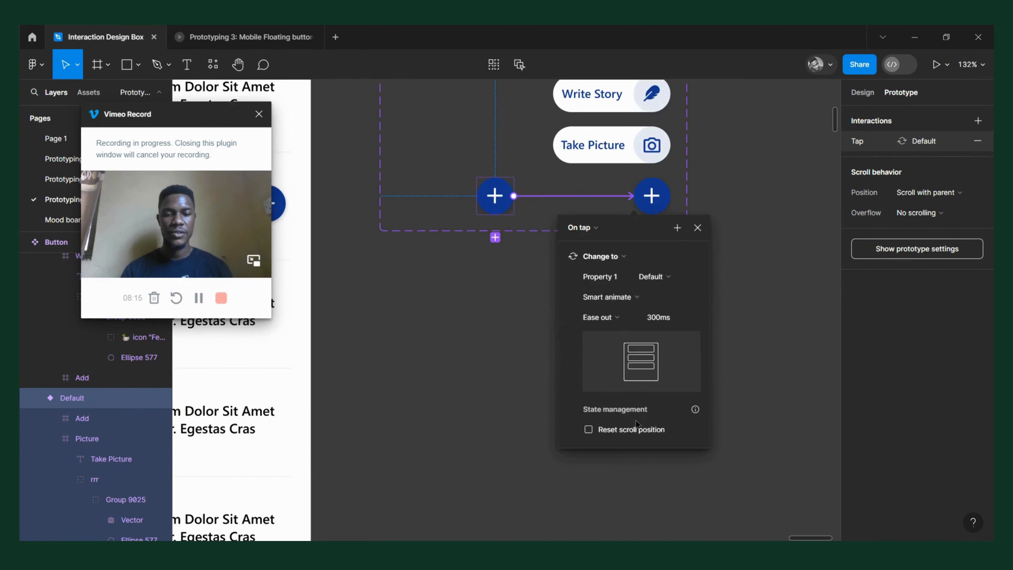
click(697, 228)
Link the expanded variant back to the collapsed variant with an On tap Change to interaction using Smart animate, Ease out, 300ms
click(634, 204)
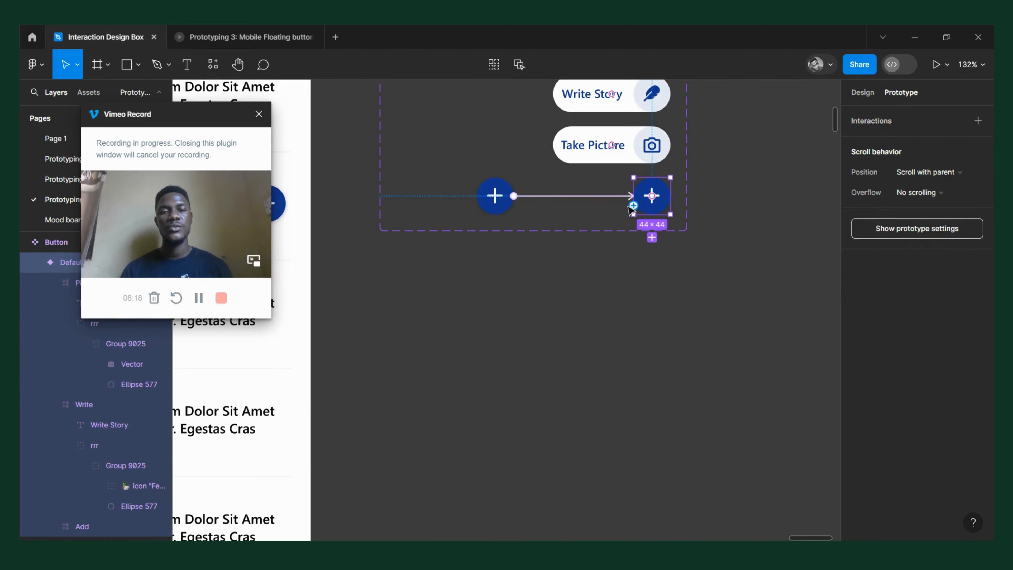
drag(633, 205, 494, 195)
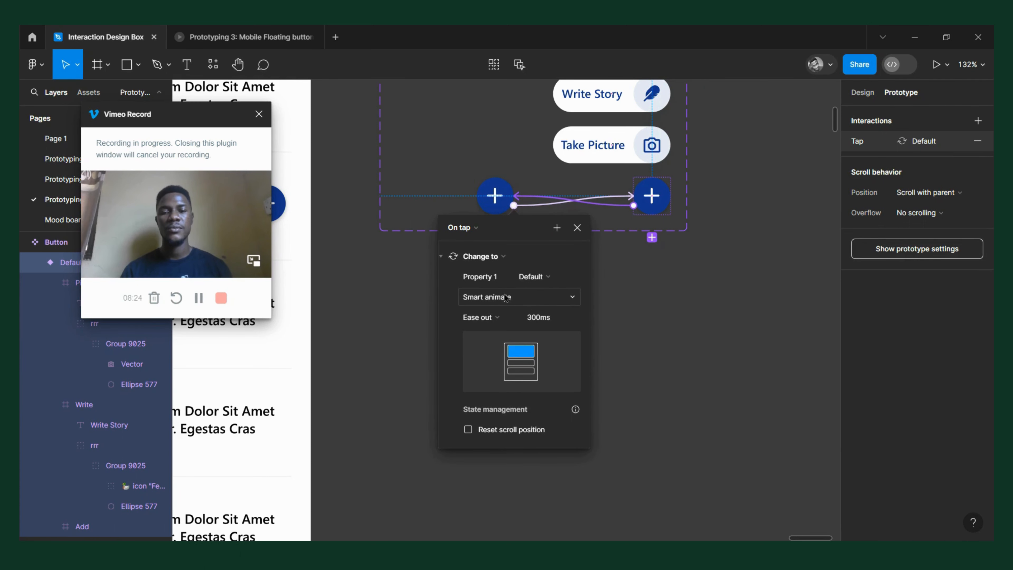
click(655, 274)
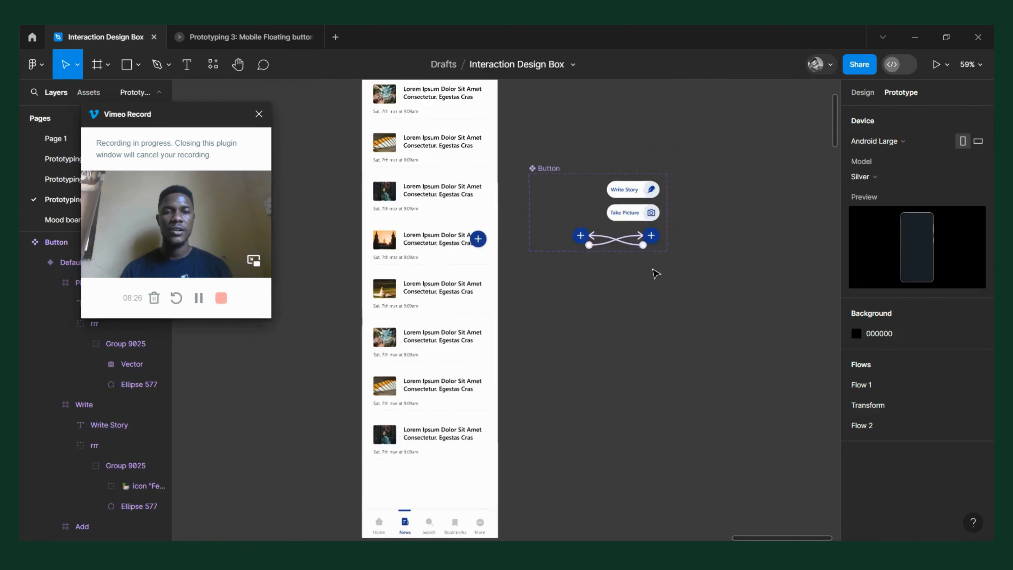
Replace the plus button on the news screen with an instance of the collapsed Button variant, using Paste to replace
scroll(655, 274, down, 5)
click(578, 236)
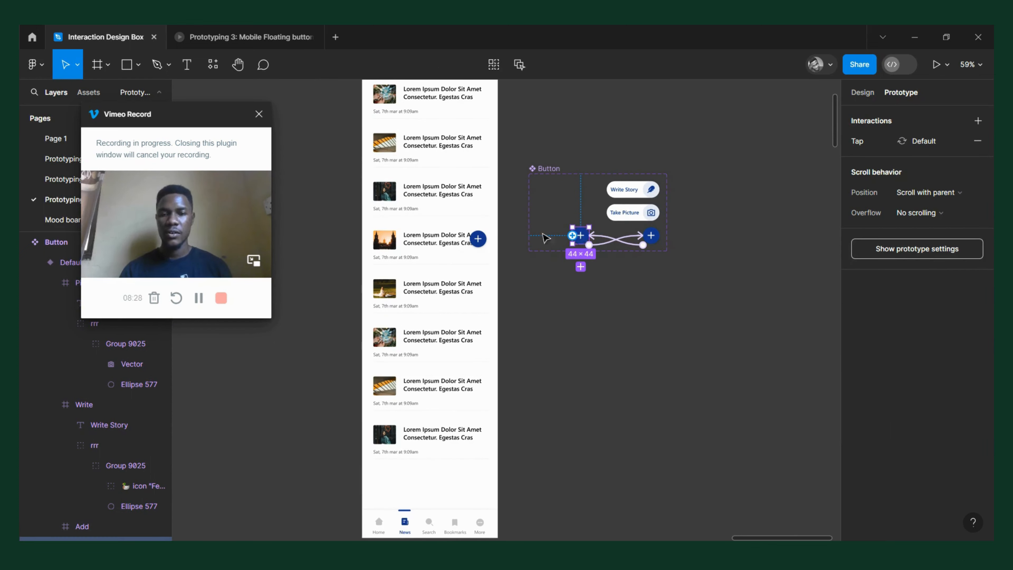
right_click(474, 239)
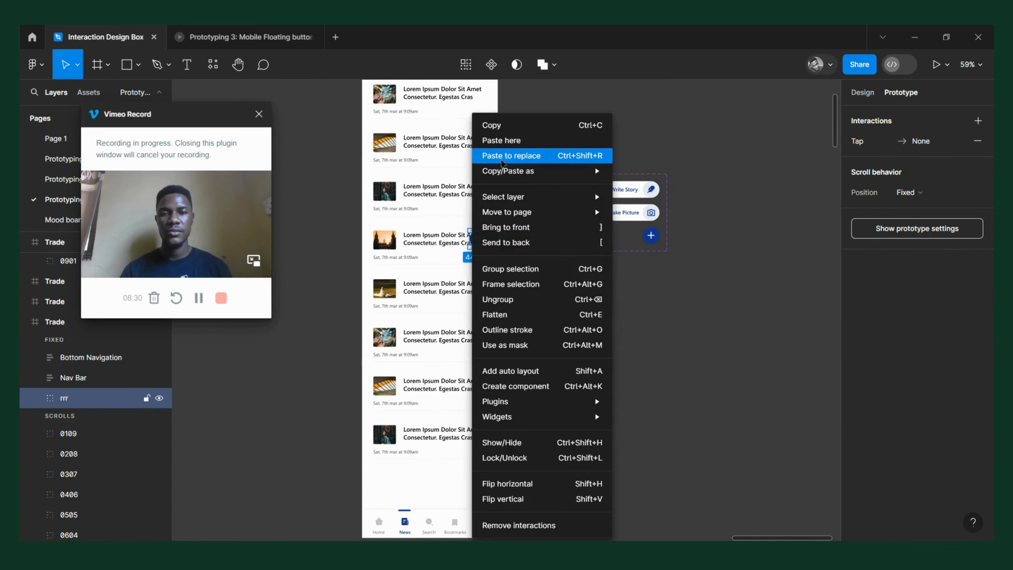
click(502, 155)
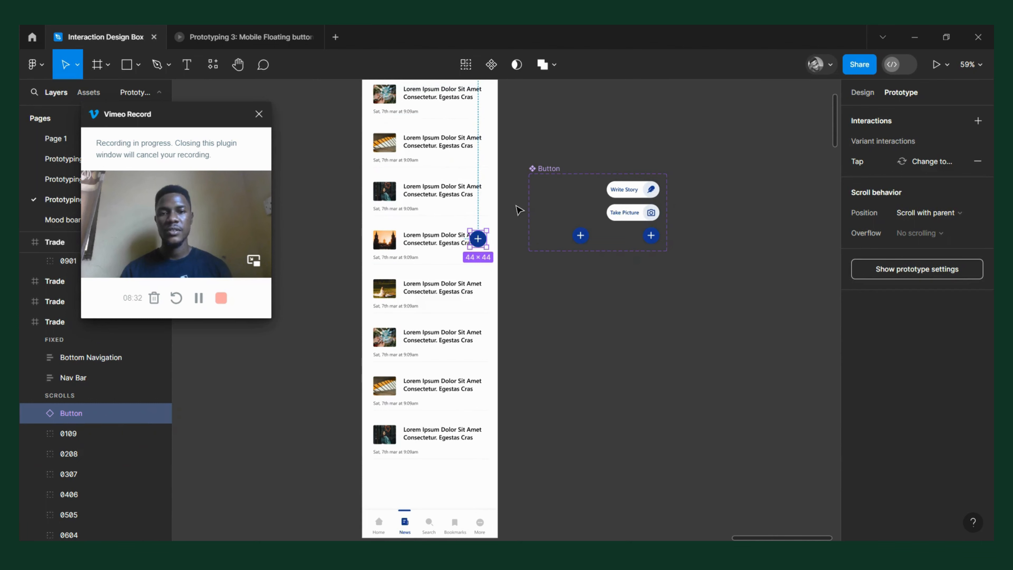
Preview the news screen prototype and tap the floating plus button repeatedly to test its expanding and collapsing, closing the preview at the end
scroll(518, 210, up, 3)
scroll(518, 210, down, 3)
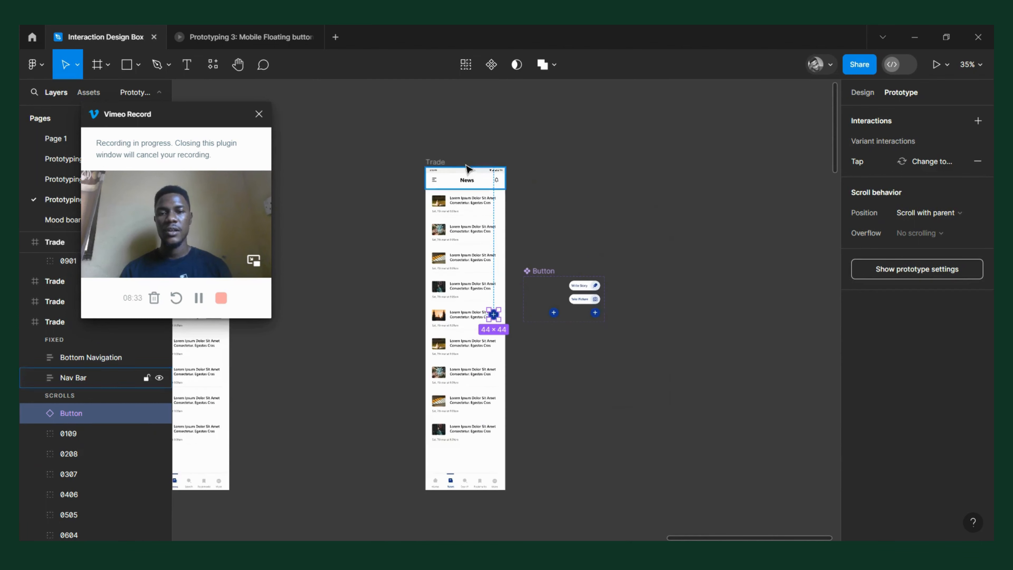
click(435, 162)
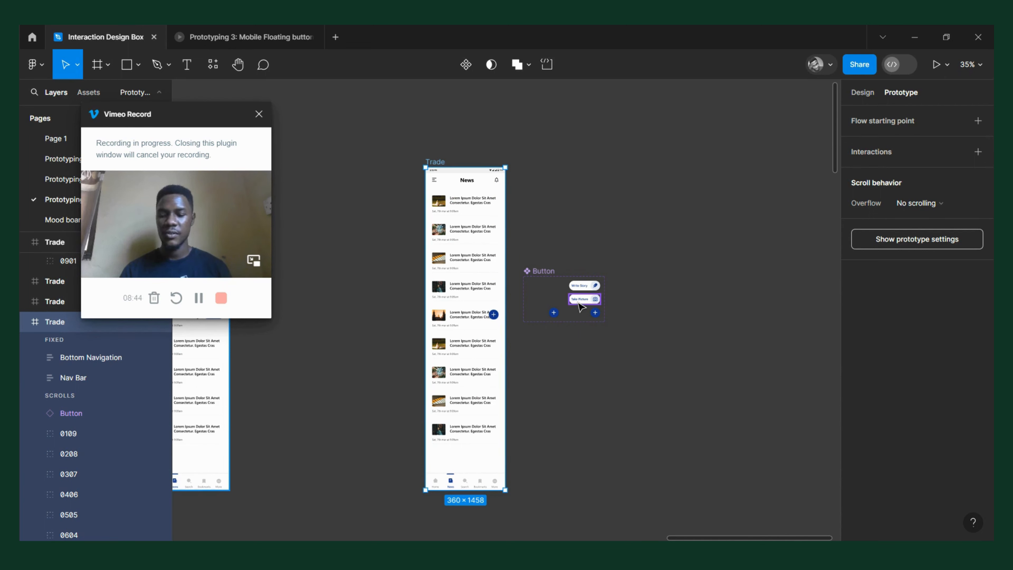
key(shift+space)
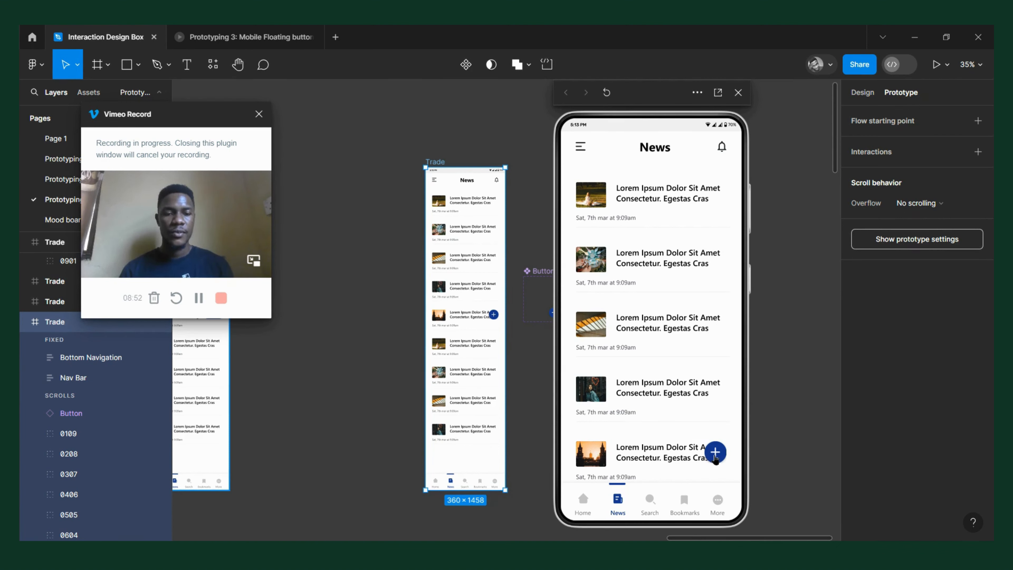
click(715, 458)
click(716, 459)
click(716, 458)
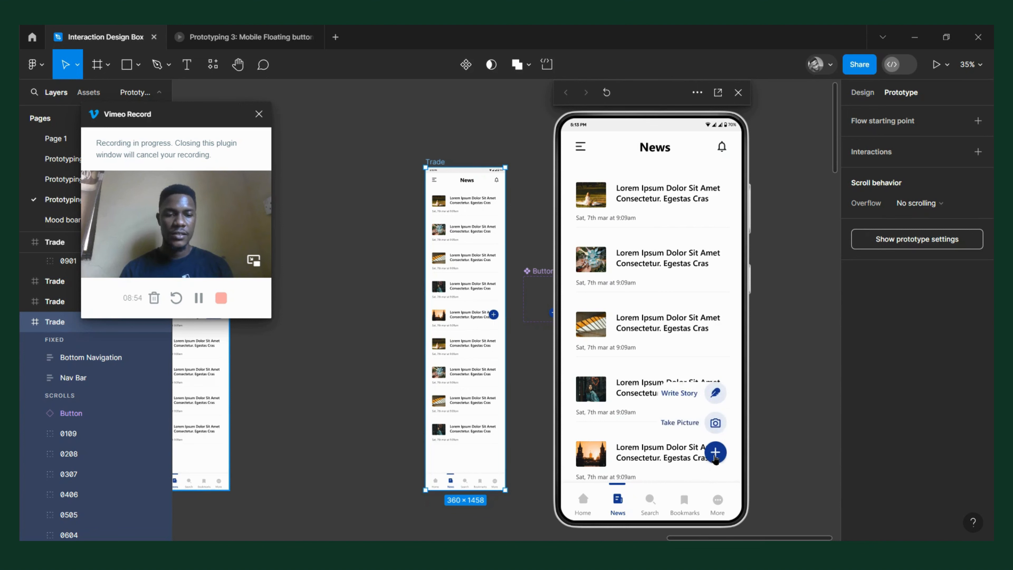
click(716, 458)
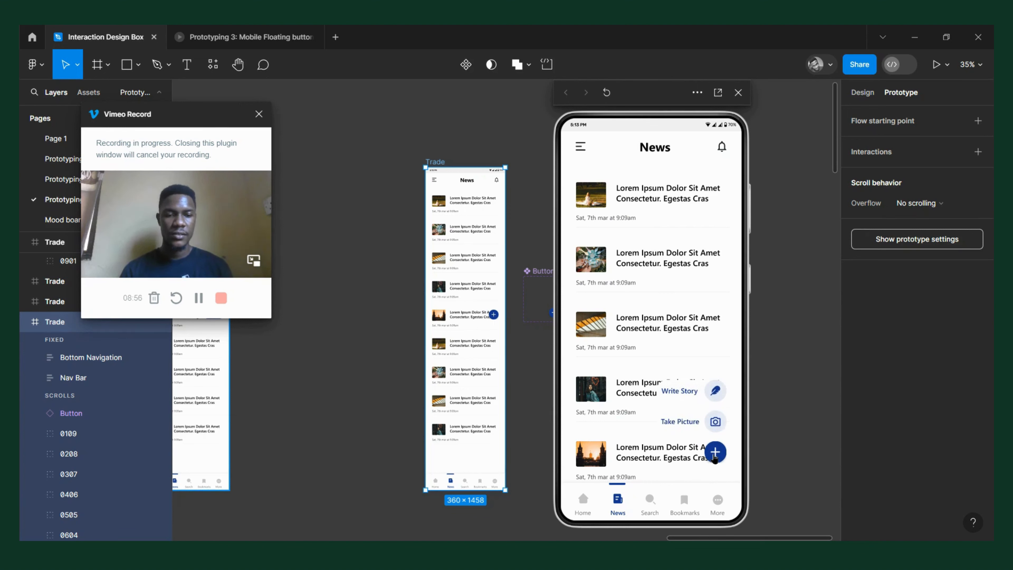
click(714, 458)
click(714, 458)
click(717, 443)
click(718, 443)
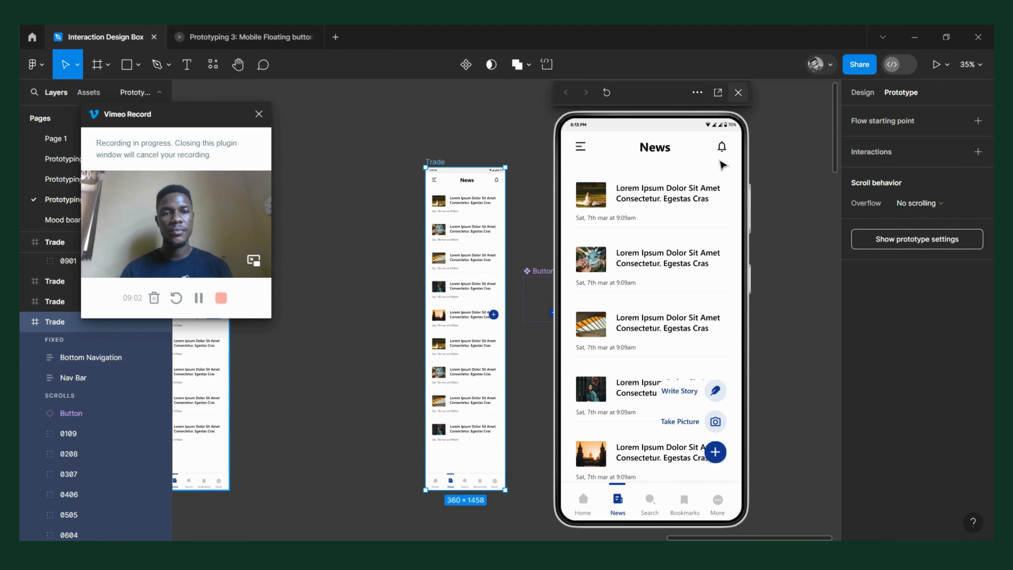
click(737, 93)
Move the plugin window off the layer list and bring the Add frame to the front of the expanded Button variant
scroll(610, 300, up, 5)
click(538, 375)
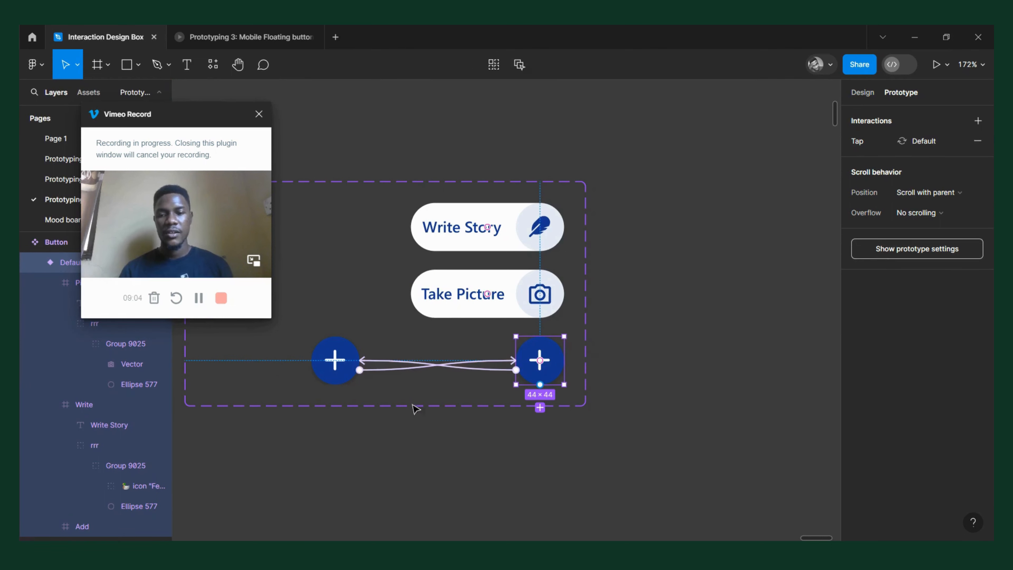
drag(174, 115, 293, 100)
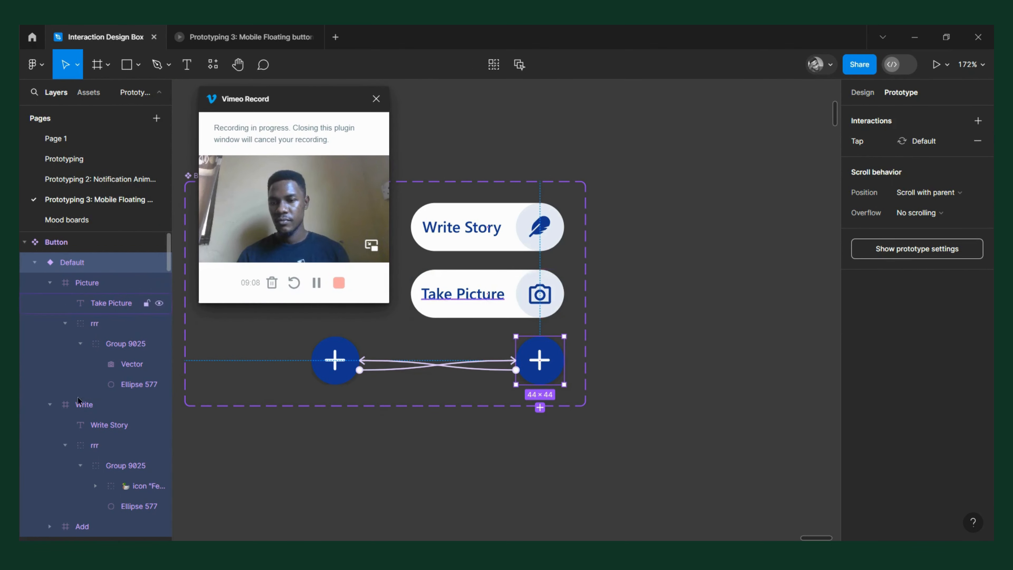
click(73, 526)
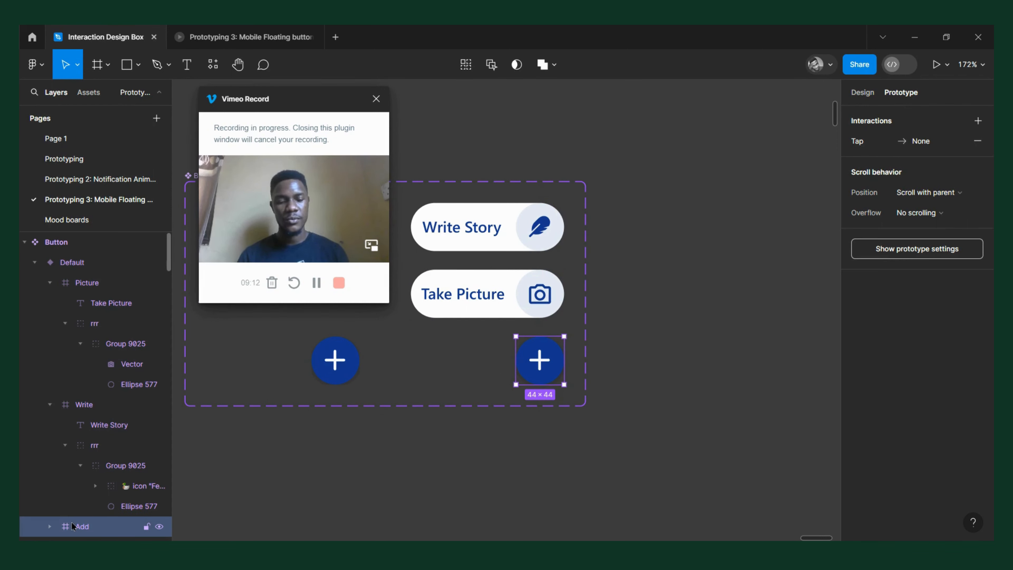
key(bracketright)
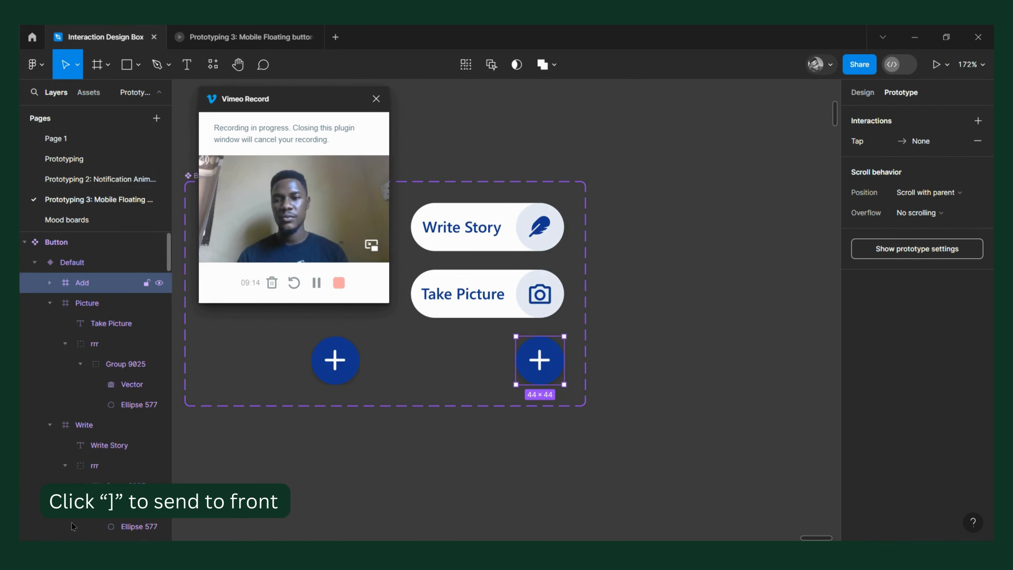
ctrl+scroll(672, 337, down, 5)
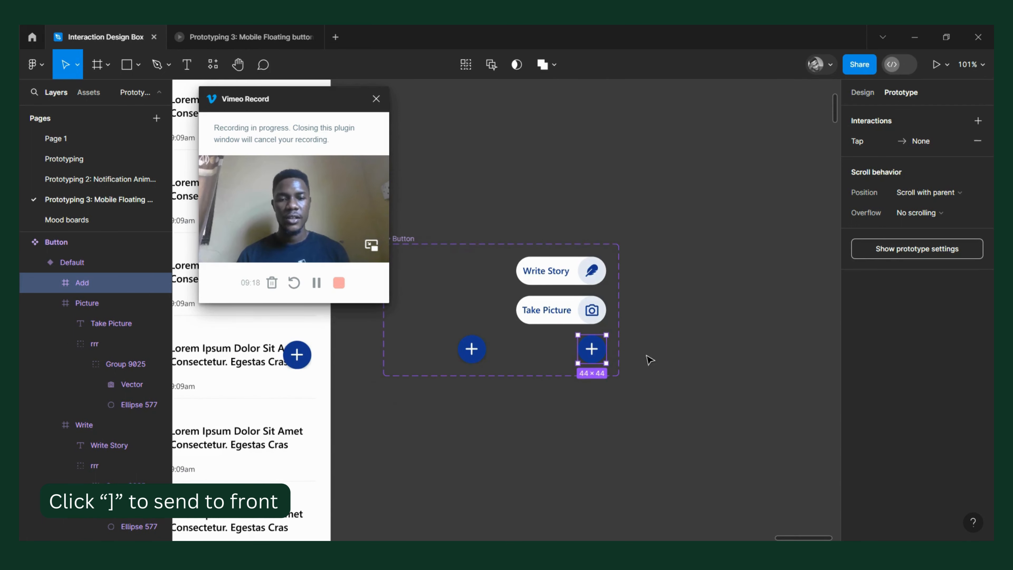
click(648, 357)
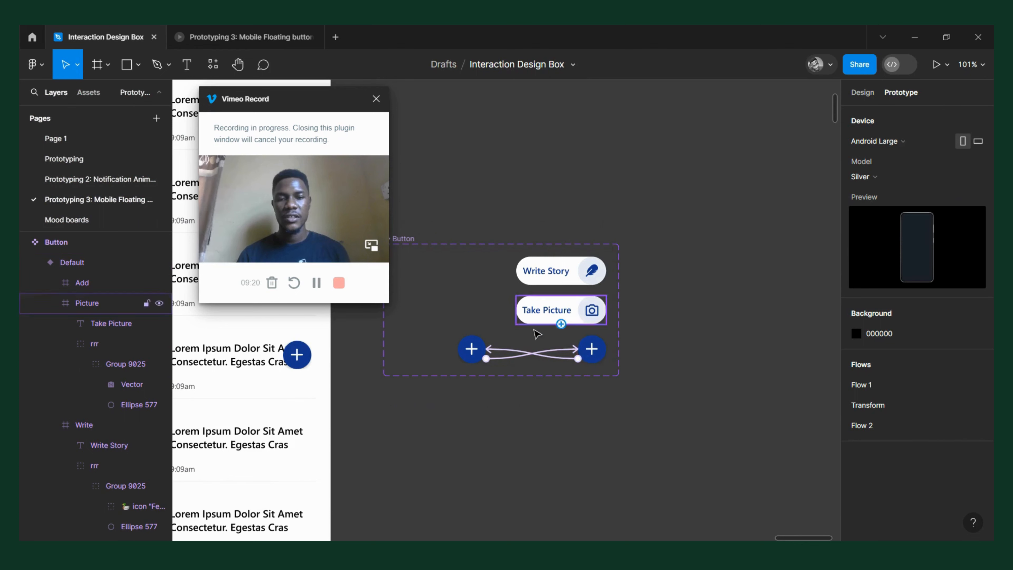
Preview the Trade frame again and check how the pills slide in relative to the plus circle, closing the preview at the end
ctrl+scroll(548, 286, down, 5)
click(582, 259)
shift+scroll(583, 258, left, 4)
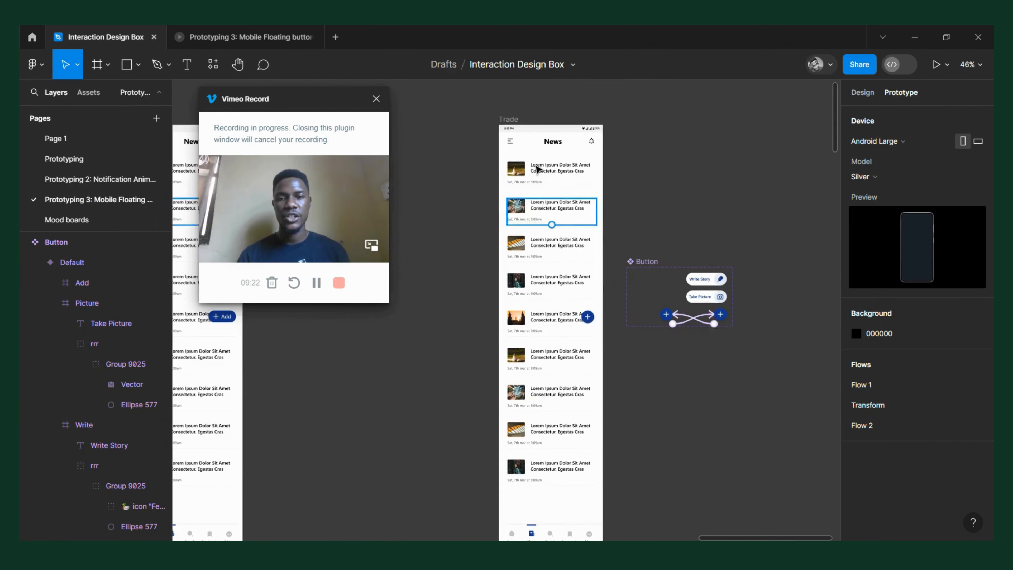
click(504, 127)
key(shift+space)
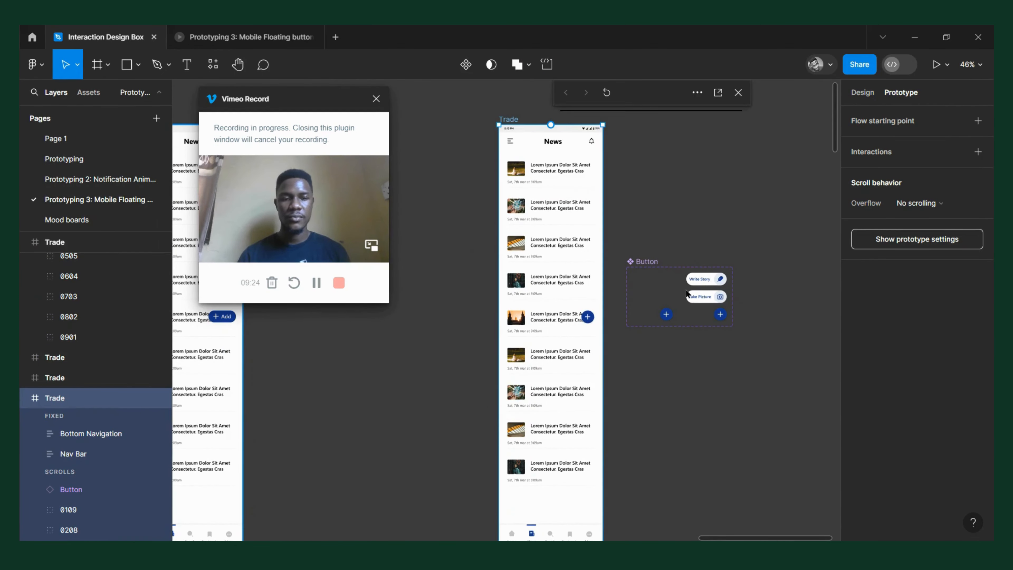
click(718, 452)
click(718, 452)
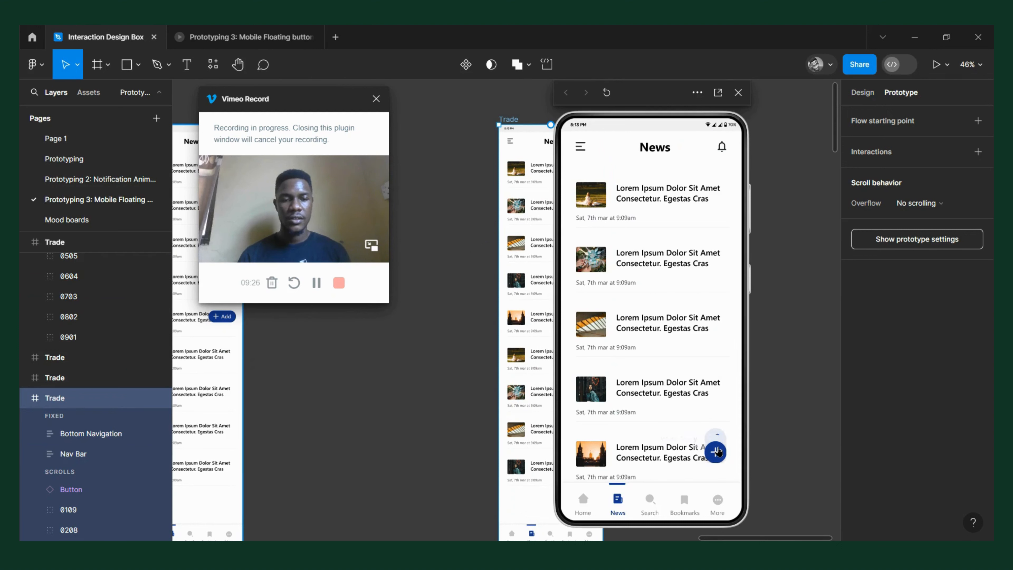
click(718, 452)
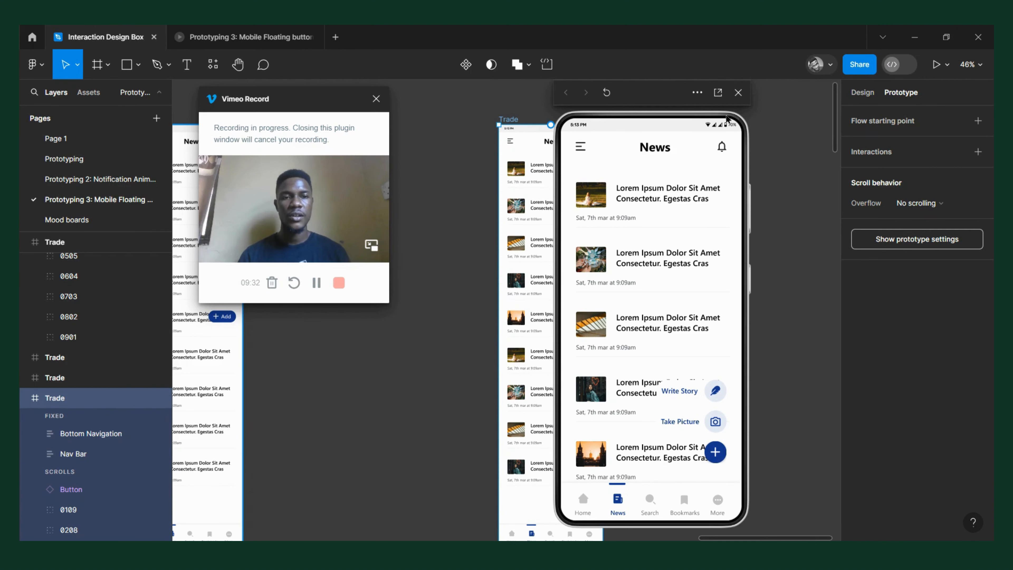
click(738, 92)
Enlarge the collapsed Button variant's frame upward and to the left, to about 144 × 166
scroll(741, 262, up, 6)
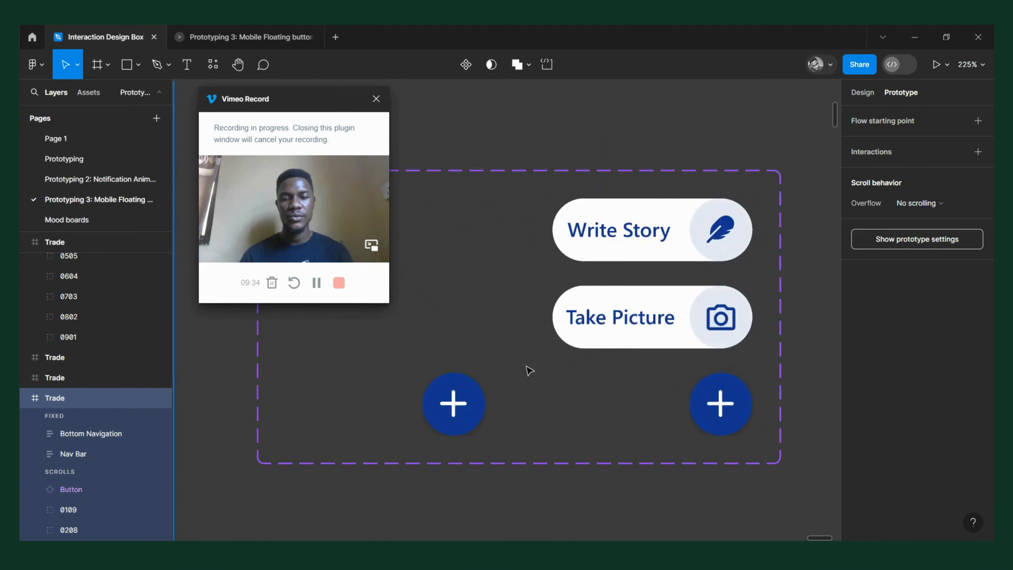
scroll(545, 423, left, 2)
click(533, 414)
scroll(563, 379, down, 3)
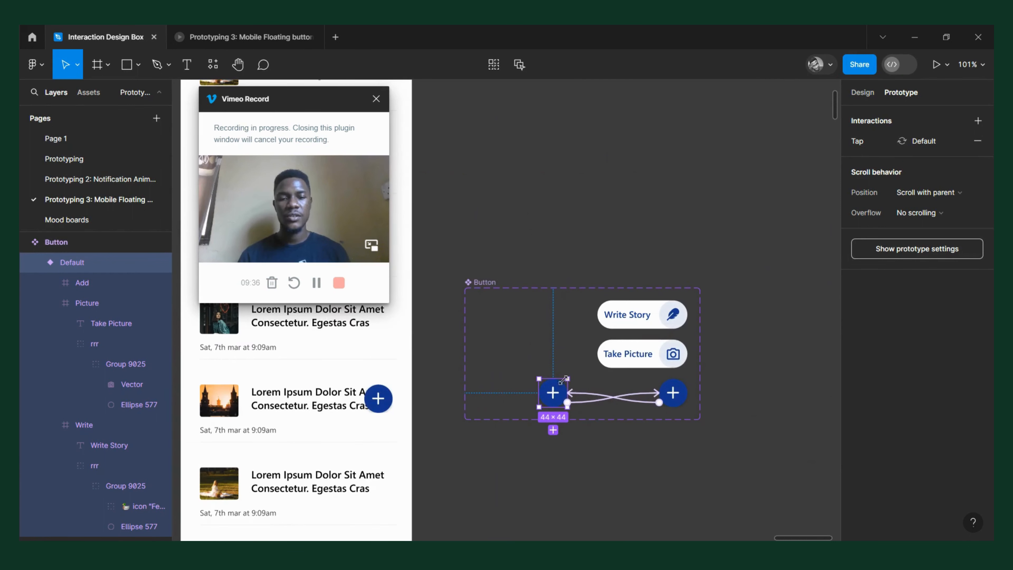
drag(546, 374, 474, 316)
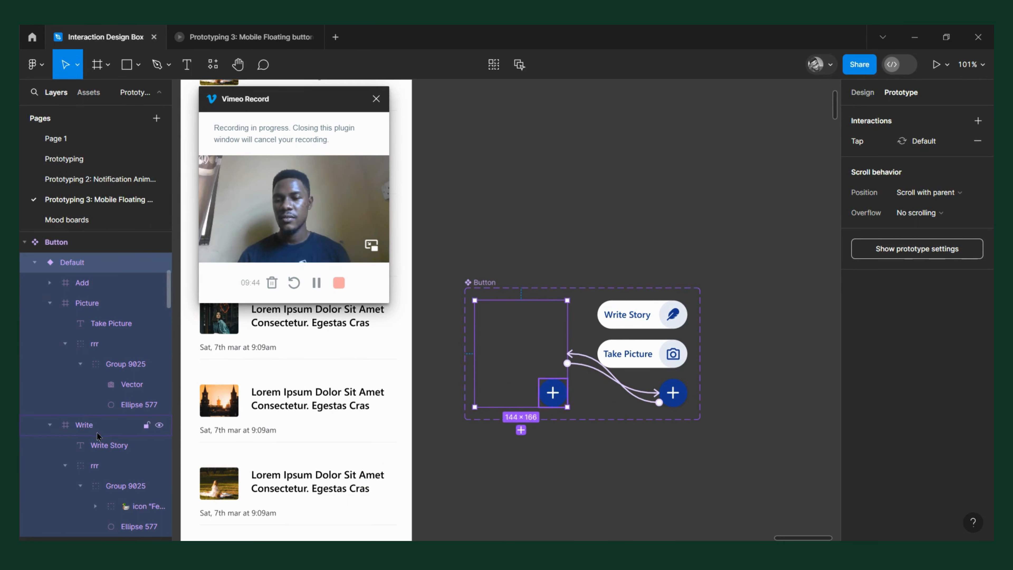
Move the collapsed variant's Write and Picture frames up together so they sit directly above the plus circle
click(104, 429)
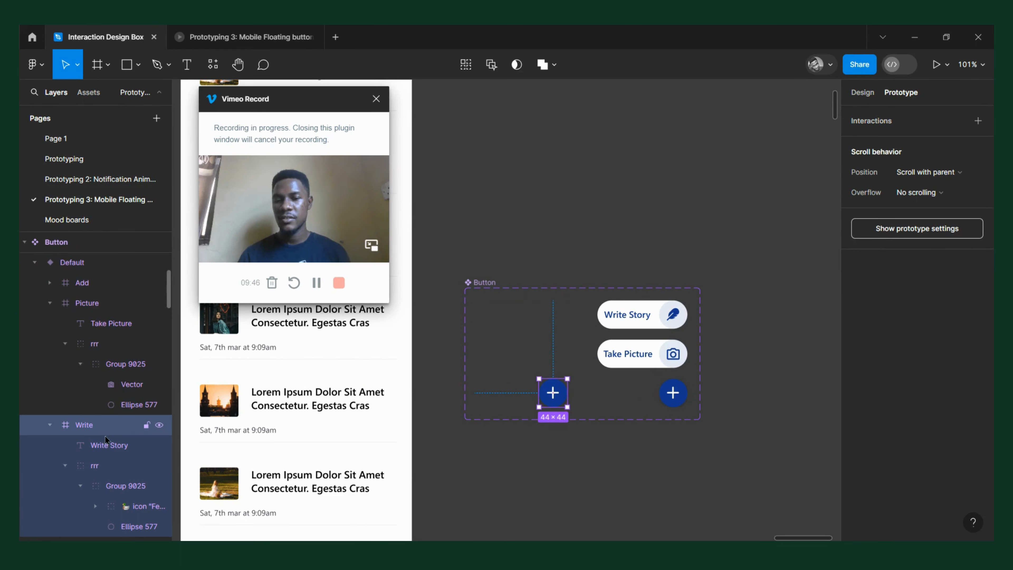
scroll(108, 418, down, 3)
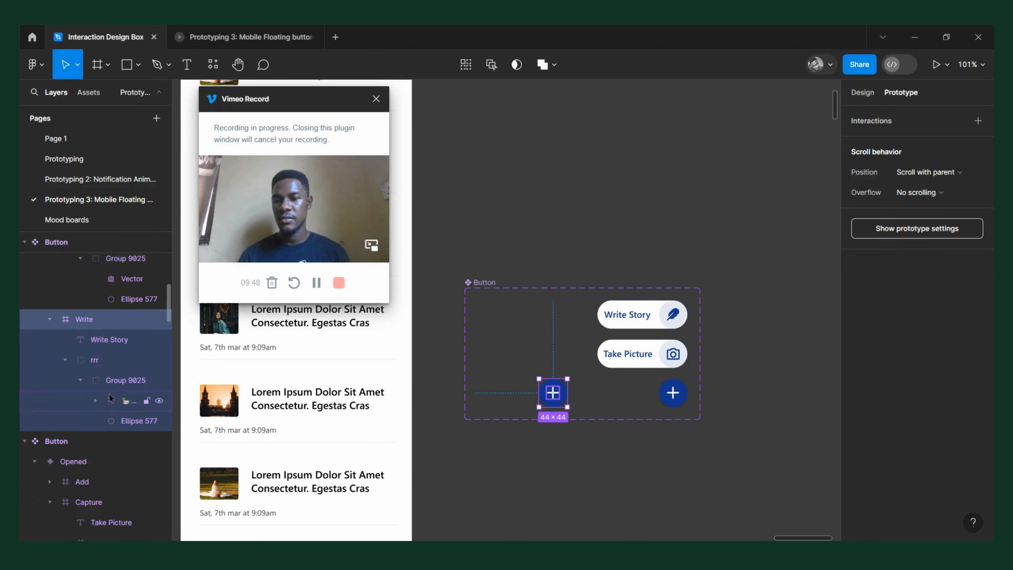
scroll(109, 397, up, 3)
shift+click(86, 306)
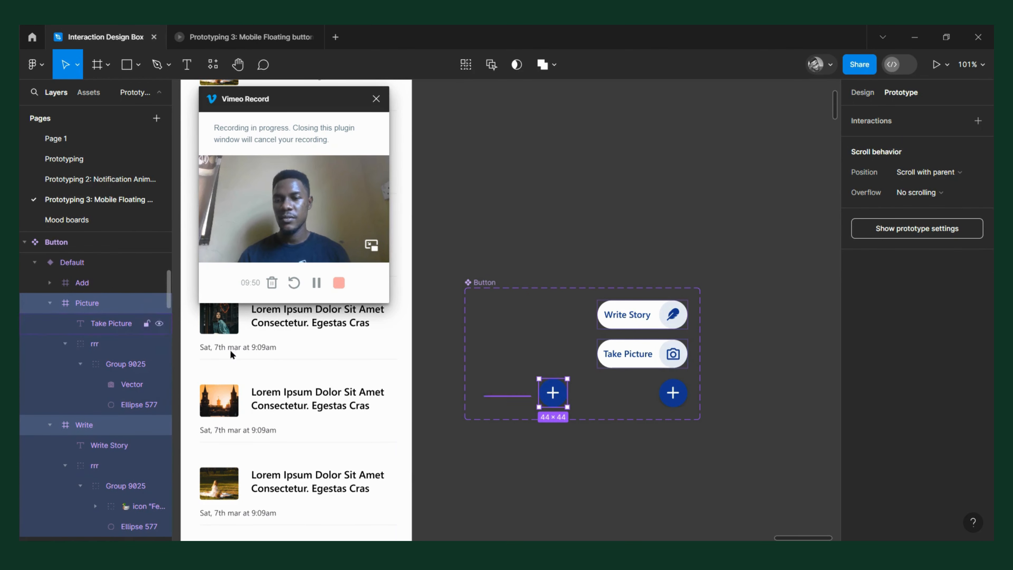
key(shift+Up)
key(shift+Up)
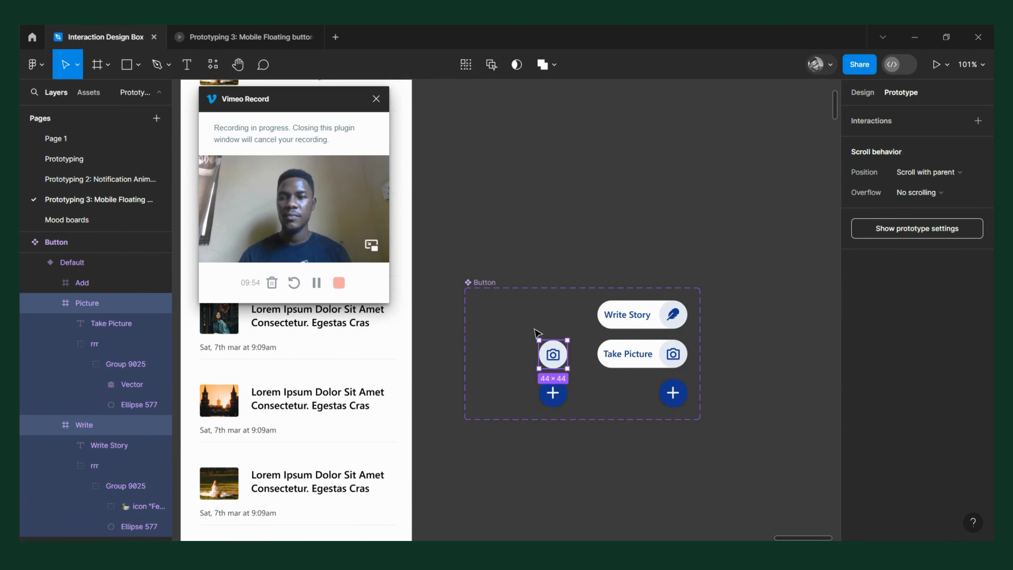
scroll(590, 348, up, 5)
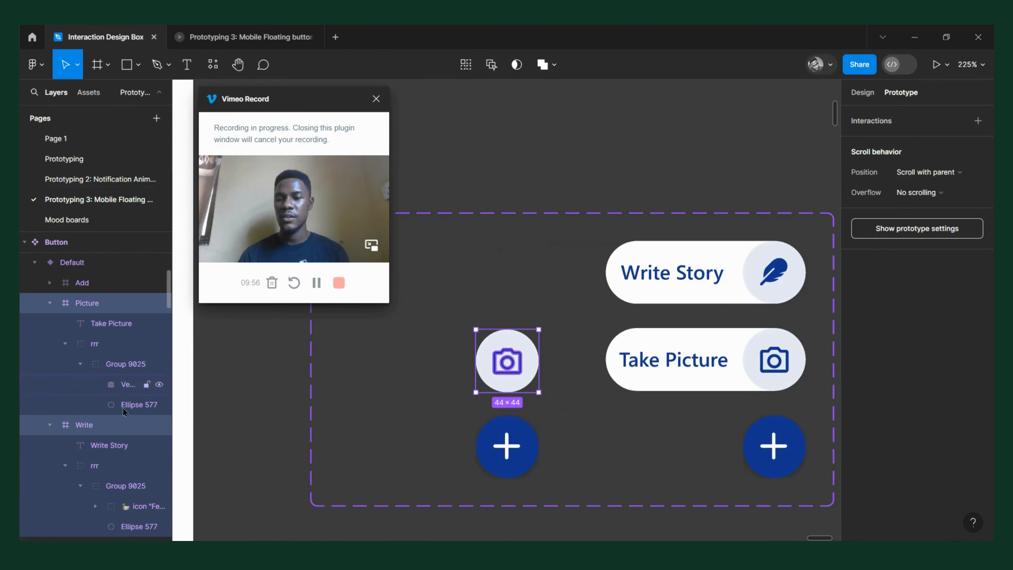
Move only the collapsed variant's Write frame further up so the feather circle sits above the camera circle
click(80, 424)
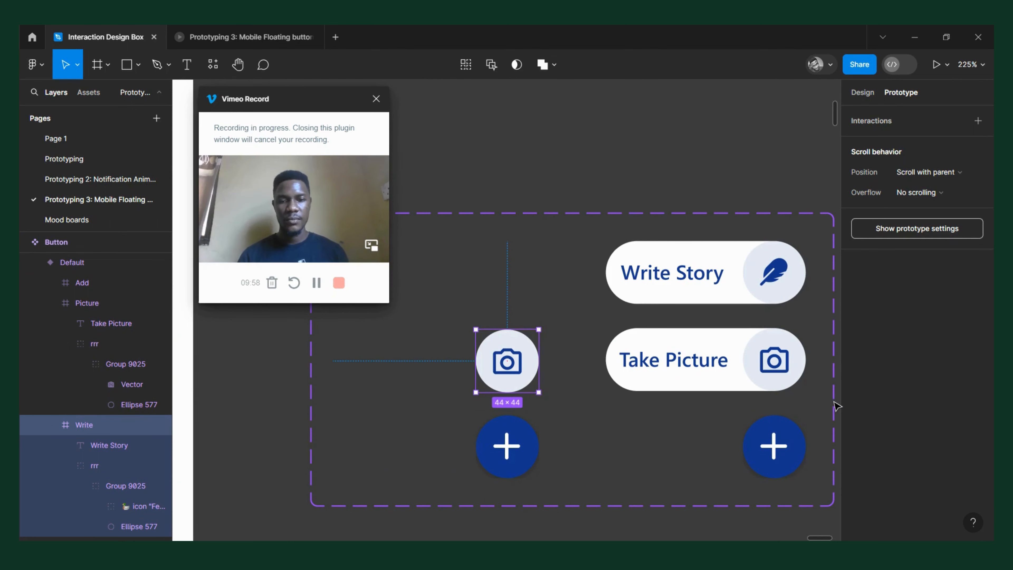
key(shift+Up)
key(shift+Up)
key(shift+Up)
key(shift+Up)
key(shift+Up)
key(shift+Up)
key(shift+Up)
key(shift+Up)
key(shift+Up)
key(shift+Up)
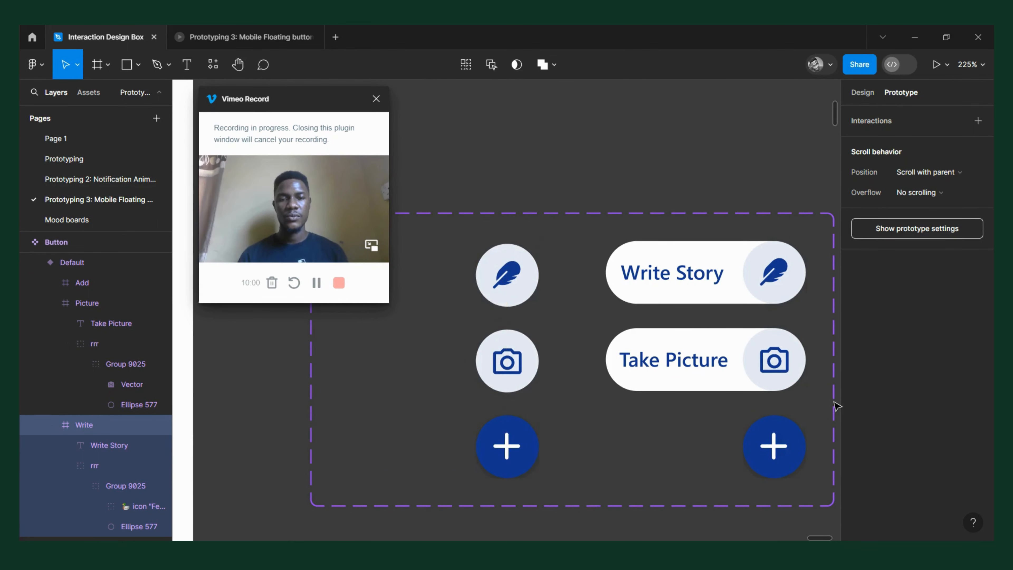
Widen the collapsed variant's Write frame to about 148 × 44 and its Picture frame to about 144 × 44, exposing both labels
scroll(739, 375, left, 4)
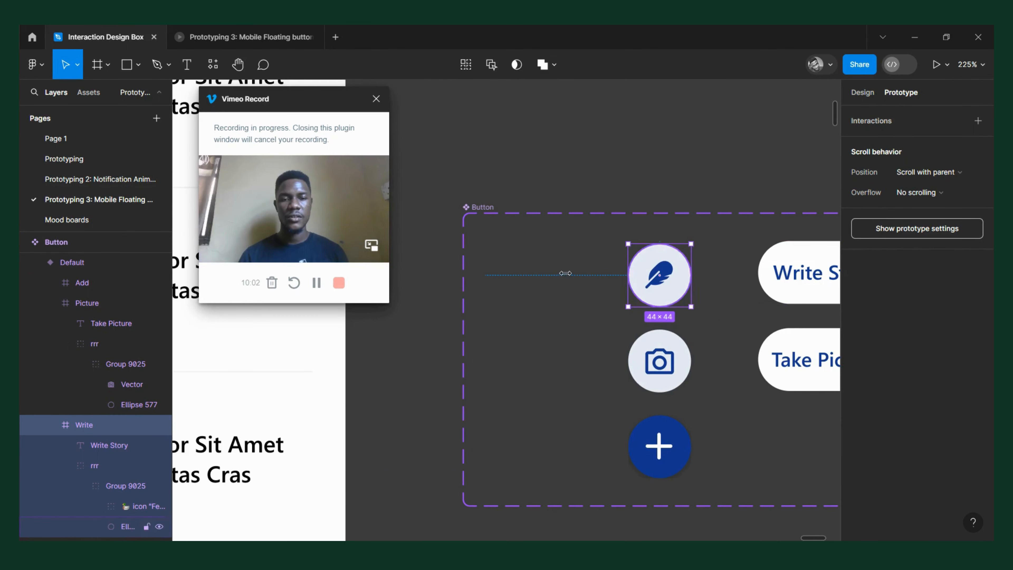
drag(627, 267, 480, 275)
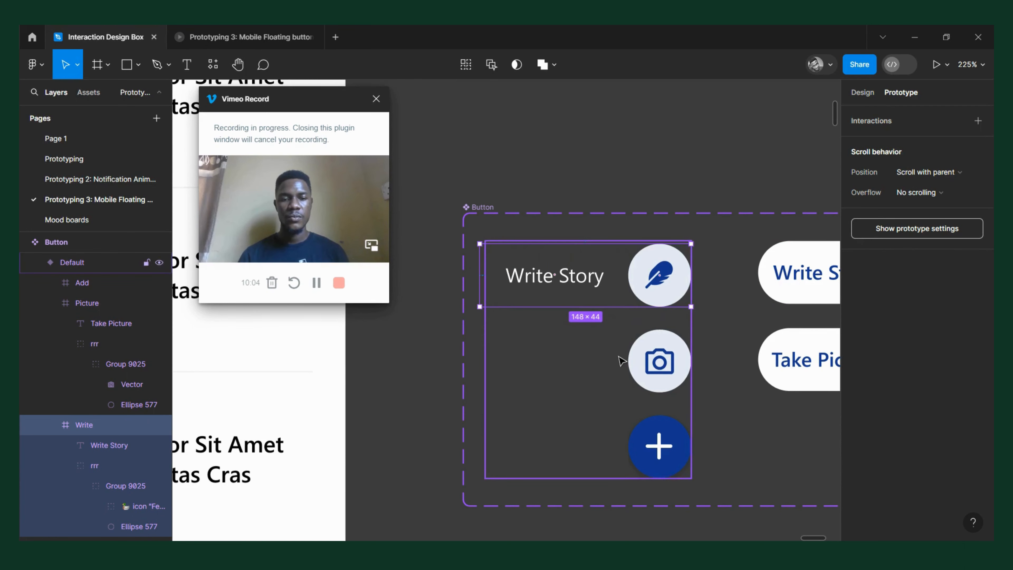
click(634, 359)
drag(625, 343, 485, 343)
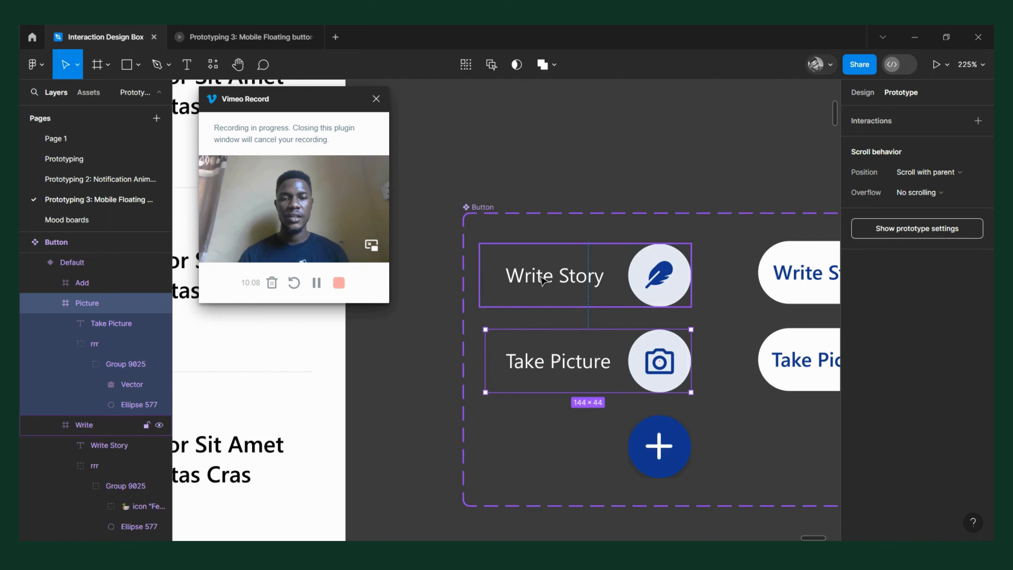
Shift the Write Story label to the right over the feather circle and send it to the back of the Write frame
double_click(542, 280)
drag(542, 281, 594, 284)
key(ctrl+[)
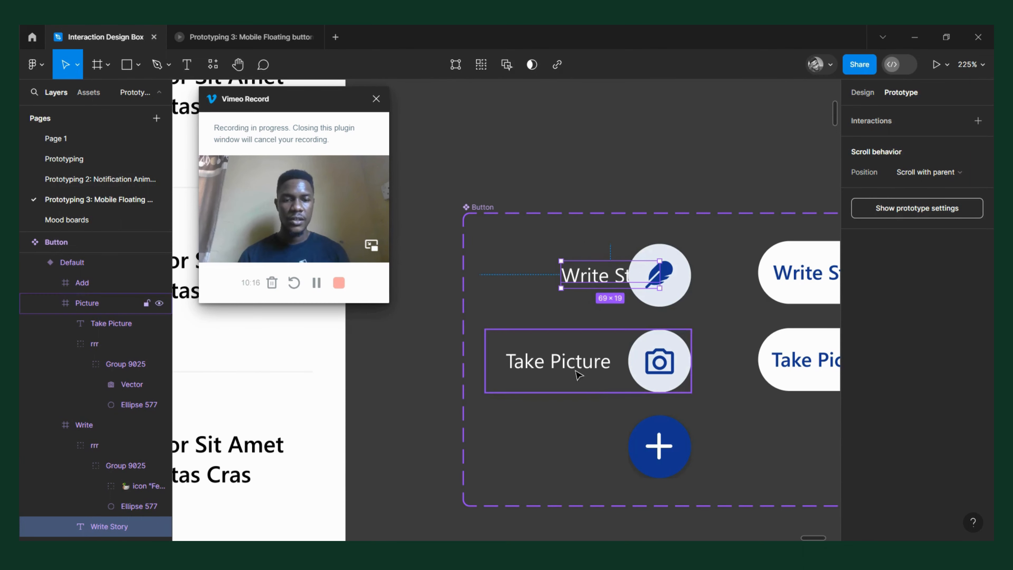
Send the collapsed variant's Take Picture label to the back of the Picture frame and shift it right, partly behind the camera circle
click(536, 370)
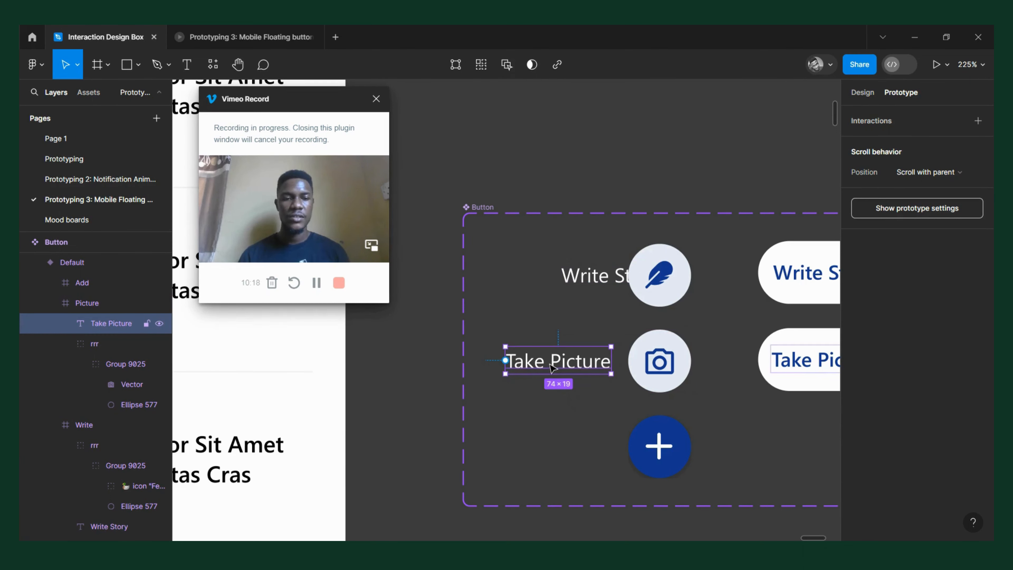
scroll(530, 373, right, 4)
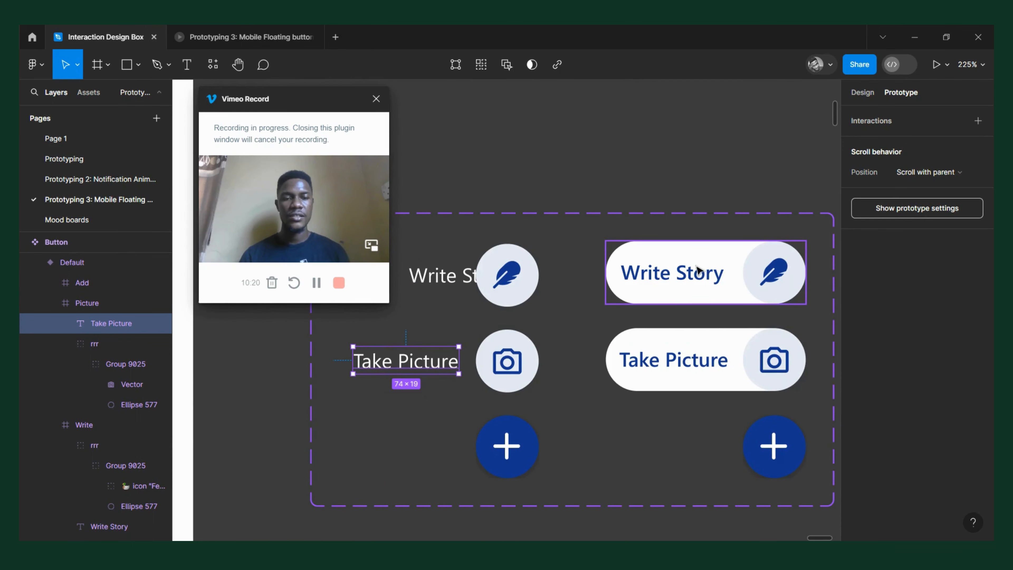
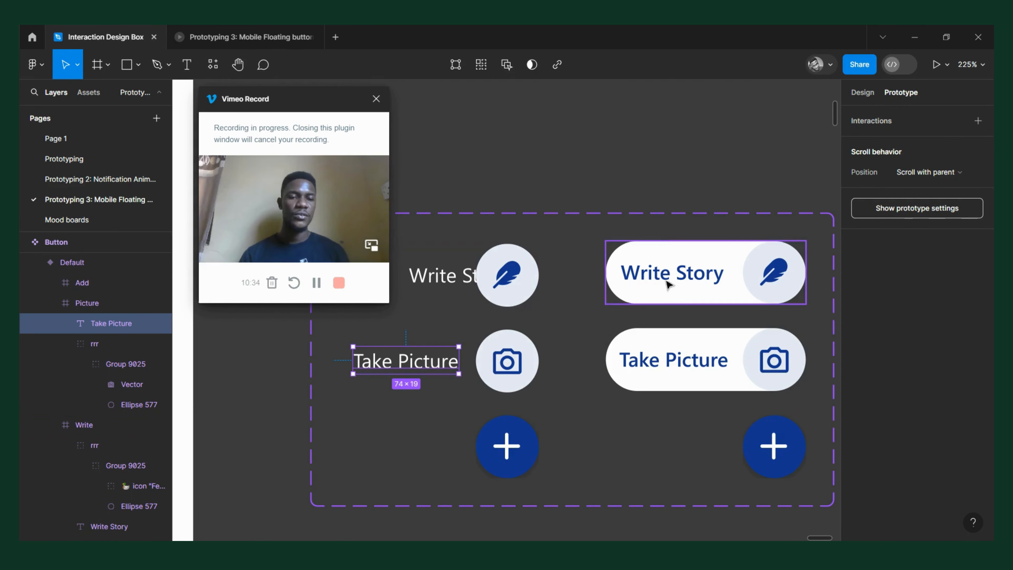
scroll(718, 279, down, 3)
scroll(550, 330, up, 3)
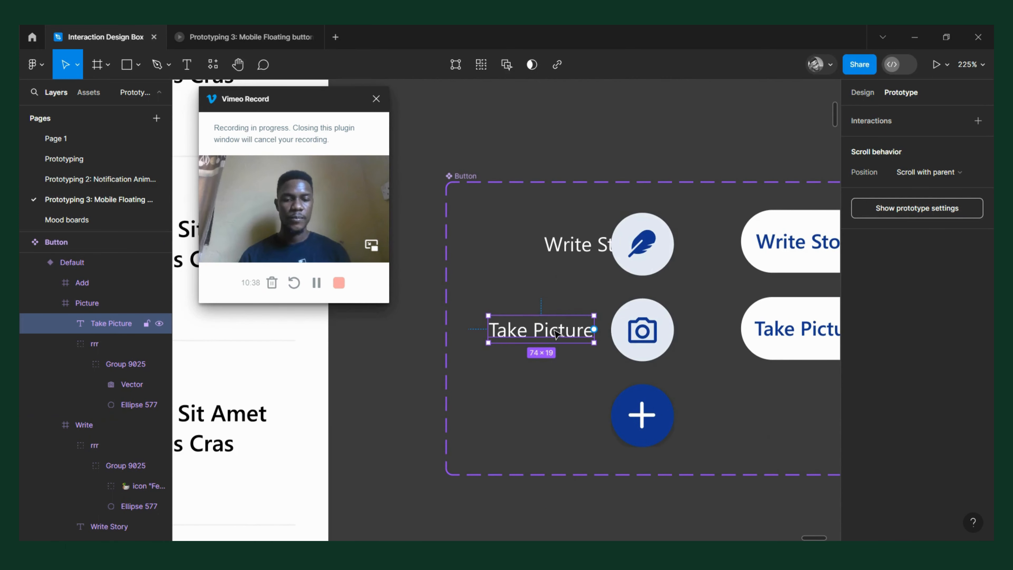
key(ctrl+[)
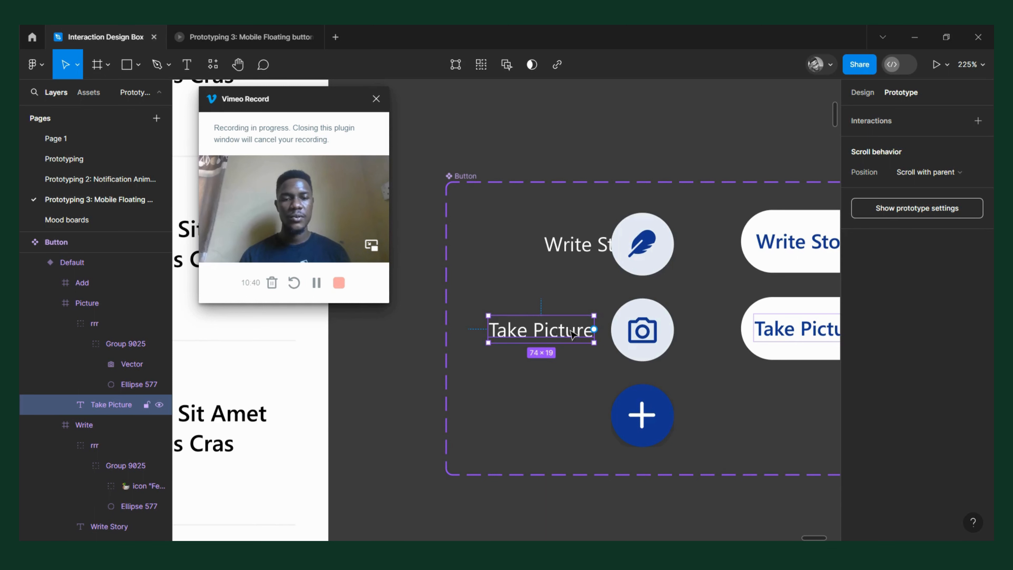
drag(571, 331, 607, 338)
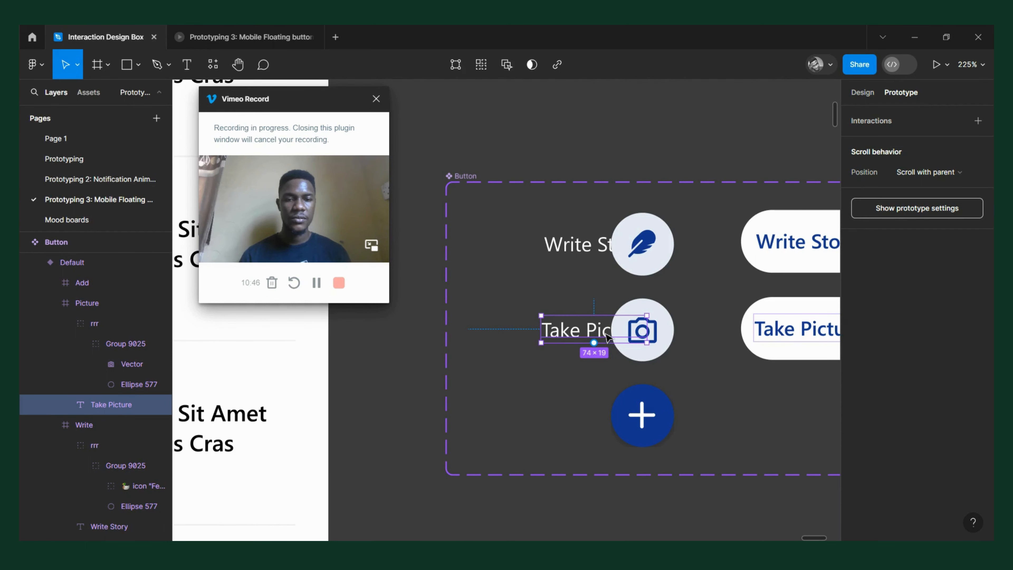
Narrow the collapsed variant's Write frame from its left edge to 44 × 44, fitting the feather circle
ctrl+scroll(584, 271, down, 3)
click(580, 249)
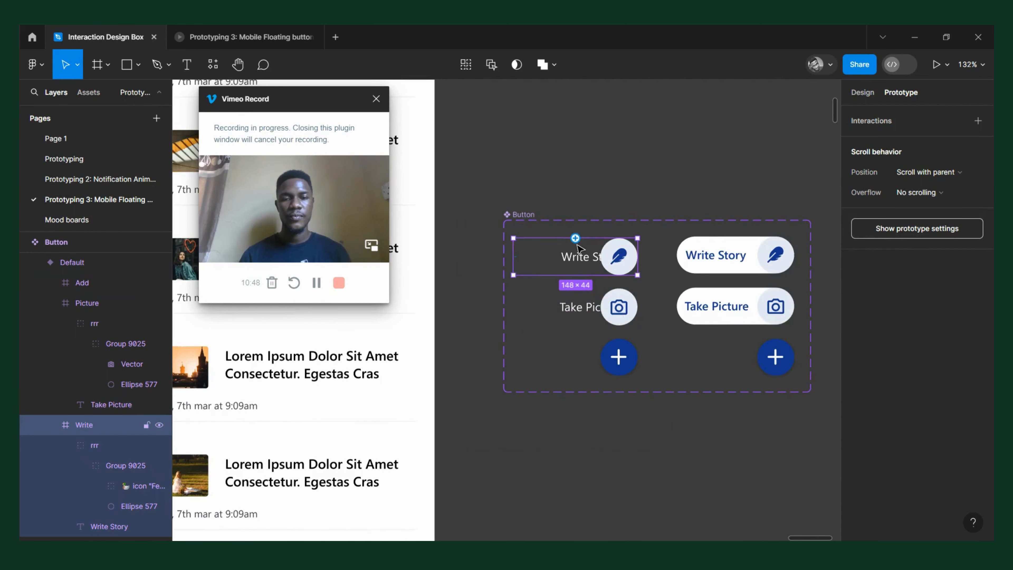
ctrl+scroll(513, 258, up, 2)
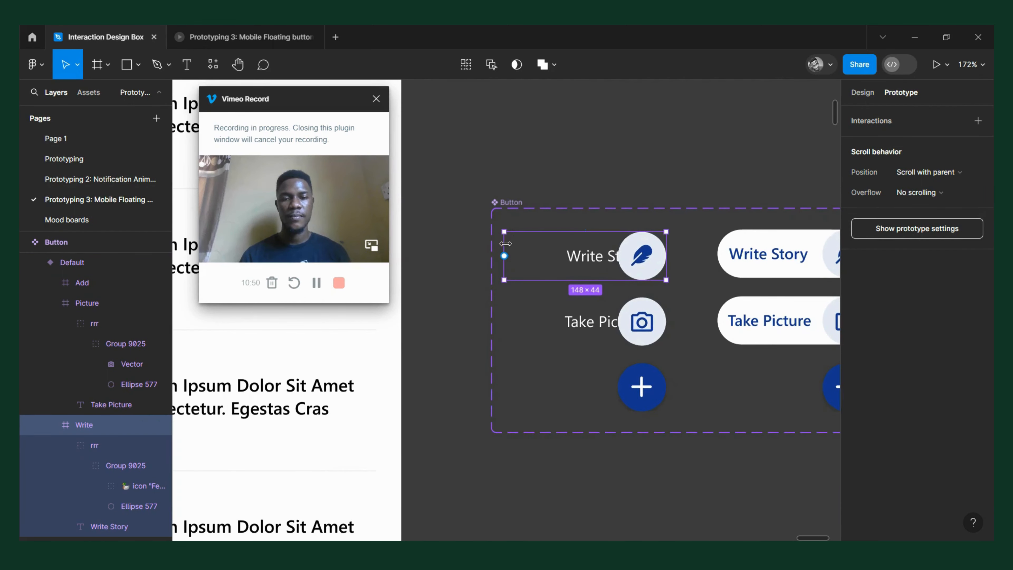
drag(505, 243, 618, 255)
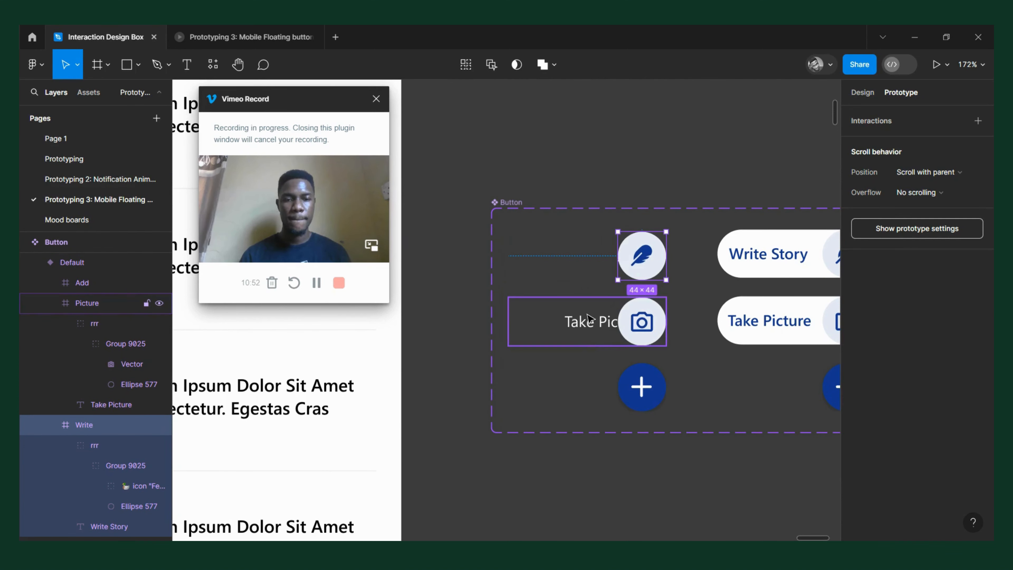
key(shift+2)
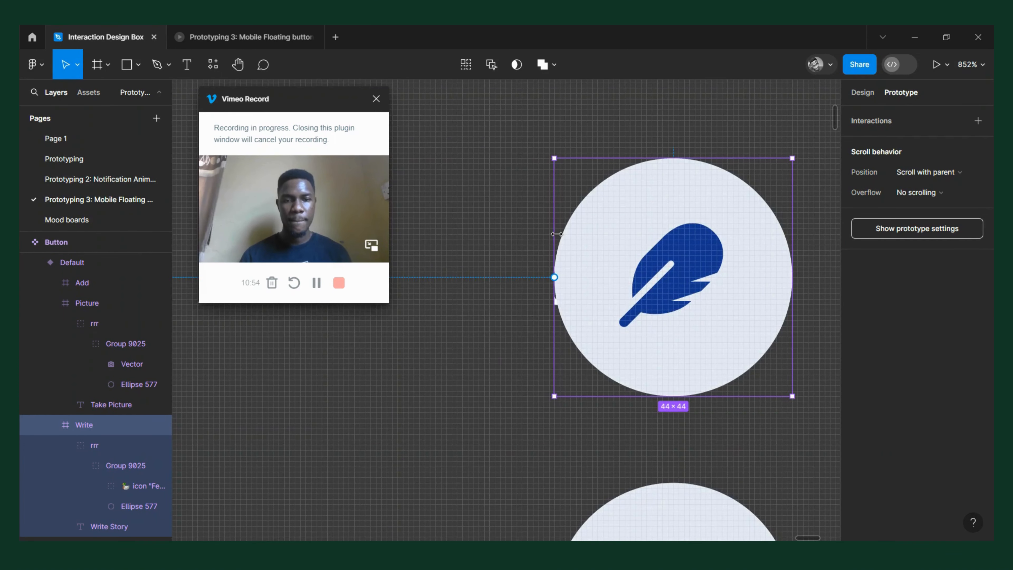
Widen the Write frame to about 68 × 44 and nudge the Write Story label slightly further right behind the feather circle
drag(557, 234, 425, 255)
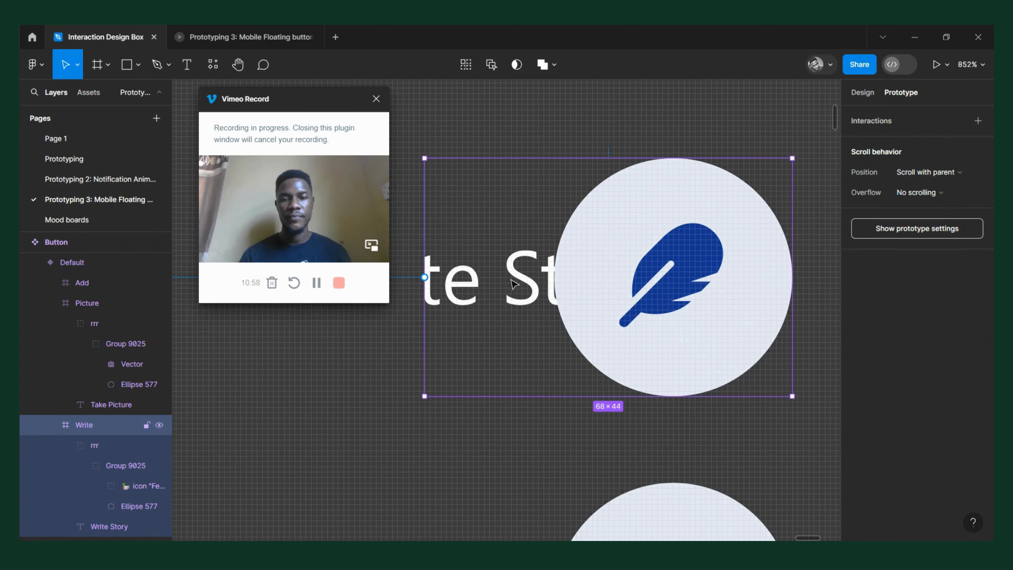
click(513, 283)
key(Right)
key(Right)
key(Right)
key(Right)
key(Right)
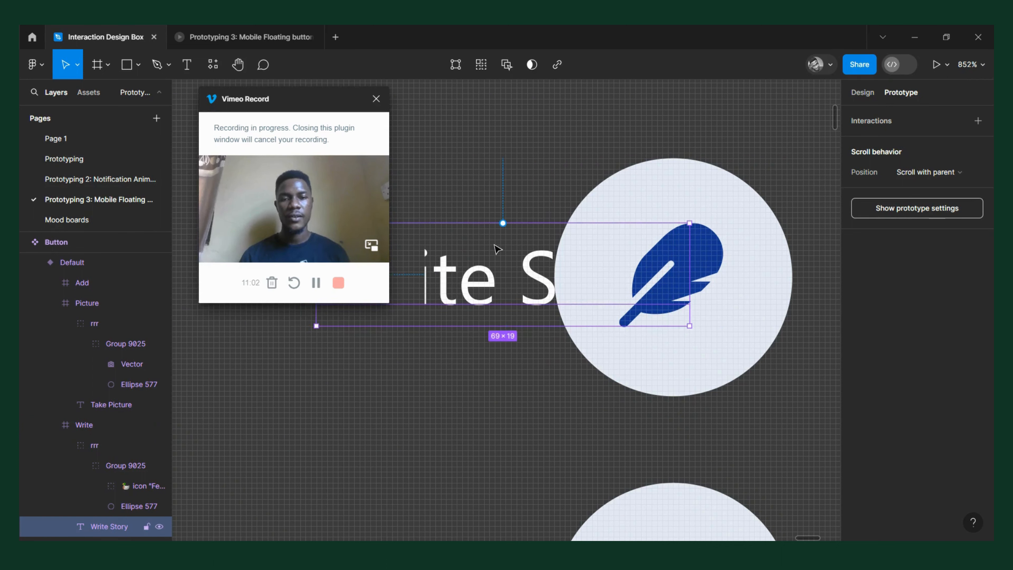
Shrink the Write frame back to 44 × 44 around the feather circle, clipping its label
click(597, 186)
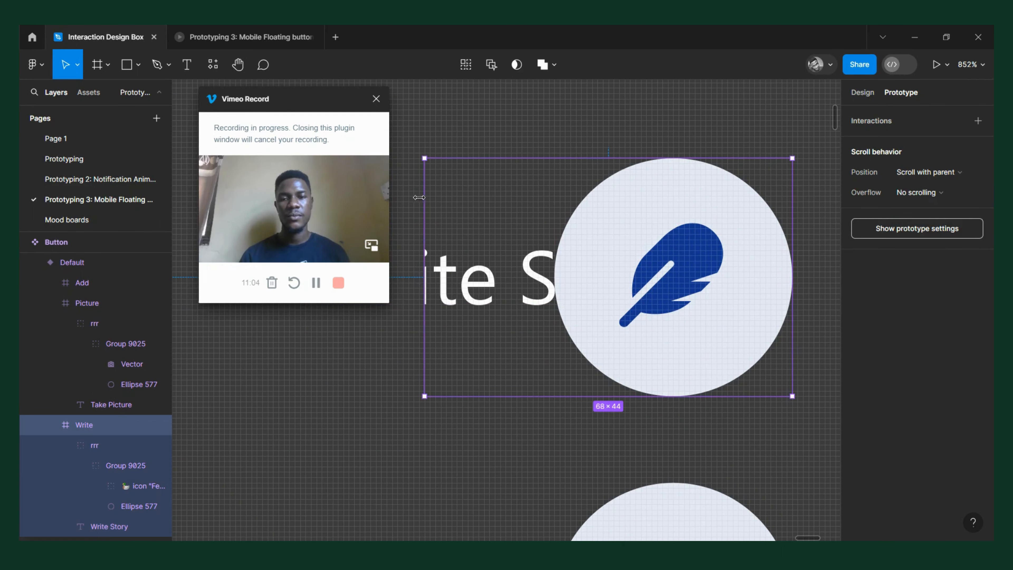
click(426, 200)
key(Escape)
click(619, 194)
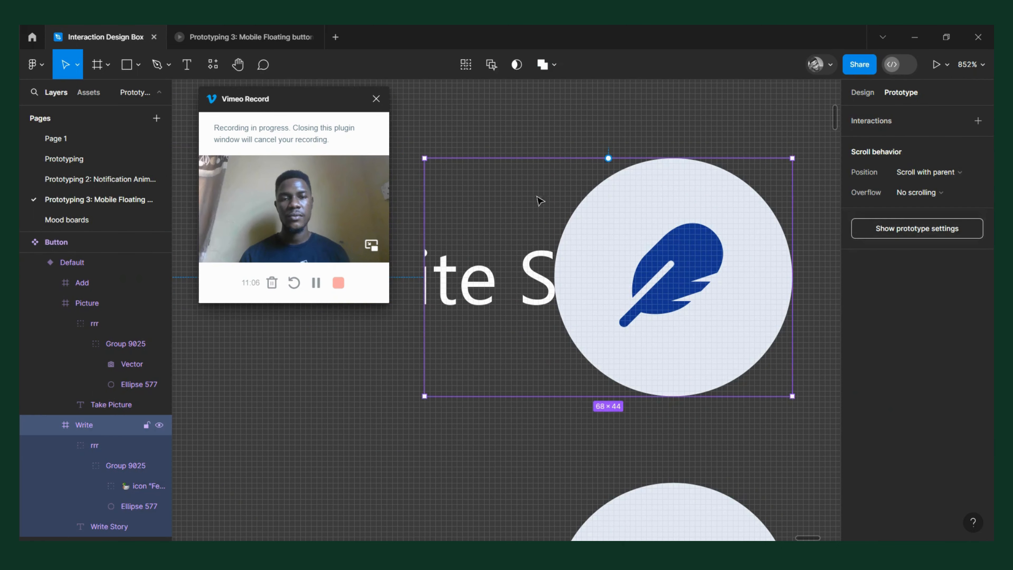
drag(425, 206, 557, 224)
Narrow the collapsed variant's Picture frame from its left edge to 44 × 44 around the camera circle
scroll(509, 189, down, 5)
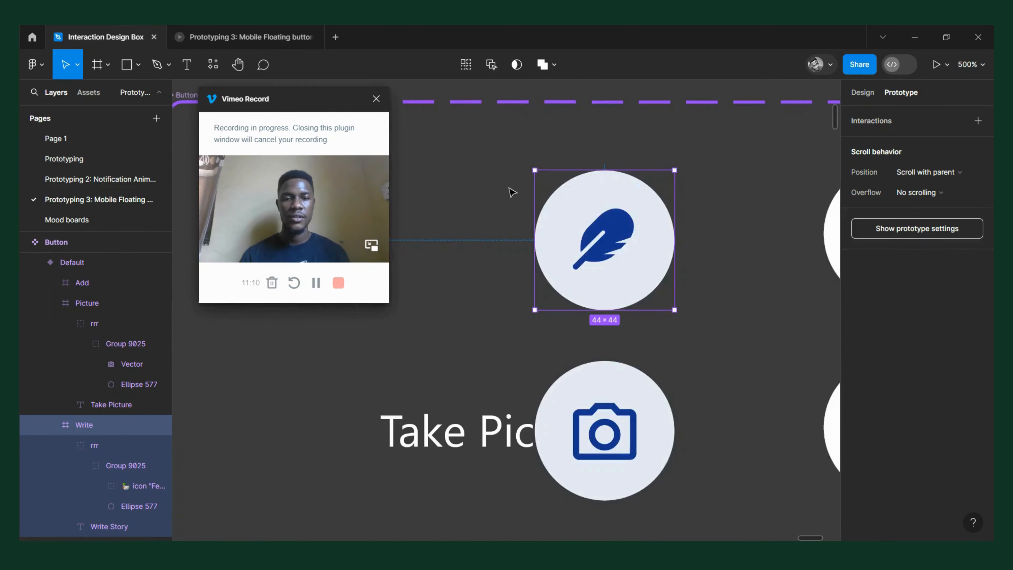
click(499, 331)
scroll(498, 339, left, 3)
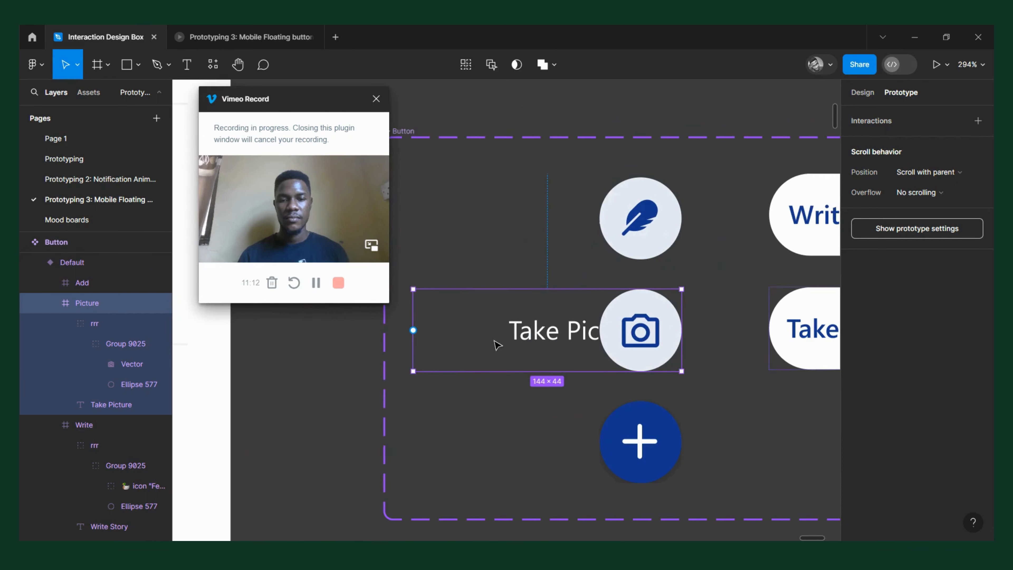
drag(413, 330, 598, 351)
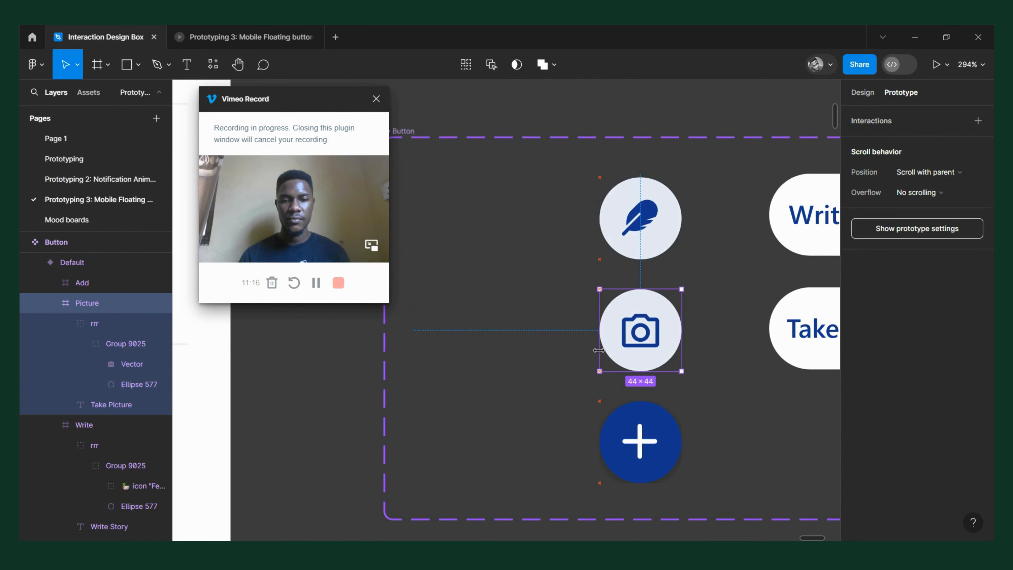
scroll(494, 272, down, 3)
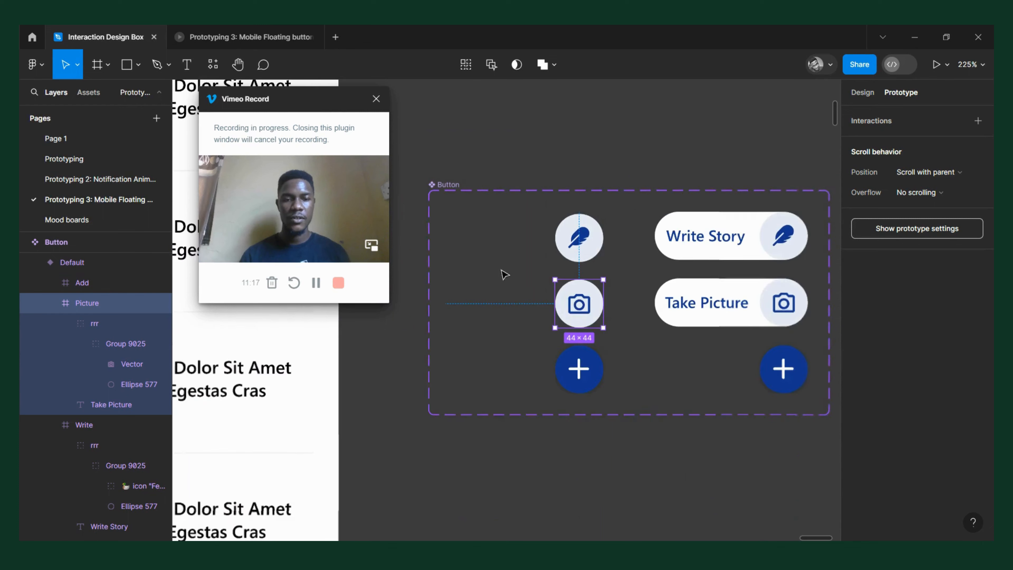
Align the collapsed variant's Write and Picture frames on their vertical centers so they overlap
shift+click(570, 249)
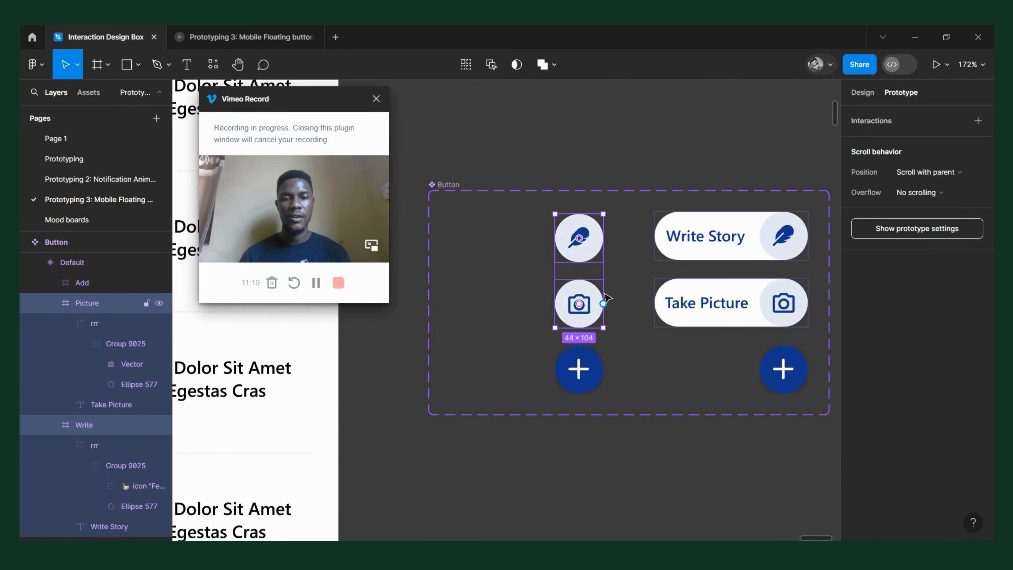
click(862, 92)
click(936, 115)
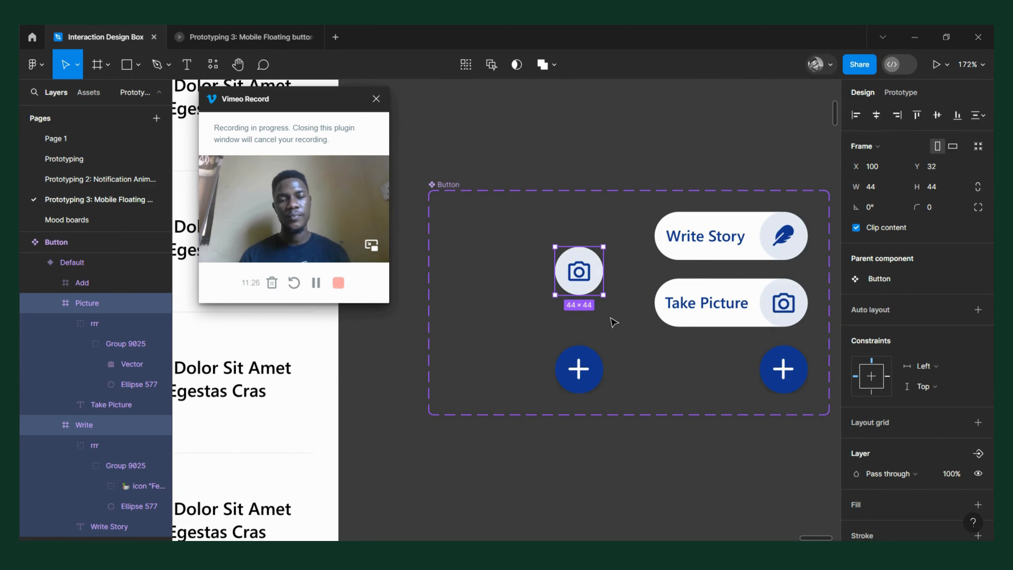
Move the overlapping Write and Picture frames down to Y 122, directly behind the plus circle
key(shift+Down)
key(shift+Down)
key(shift+Down)
key(shift+Down)
key(shift+Down)
key(shift+Down)
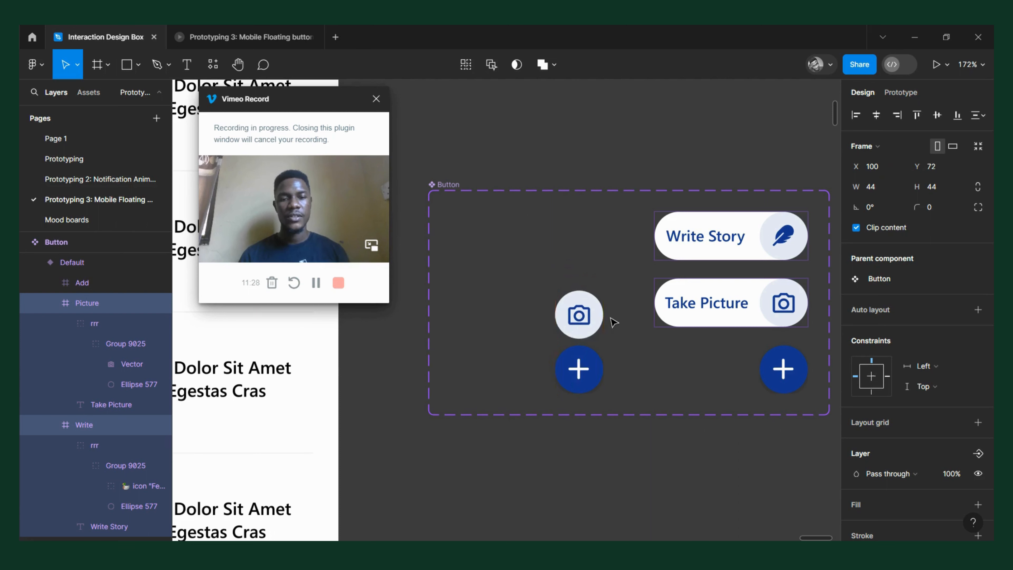
key(shift+Down)
key(shift+Down)
key(Down)
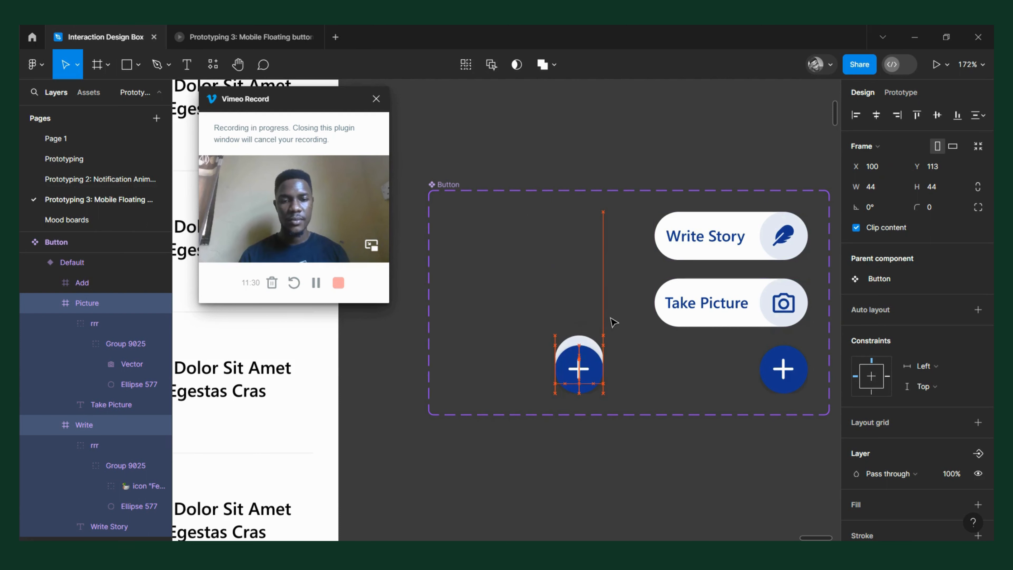
key(Down)
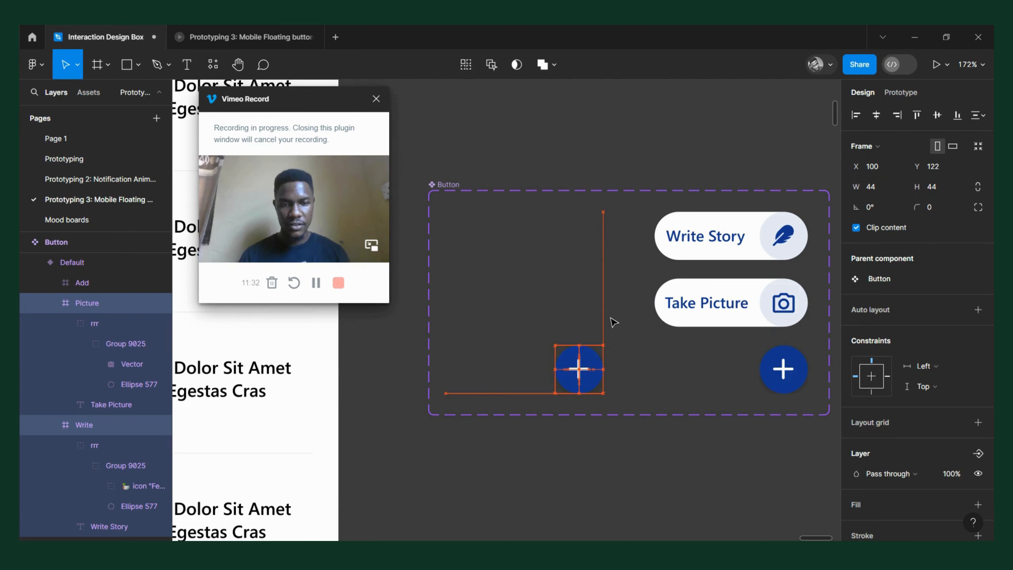
Shrink the Default variant's frame from its top and left edges to 44 × 44 around the plus circle
click(578, 240)
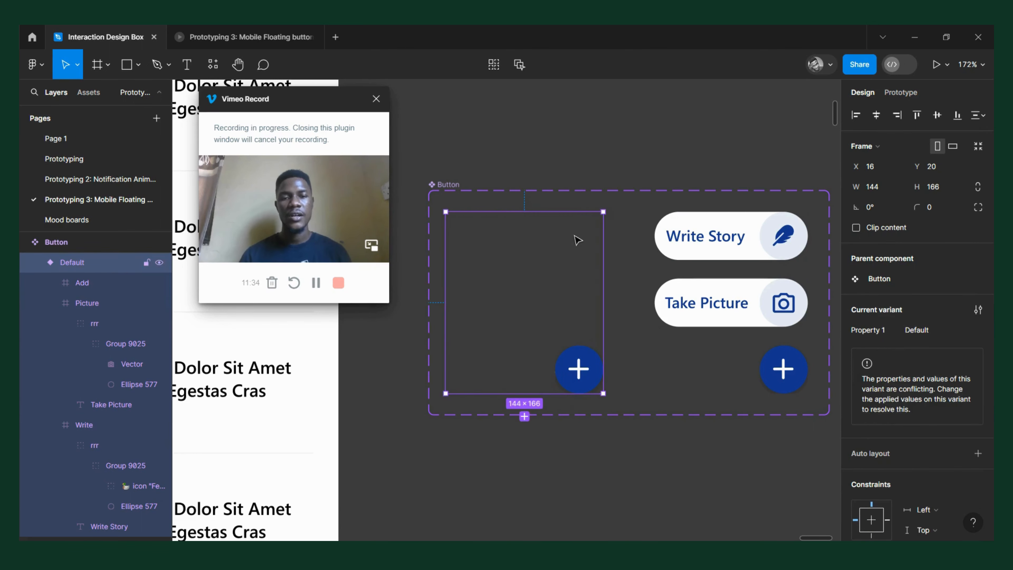
drag(579, 214, 577, 344)
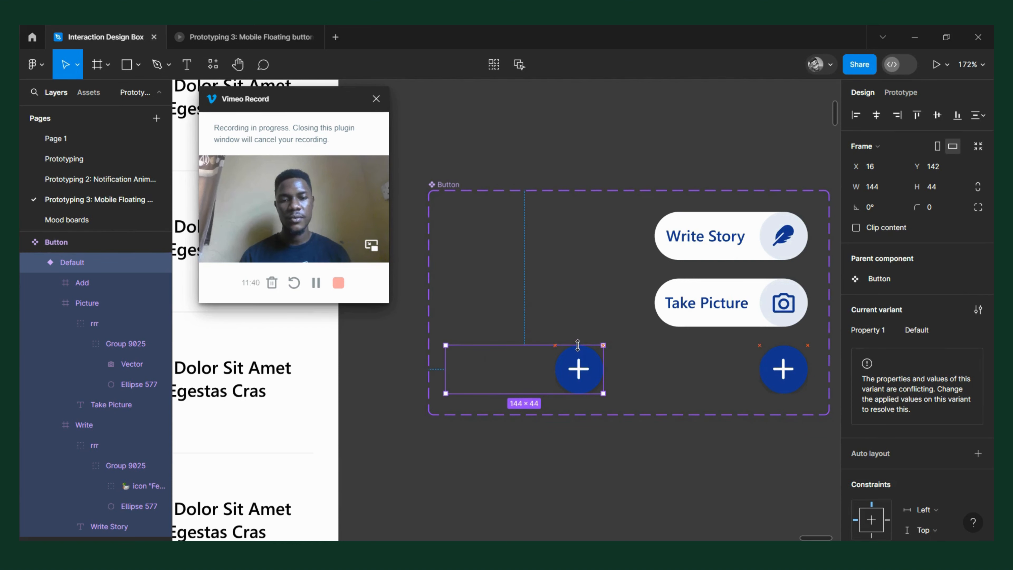
drag(446, 371, 556, 388)
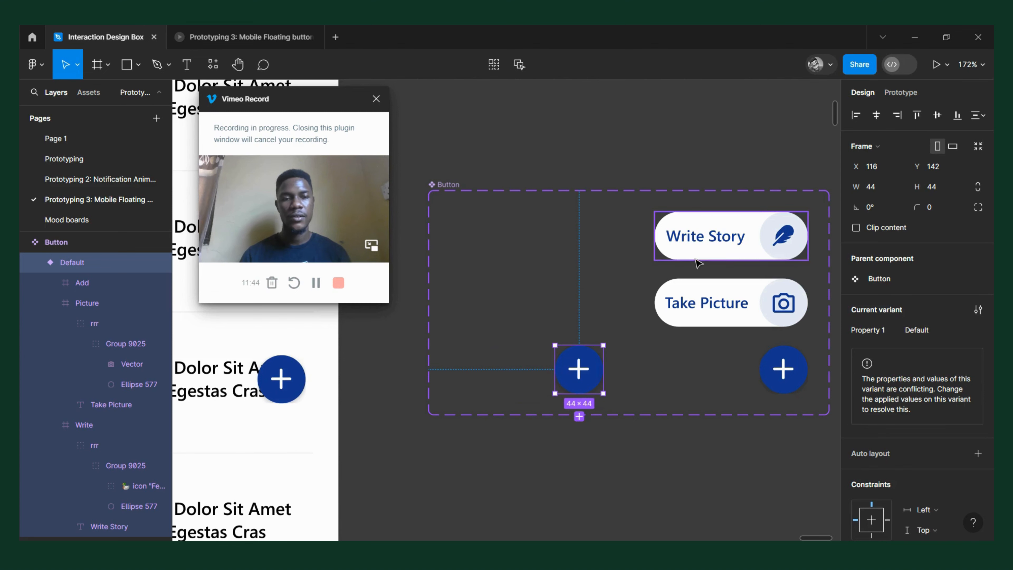
Preview the News screen containing the button instance and toggle the floating button several times to check its expand and collapse animation
scroll(657, 273, down, 5)
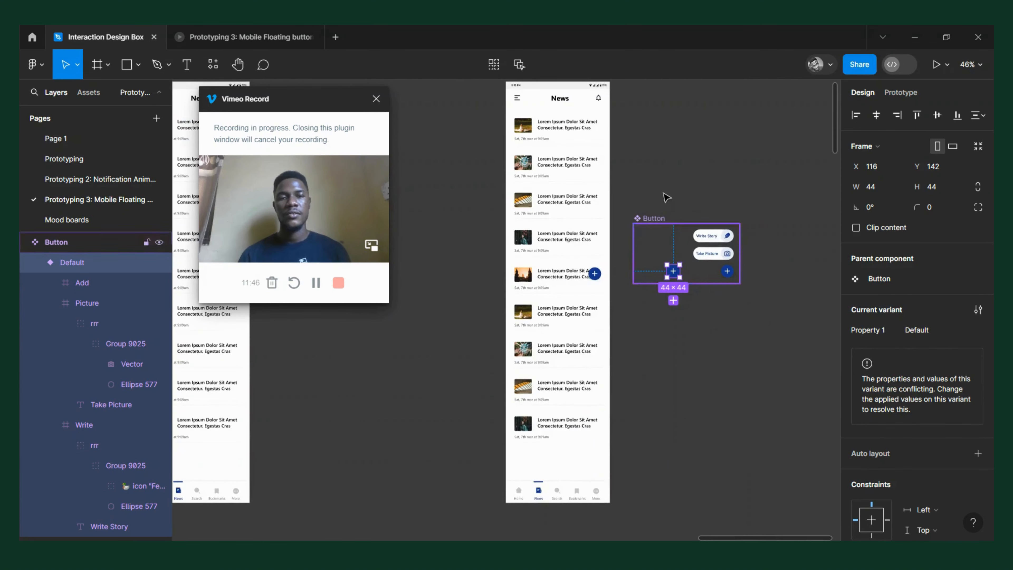
click(658, 208)
scroll(558, 180, up, 2)
click(518, 157)
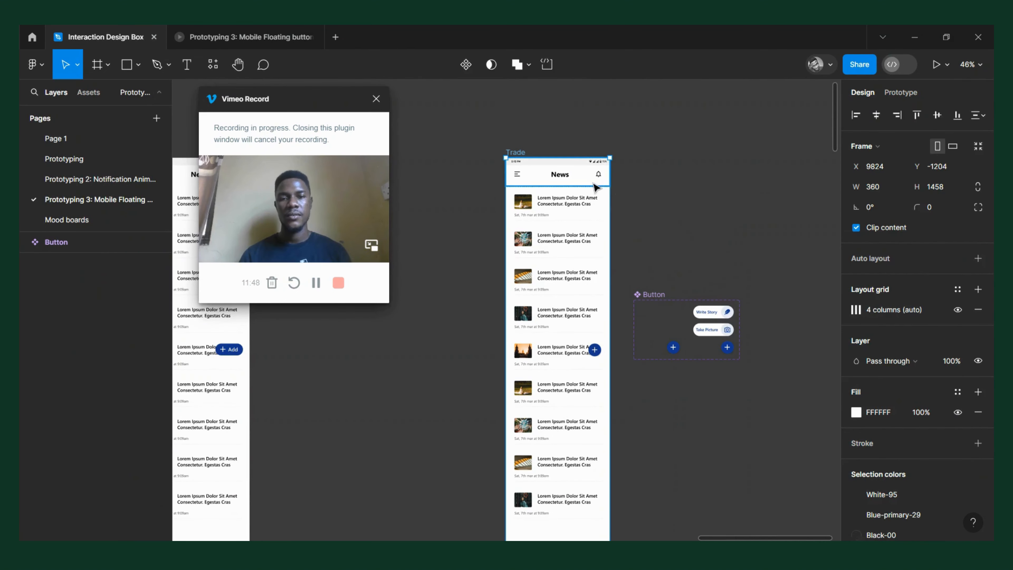
key(shift+space)
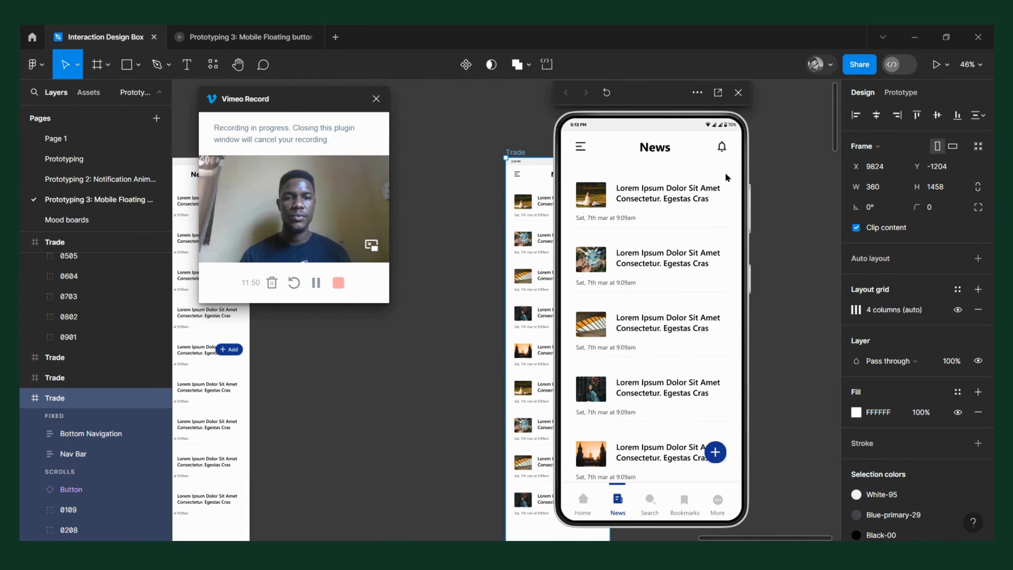
click(713, 459)
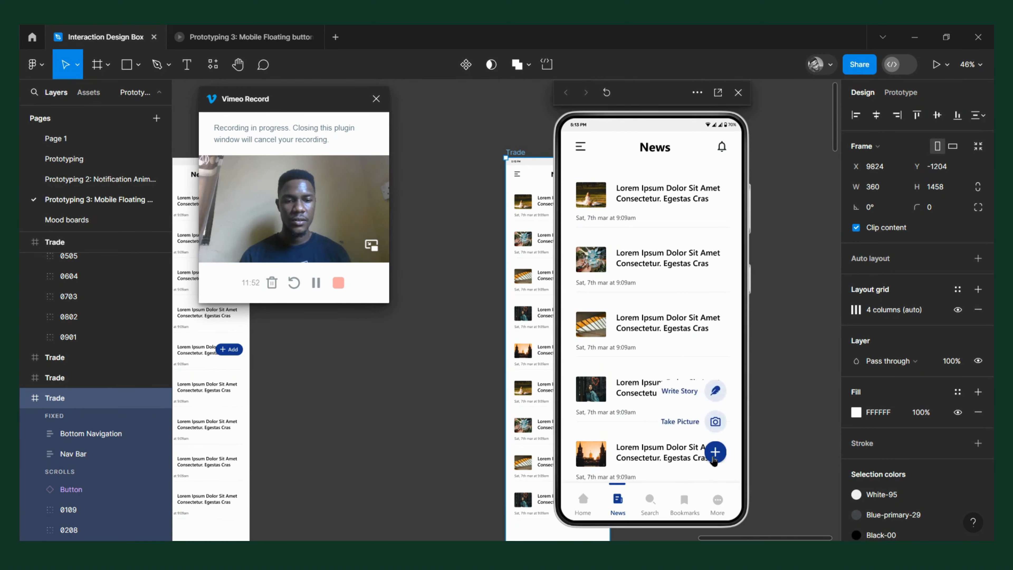
click(713, 460)
click(714, 460)
click(714, 460)
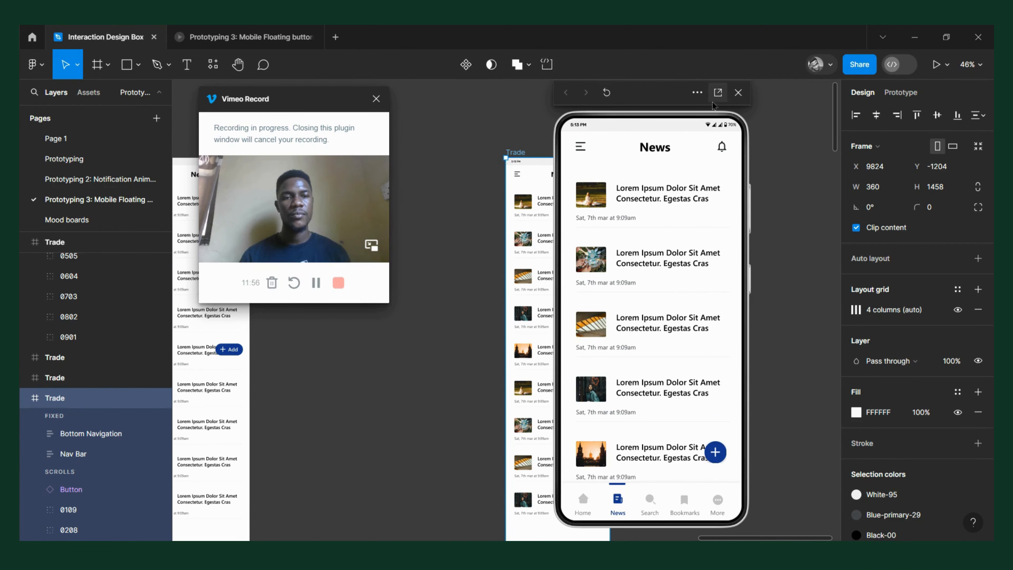
View the prototype in its own tab without the flows list, and return to the Interaction Design Box file's inline preview
click(718, 93)
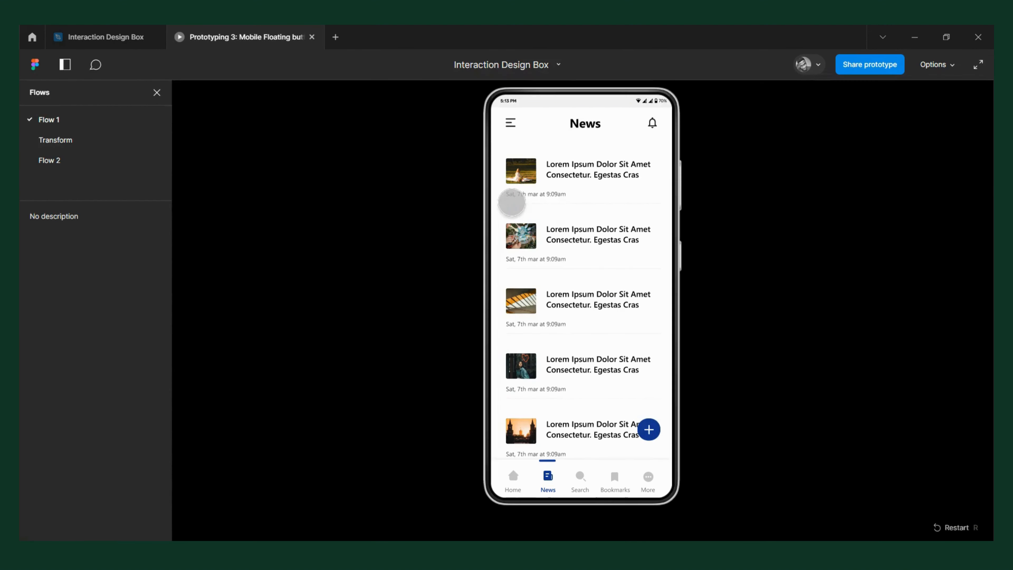
click(157, 93)
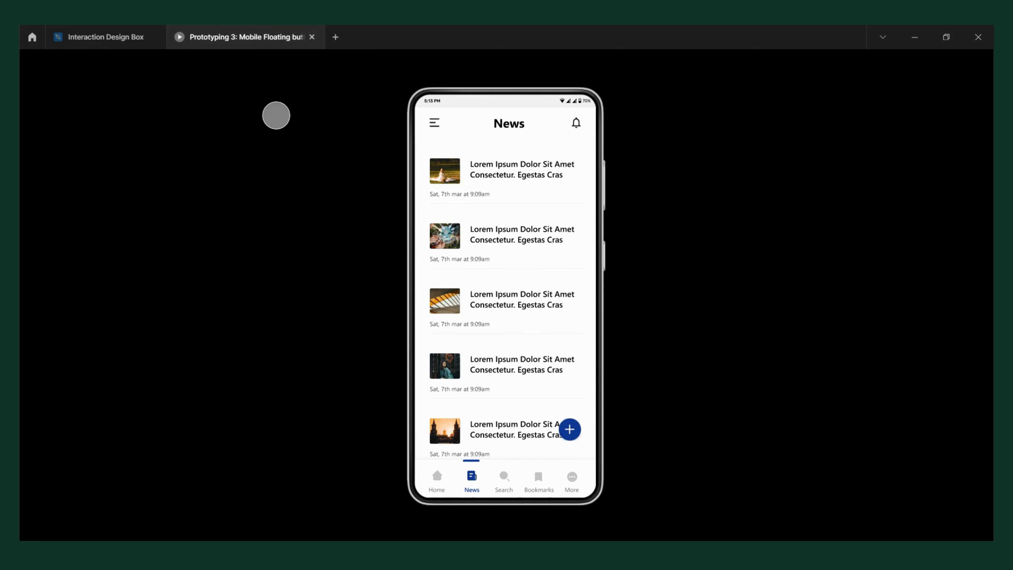
click(111, 43)
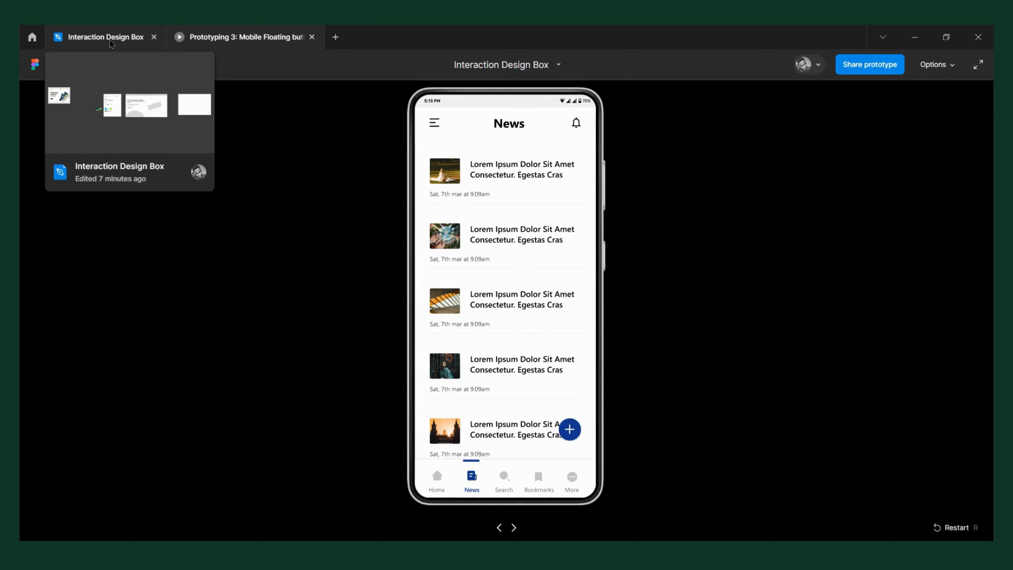
click(110, 40)
key(shift+space)
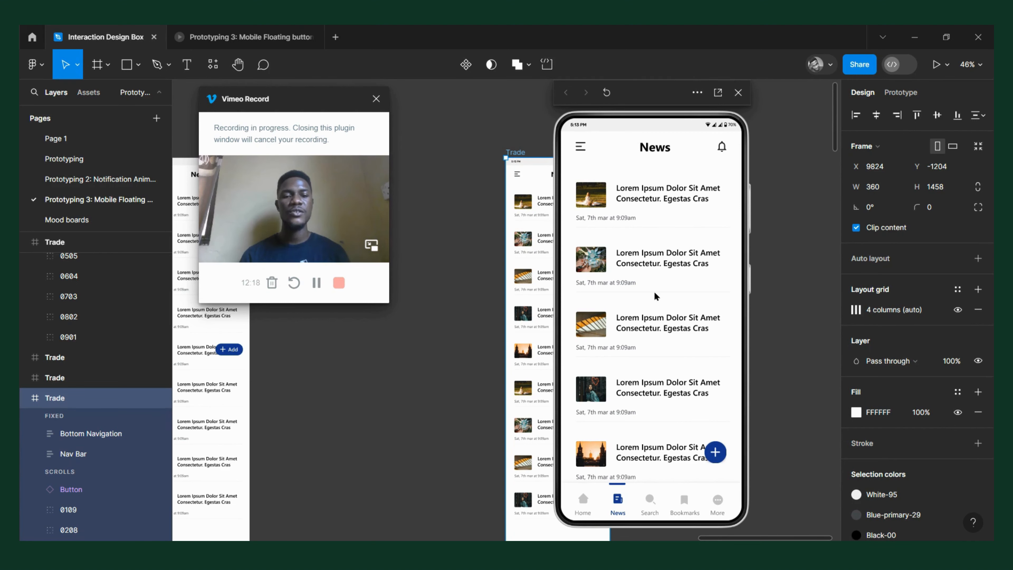
View the full prototype in its own tab and toggle the floating button repeatedly to check its expand and collapse animation
click(297, 42)
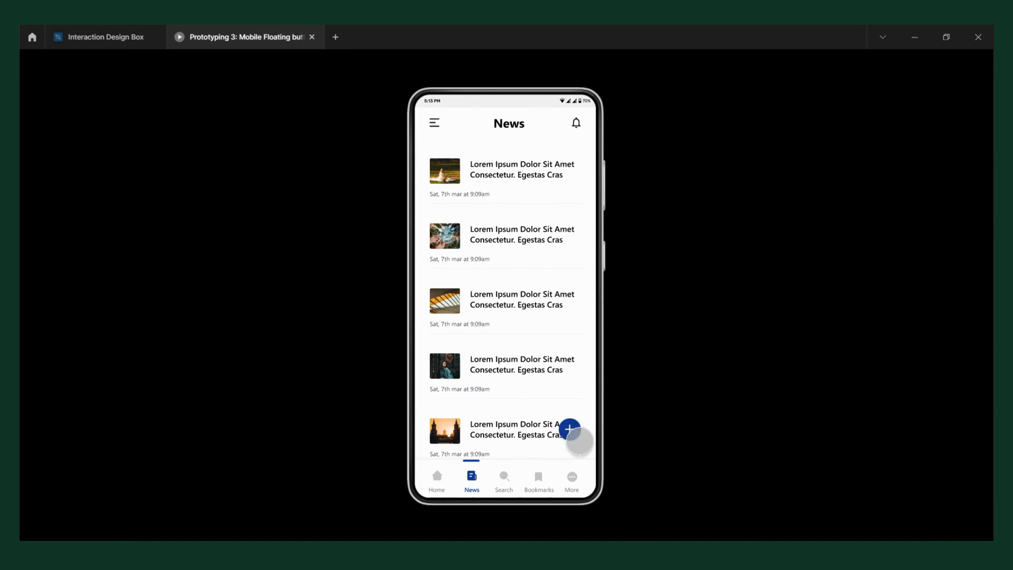
click(570, 435)
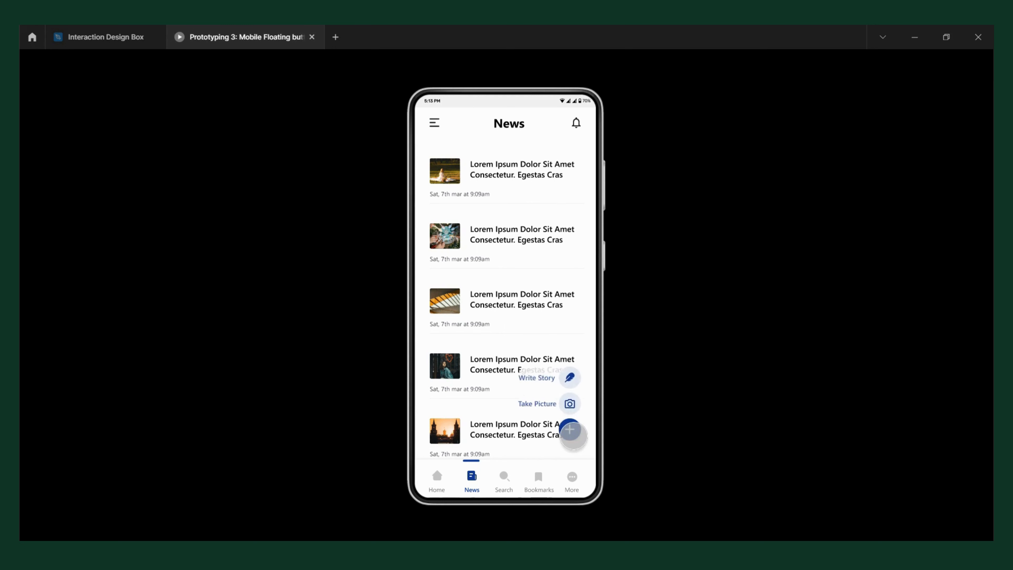
click(573, 435)
click(573, 436)
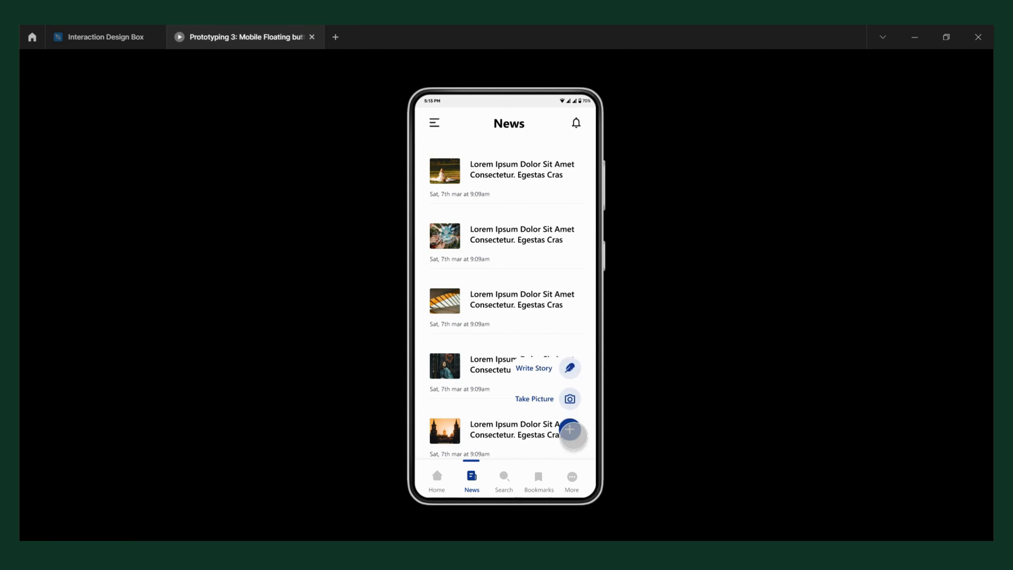
click(573, 435)
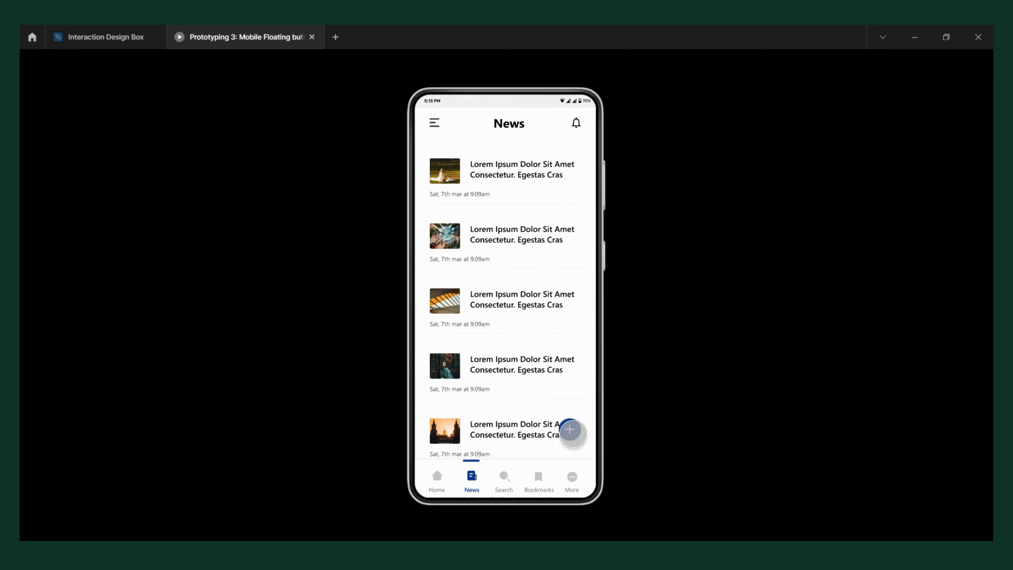
click(573, 433)
click(573, 434)
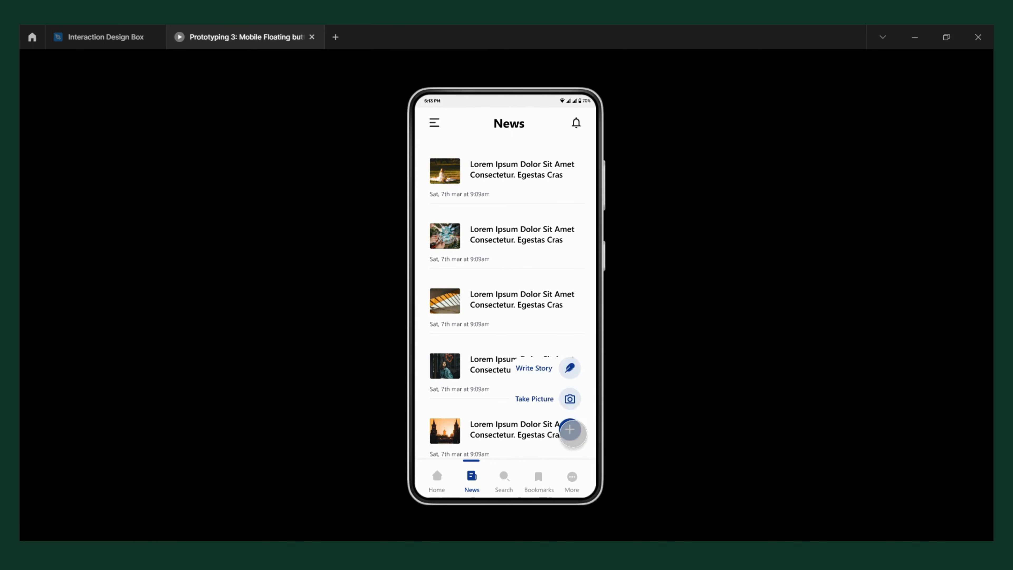
click(573, 433)
click(573, 434)
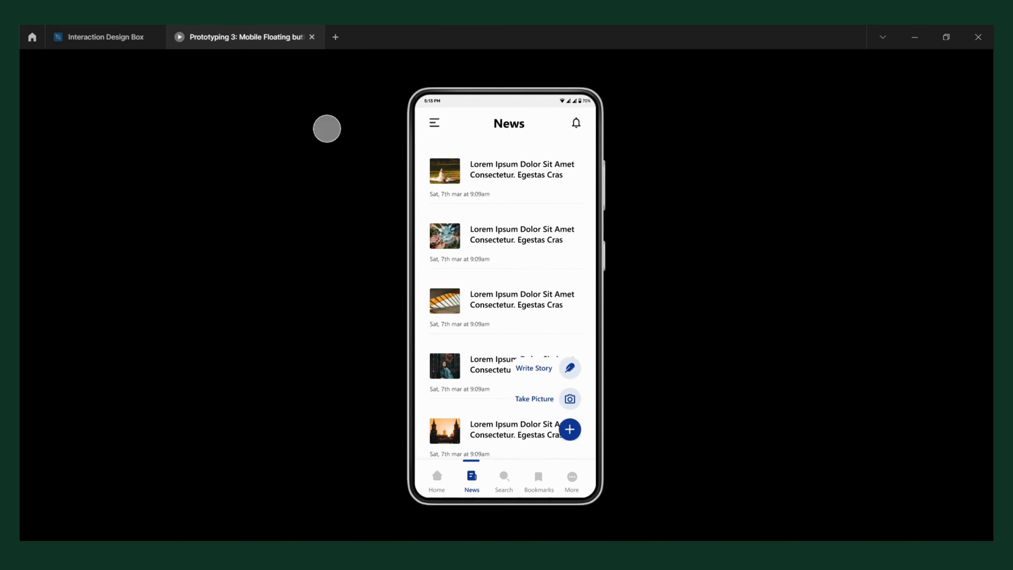
Show the flows list, switch to the Transform flow, and scroll its News list back and forth to examine the floating button while scrolling
mouse_move(193, 77)
click(65, 64)
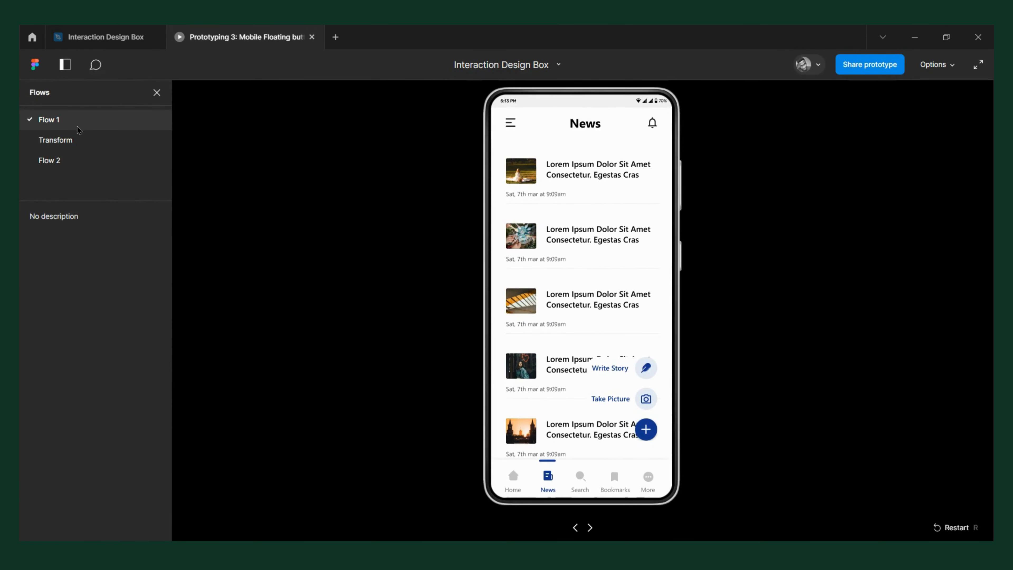
click(56, 139)
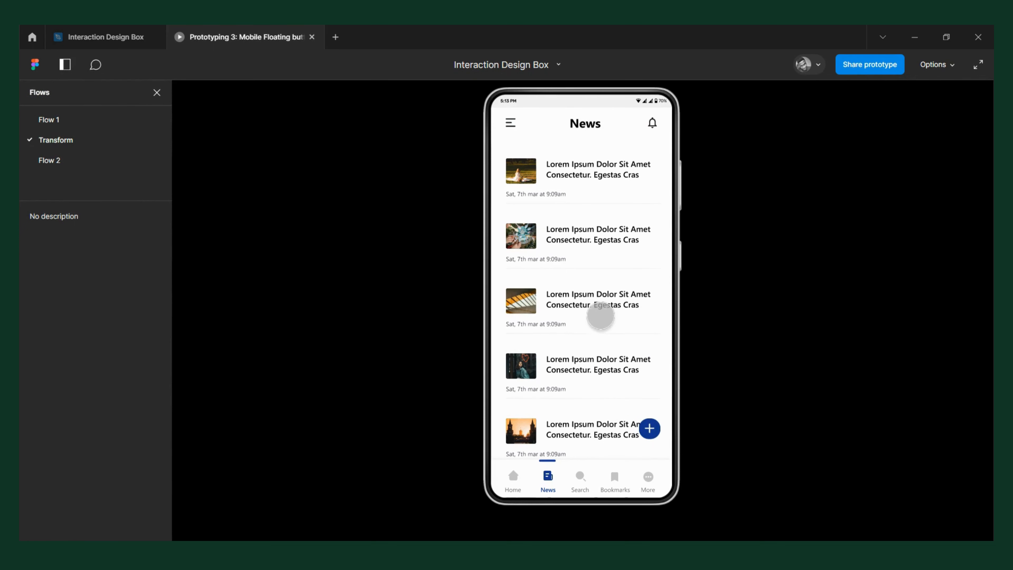
mouse_move(599, 312)
mouse_down()
mouse_move(599, 197)
mouse_move(600, 311)
mouse_move(595, 211)
mouse_move(597, 294)
mouse_up()
mouse_move(592, 255)
mouse_down()
mouse_move(603, 140)
mouse_move(592, 260)
mouse_move(598, 239)
mouse_up()
drag(600, 204, 583, 267)
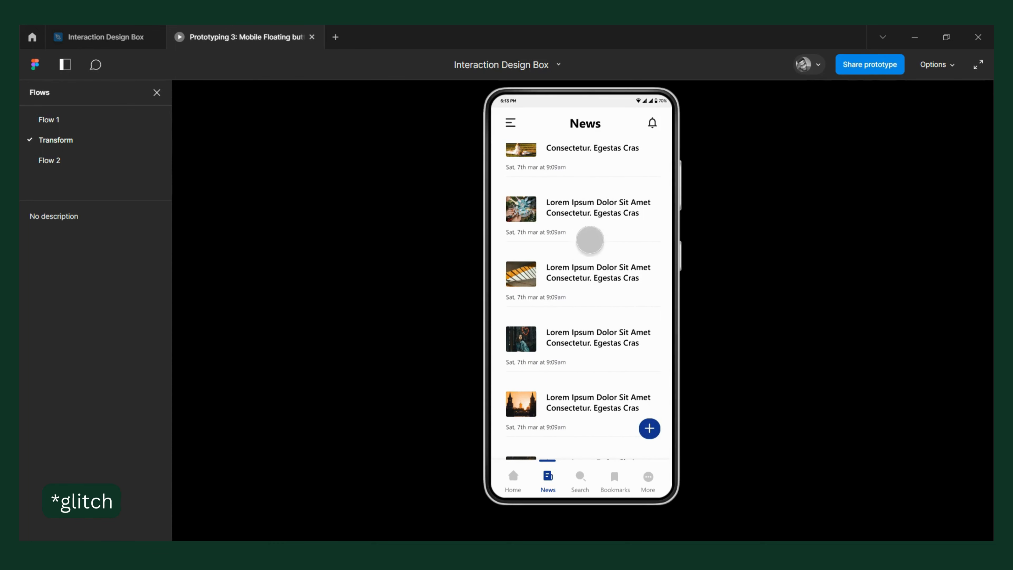
drag(588, 265, 572, 280)
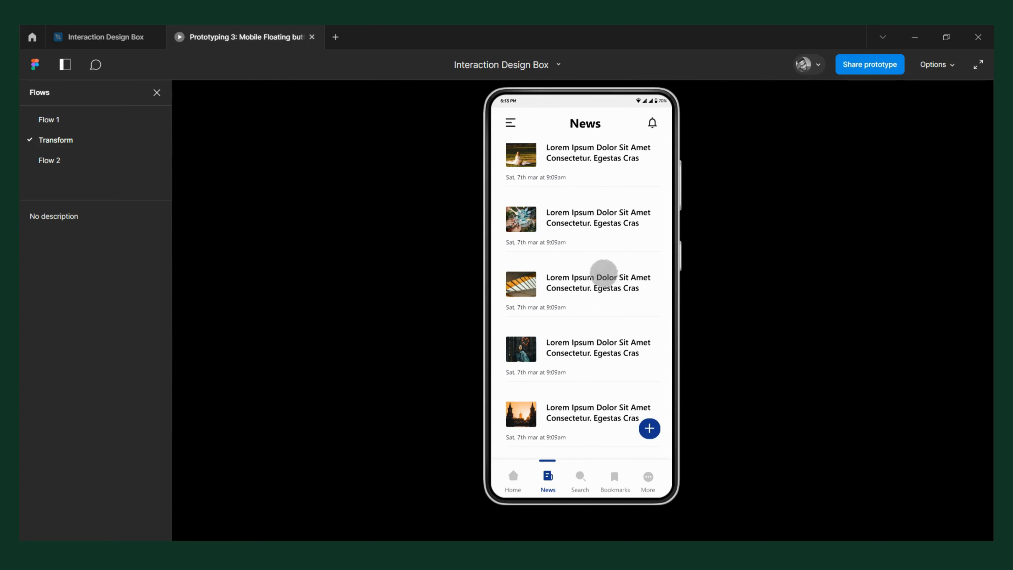
drag(604, 273, 579, 209)
drag(591, 259, 582, 338)
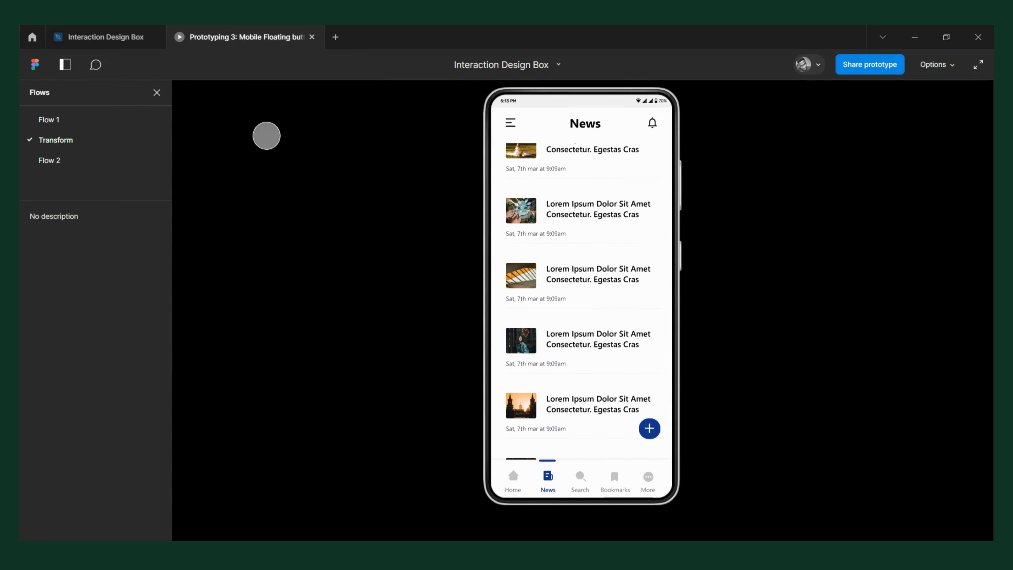
Return to the Interaction Design Box file and preview the Trade frame inline, scrolling the News list to check how the floating button moves
click(104, 36)
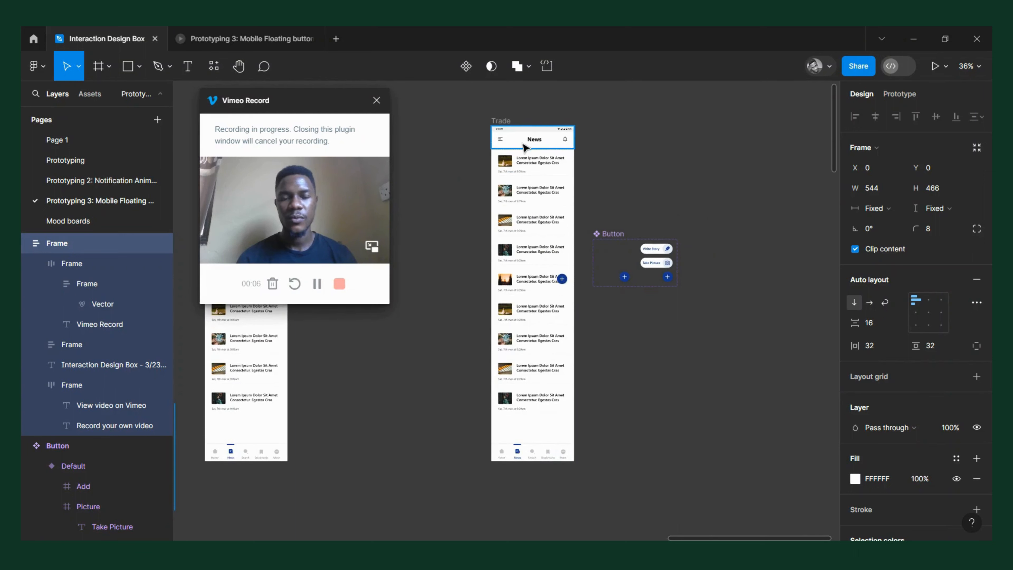
click(503, 127)
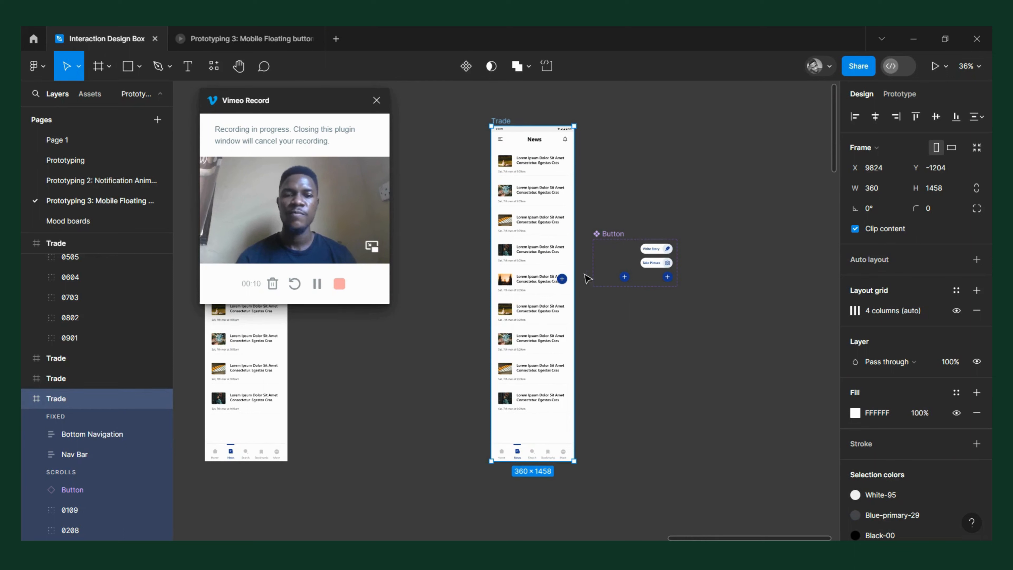
key(shift+space)
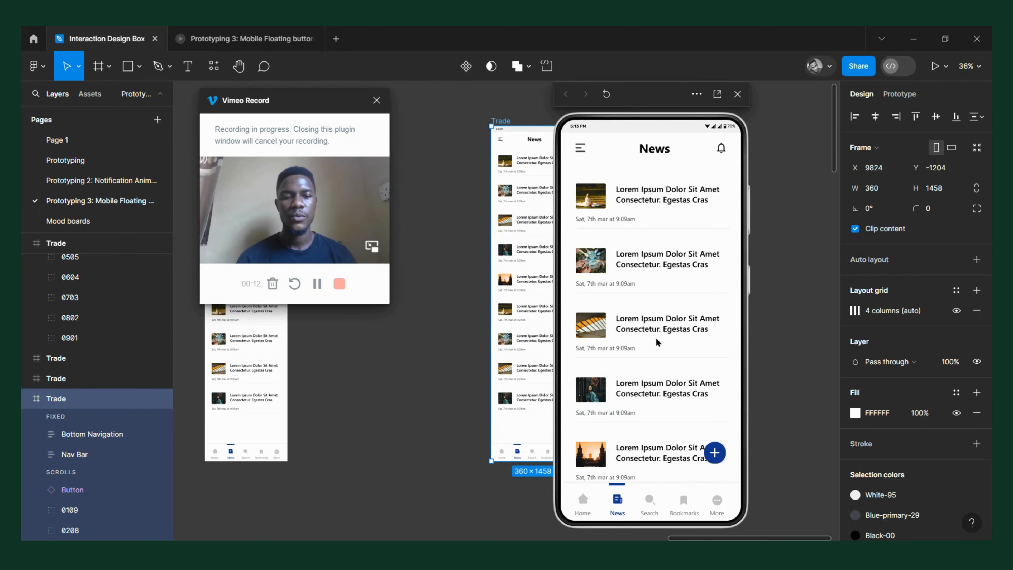
scroll(670, 381, down, 2)
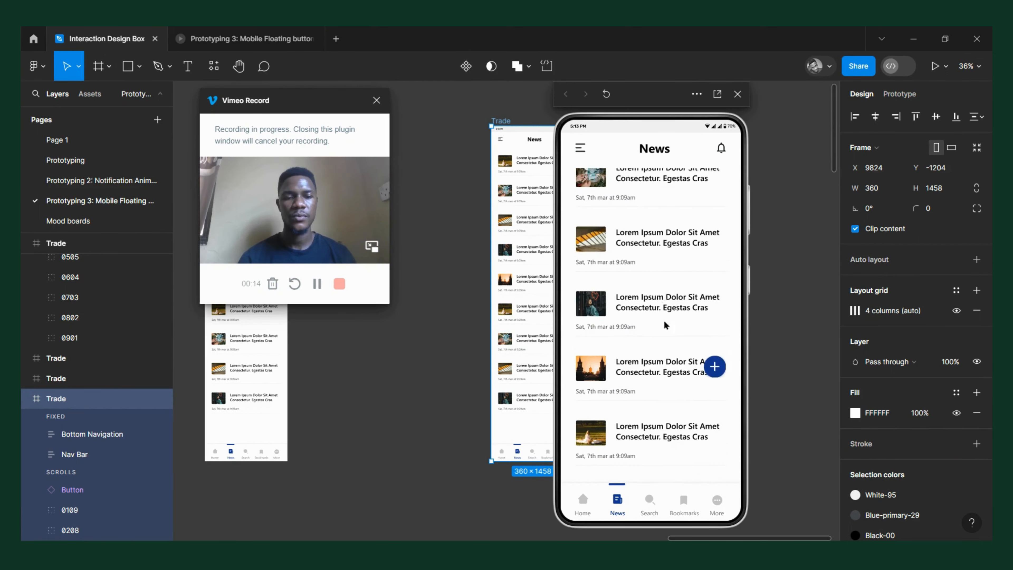
Set the scroll position of the Trade frame's Button instance to Fixed (stay in place)
drag(622, 98, 741, 143)
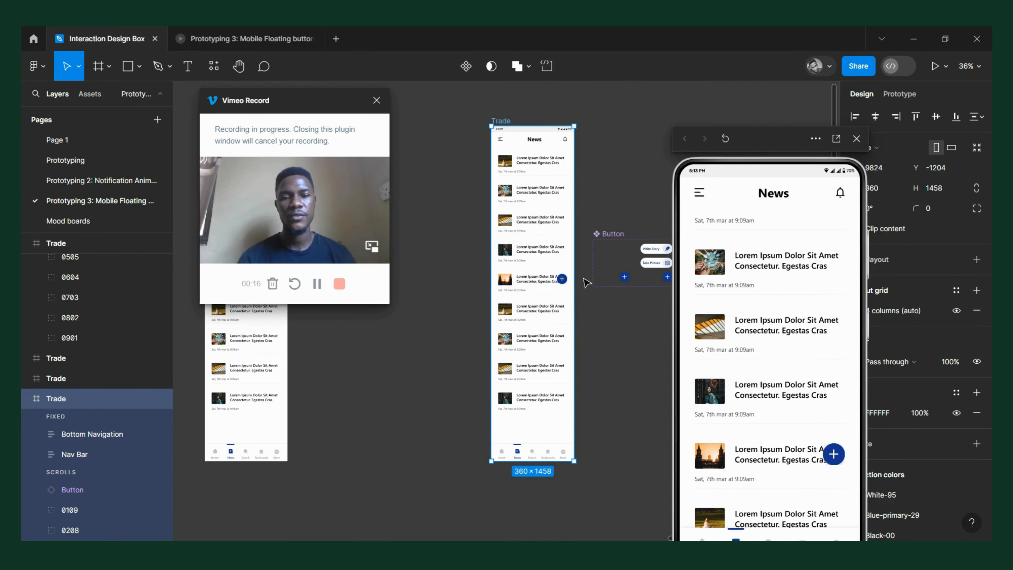
click(564, 280)
click(899, 94)
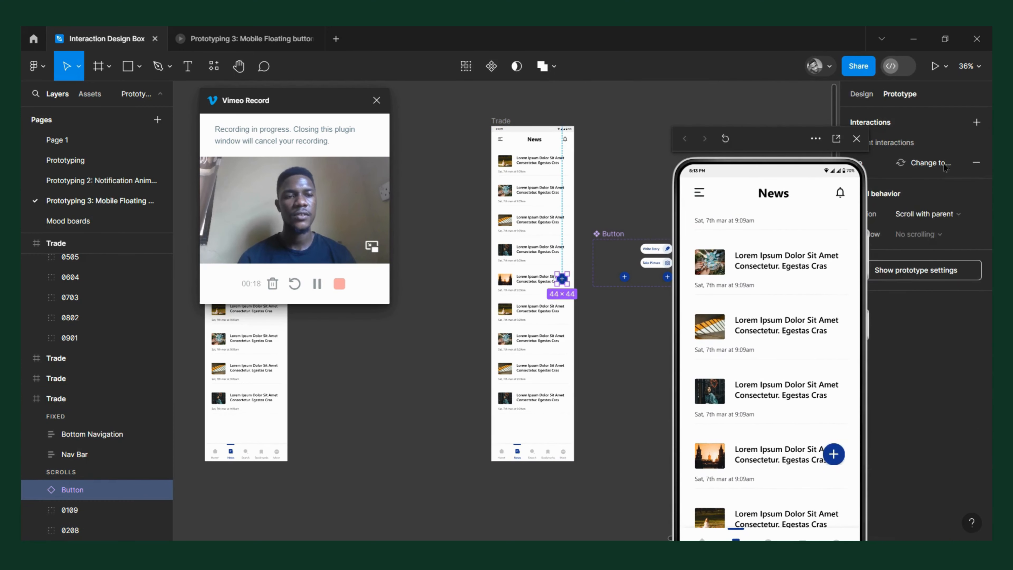
click(937, 216)
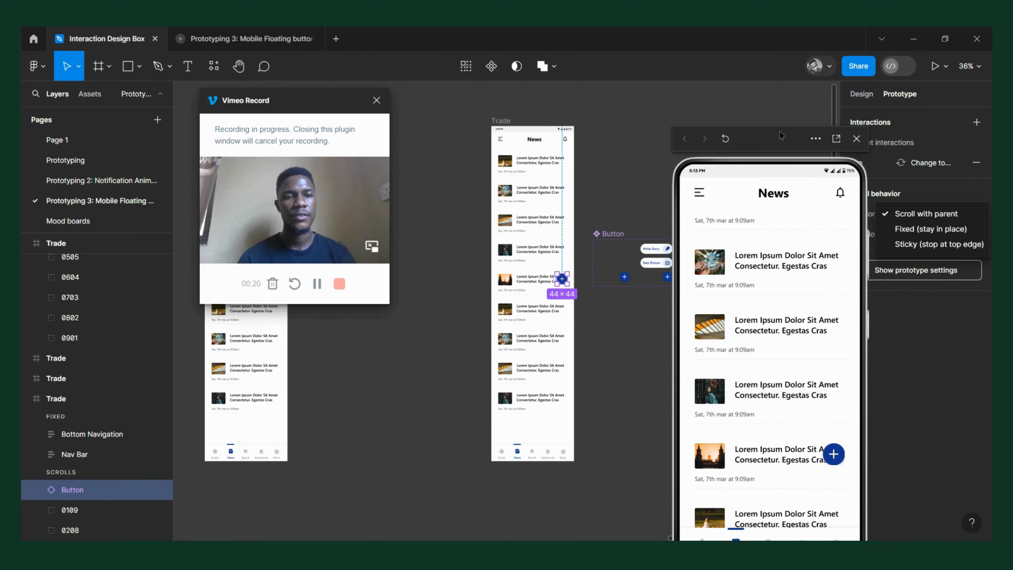
drag(780, 134, 727, 124)
click(932, 210)
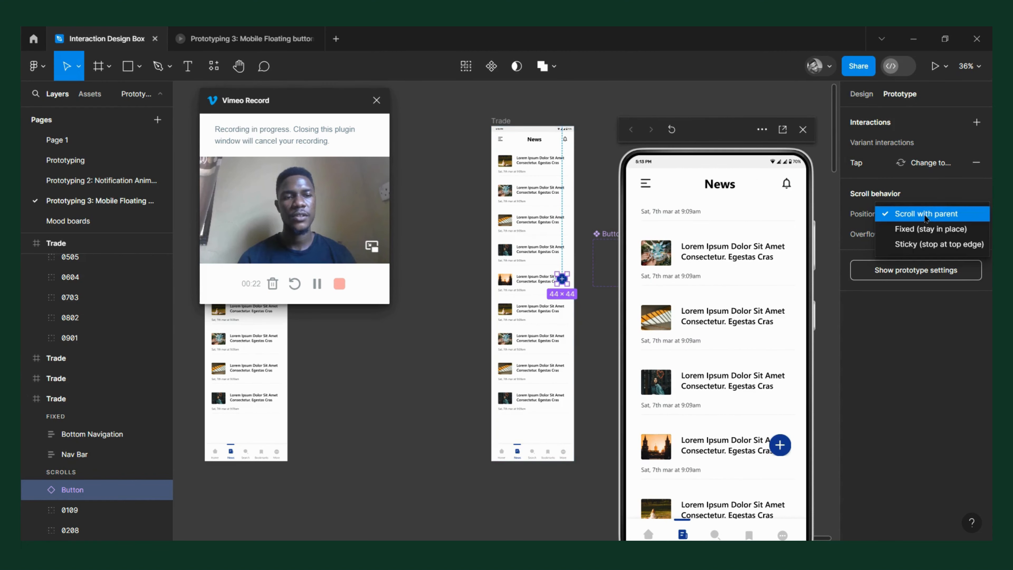
click(935, 226)
Scroll the previewed News list back to its beginning and toggle the floating button to check its animation with fixed positioning
drag(721, 128, 703, 115)
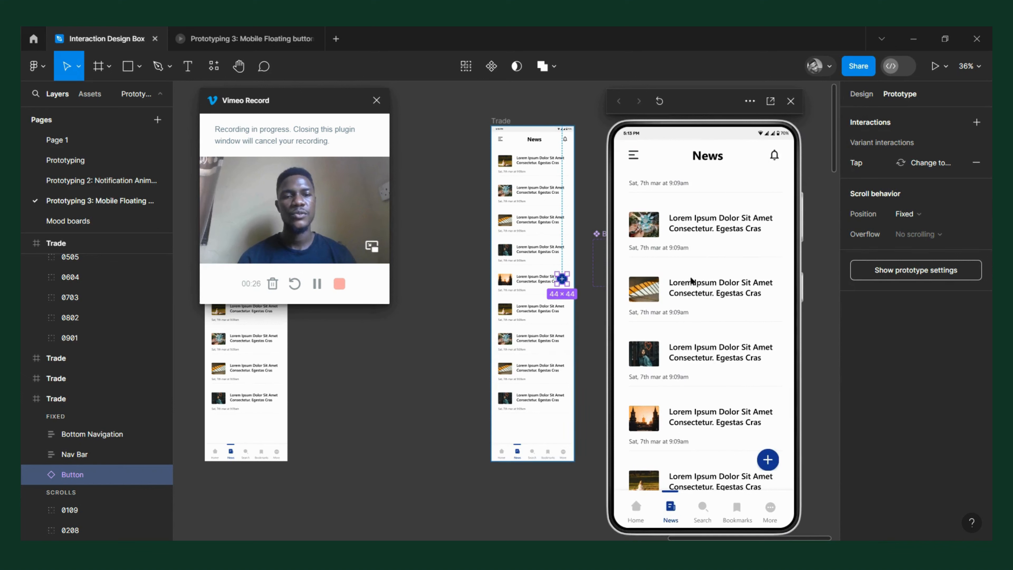
scroll(725, 411, up, 2)
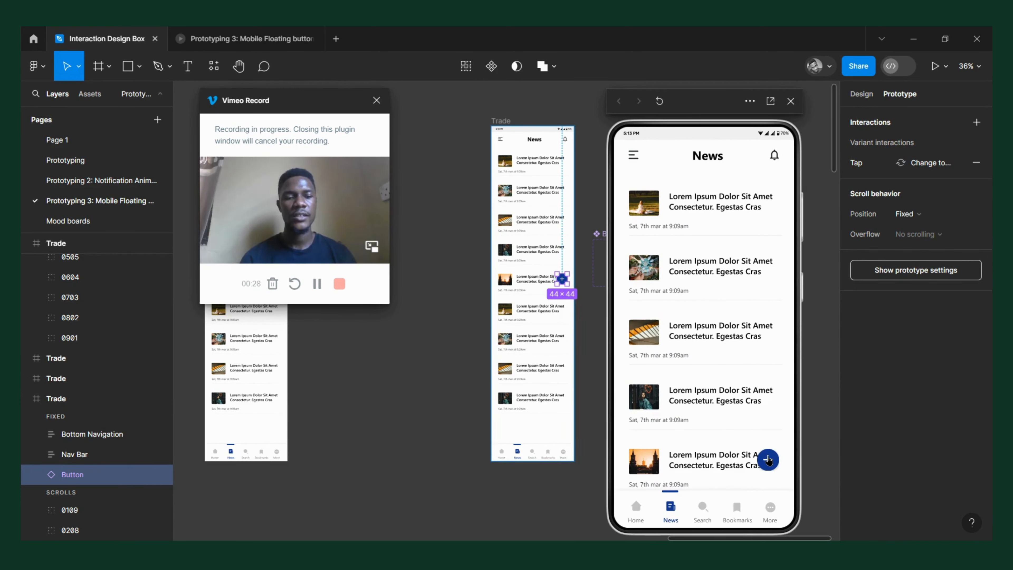
click(768, 459)
click(767, 460)
click(767, 460)
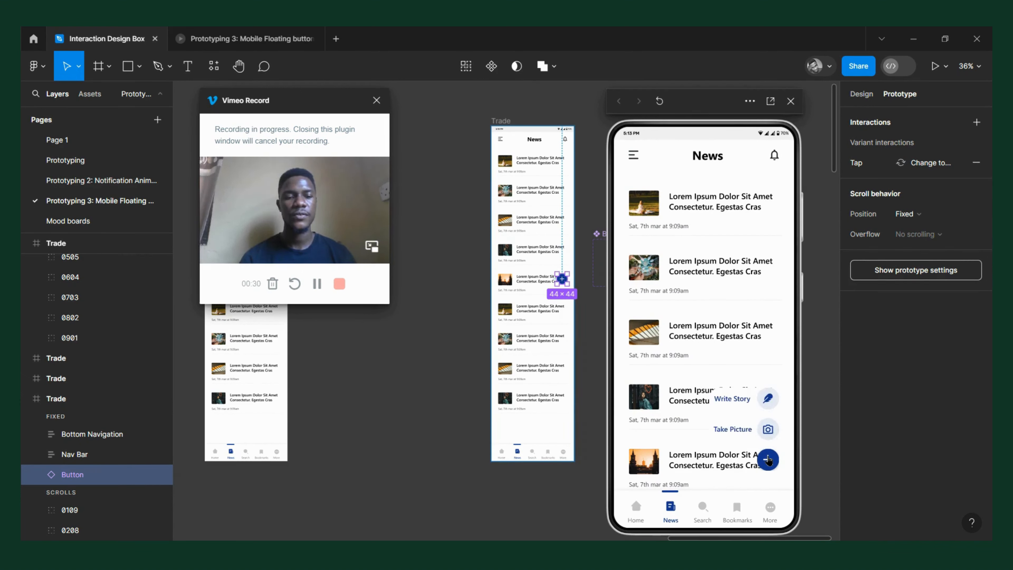
click(767, 459)
Scroll the previewed News list up and down, toggling the floating button at several scroll positions to check that it stays in place
scroll(739, 354, down, 4)
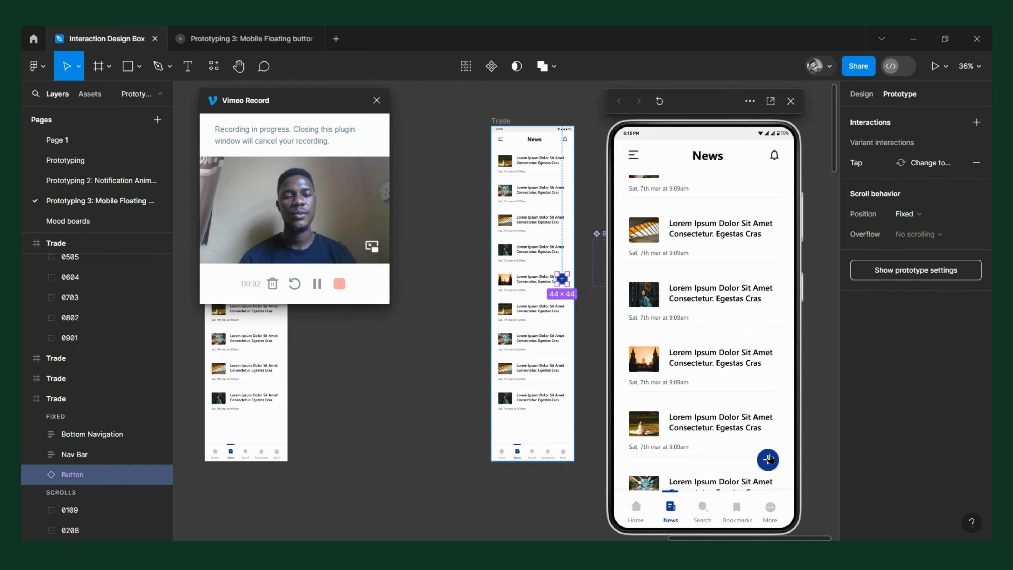
click(769, 460)
click(769, 460)
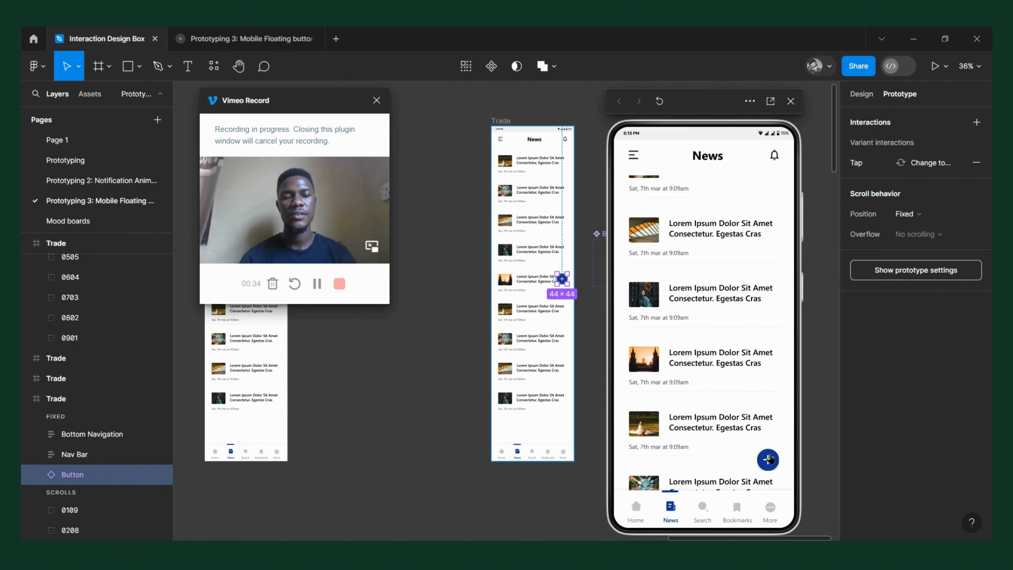
scroll(730, 386, up, 4)
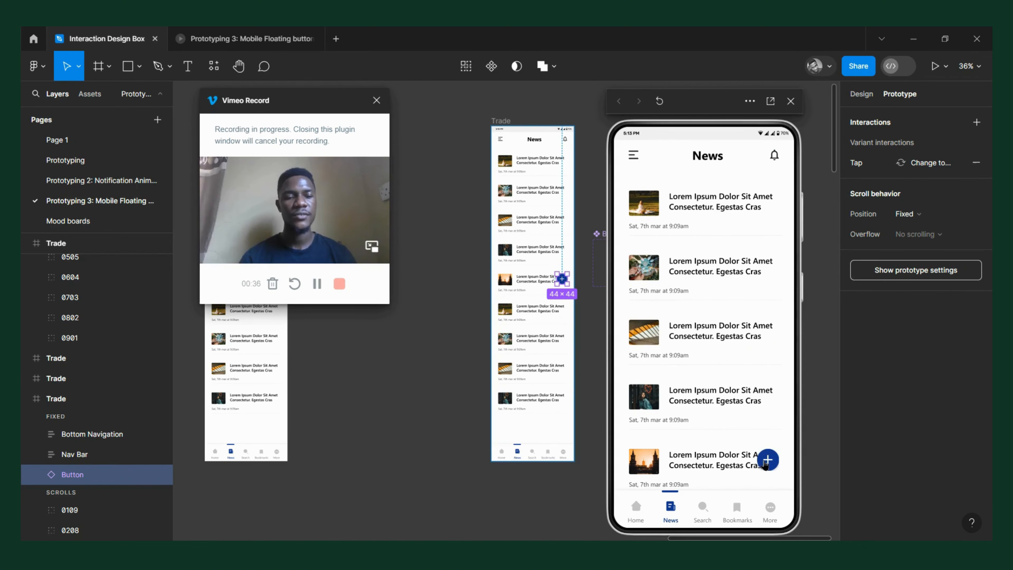
click(766, 461)
click(766, 461)
scroll(717, 331, down, 1)
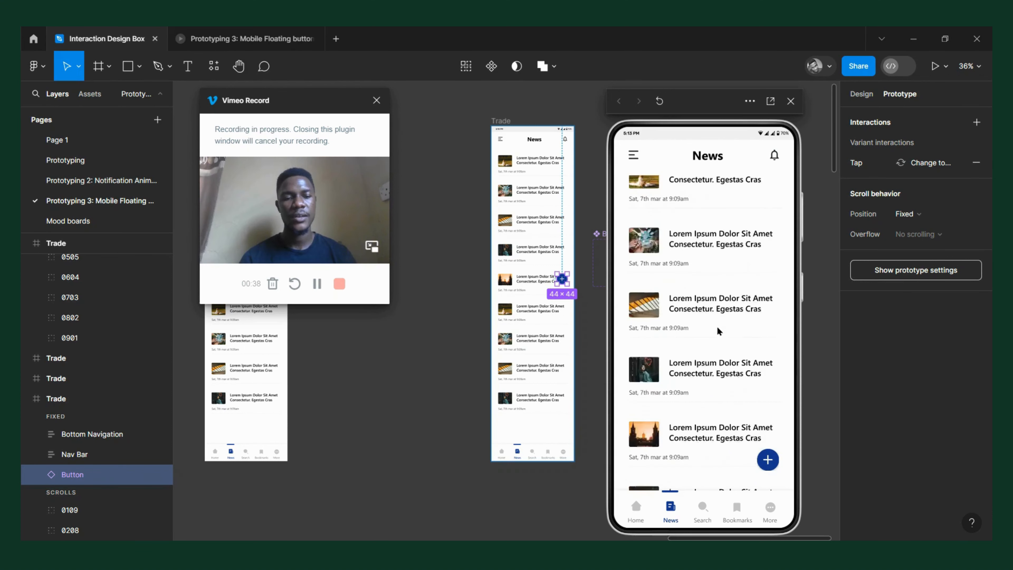
scroll(718, 331, down, 5)
click(767, 460)
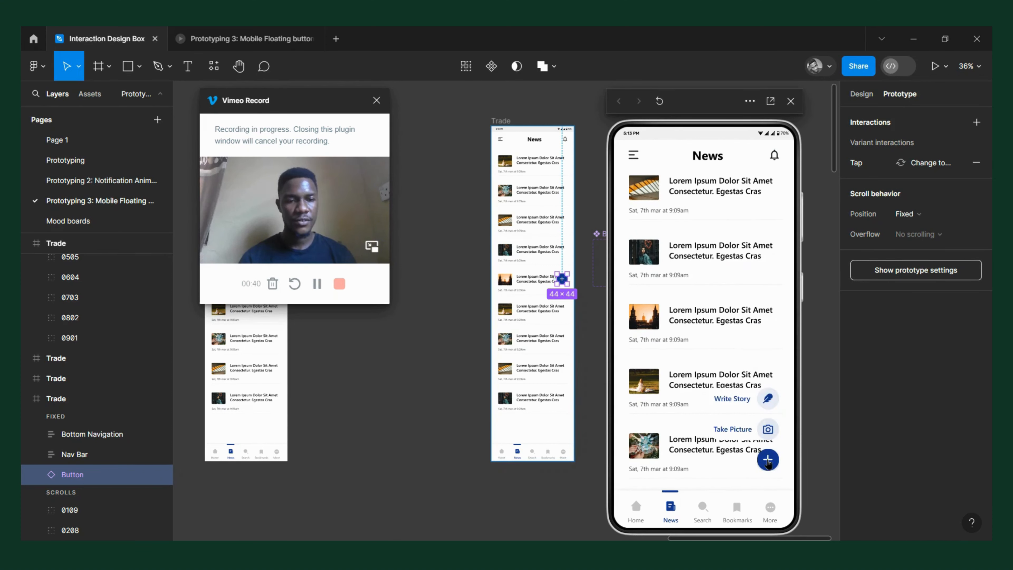
click(768, 463)
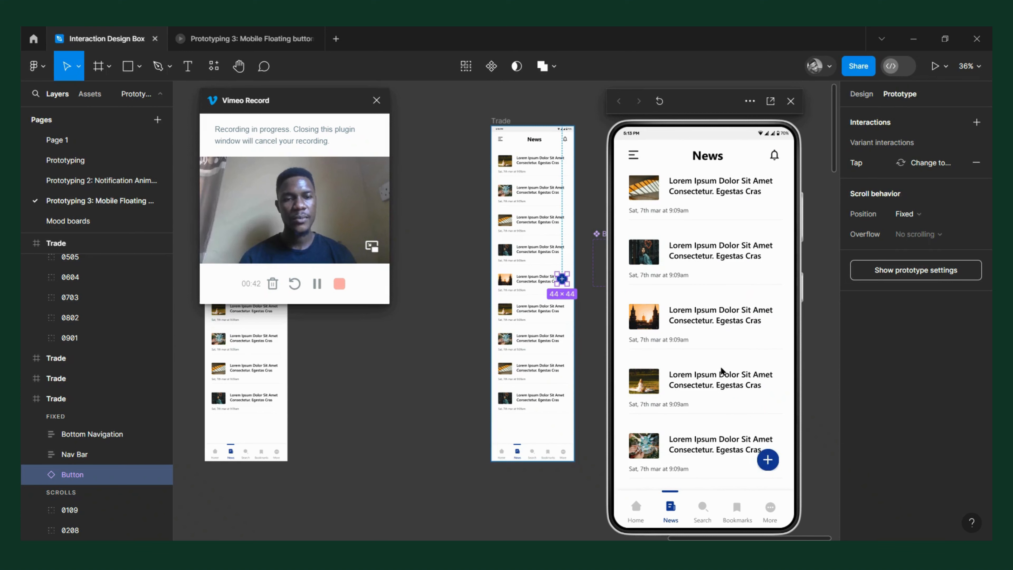
scroll(714, 359, down, 3)
scroll(658, 283, up, 3)
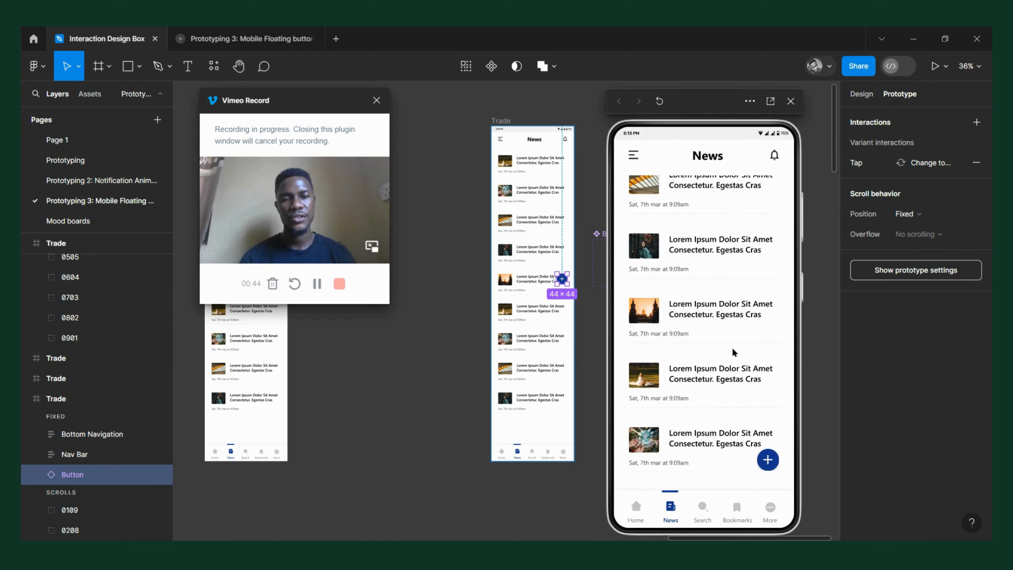
Duplicate the News screen's Trade frame to the right of the Button component and close the inline preview
drag(741, 144, 806, 160)
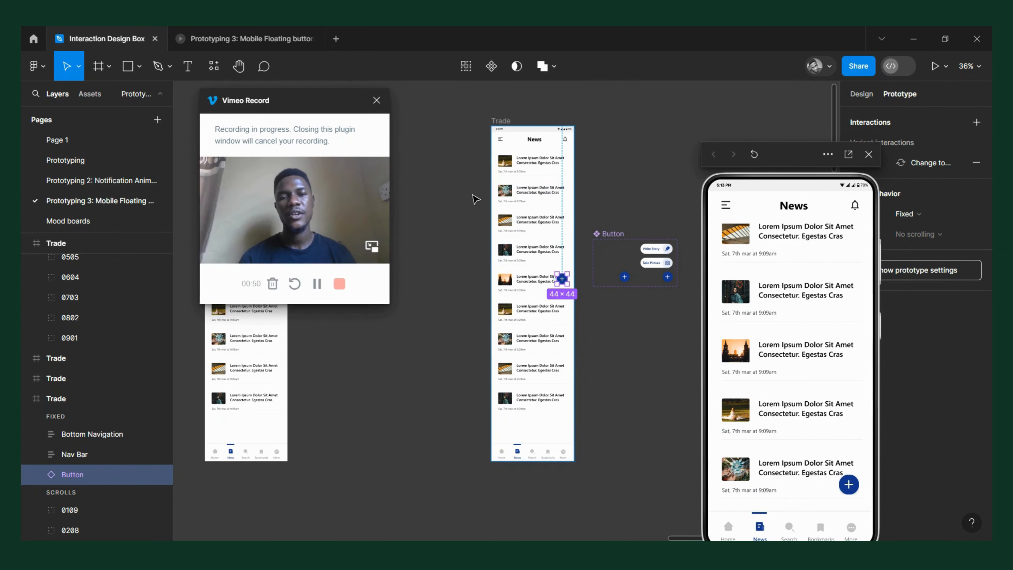
scroll(474, 198, down, 2)
drag(800, 163, 283, 352)
click(575, 184)
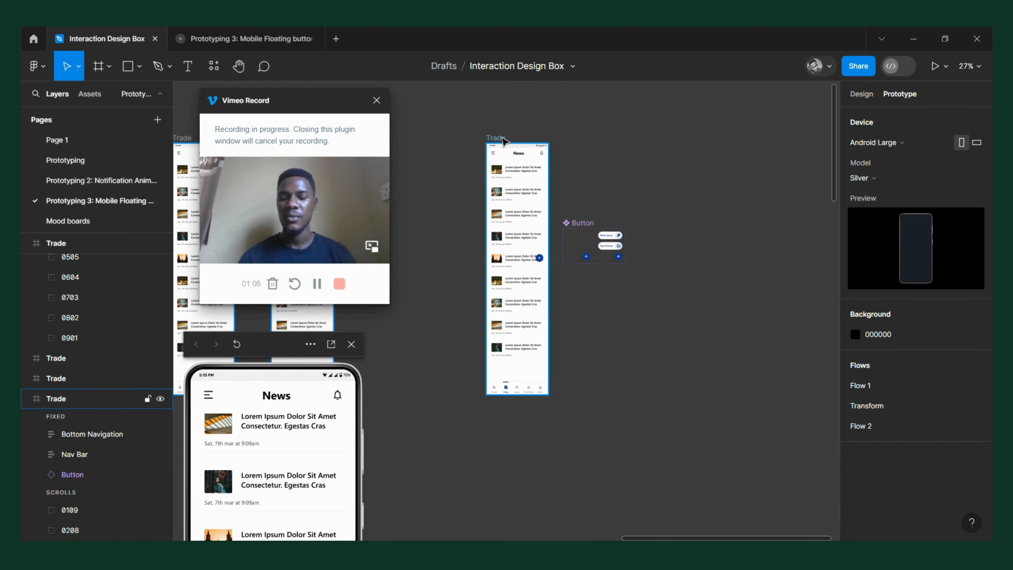
drag(503, 141, 704, 132)
click(356, 344)
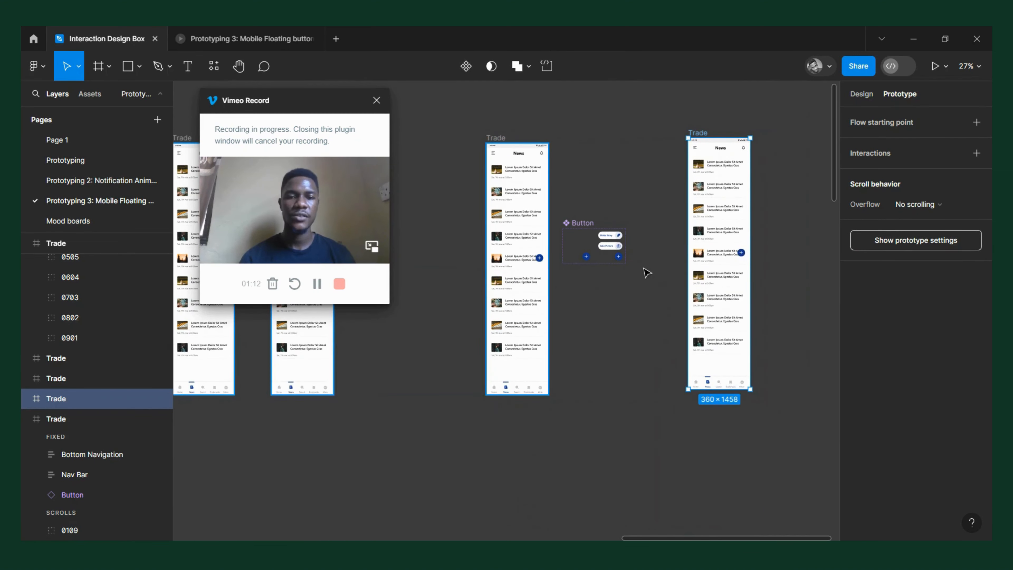
Open an inline preview of the original Trade frame beside the Button component
scroll(635, 249, up, 3)
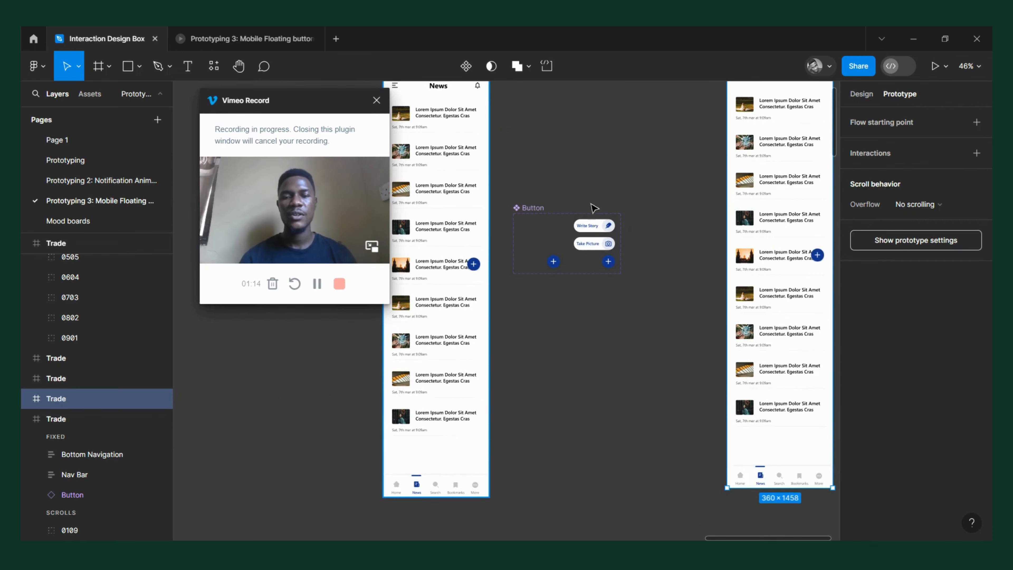
scroll(593, 208, down, 2)
click(447, 98)
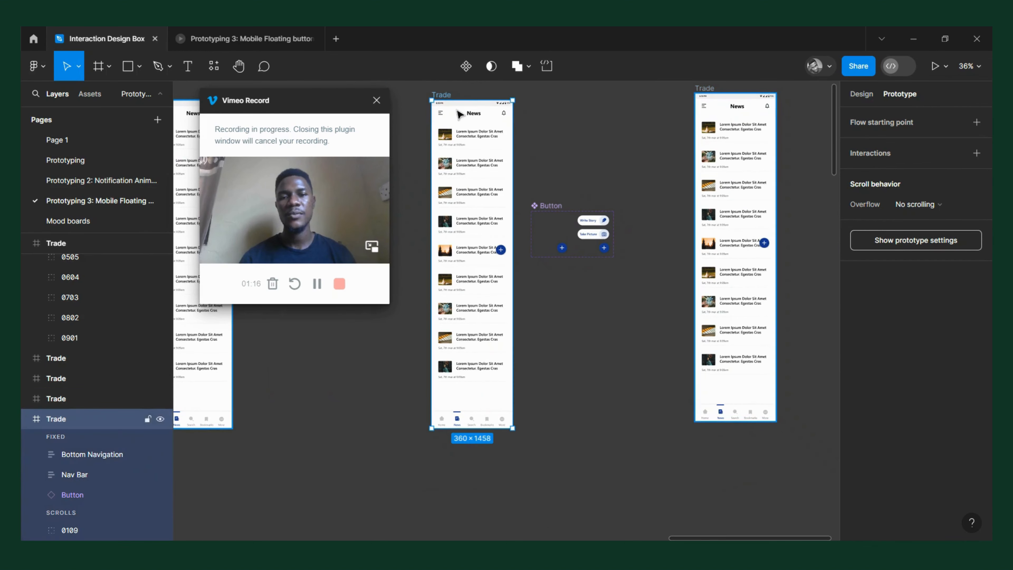
key(shift+space)
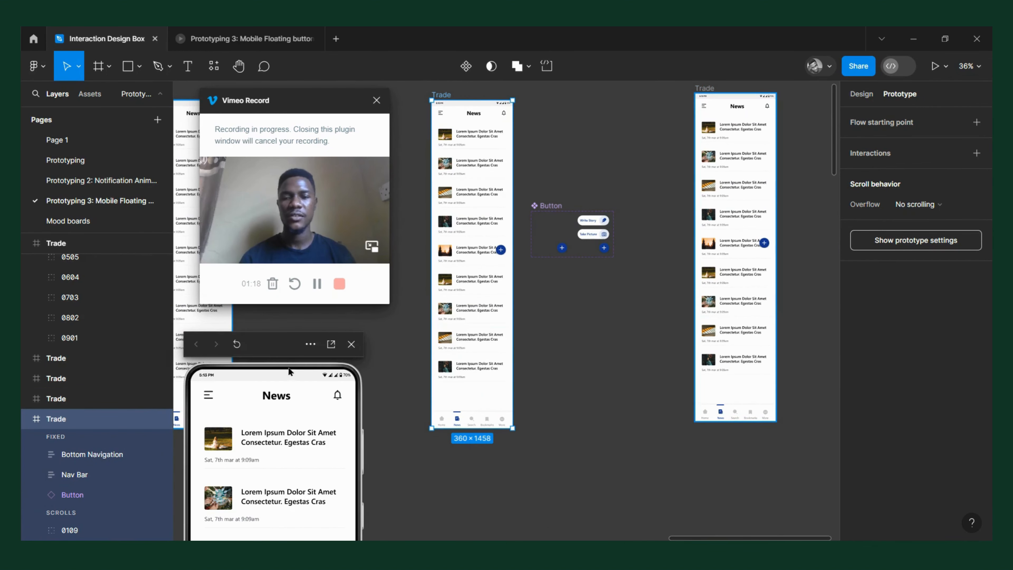
Move the inline preview beside the Trade frame, scroll the News list and toggle the floating button at different positions, and close the preview
drag(282, 355, 584, 107)
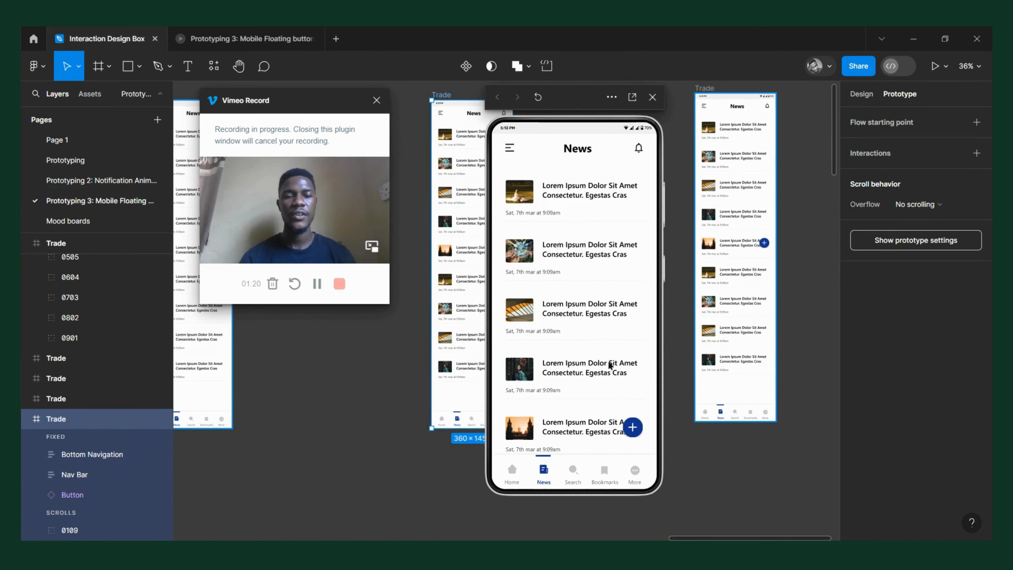
scroll(609, 364, down, 2)
click(631, 428)
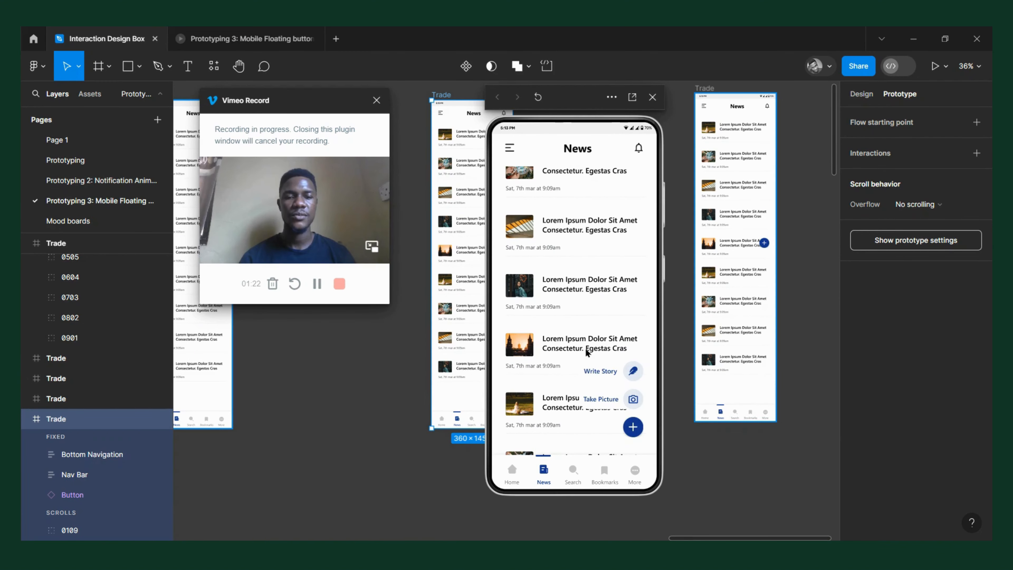
click(639, 430)
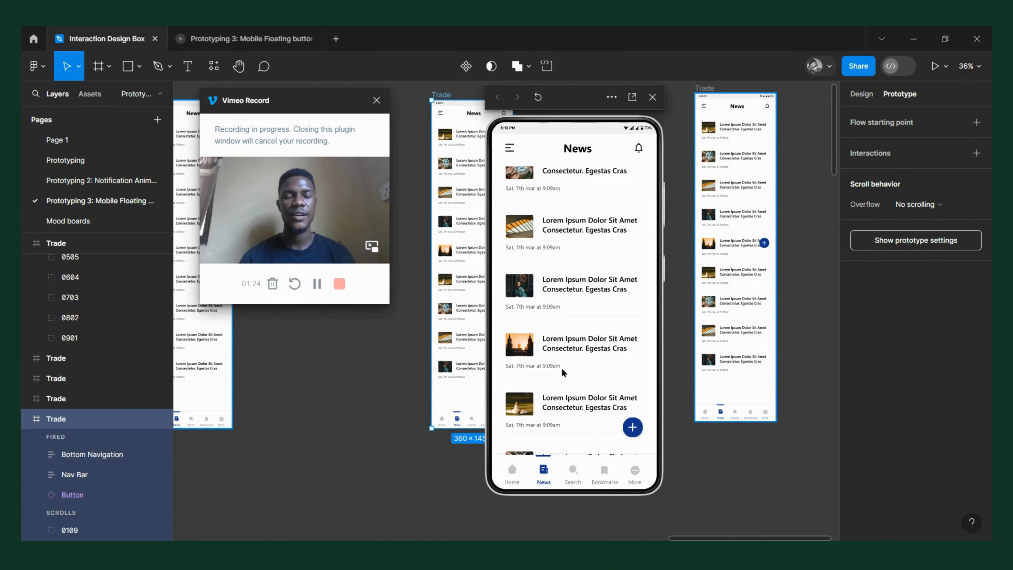
scroll(604, 392, down, 2)
scroll(587, 358, up, 1)
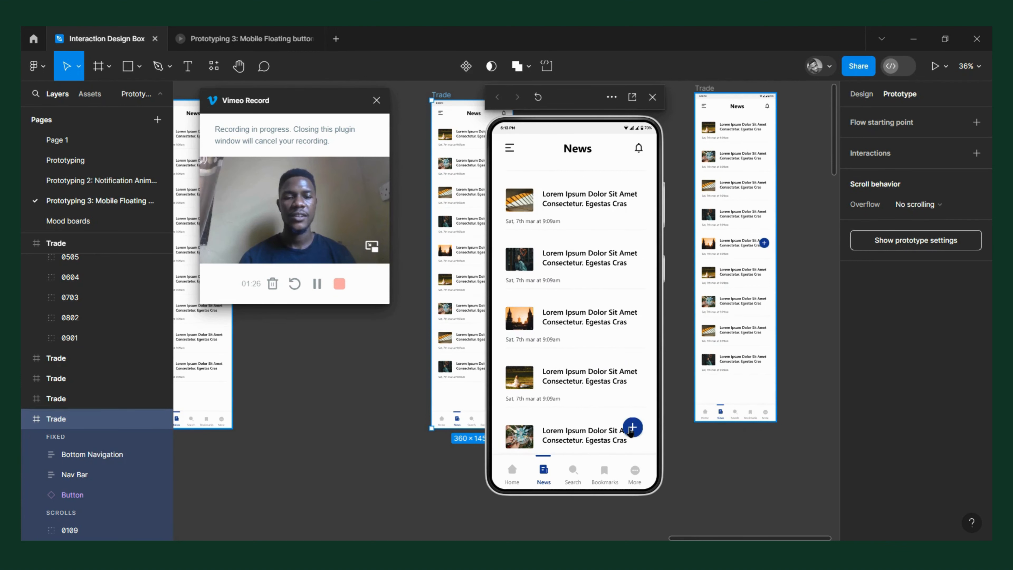
click(631, 429)
click(652, 97)
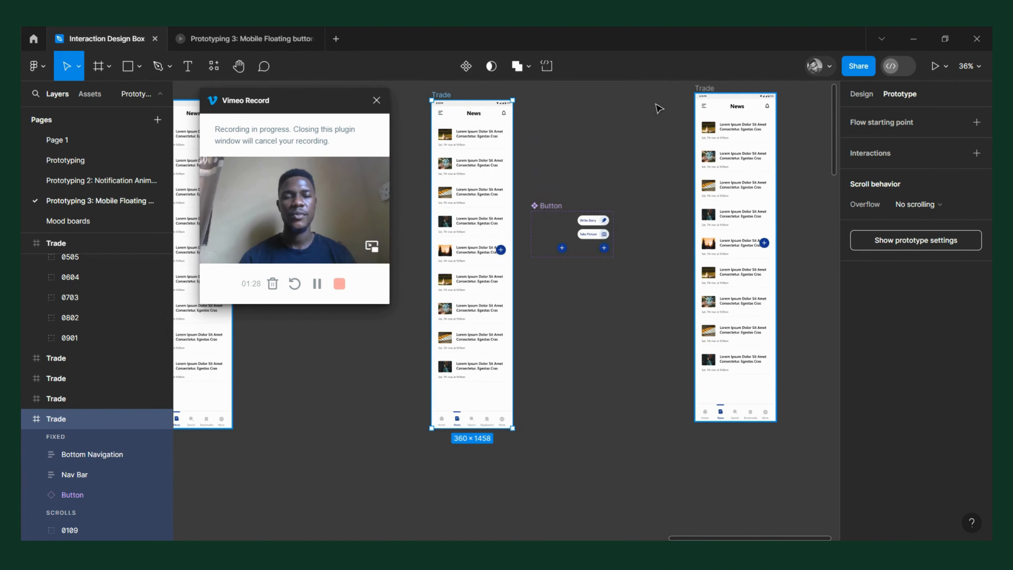
Duplicate the Button component set directly below the original
scroll(518, 171, right, 4)
scroll(578, 168, left, 2)
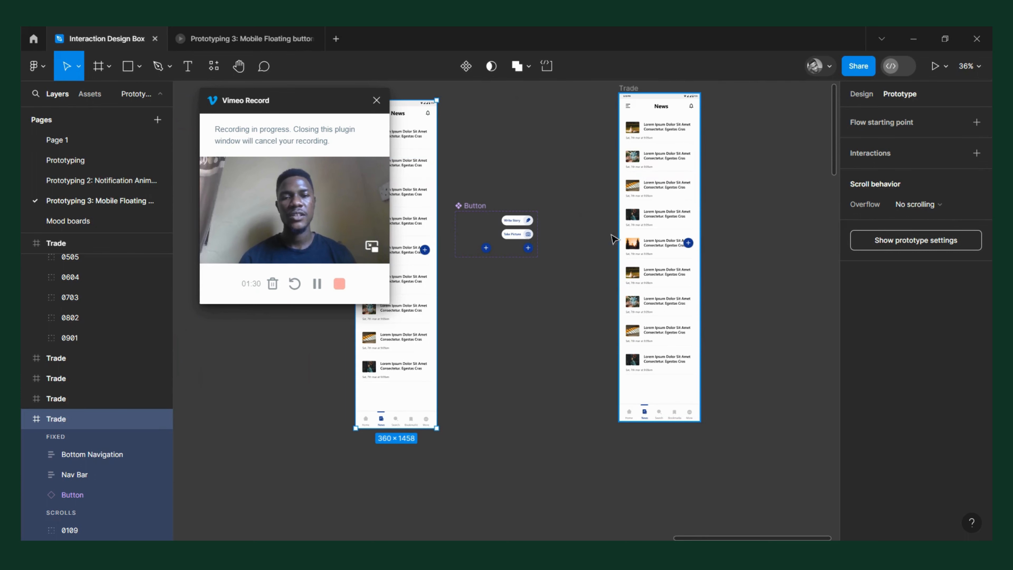
click(482, 212)
click(496, 264)
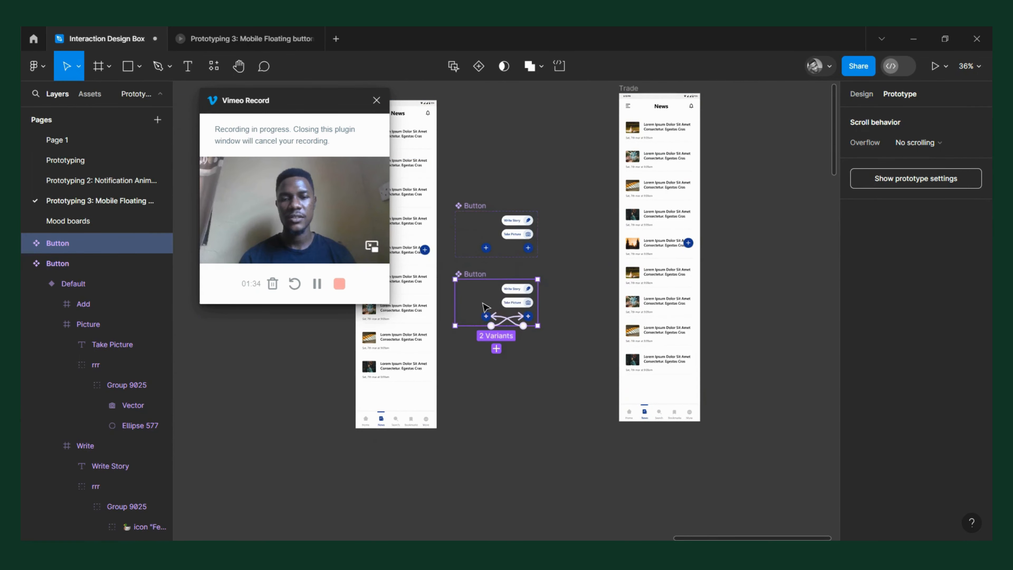
Remove both tap interactions linking the two variants of the duplicated Button component
scroll(486, 309, up, 3)
click(487, 321)
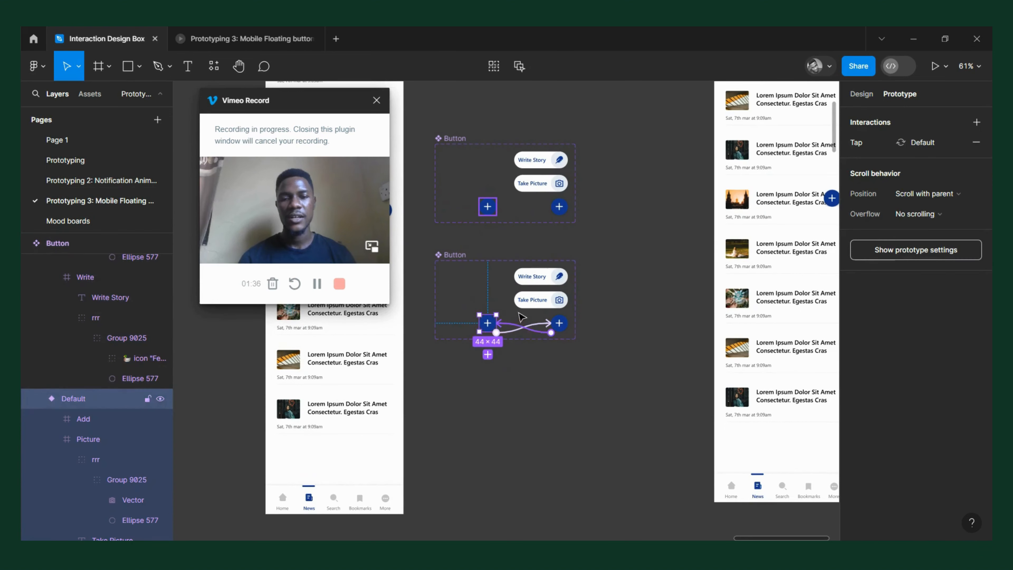
click(517, 327)
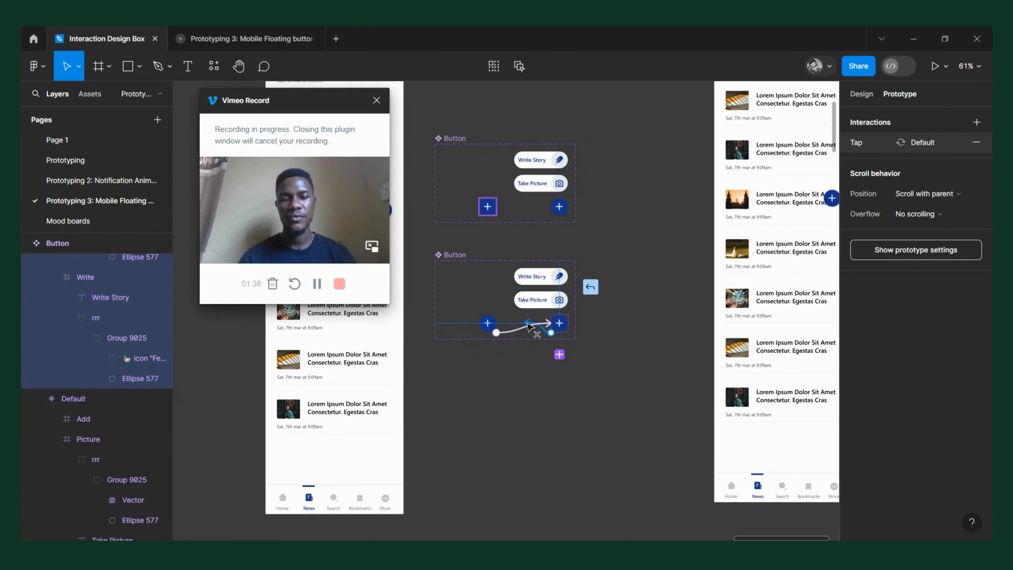
drag(528, 323, 498, 331)
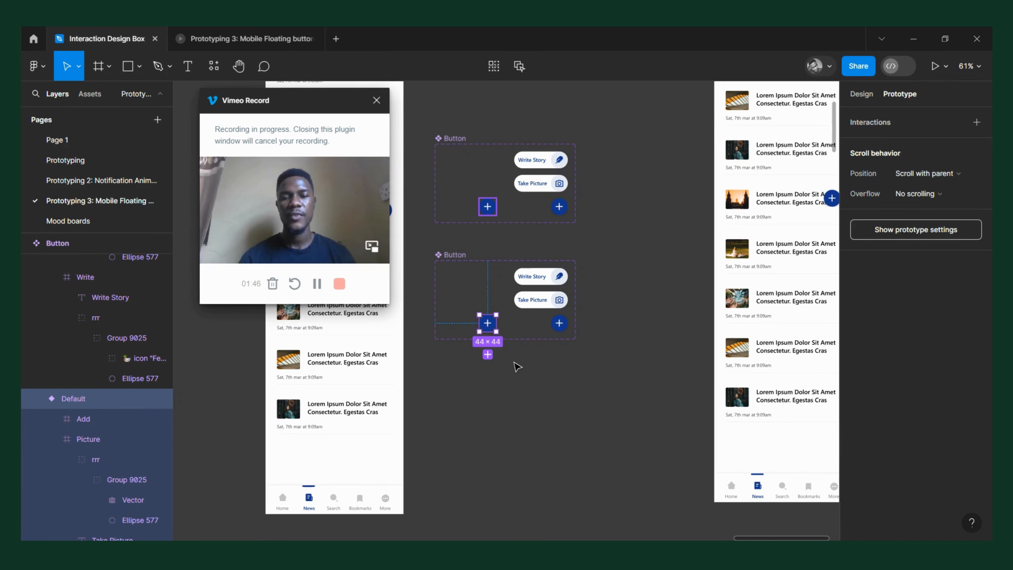
Replace the rightmost Trade frame's floating button with the duplicate's collapsed variant, and duplicate that frame to its right
scroll(463, 369, down, 5)
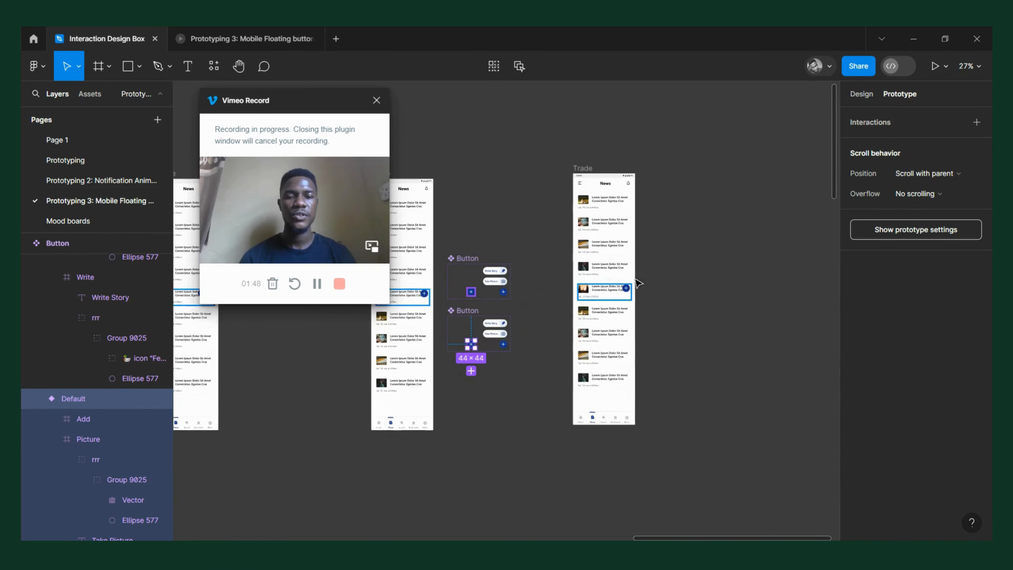
scroll(620, 281, up, 5)
click(620, 281)
right_click(621, 281)
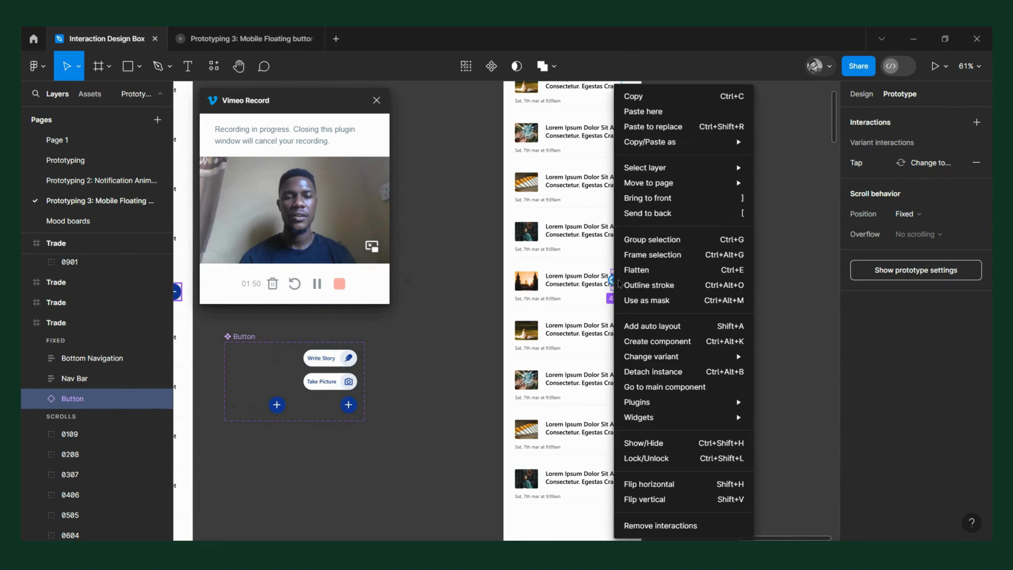
click(669, 126)
scroll(546, 263, down, 6)
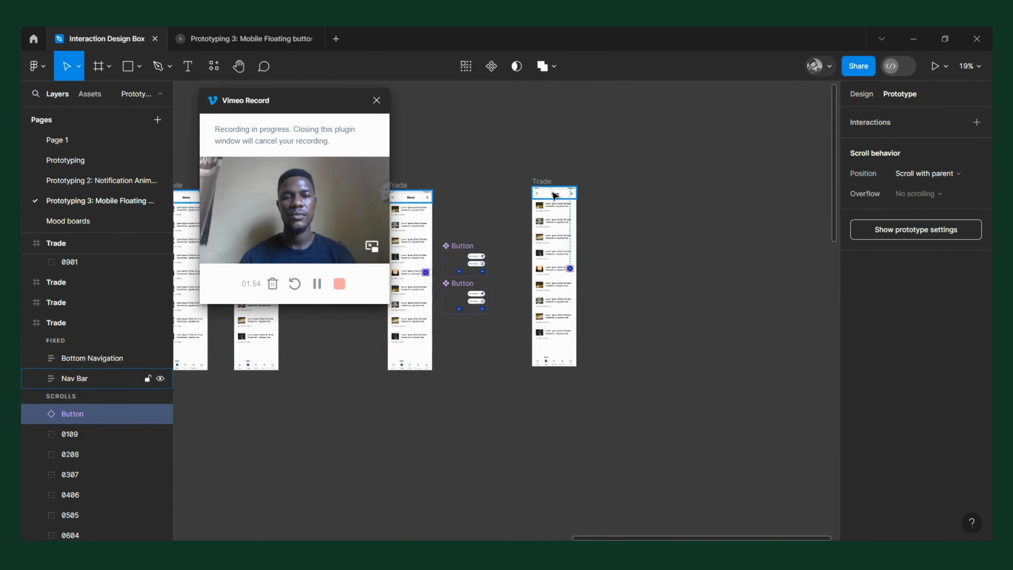
drag(555, 194, 610, 194)
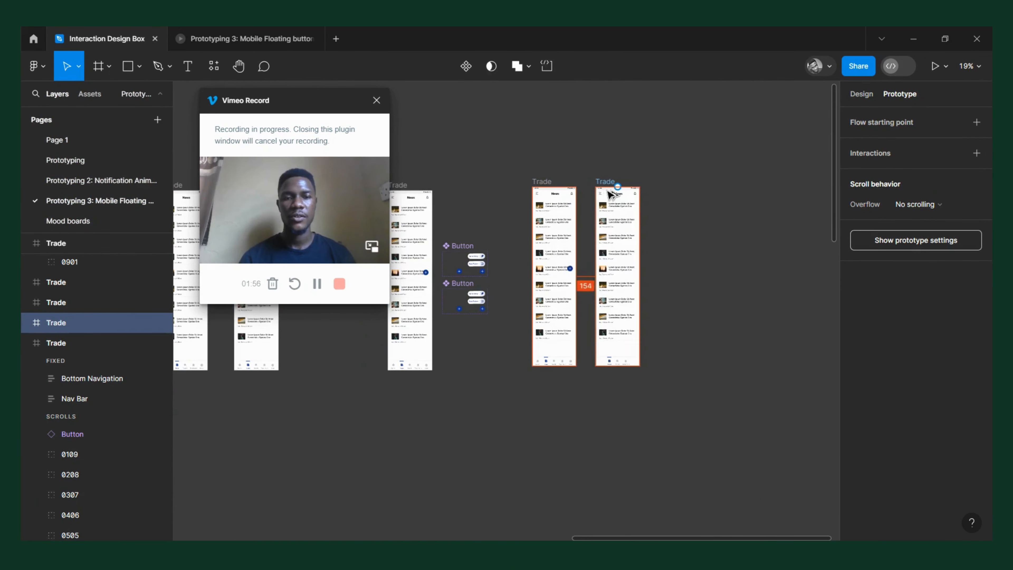
Replace the floating button in the new Trade copy with the duplicate component's expanded Write Story and Take Picture variant
scroll(617, 251, up, 6)
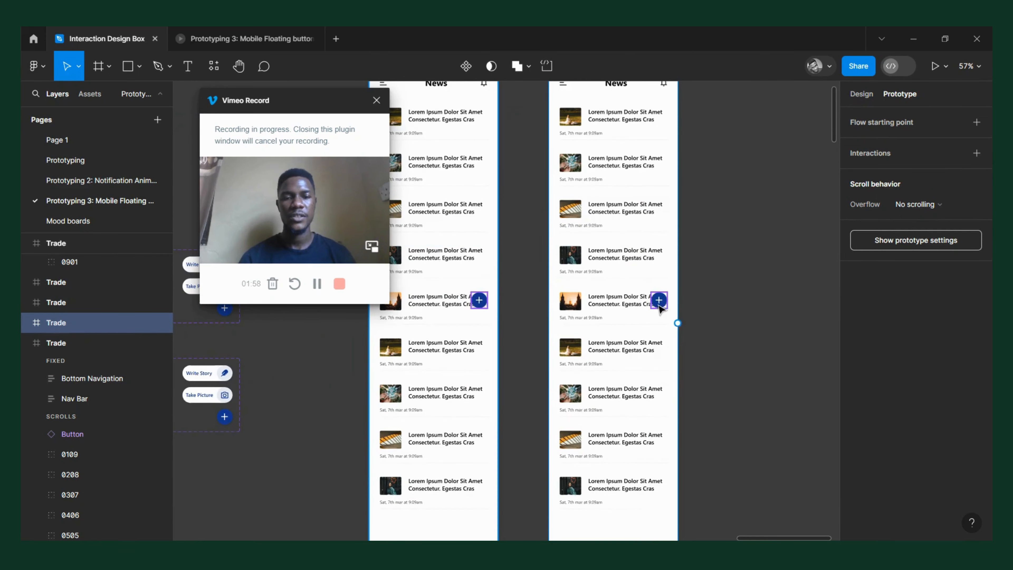
scroll(659, 308, left, 6)
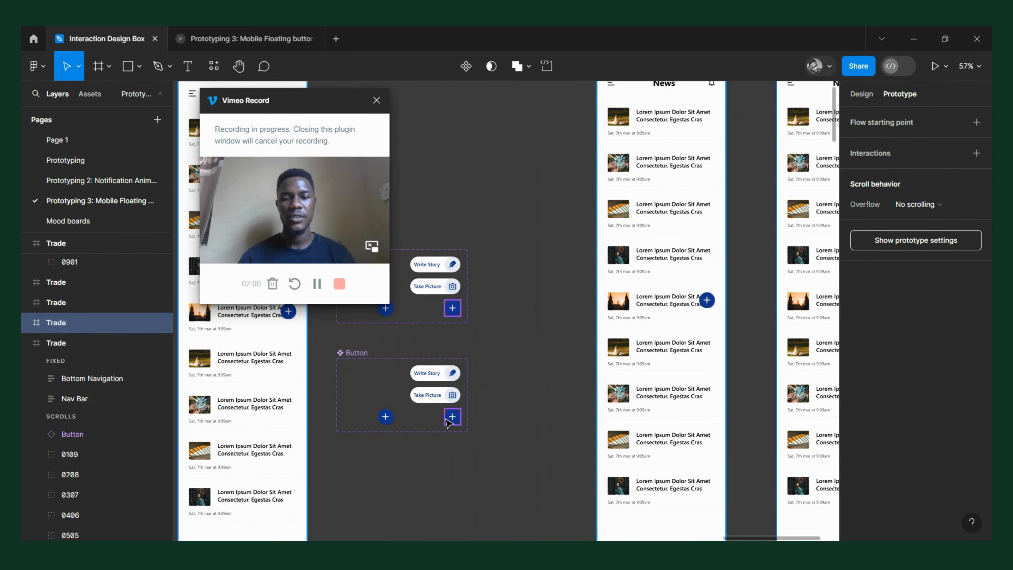
click(448, 422)
scroll(578, 341, right, 10)
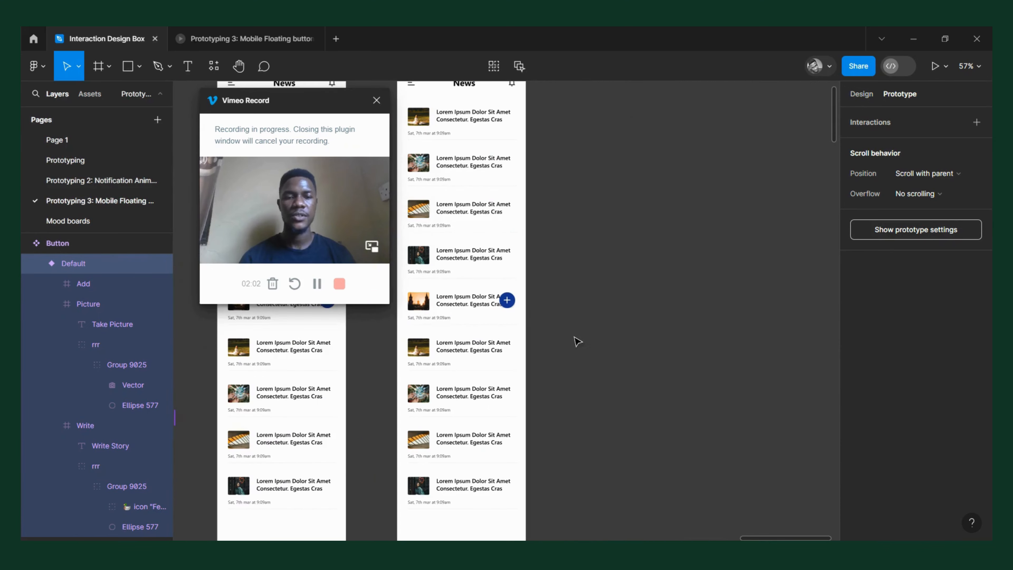
click(507, 300)
scroll(519, 301, left, 2)
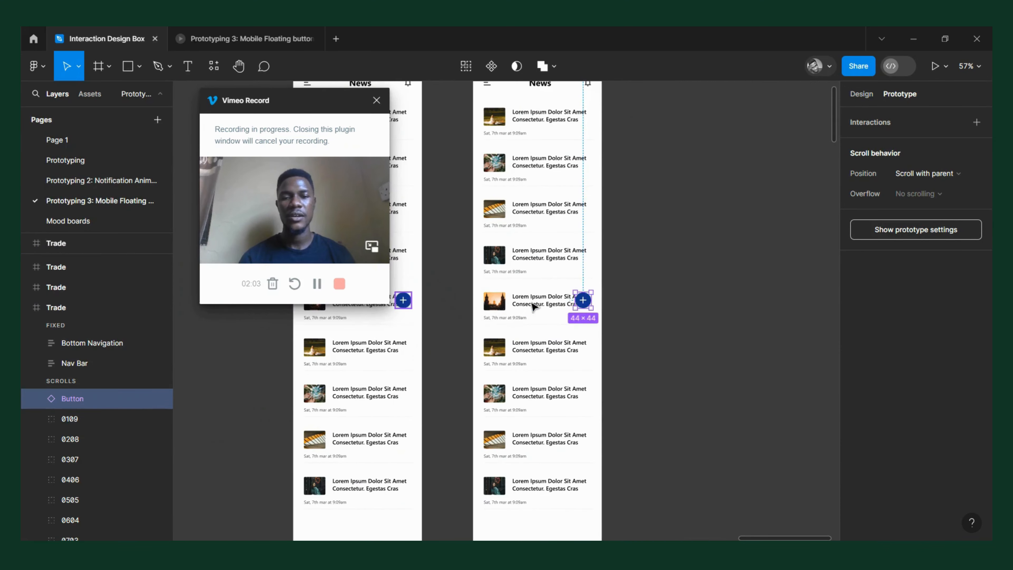
right_click(579, 303)
click(620, 128)
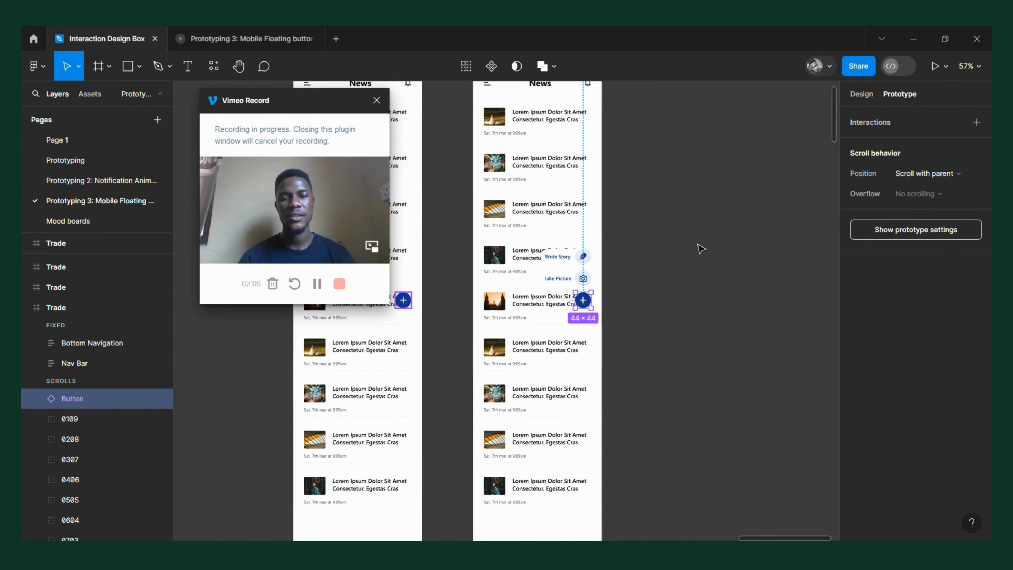
Compare the interactions between the original Button component's variants with those of the duplicated component
scroll(677, 248, down, 4)
scroll(499, 320, left, 3)
scroll(514, 218, up, 4)
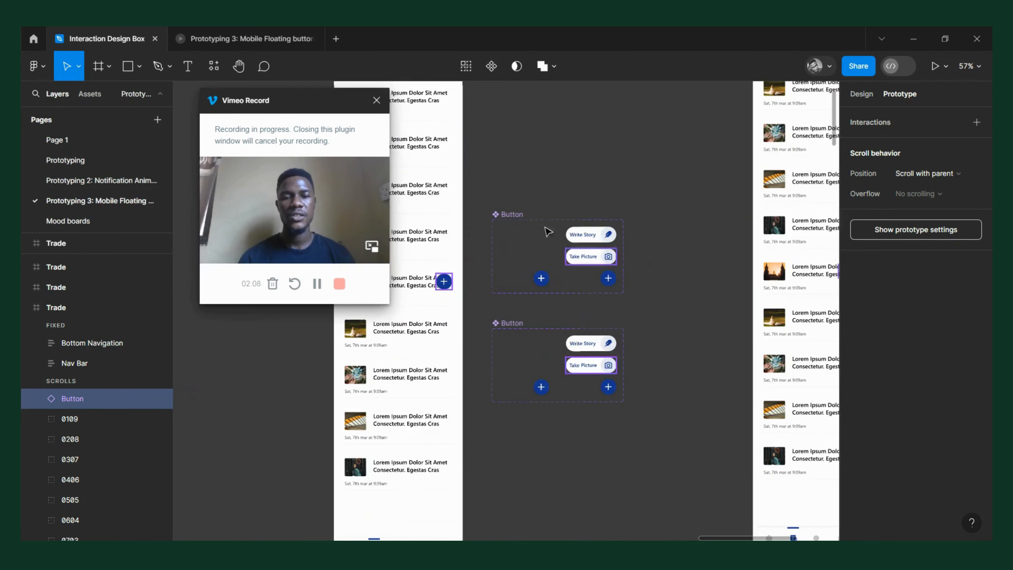
click(513, 215)
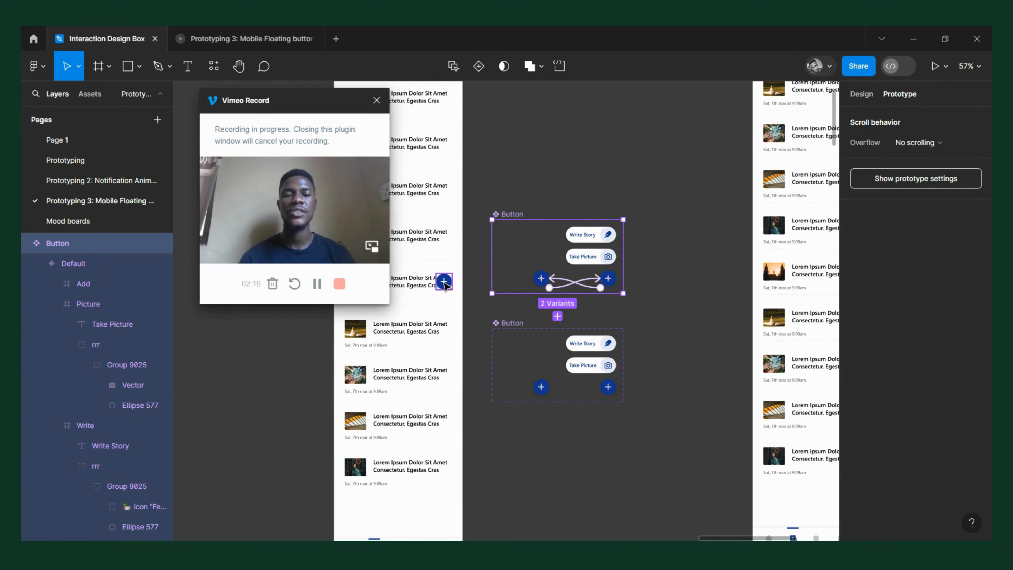
scroll(444, 288, right, 3)
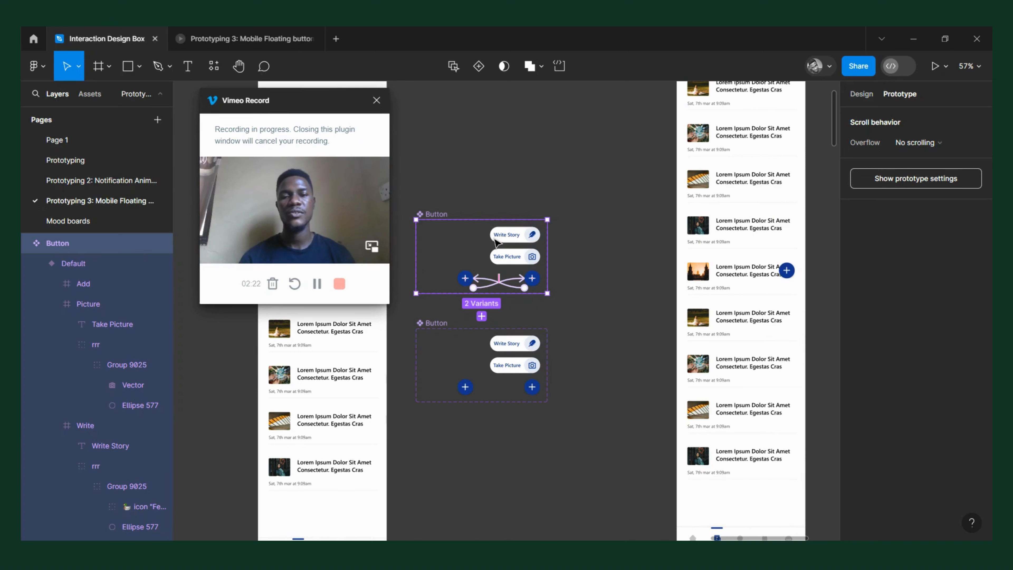
scroll(558, 240, down, 5)
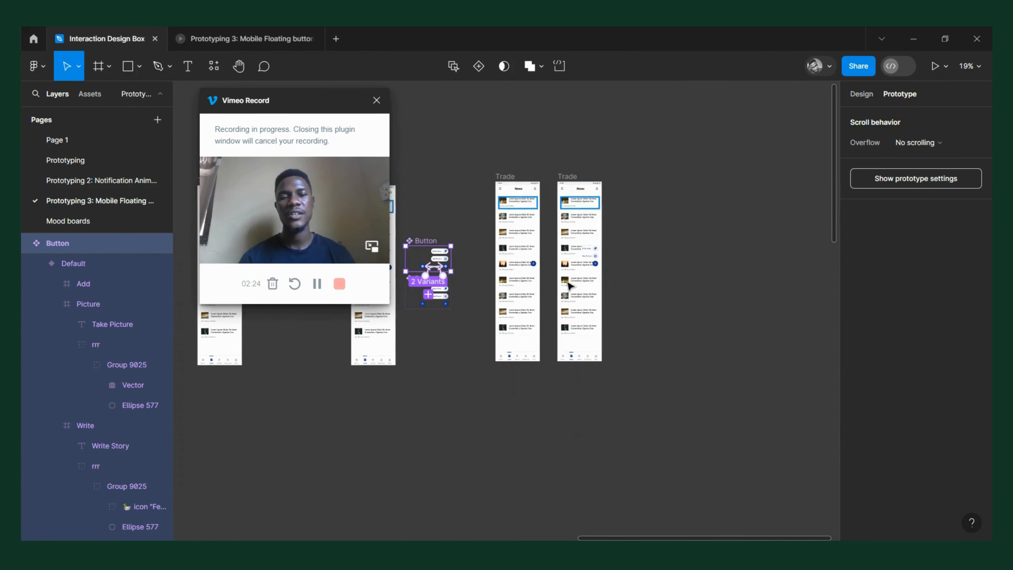
scroll(555, 213, up, 5)
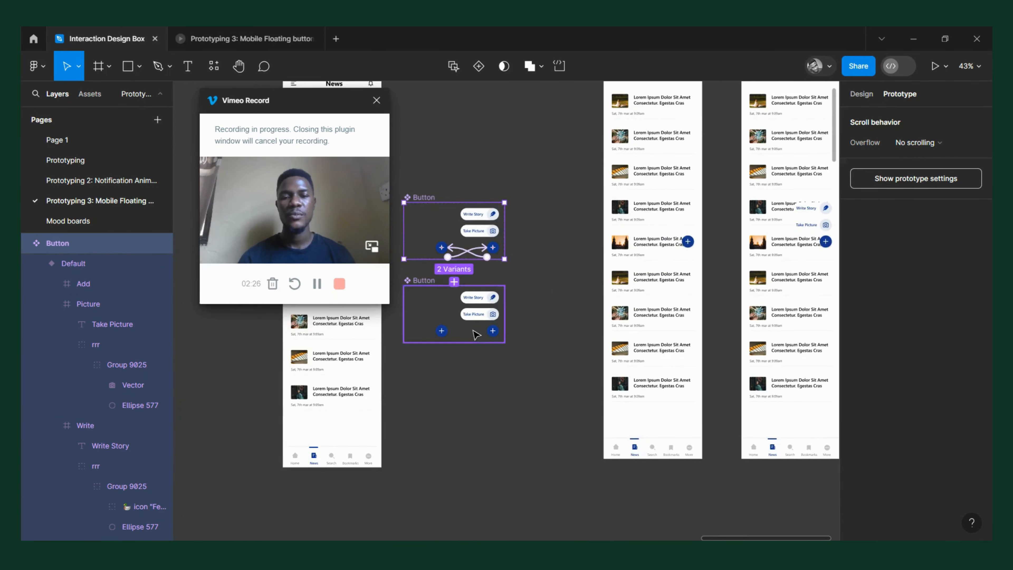
scroll(517, 294, up, 2)
scroll(710, 261, right, 3)
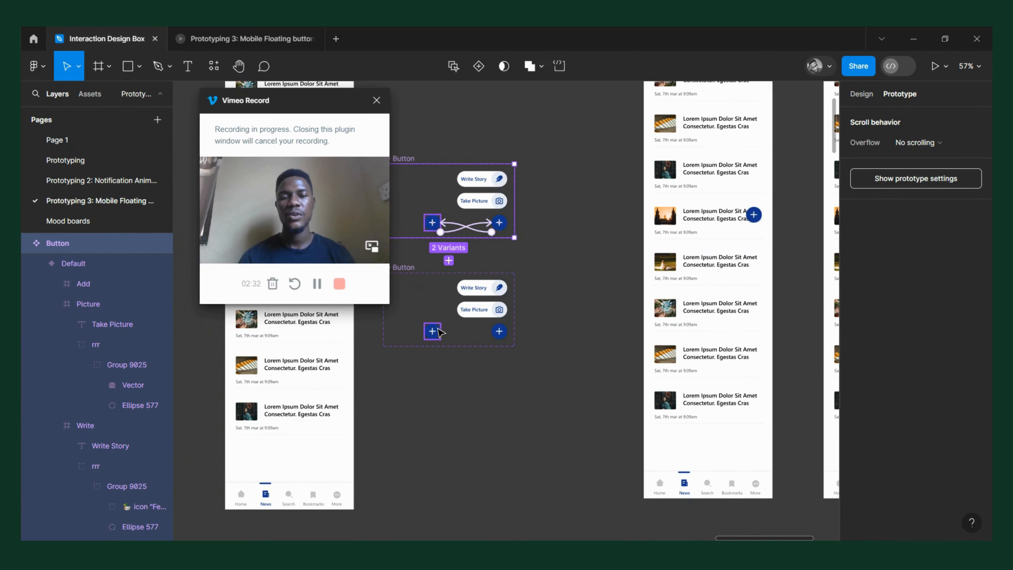
click(434, 332)
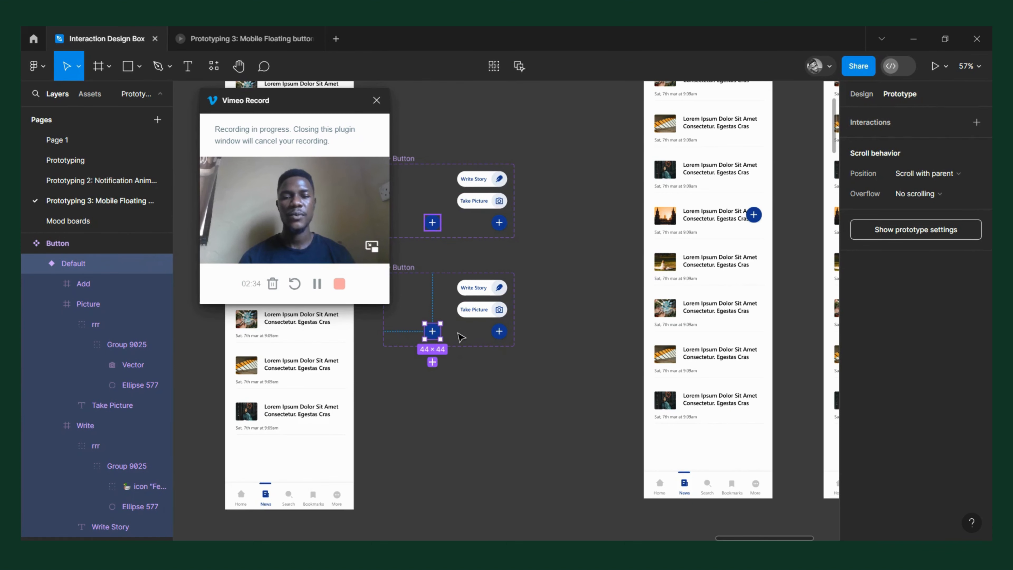
Link the collapsed floating button to the expanded Trade frame with On tap, Navigate to, Smart animate, Ease out, 300ms
scroll(459, 338, right, 4)
scroll(584, 224, up, 3)
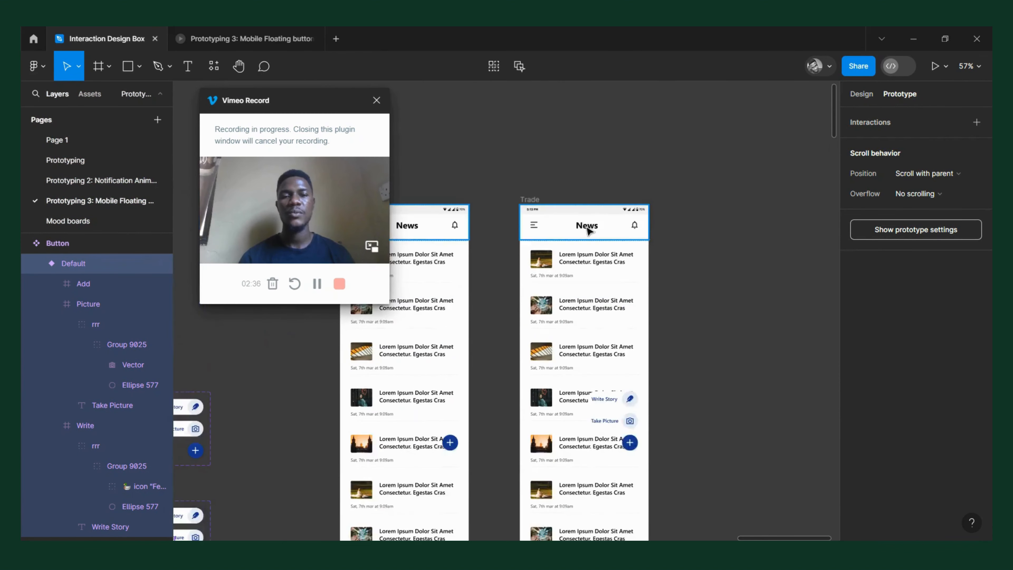
scroll(590, 229, left, 1)
scroll(577, 394, down, 3)
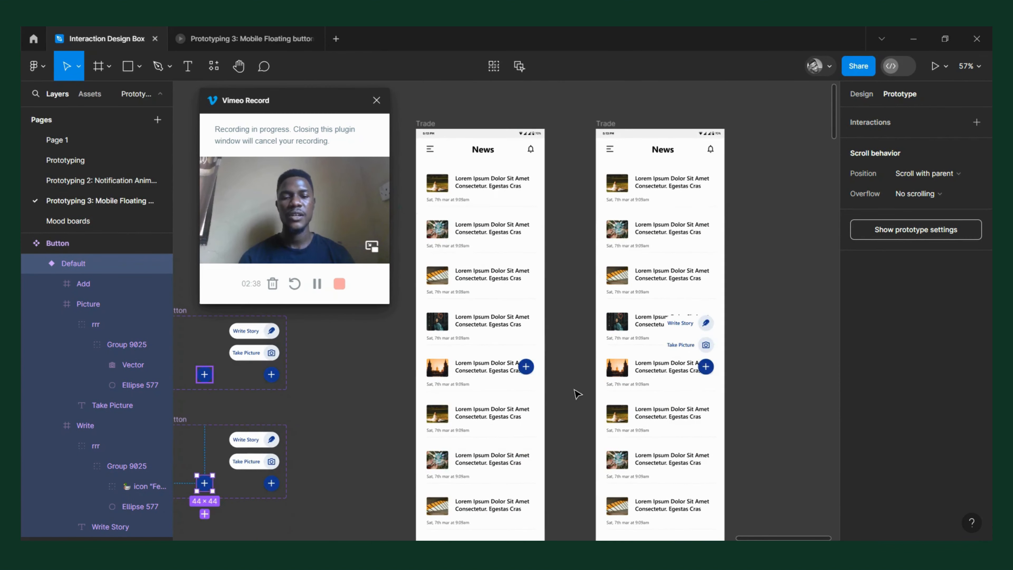
click(524, 370)
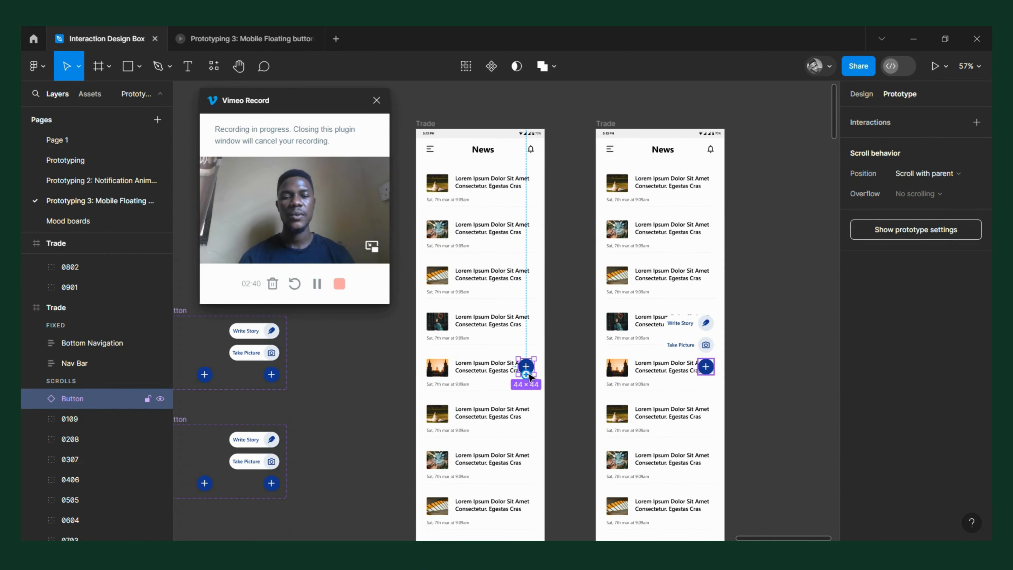
drag(534, 367, 677, 358)
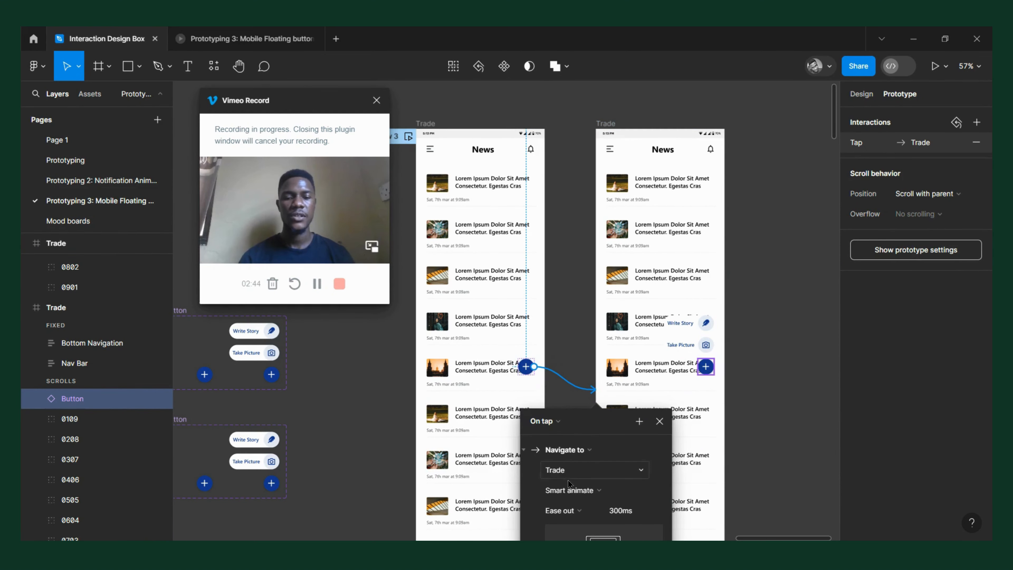
scroll(607, 469, down, 4)
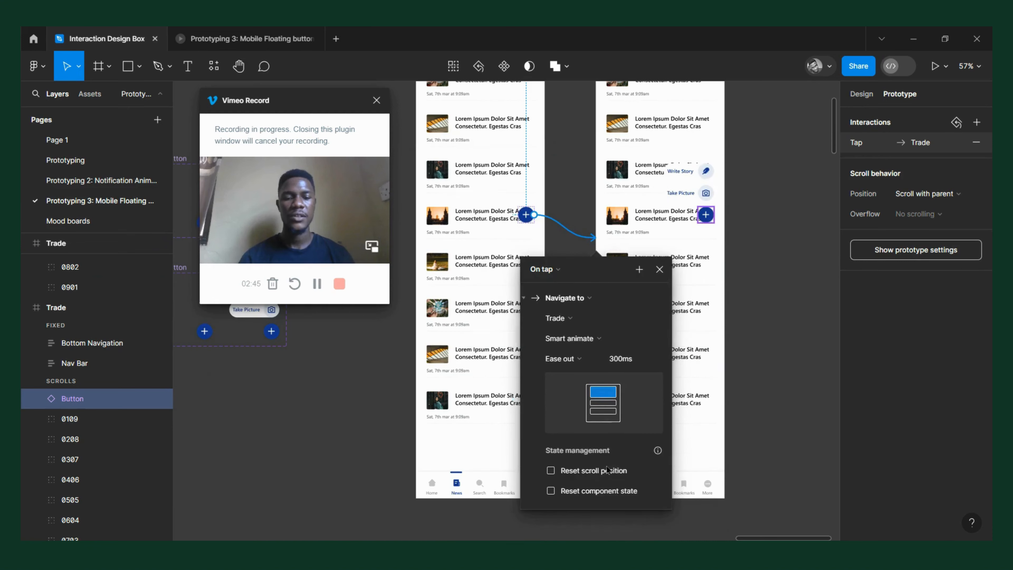
Link the expanded frame's floating button back to the collapsed Trade frame with a tap interaction
click(710, 217)
drag(713, 215, 527, 272)
click(608, 268)
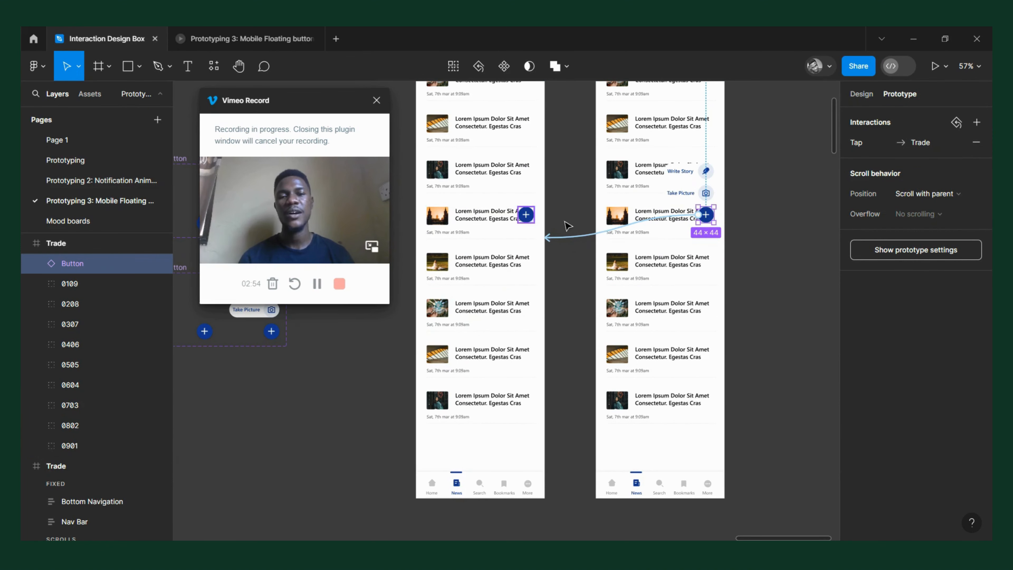
Set the scroll position of the floating buttons in both the expanded and collapsed Trade frames to Fixed (stay in place)
scroll(567, 223, up, 5)
scroll(566, 224, down, 3)
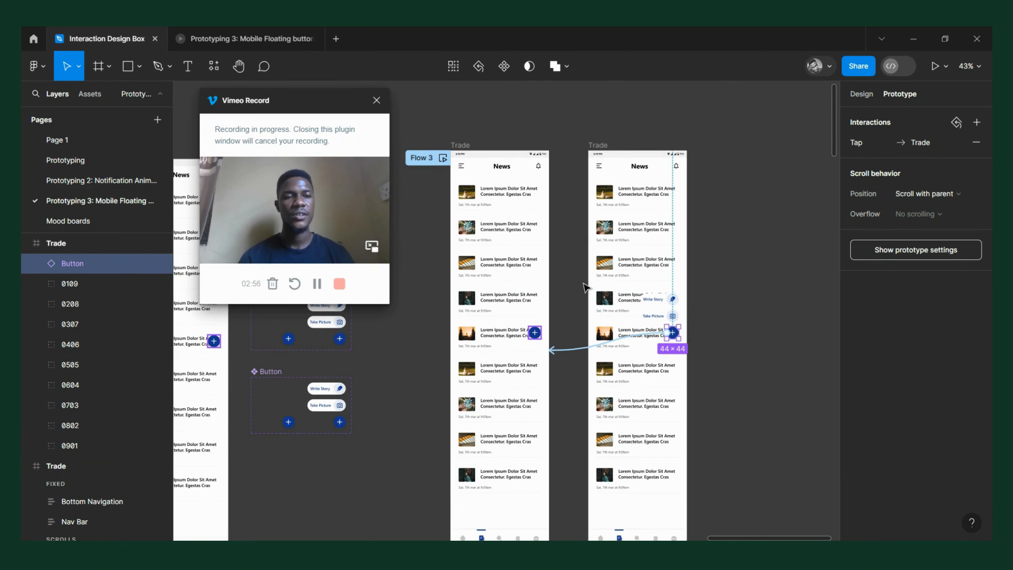
click(916, 193)
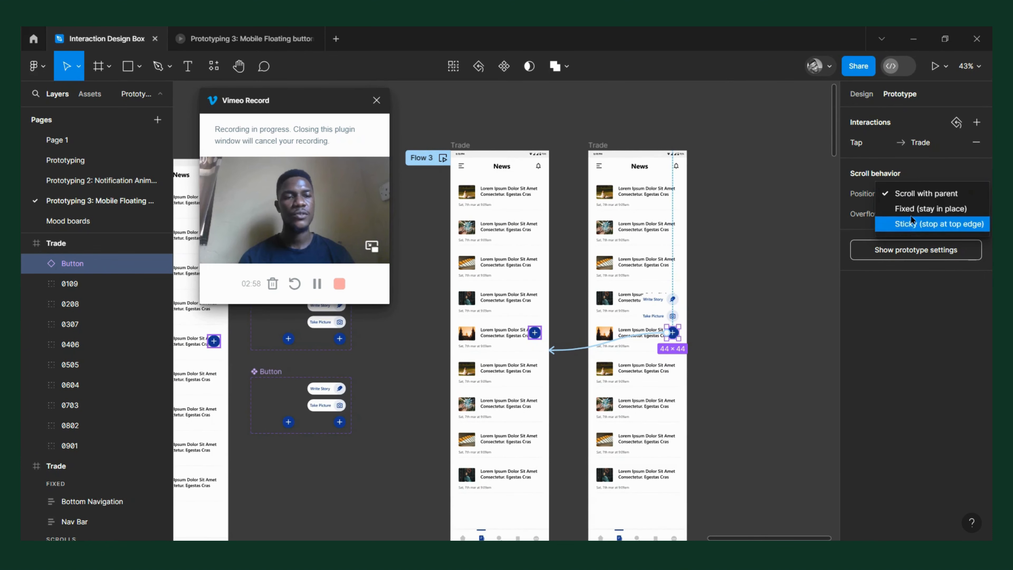
click(909, 211)
click(535, 337)
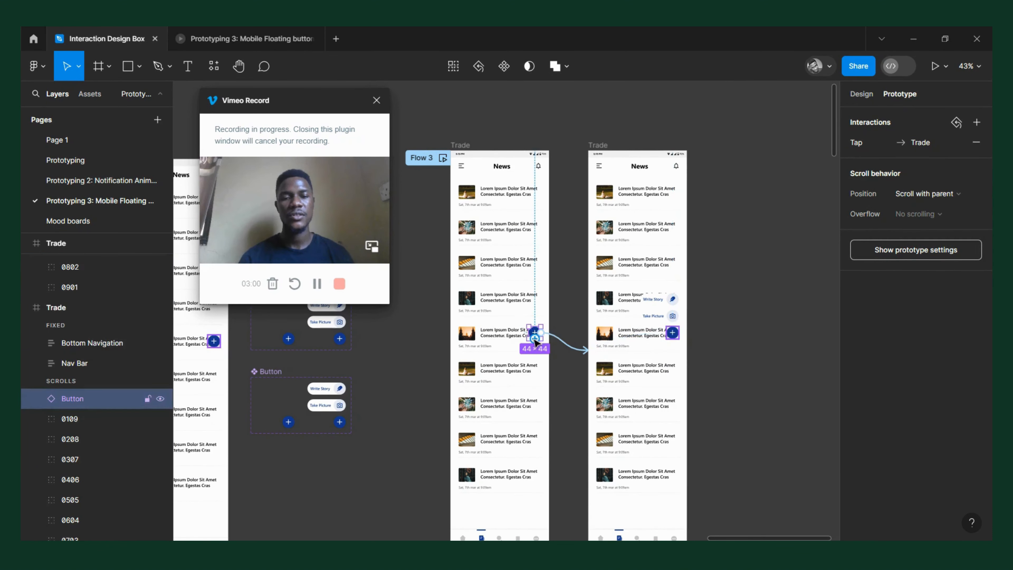
click(929, 192)
click(933, 209)
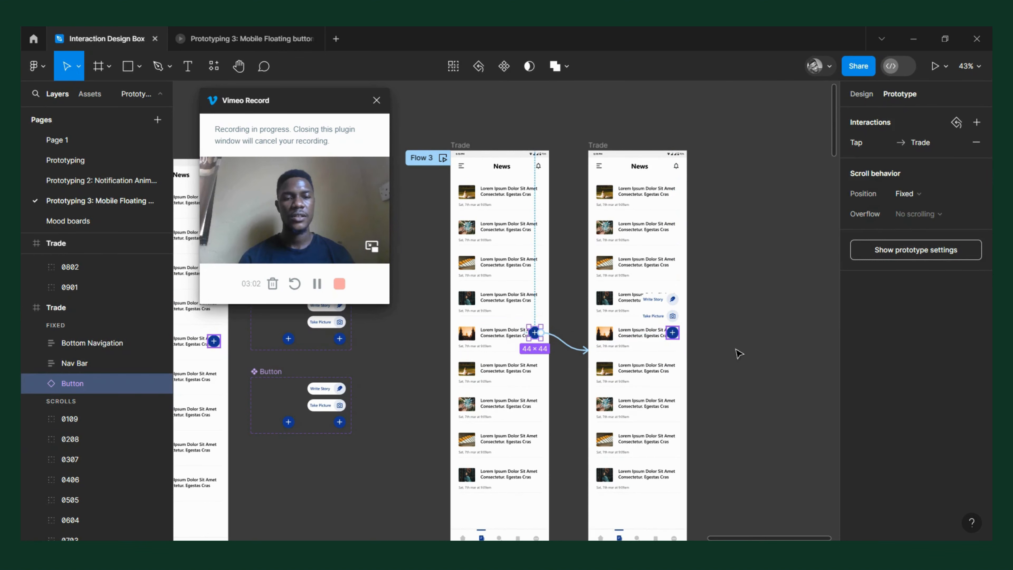
ctrl+scroll(536, 315, up, 5)
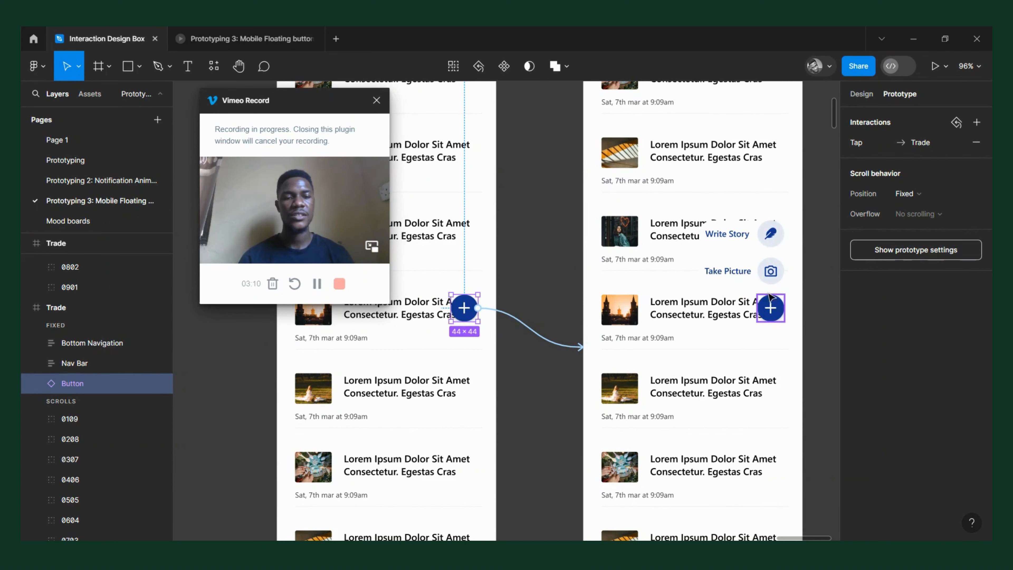
scroll(726, 288, down, 5)
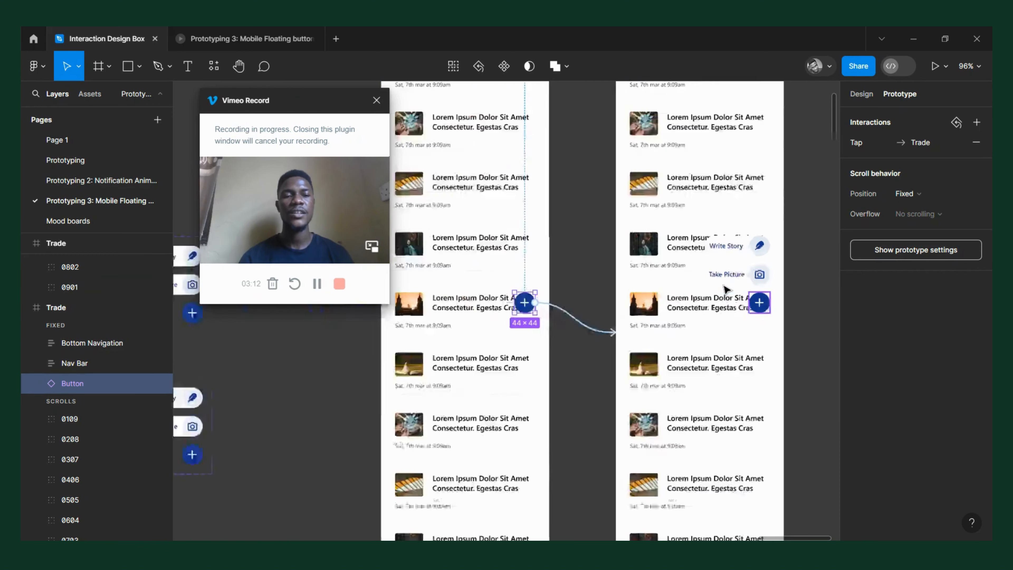
scroll(743, 275, up, 4)
scroll(678, 235, down, 5)
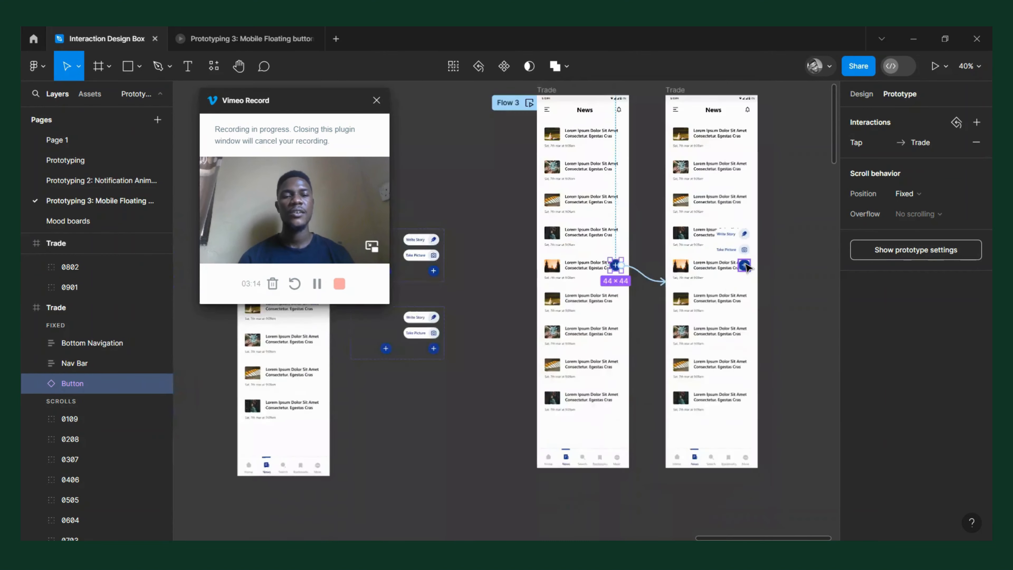
Preview Flow 3 from the collapsed Trade frame and toggle the floating button's Write Story and Take Picture options
click(649, 234)
scroll(526, 170, down, 3)
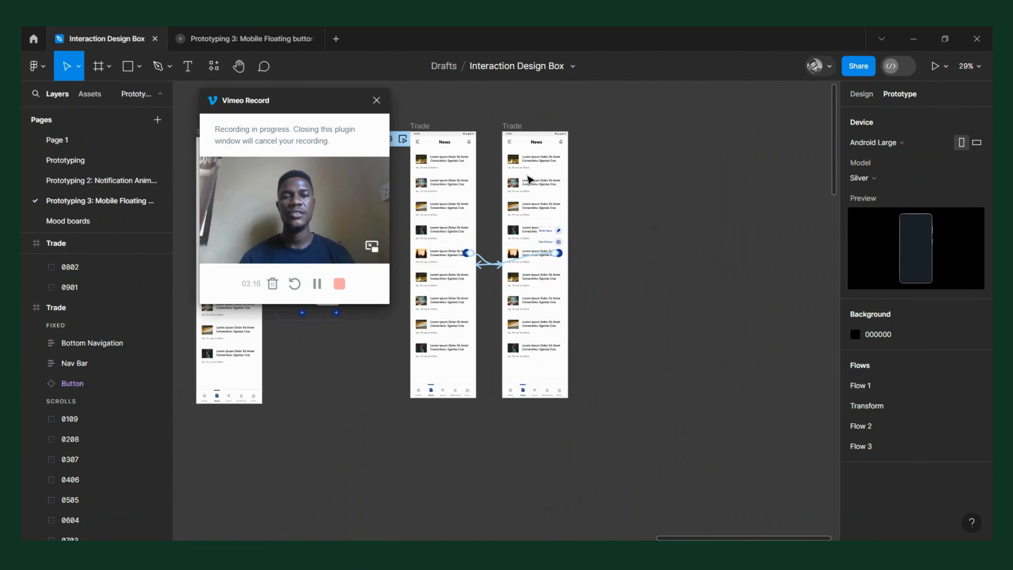
scroll(526, 169, left, 2)
click(495, 127)
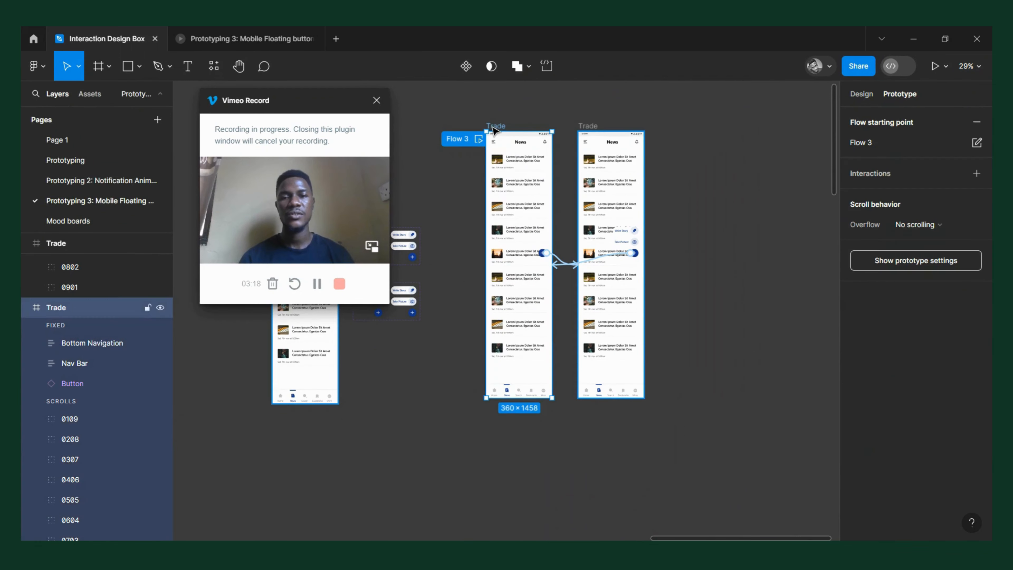
key(shift+space)
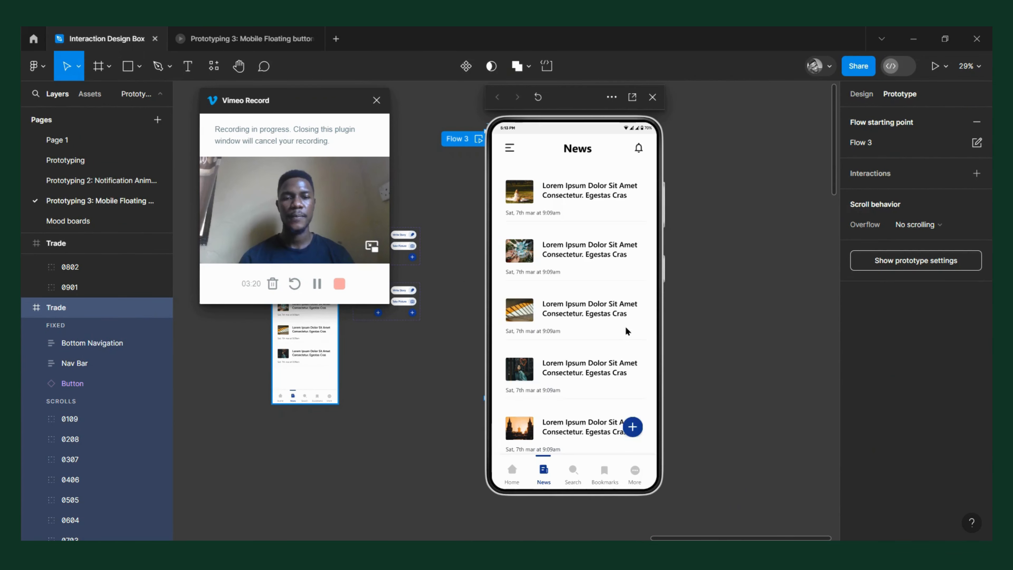
click(633, 430)
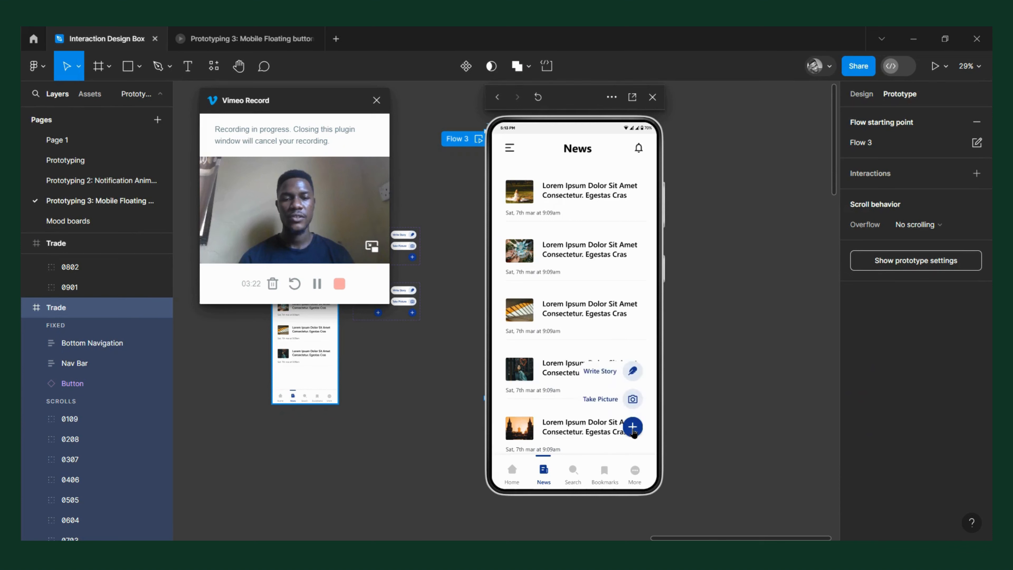
click(633, 429)
click(633, 429)
click(633, 429)
Scroll the previewed News list with the floating button collapsed and expanded to check its fixed position
scroll(587, 355, down, 3)
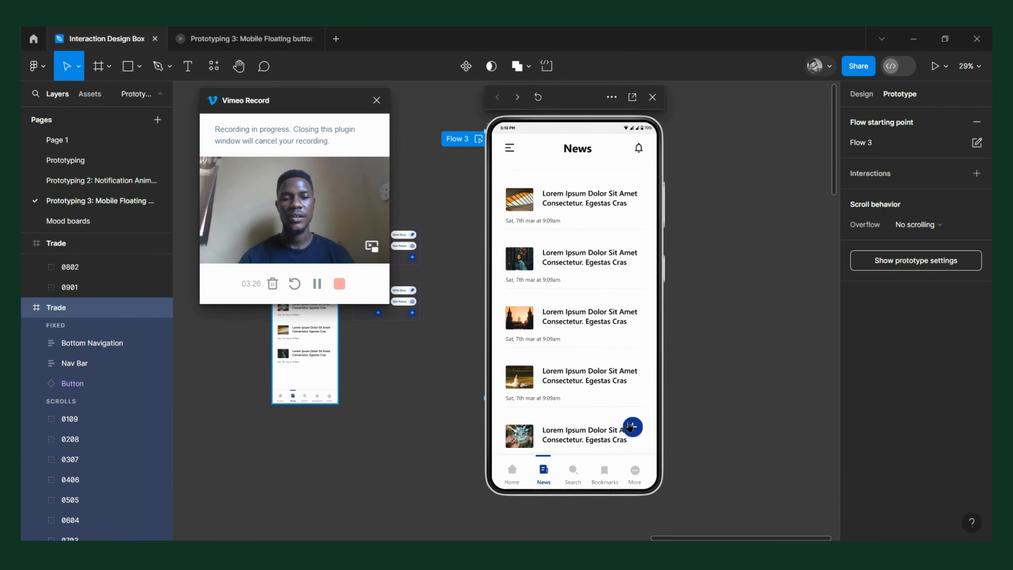
click(633, 427)
click(632, 427)
click(632, 427)
scroll(567, 311, down, 2)
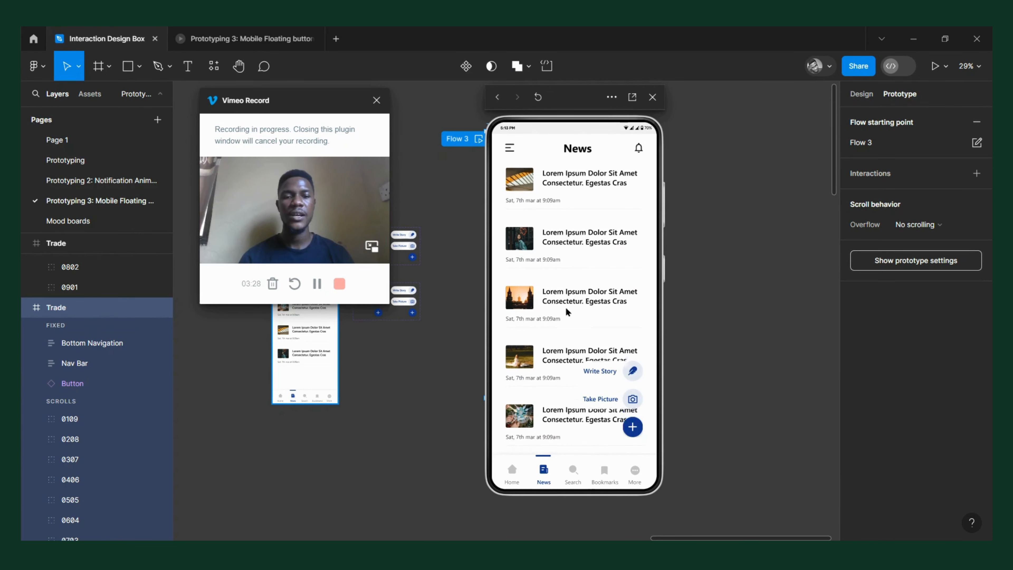
scroll(566, 248, down, 3)
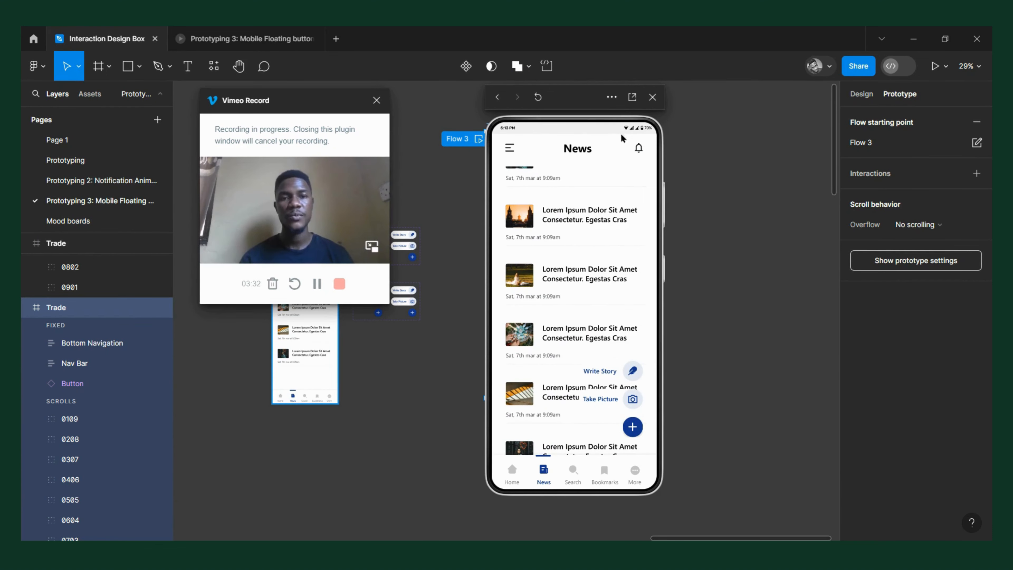
scroll(597, 271, down, 6)
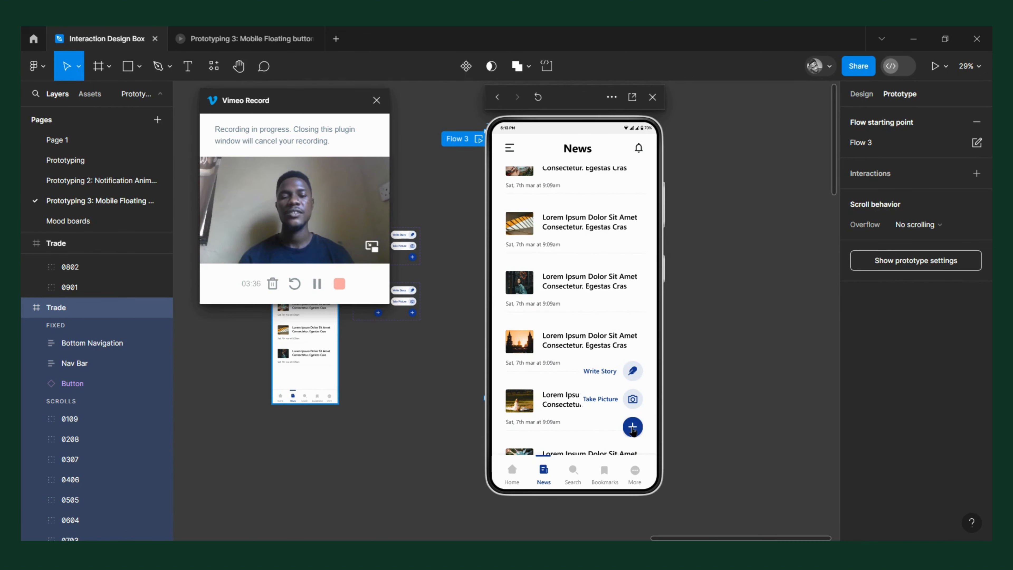
Toggle the floating button partway down the previewed News list, scroll with the options open, and close the preview
click(633, 428)
click(632, 429)
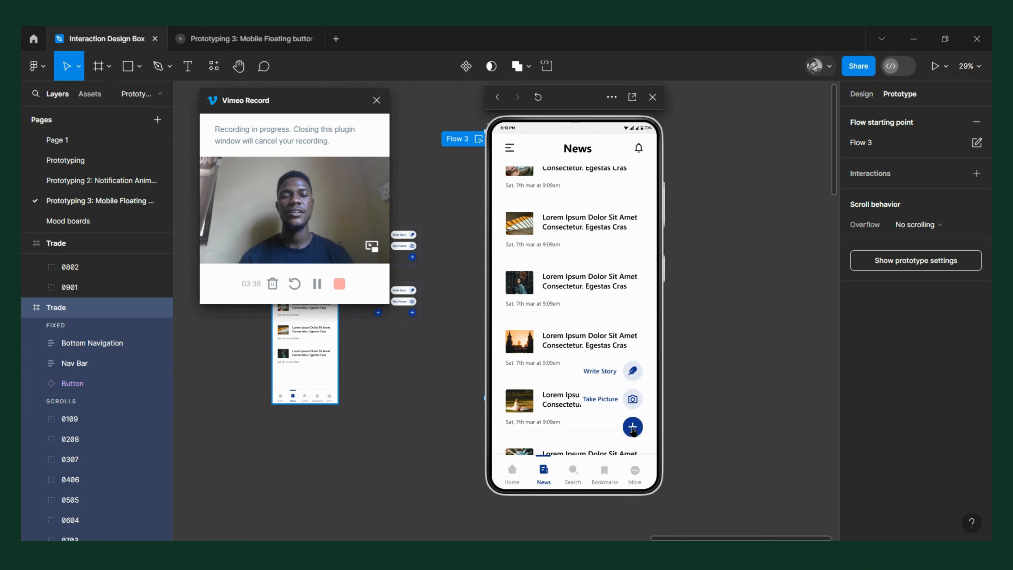
click(633, 429)
click(633, 428)
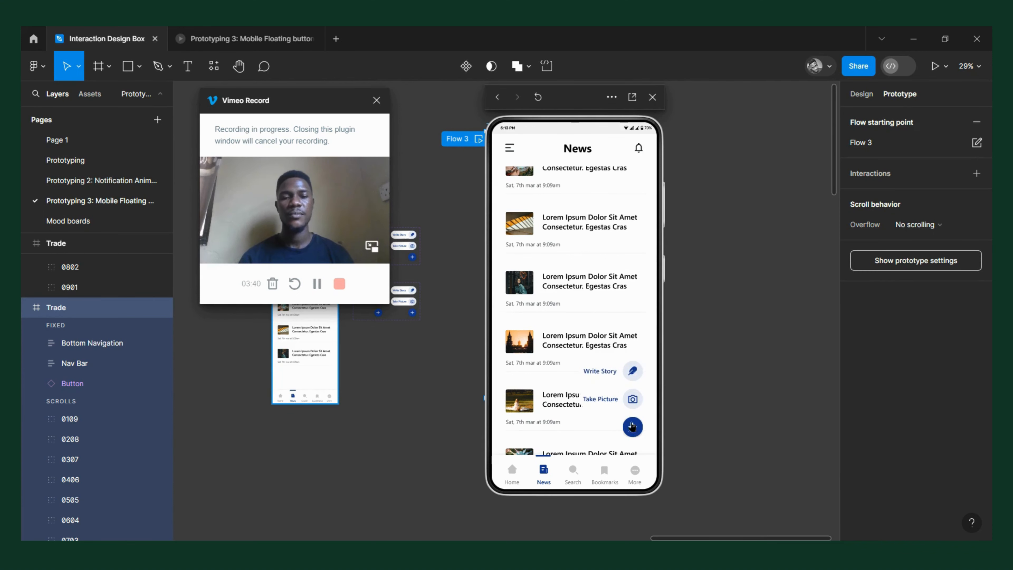
scroll(624, 350, down, 3)
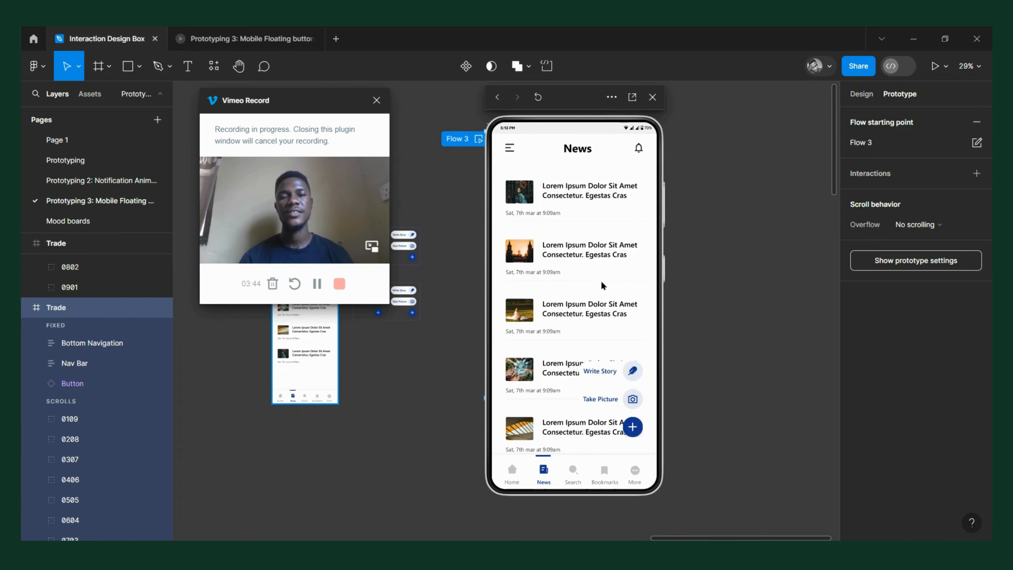
scroll(602, 286, up, 2)
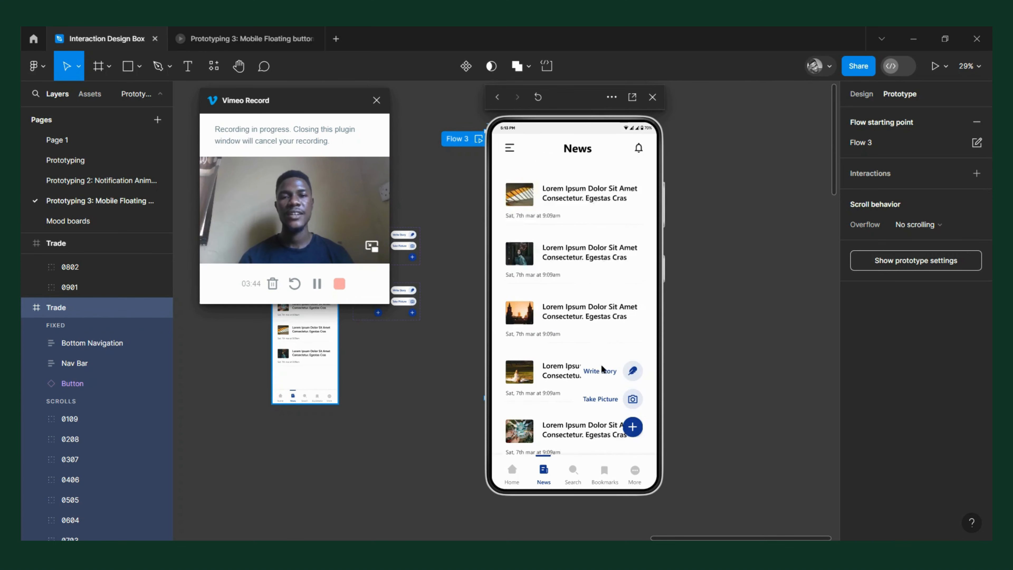
click(652, 100)
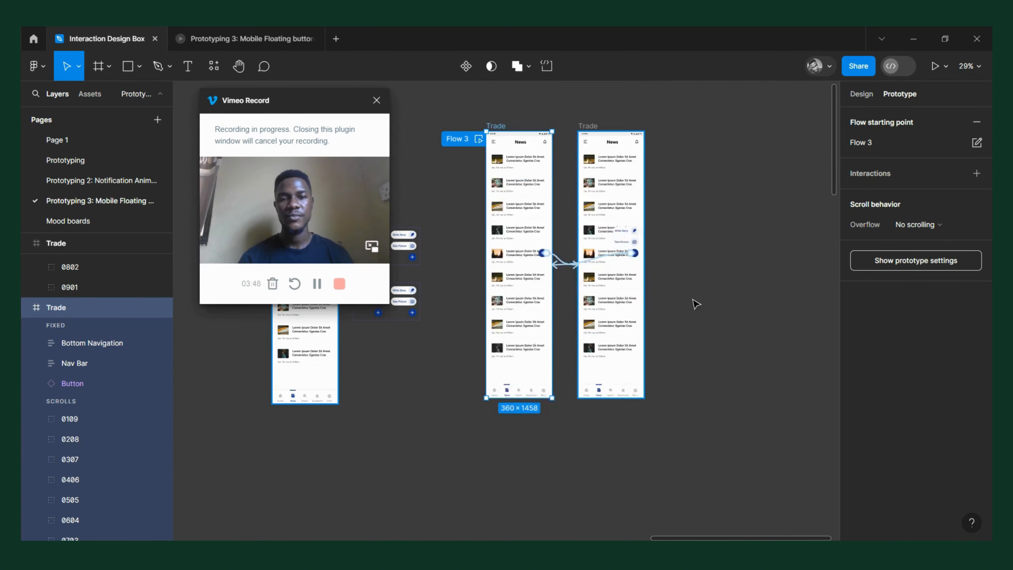
scroll(592, 296, right, 3)
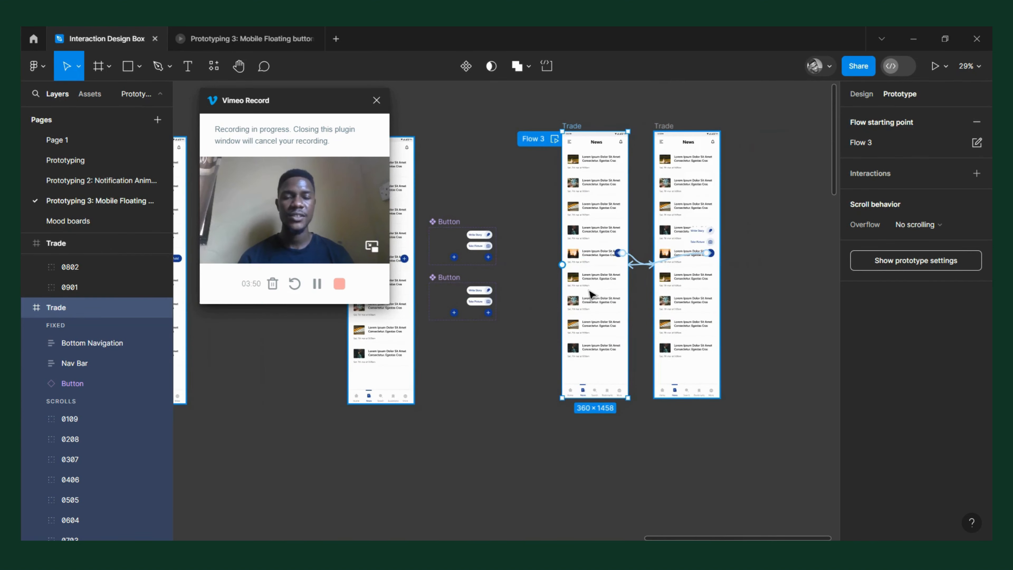
scroll(592, 295, down, 2)
scroll(593, 295, up, 2)
scroll(593, 295, up, 1)
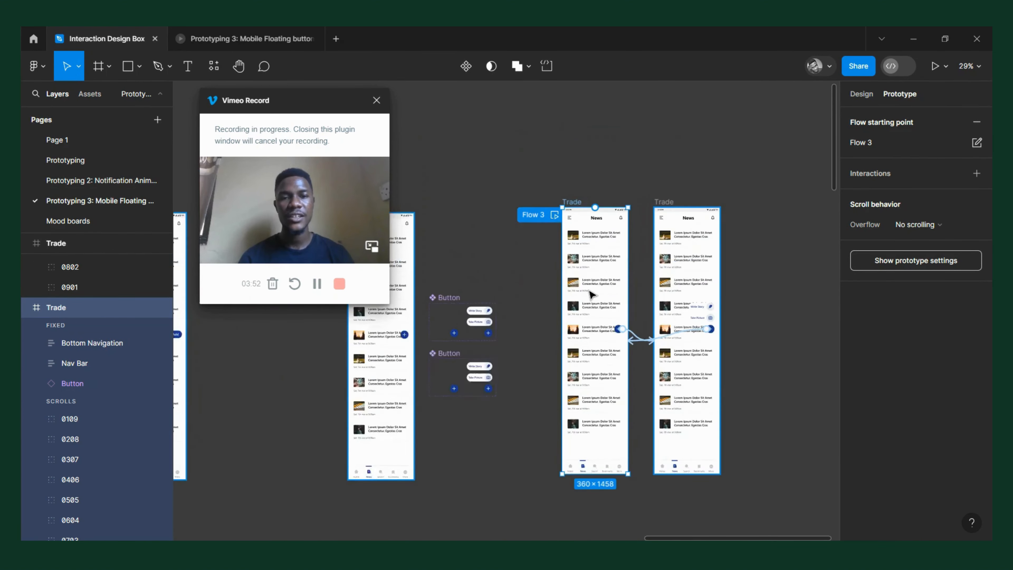
scroll(591, 295, up, 2)
scroll(592, 295, down, 3)
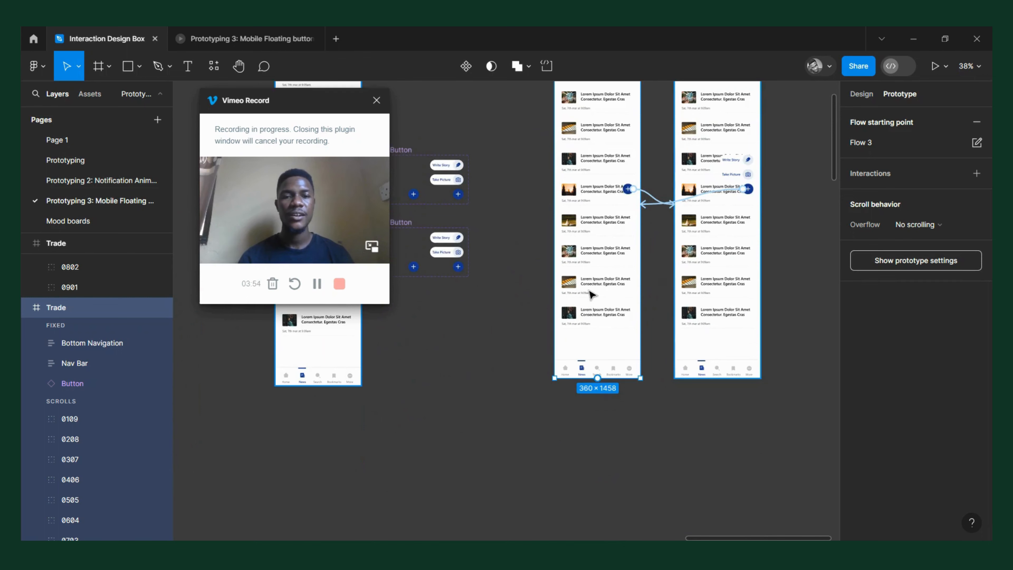
scroll(592, 294, down, 2)
scroll(592, 294, left, 3)
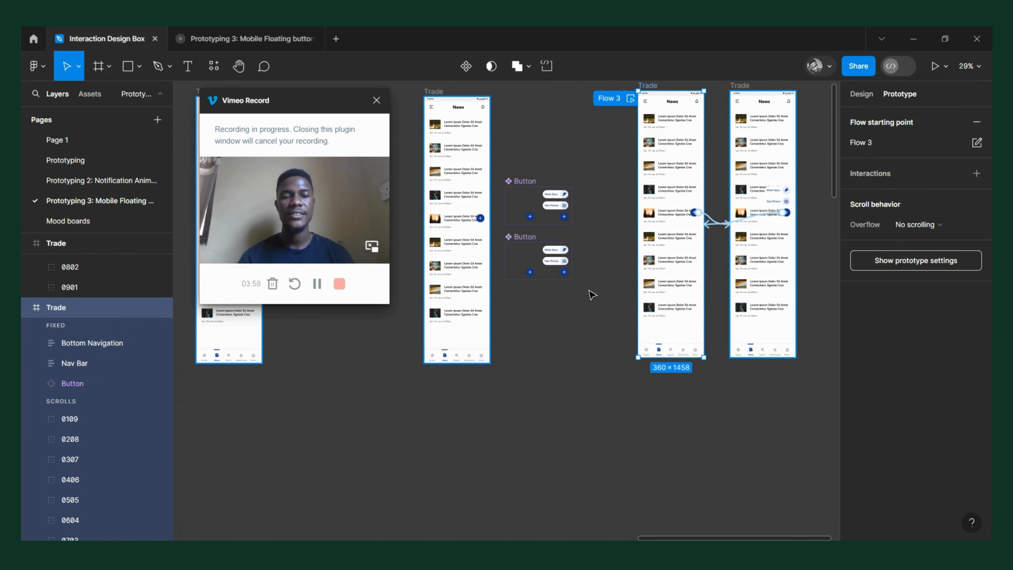
scroll(593, 295, down, 3)
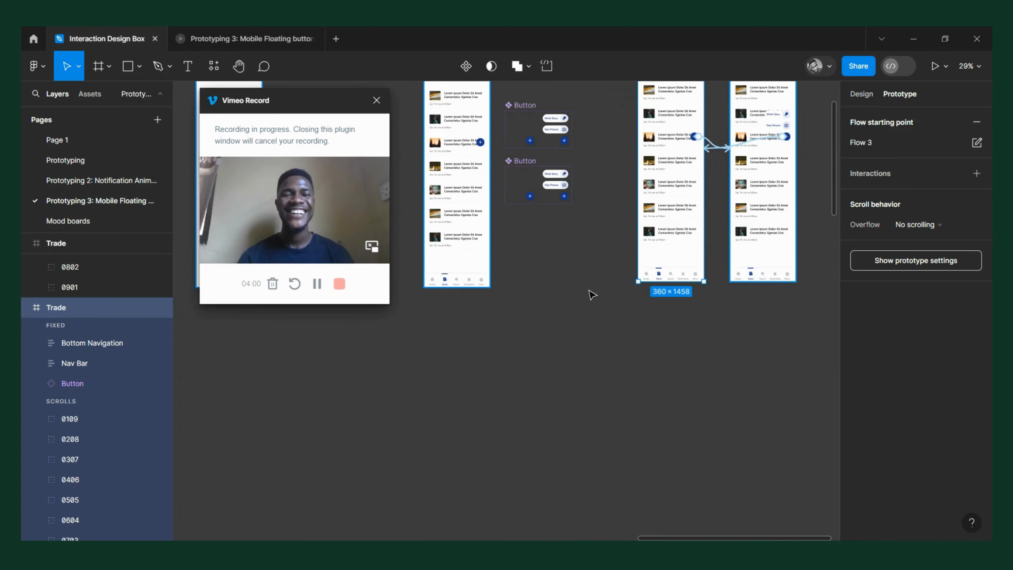
scroll(591, 295, down, 3)
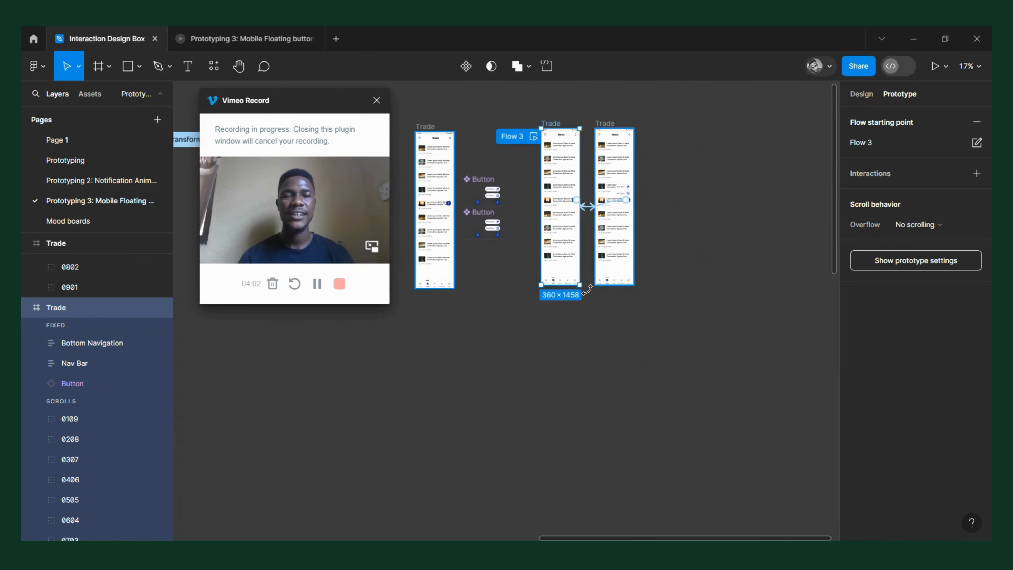